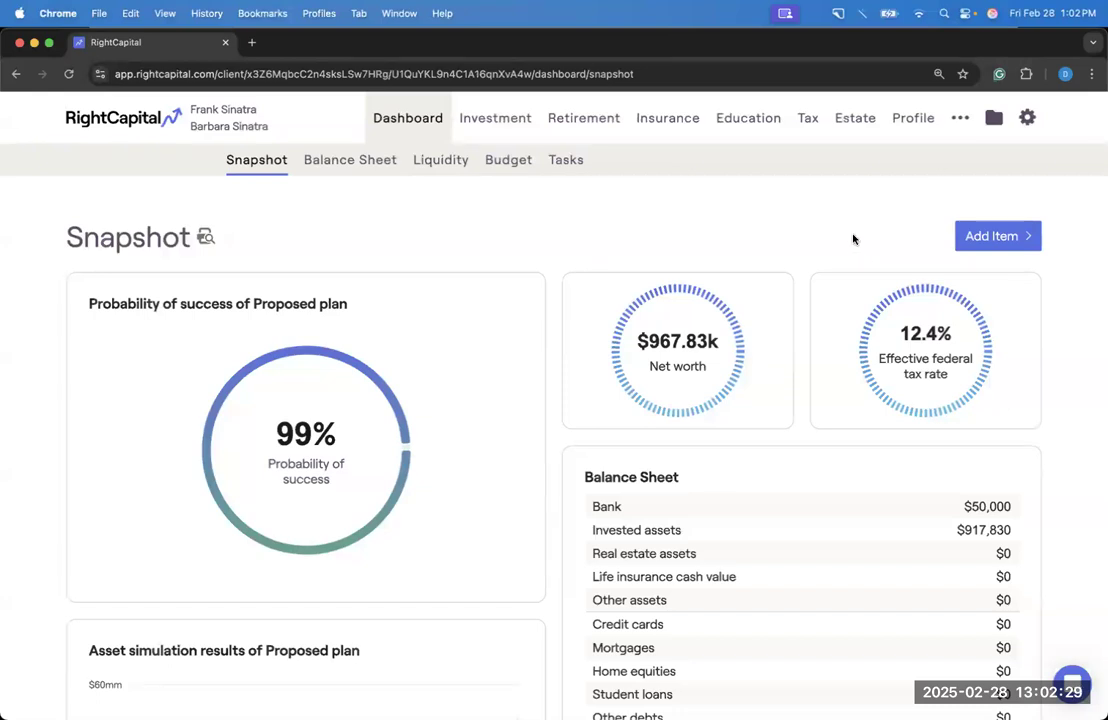
# Step: Open the Primary Home entry in the profile's net worth properties, checking which property types can be added
pyautogui.click(911, 124)
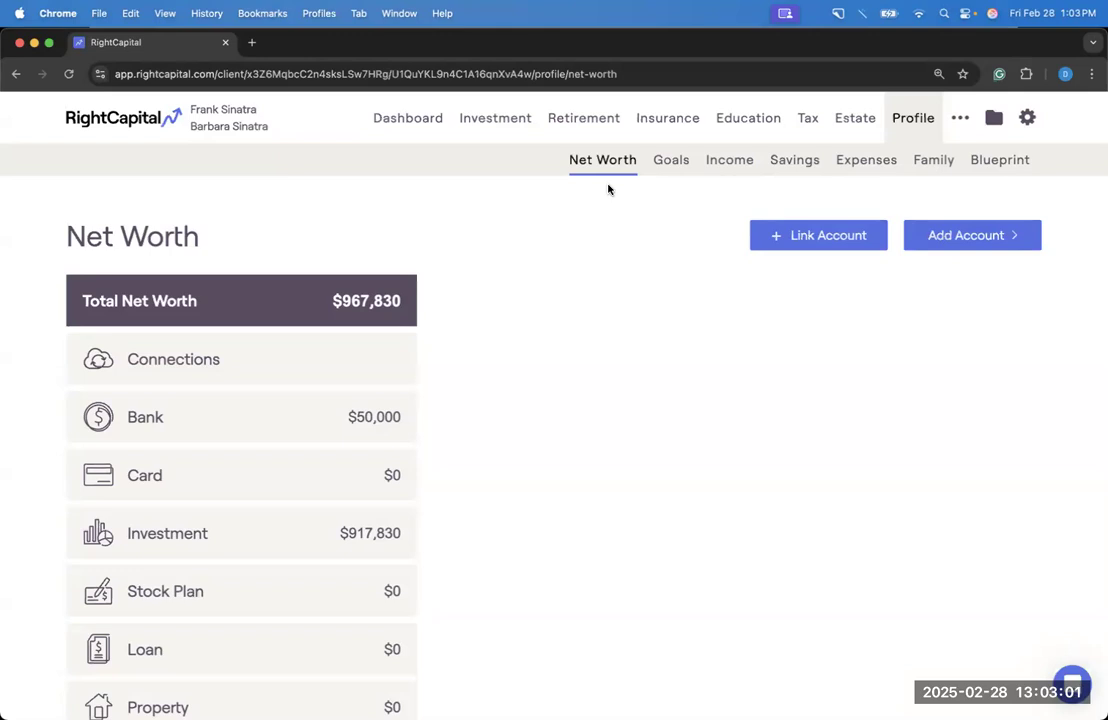
pyautogui.click(317, 692)
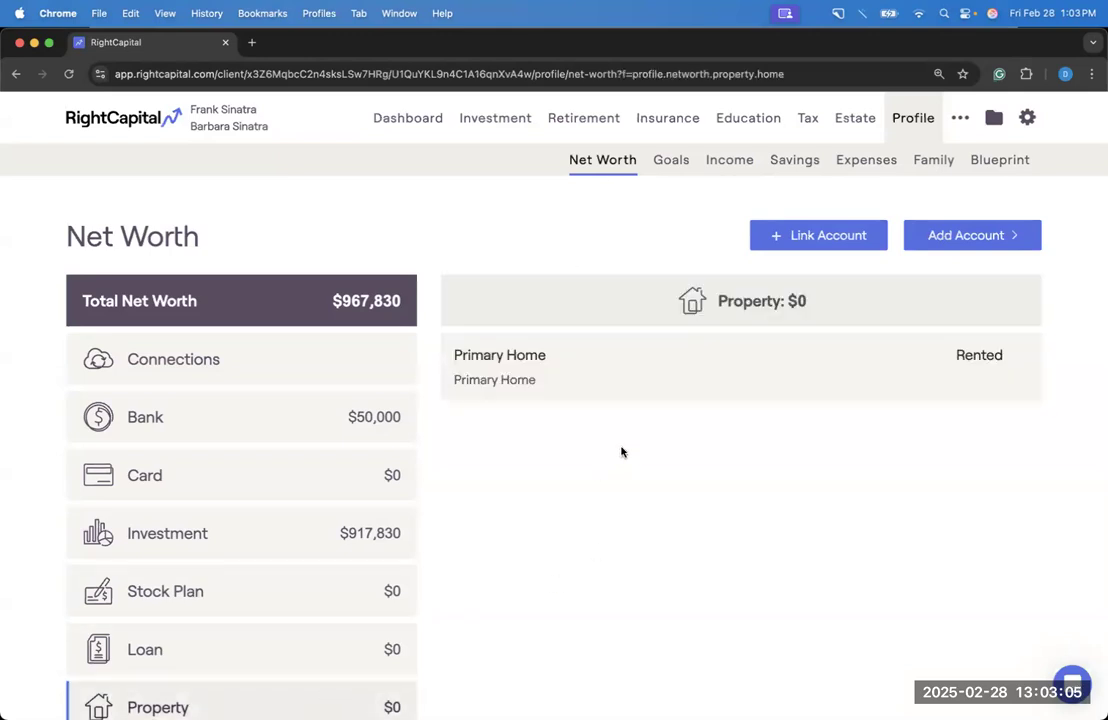
pyautogui.click(989, 236)
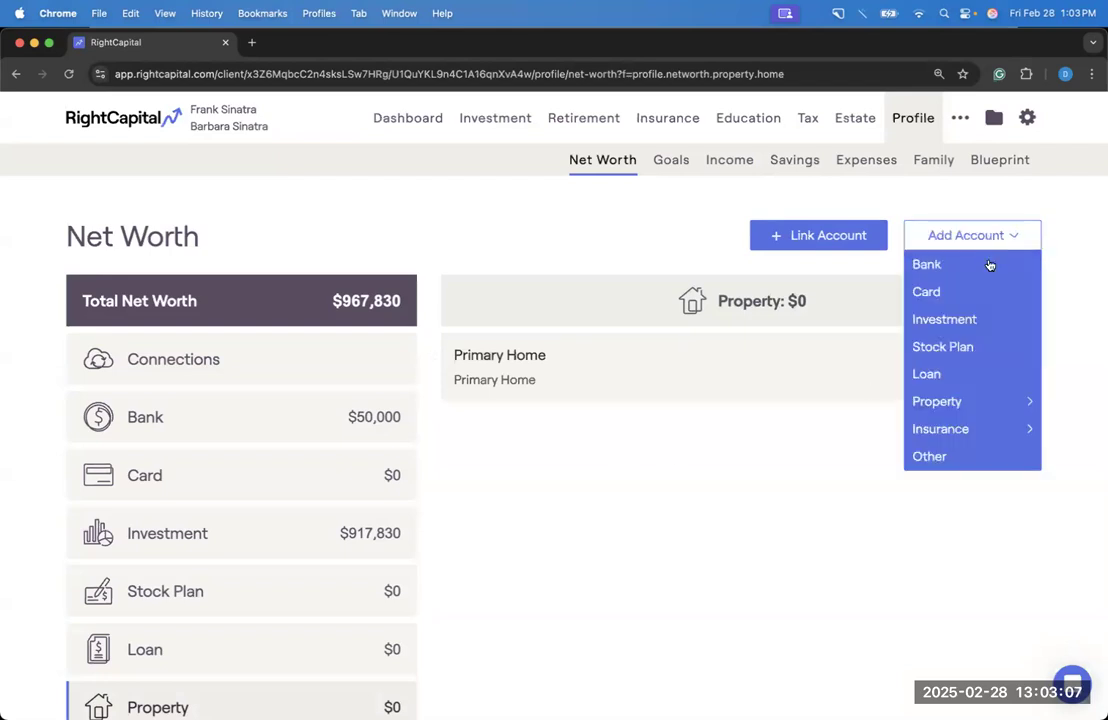
pyautogui.moveTo(984, 405)
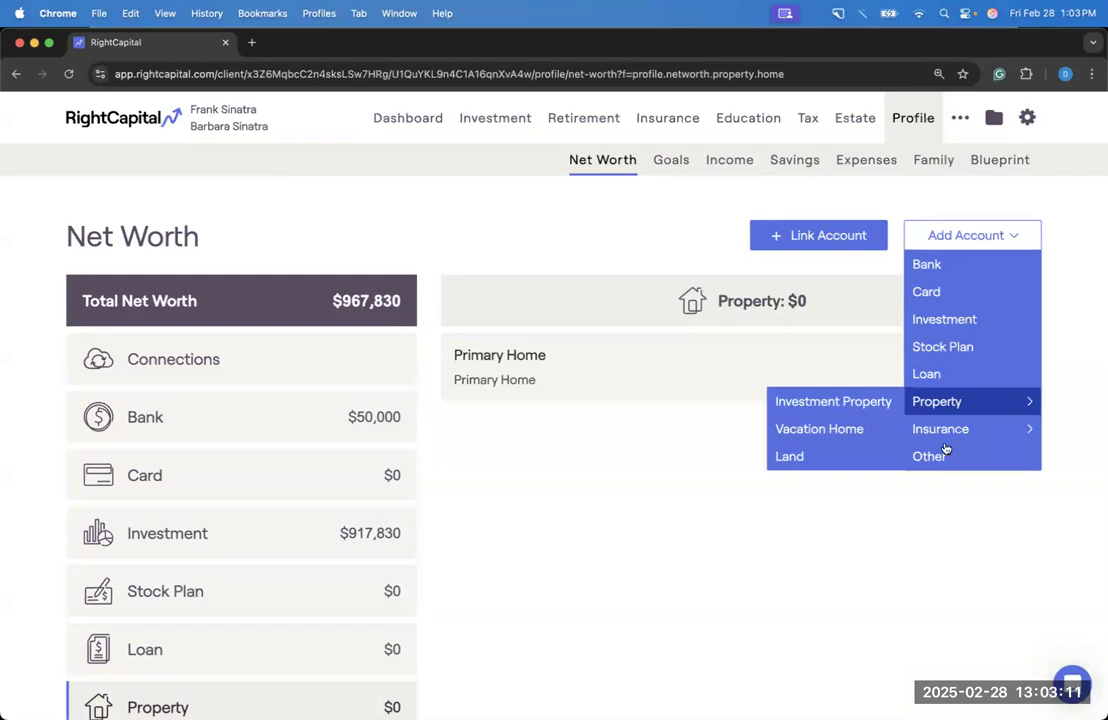
pyautogui.click(692, 385)
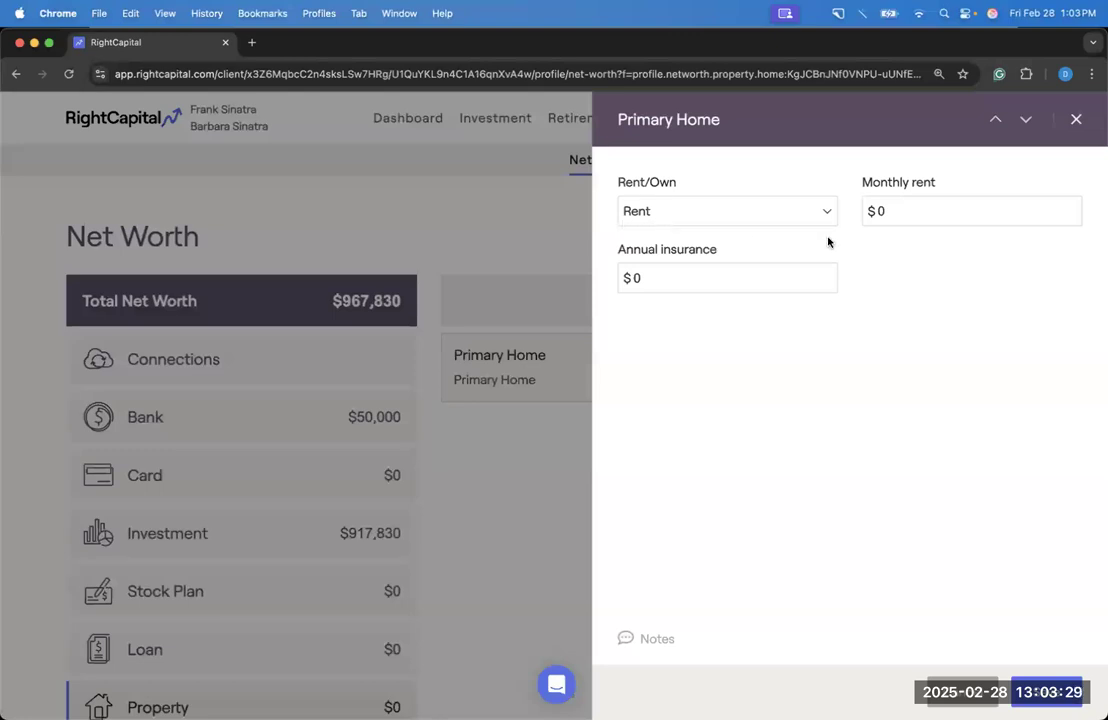
# Step: Set the rented primary home's monthly rent to $2,500 and its annual insurance to $200
pyautogui.click(899, 210)
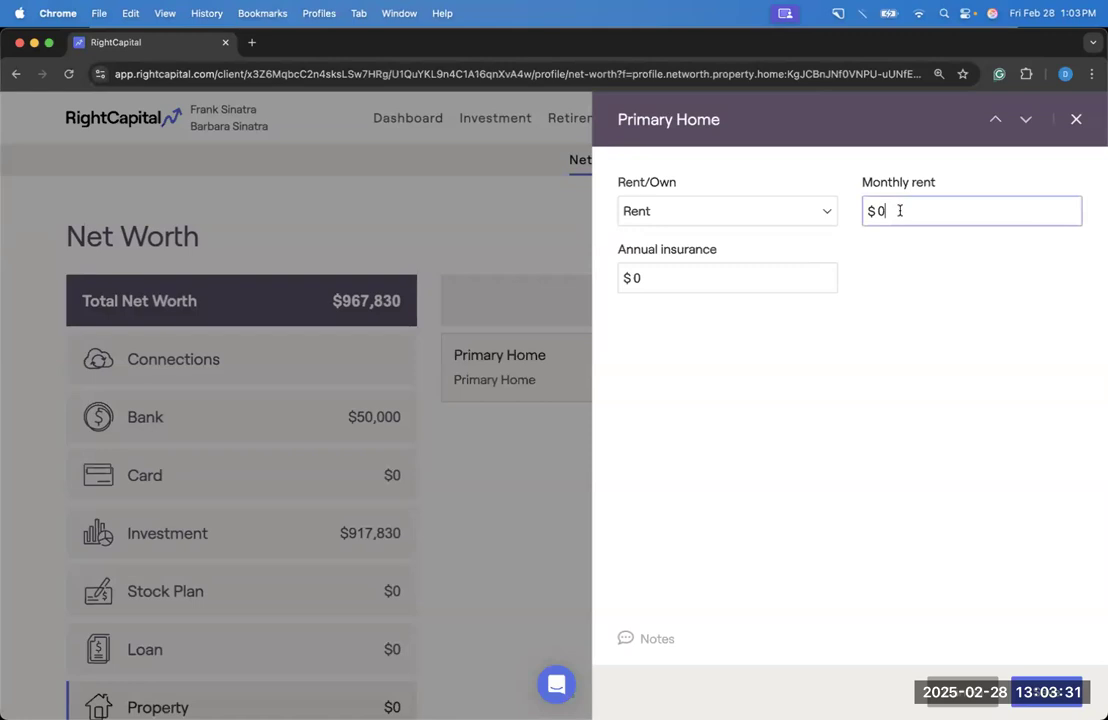
pyautogui.write('2500')
pyautogui.click(624, 284)
pyautogui.write('200')
pyautogui.click(718, 343)
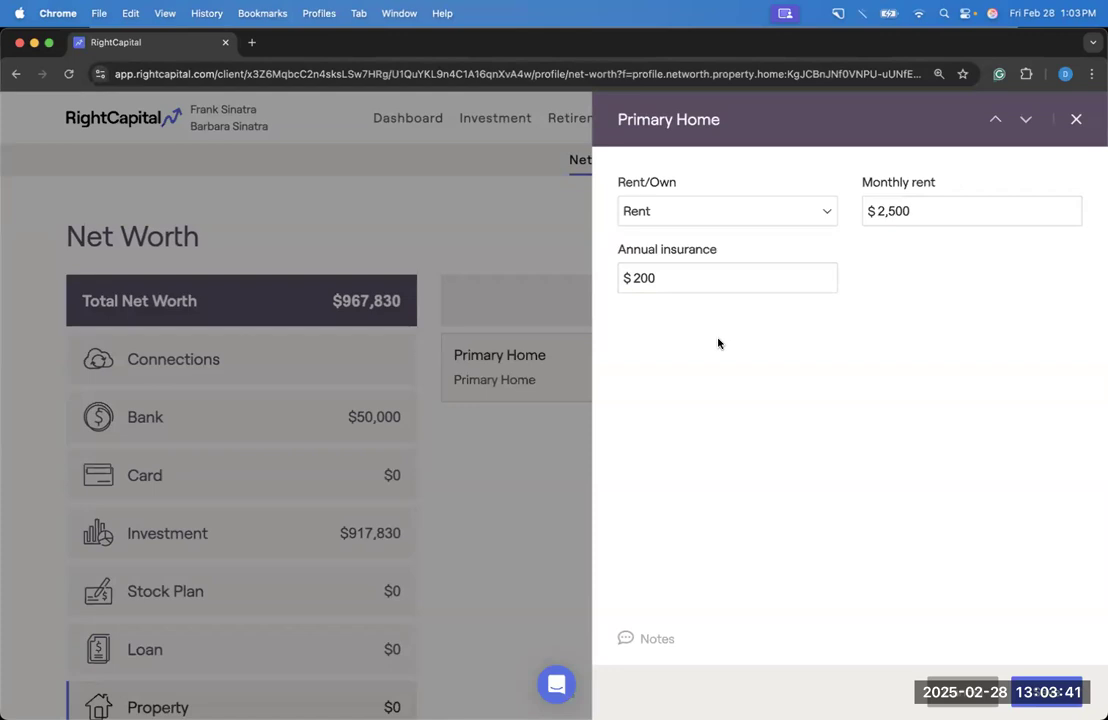
# Step: Change the primary home from rented to Own
pyautogui.click(684, 222)
pyautogui.click(687, 234)
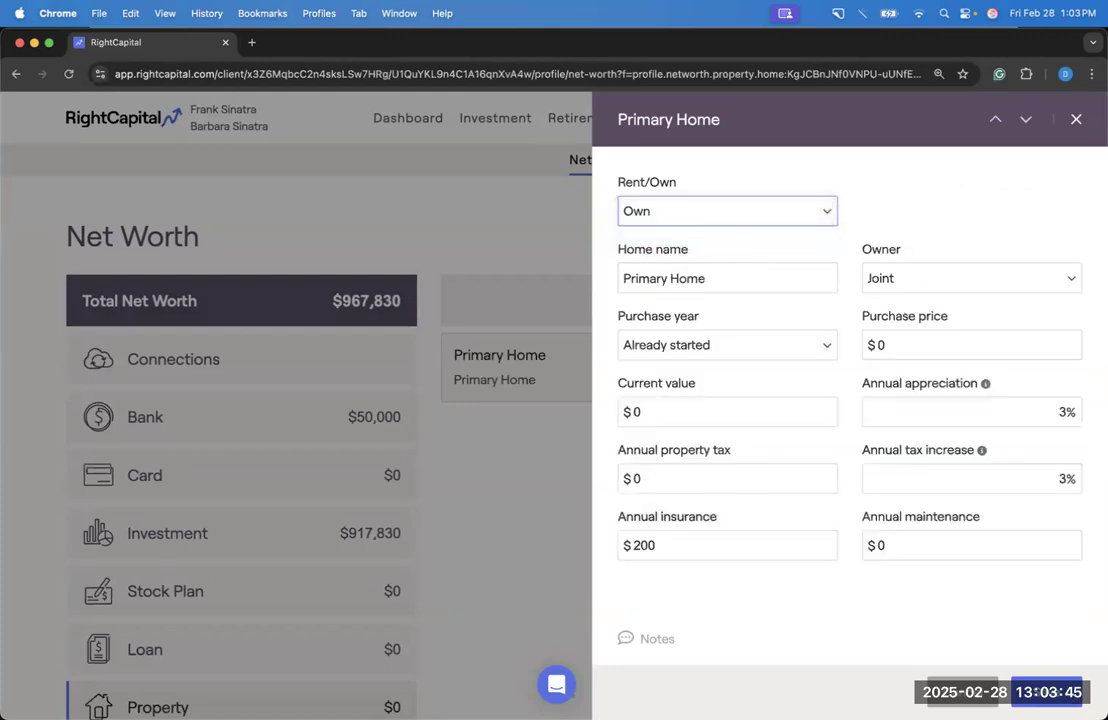
pyautogui.click(765, 219)
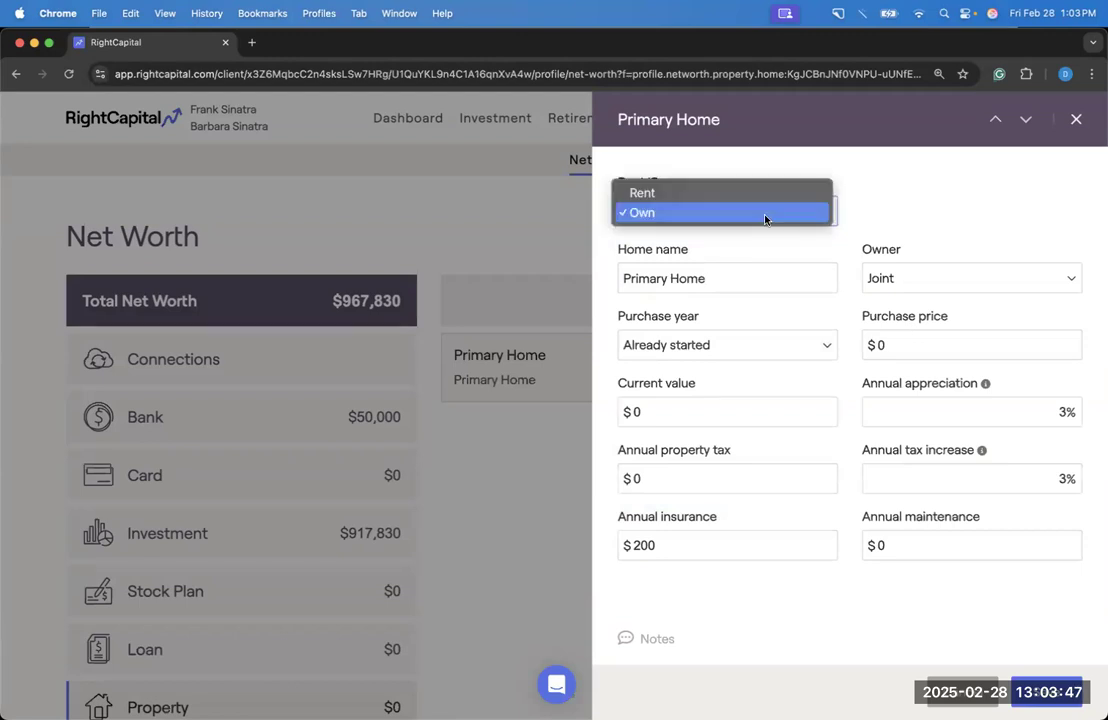
pyautogui.click(819, 242)
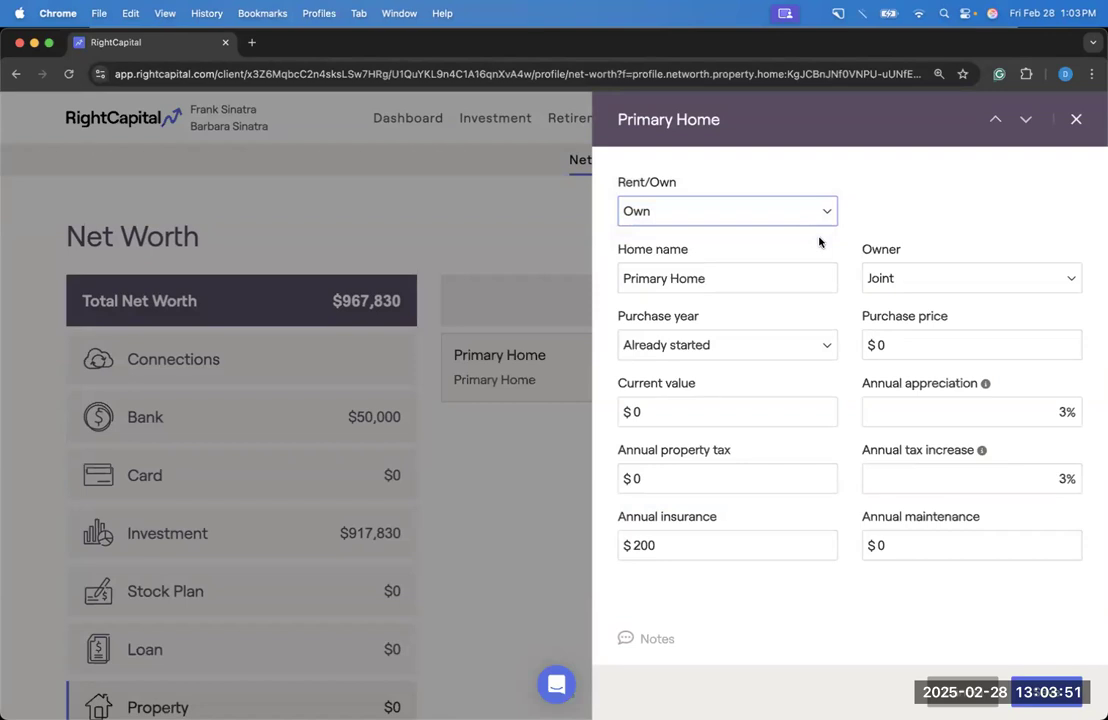
pyautogui.click(866, 226)
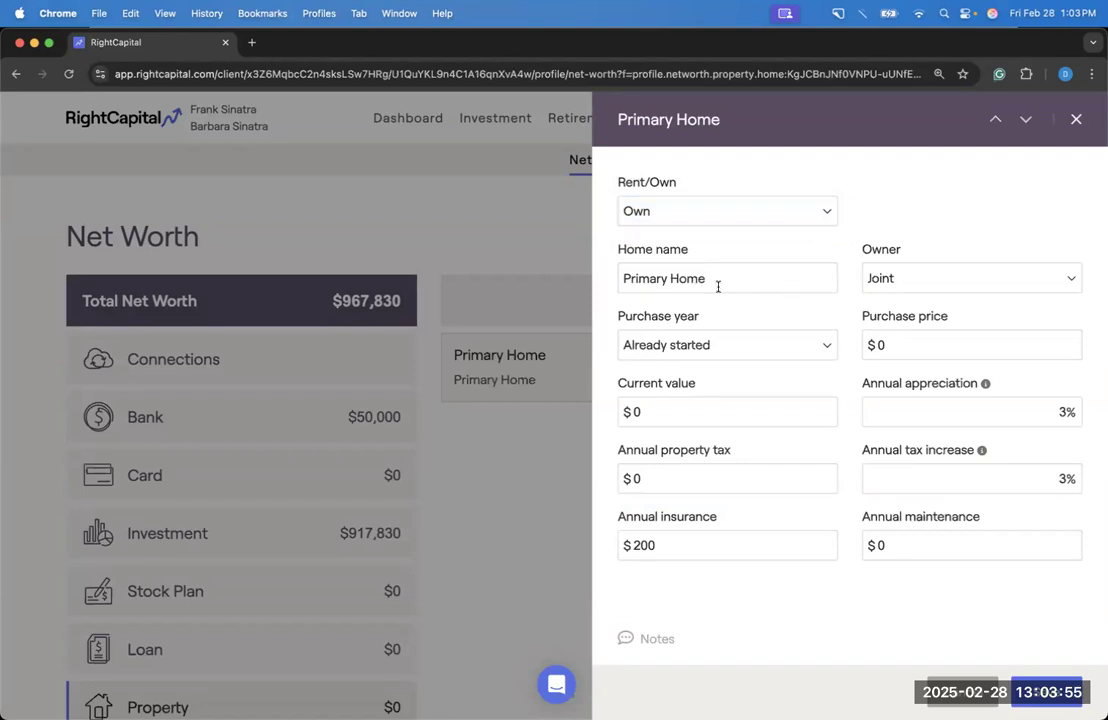
# Step: Review the primary home's name and the available owner options, keeping Joint ownership
pyautogui.moveTo(715, 279); pyautogui.dragTo(621, 279)
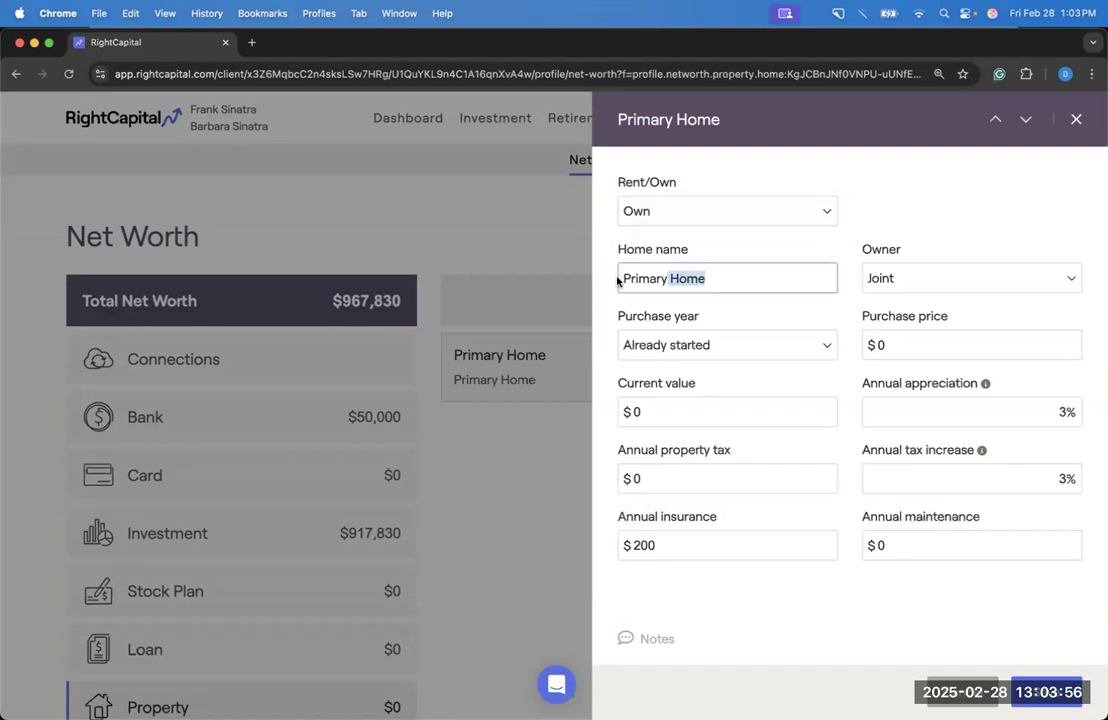
pyautogui.click(737, 279)
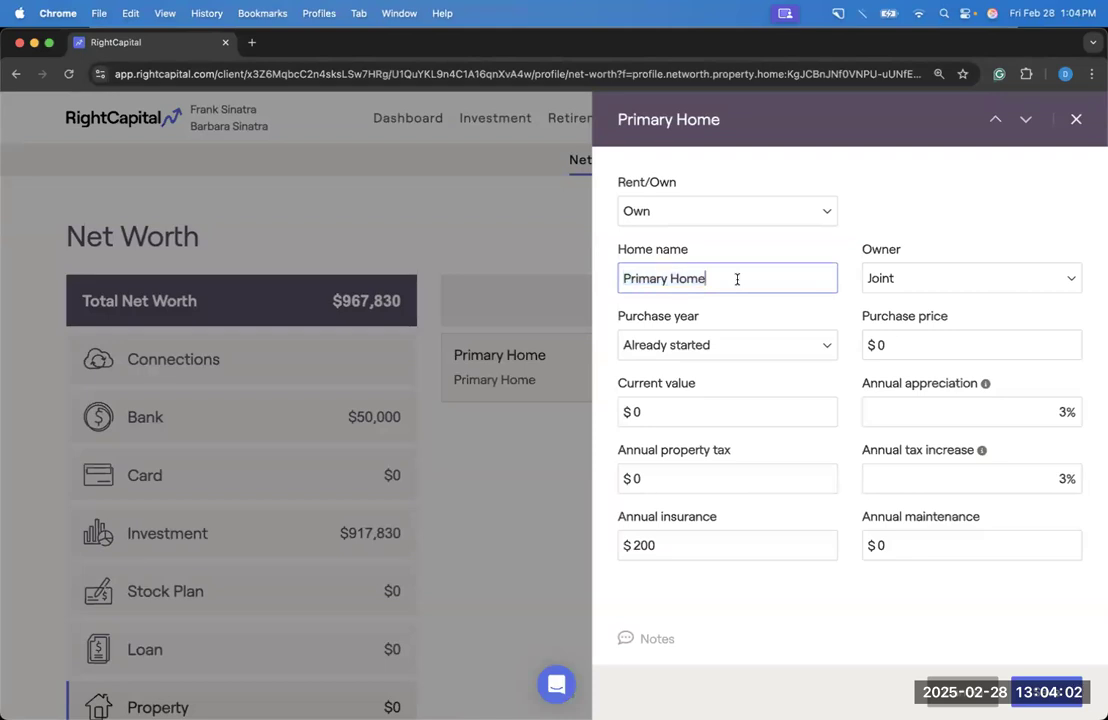
pyautogui.click(936, 281)
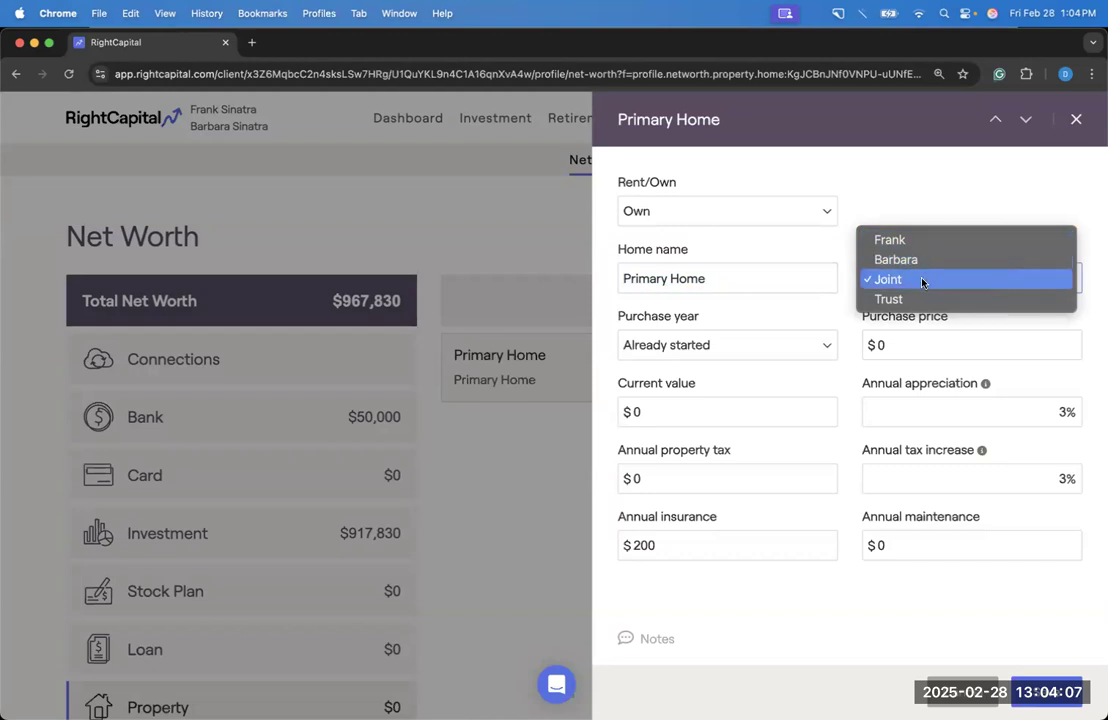
pyautogui.click(922, 281)
pyautogui.press('Tab')
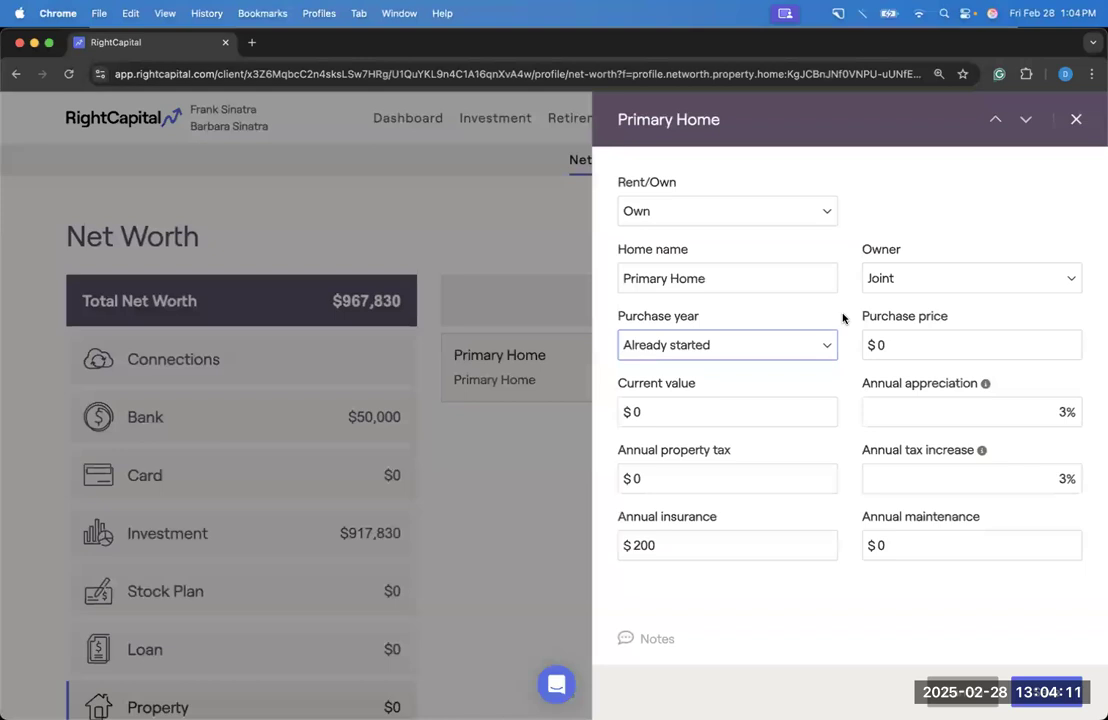
# Step: Try Calendar year as the home's purchase year option, and return it to Already started
pyautogui.click(793, 346)
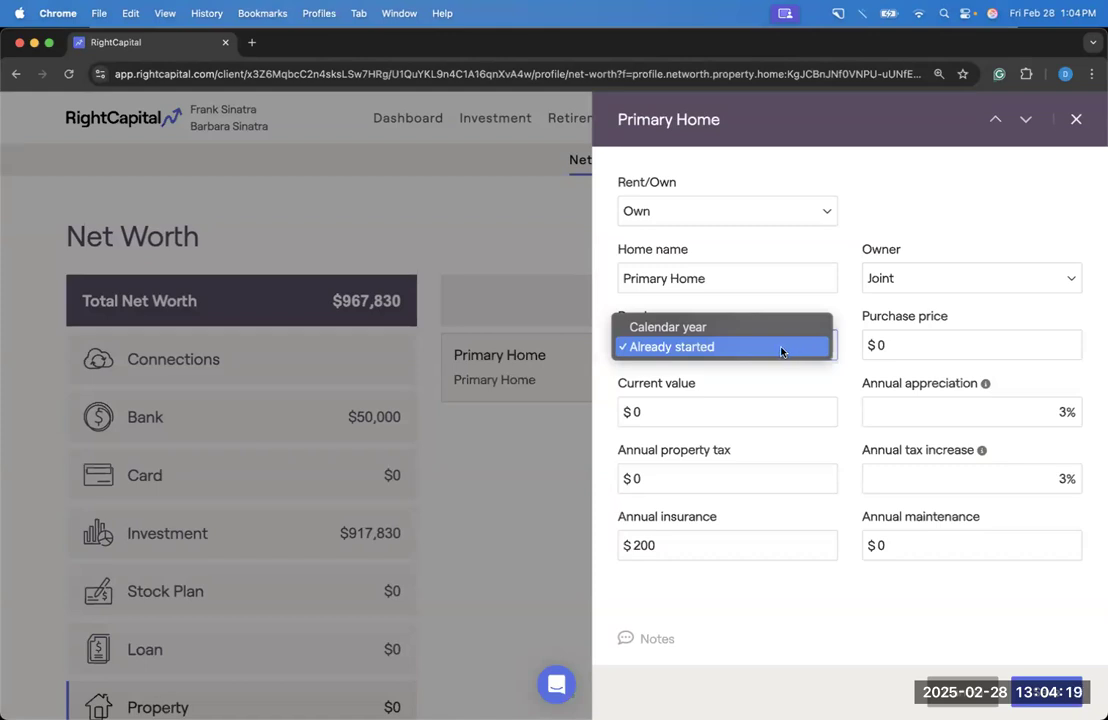
pyautogui.click(737, 347)
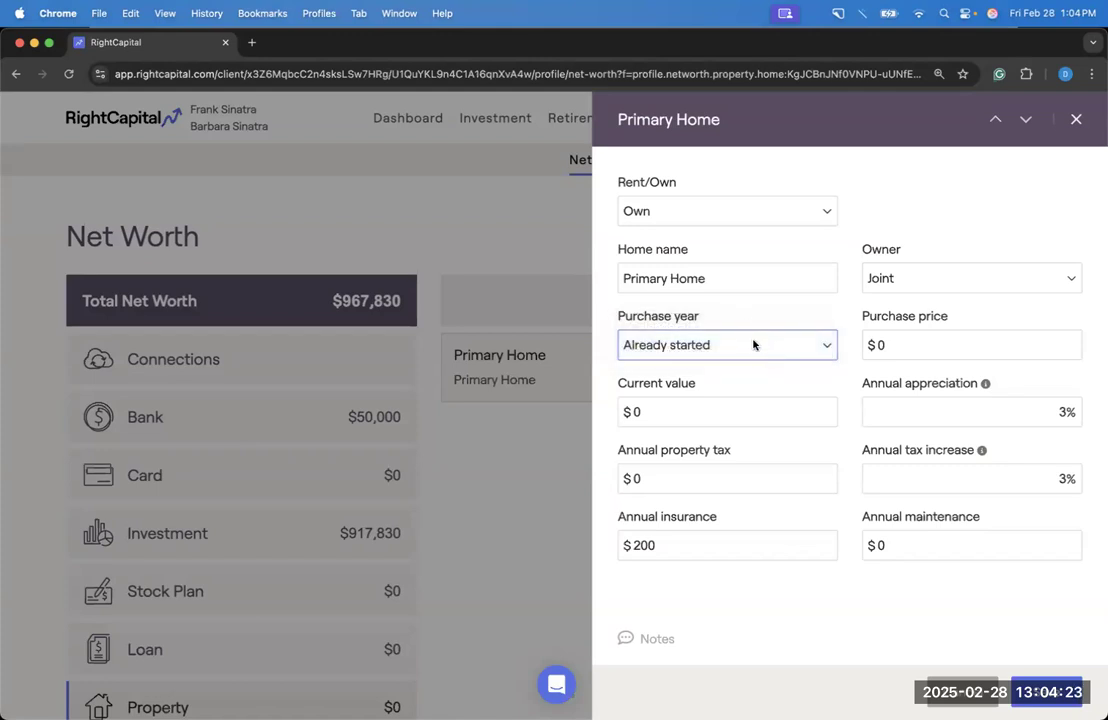
pyautogui.click(753, 345)
pyautogui.click(734, 324)
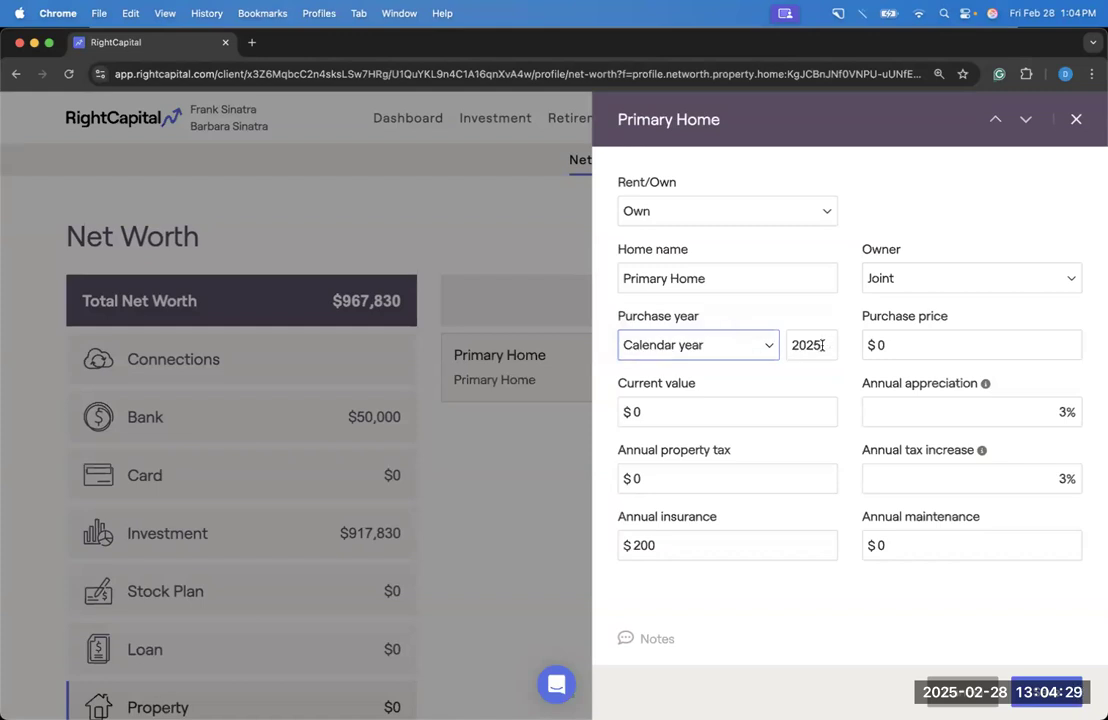
pyautogui.click(730, 357)
pyautogui.click(859, 361)
# Step: Set the primary home's purchase price to $500,000 and its current value to $600,000
pyautogui.click(894, 348)
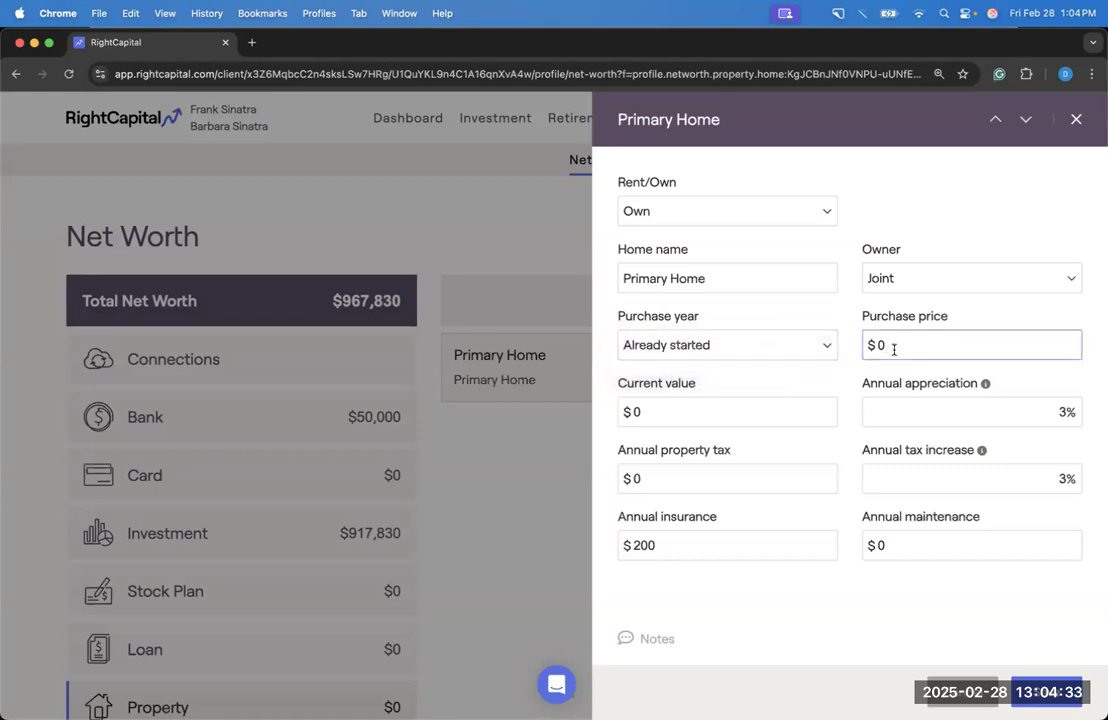
pyautogui.write('500,000')
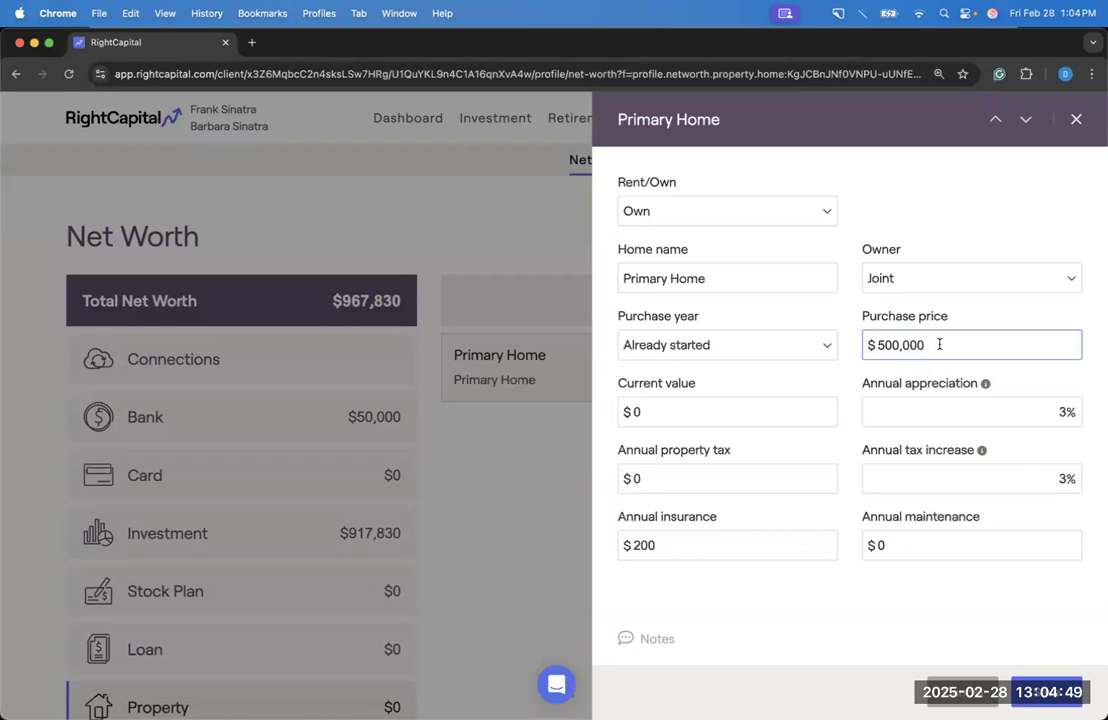
pyautogui.click(640, 413)
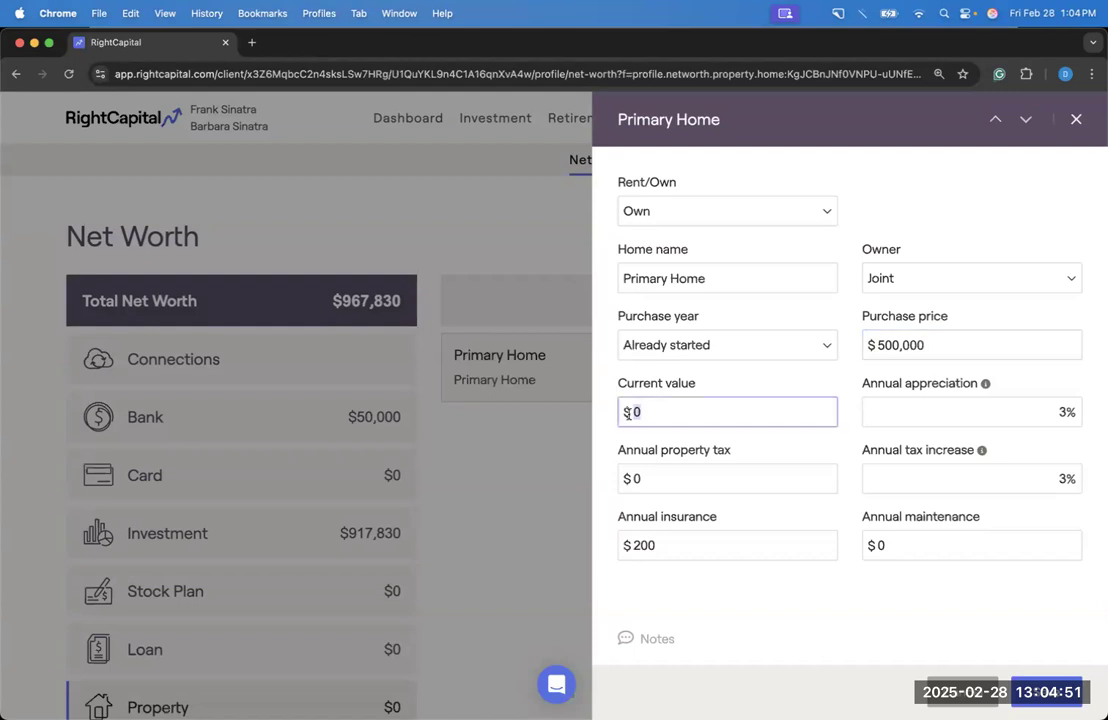
pyautogui.write('600,000')
# Step: Read the explanation of the home's annual appreciation rate
pyautogui.click(1008, 410)
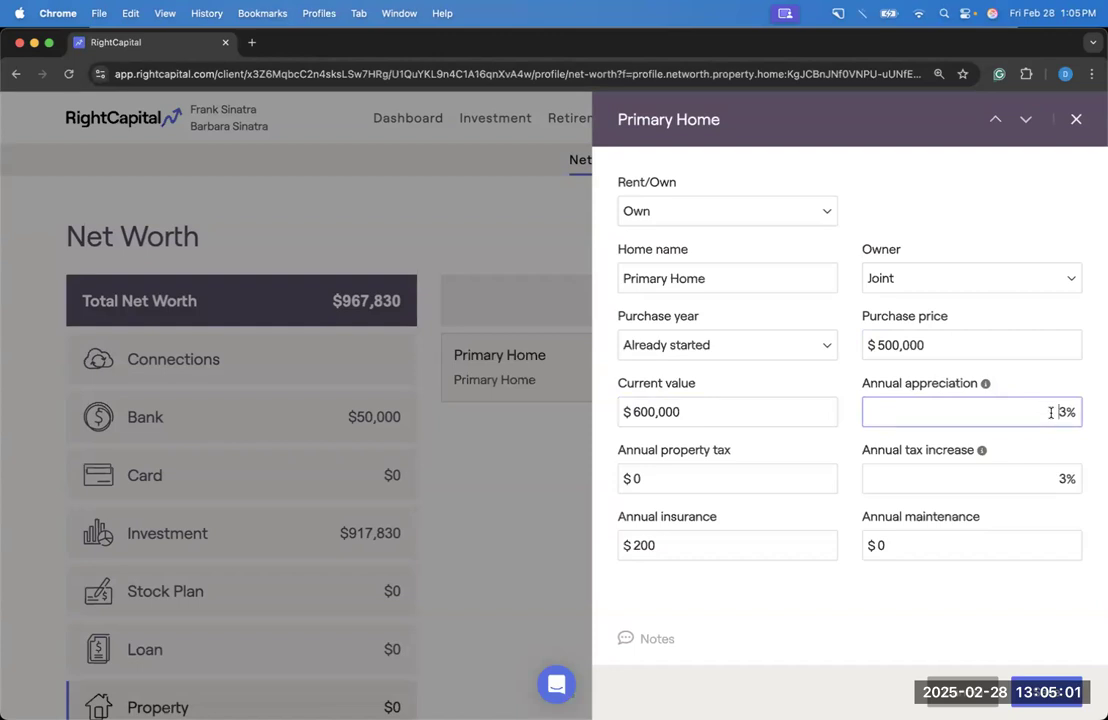
pyautogui.moveTo(986, 388)
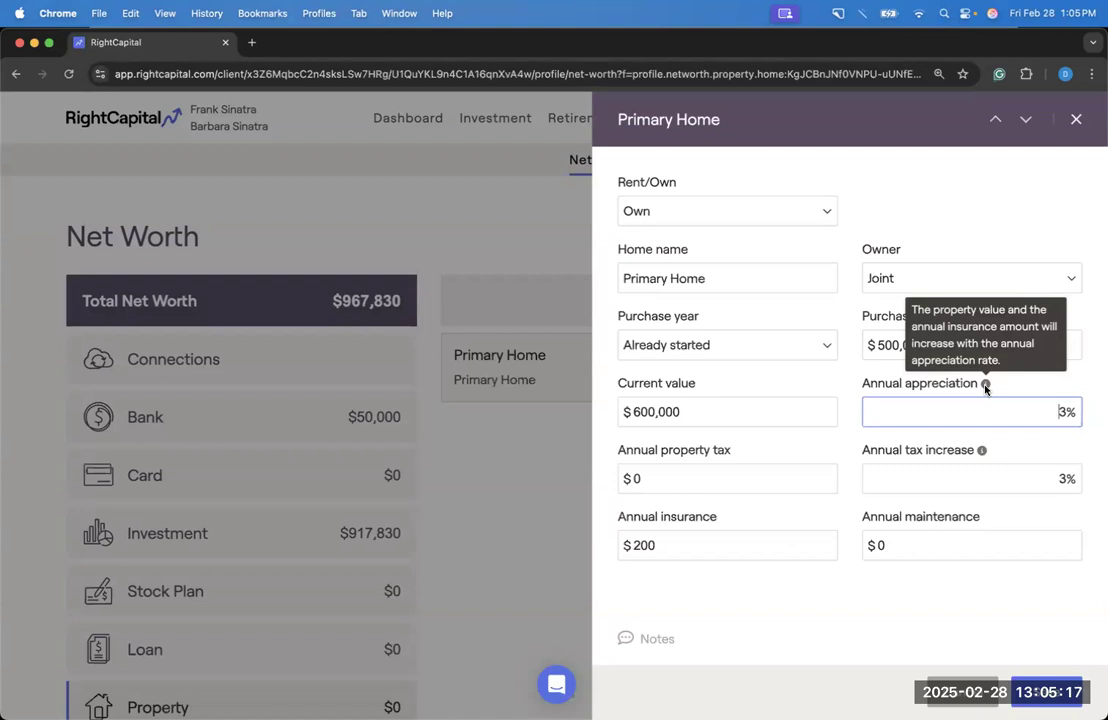
pyautogui.click(838, 435)
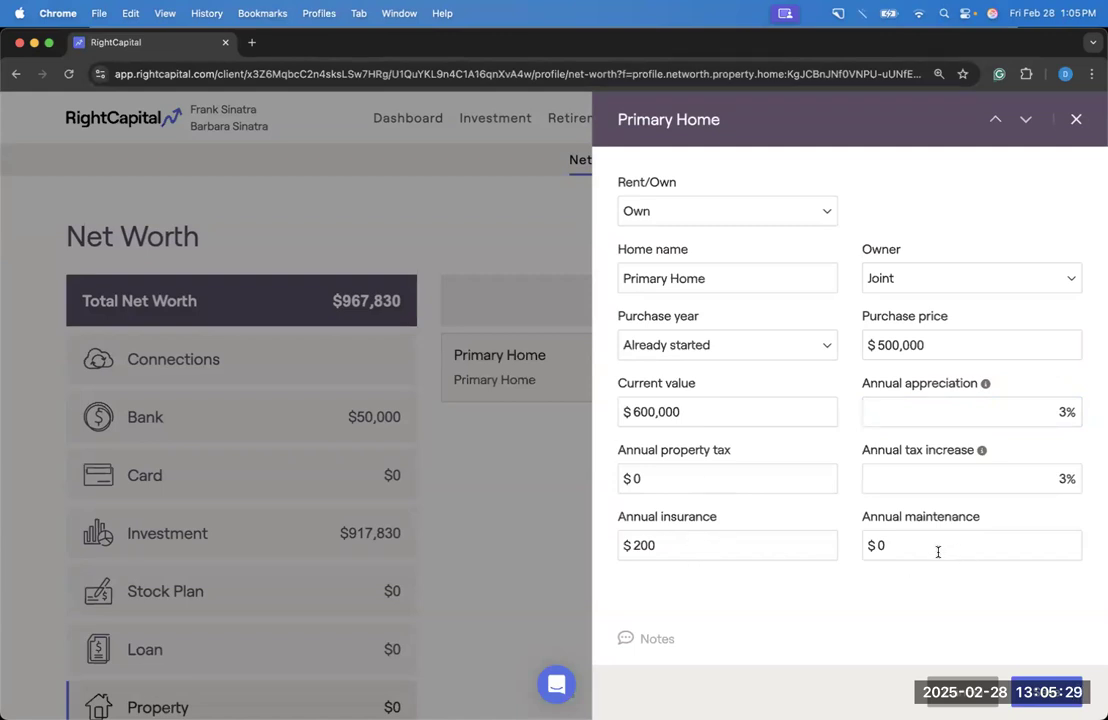
# Step: Set annual property tax to $5,000, annual insurance to $2,000 and annual maintenance to $1,000, and save the primary home
pyautogui.moveTo(650, 478); pyautogui.dragTo(608, 481)
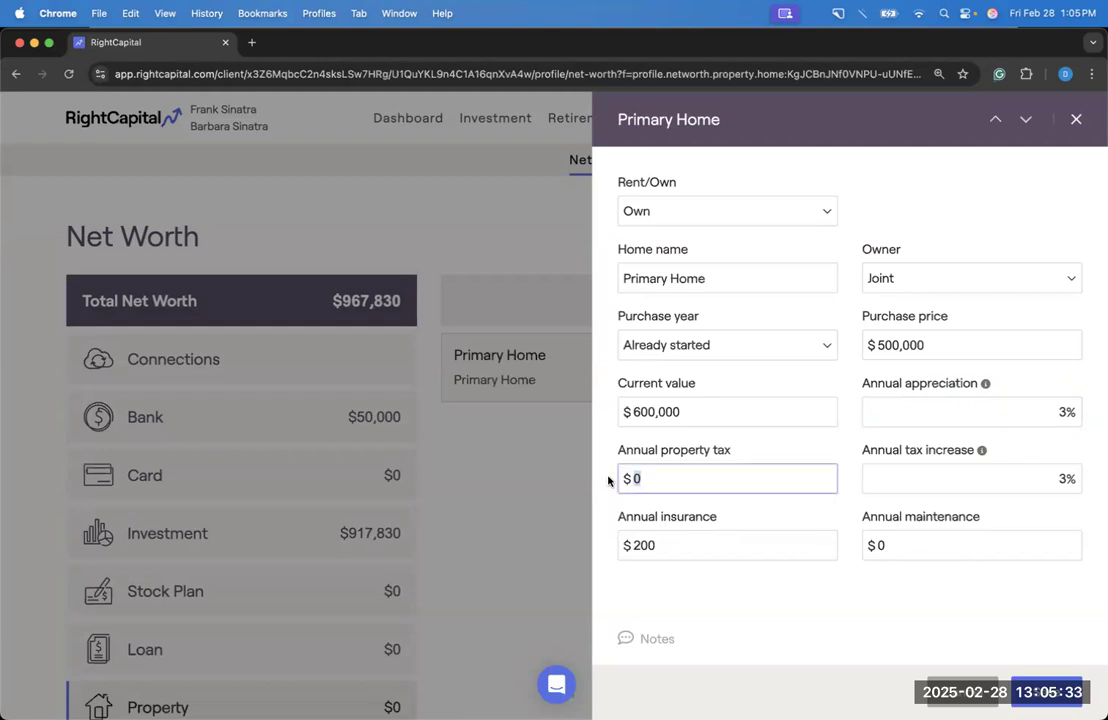
pyautogui.write('5000')
pyautogui.click(665, 549)
pyautogui.write('2000')
pyautogui.click(871, 541)
pyautogui.write('1000')
pyautogui.click(837, 591)
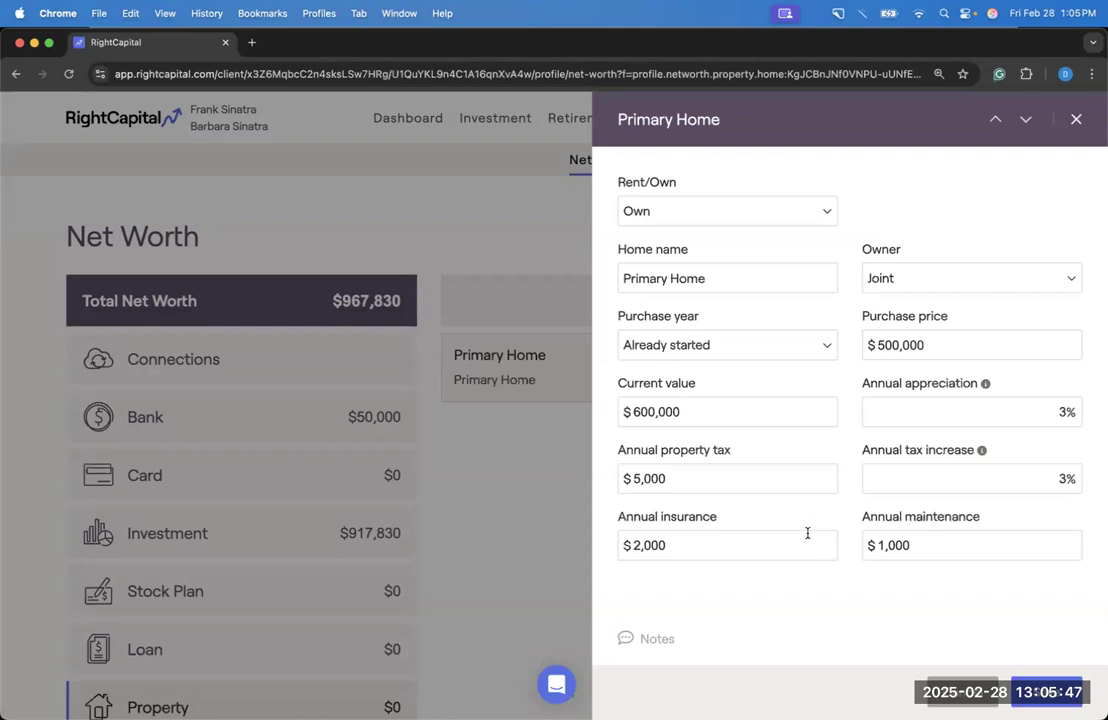
pyautogui.click(1047, 692)
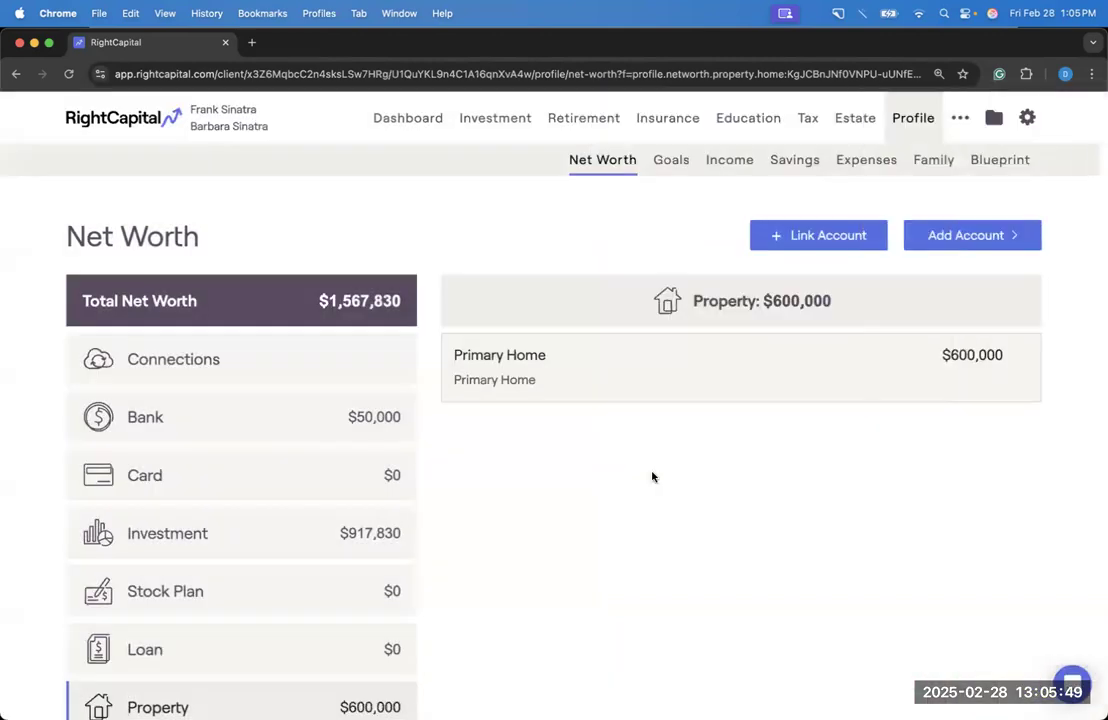
# Step: Review the Pre-retirement Living Expenses entry in the profile's expenses and close it
pyautogui.click(864, 171)
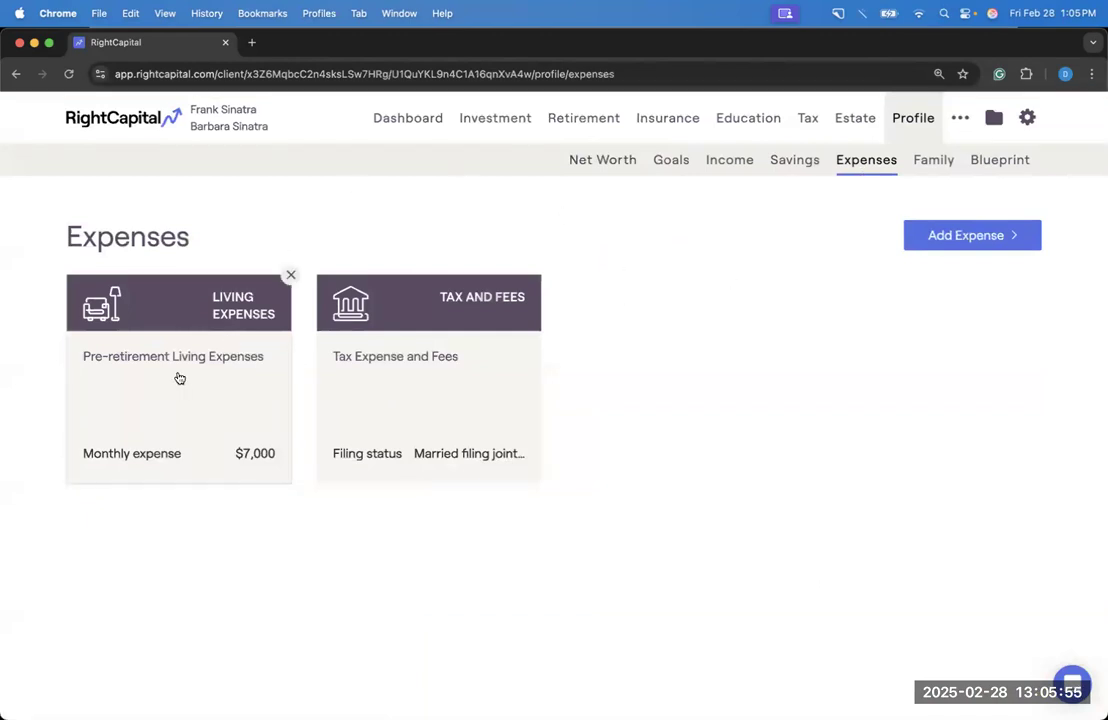
pyautogui.click(217, 374)
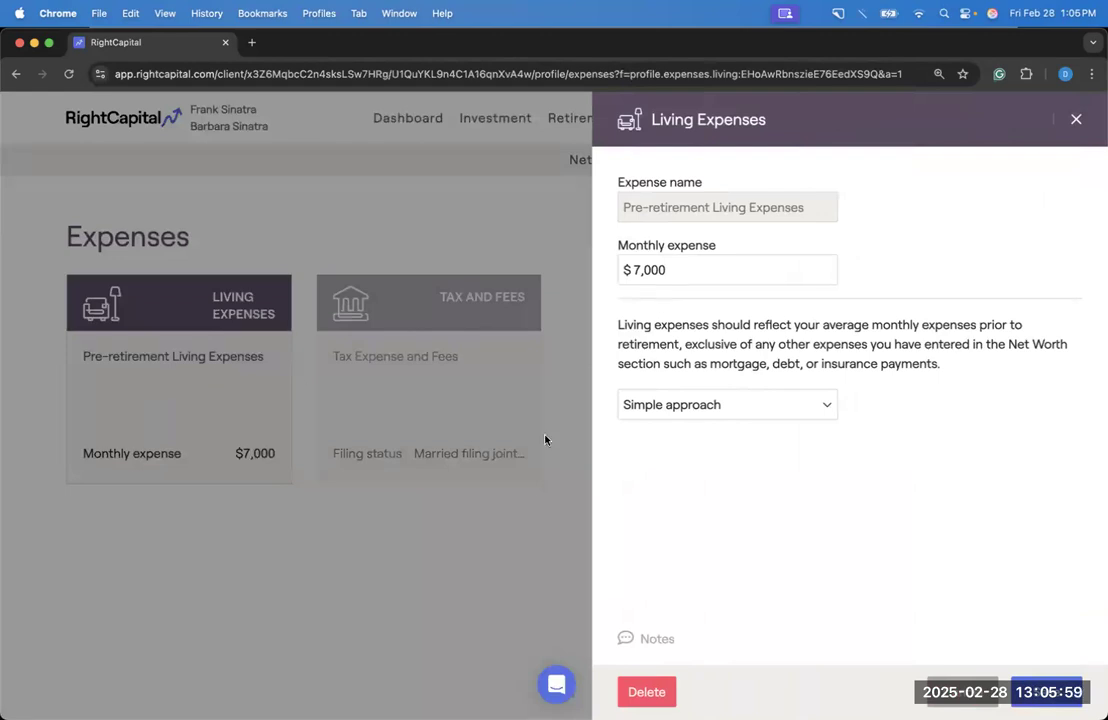
pyautogui.click(1047, 692)
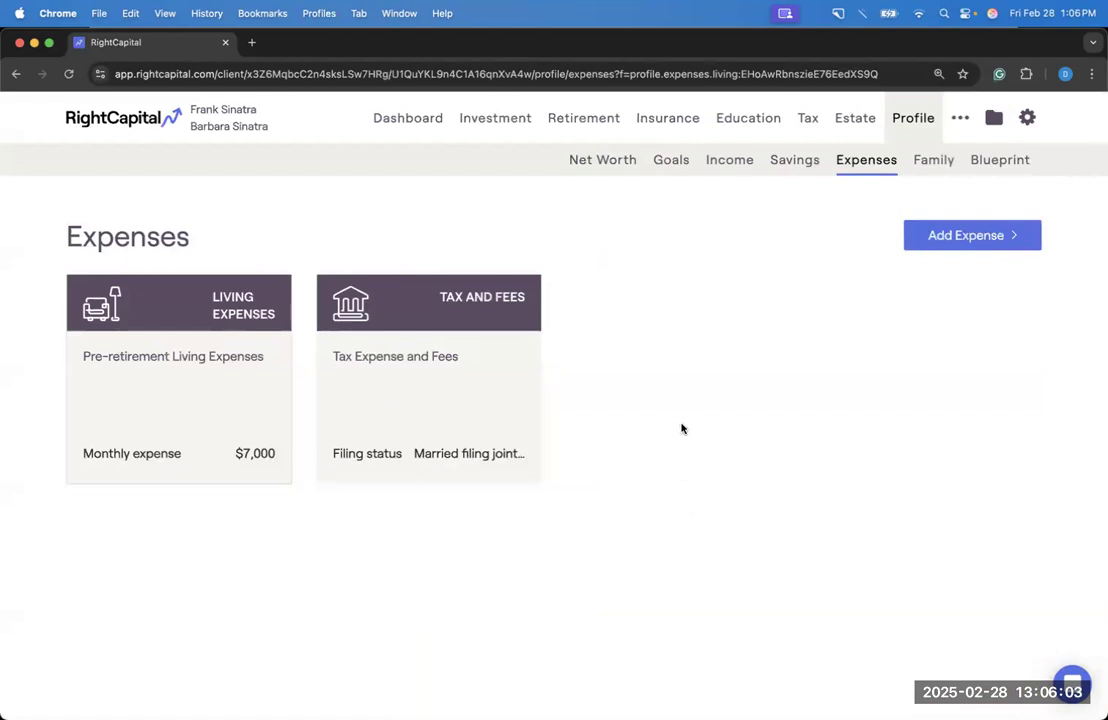
# Step: Return to the net worth properties and review the saved Primary Home details
pyautogui.click(600, 162)
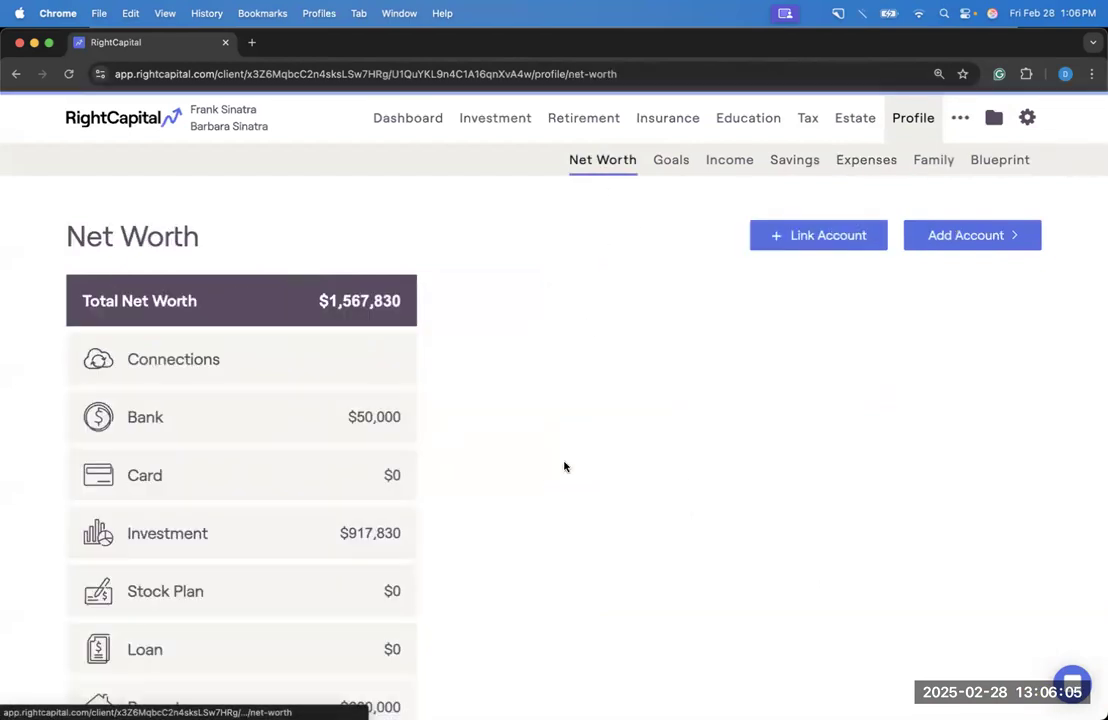
pyautogui.scroll(-1, 360, 610)
pyautogui.click(325, 657)
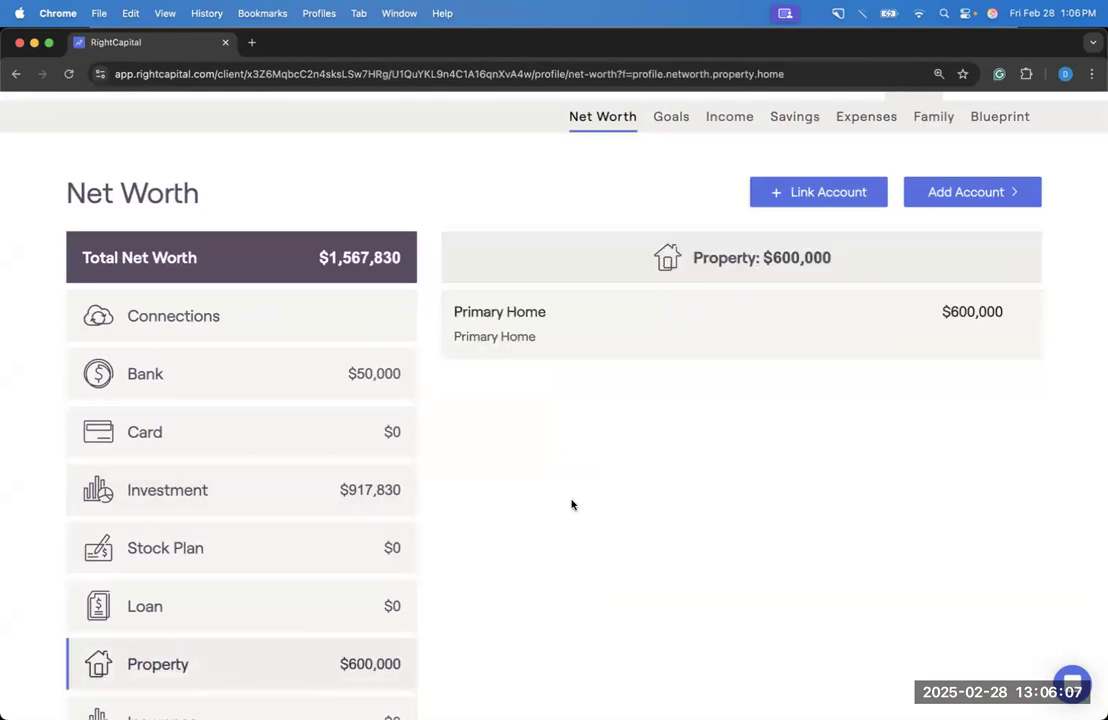
pyautogui.click(712, 346)
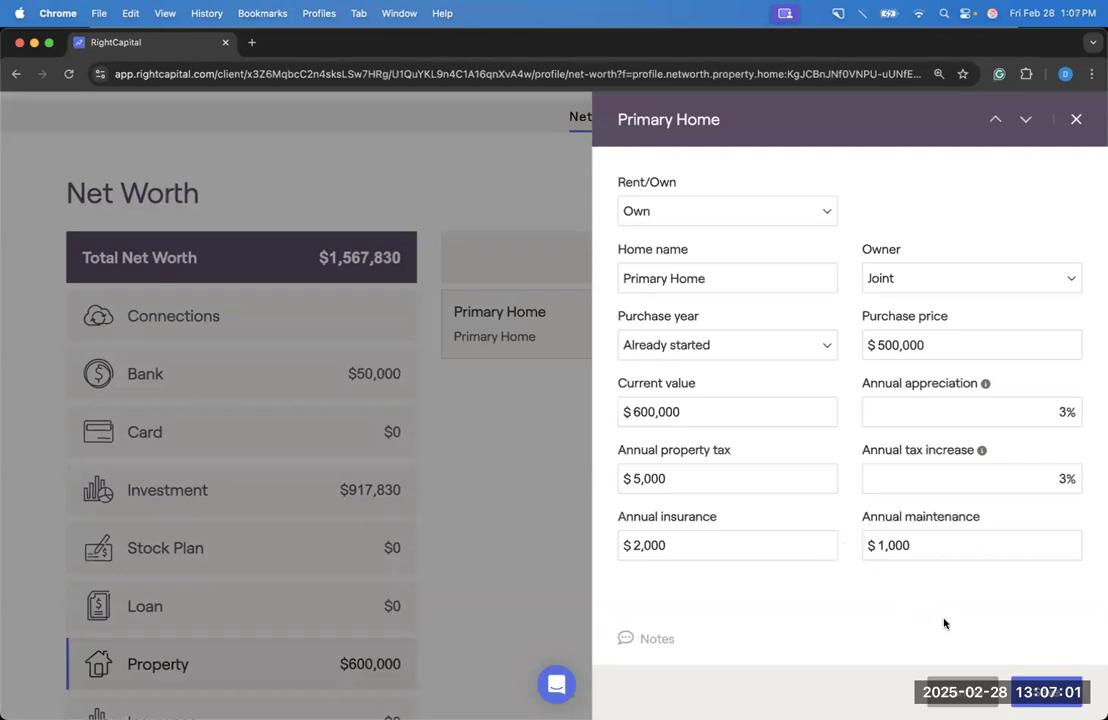
pyautogui.click(1026, 685)
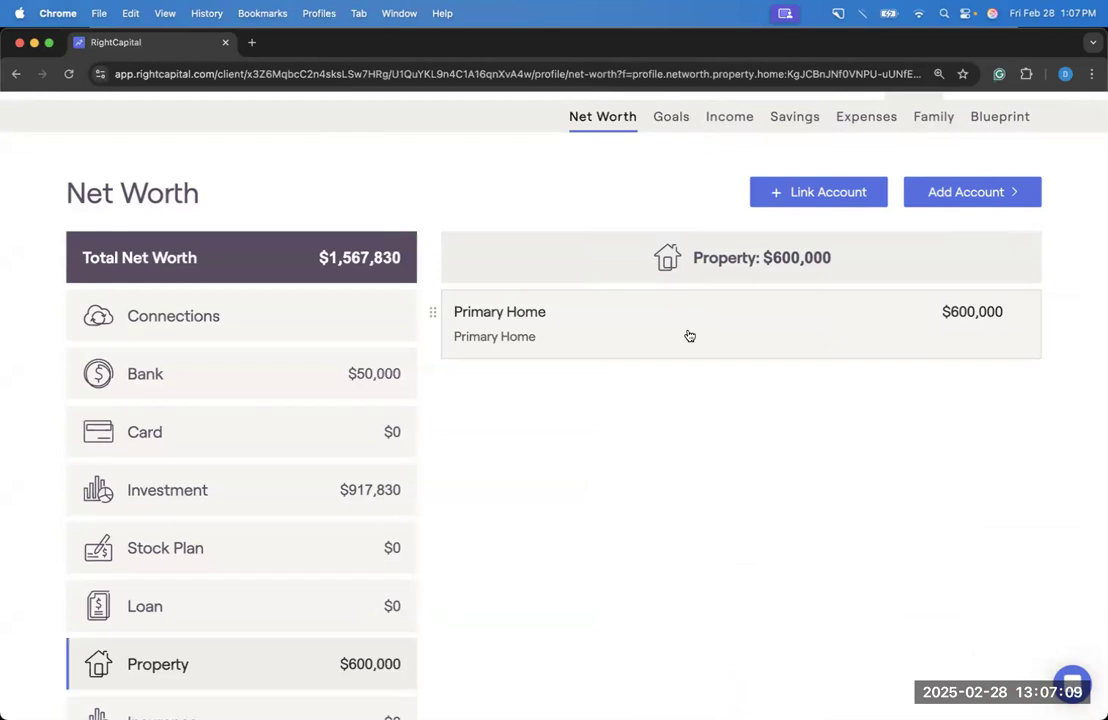
pyautogui.click(689, 336)
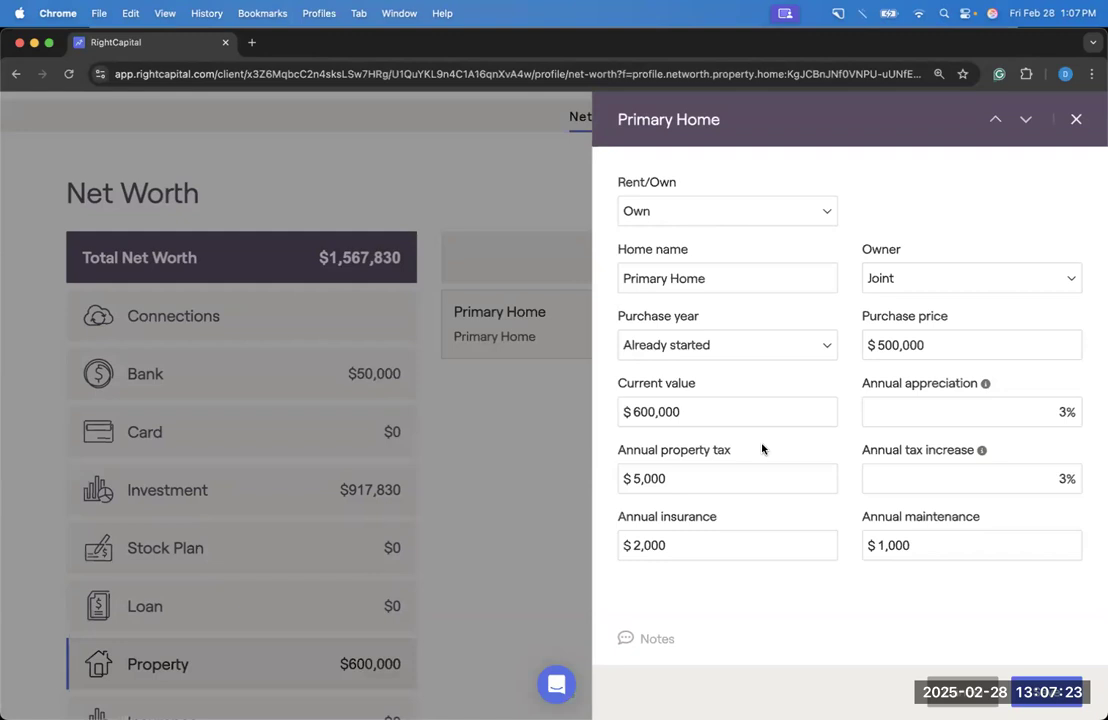
# Step: Review the Rent/Own options of the Primary Home and close it without changing them
pyautogui.click(740, 211)
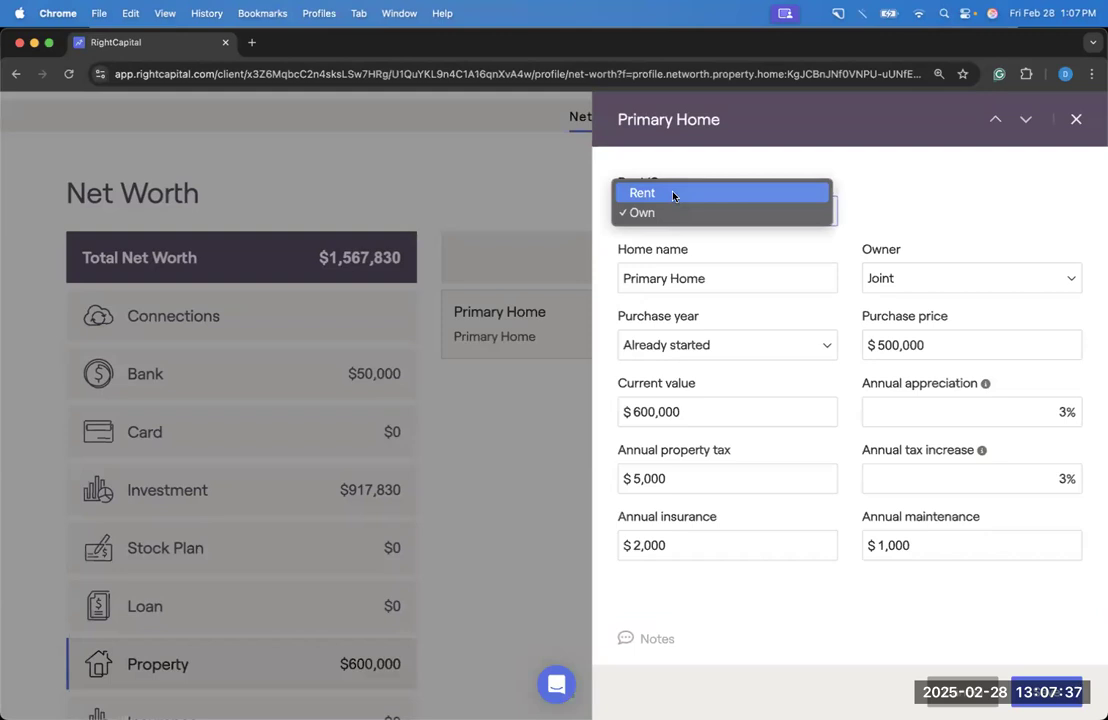
pyautogui.click(893, 212)
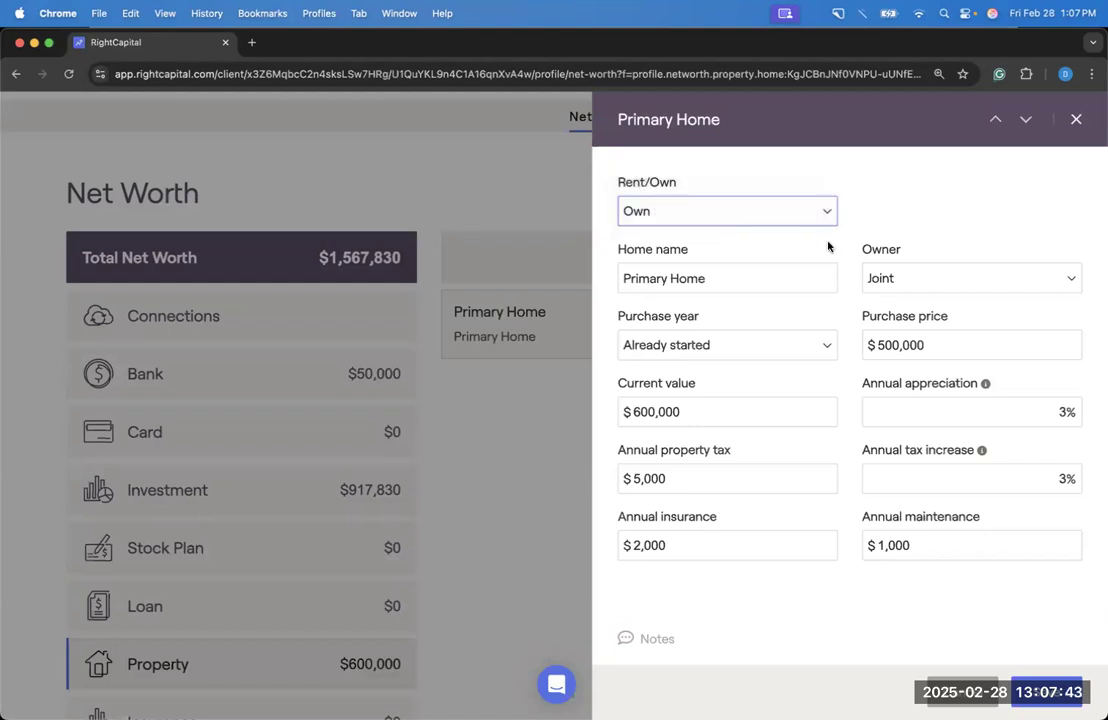
pyautogui.click(862, 630)
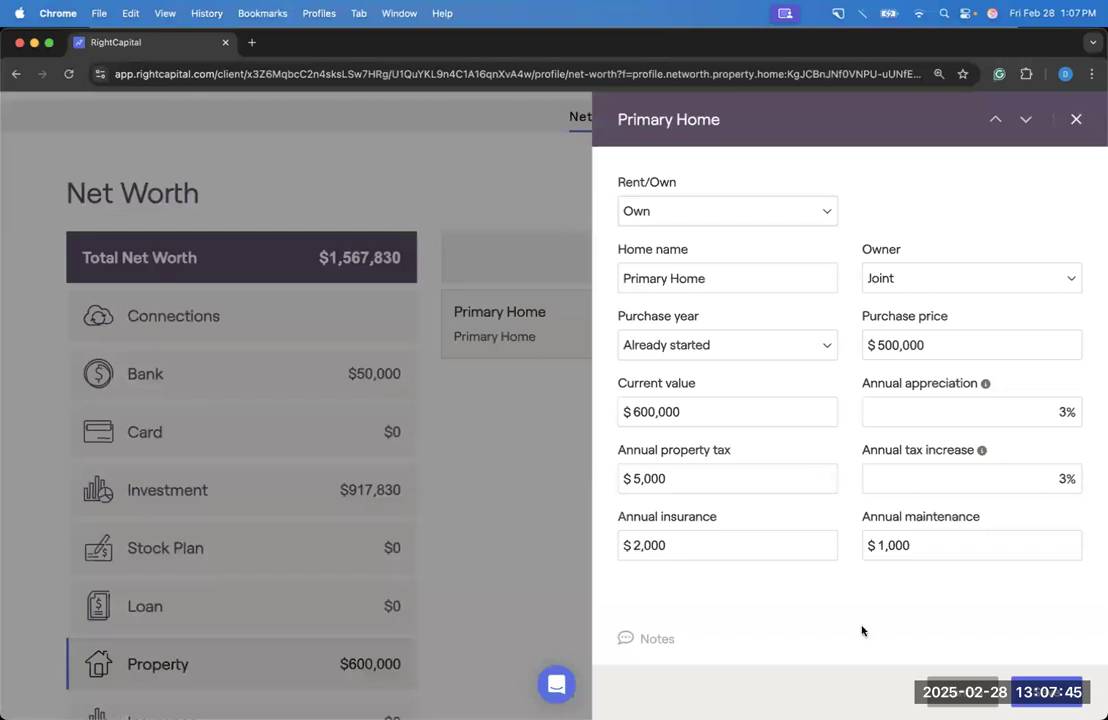
pyautogui.press('Escape')
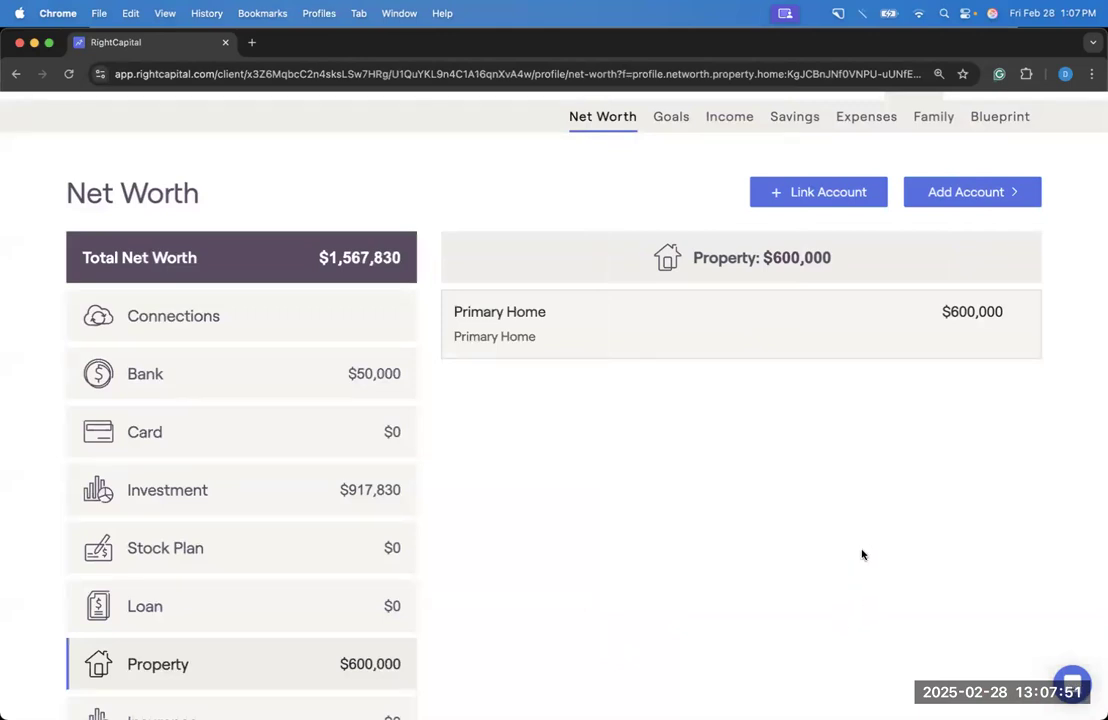
# Step: Add a vacation home property to the net worth and look through its fields down to the year of sale
pyautogui.scroll(1, 862, 554)
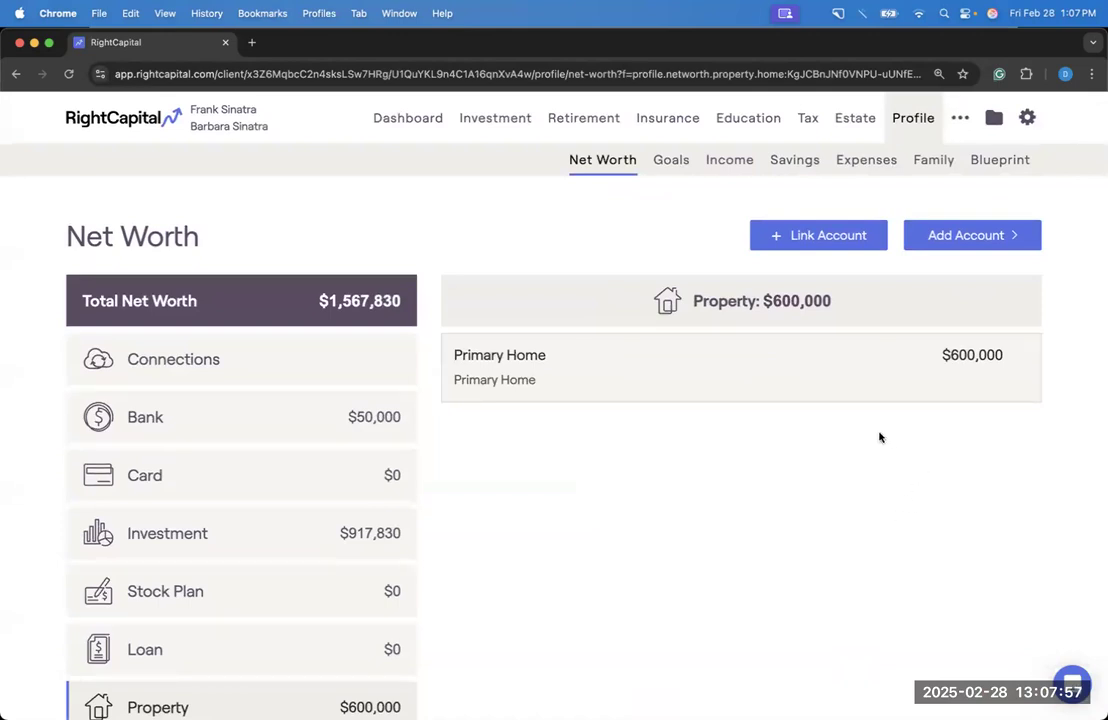
pyautogui.click(995, 240)
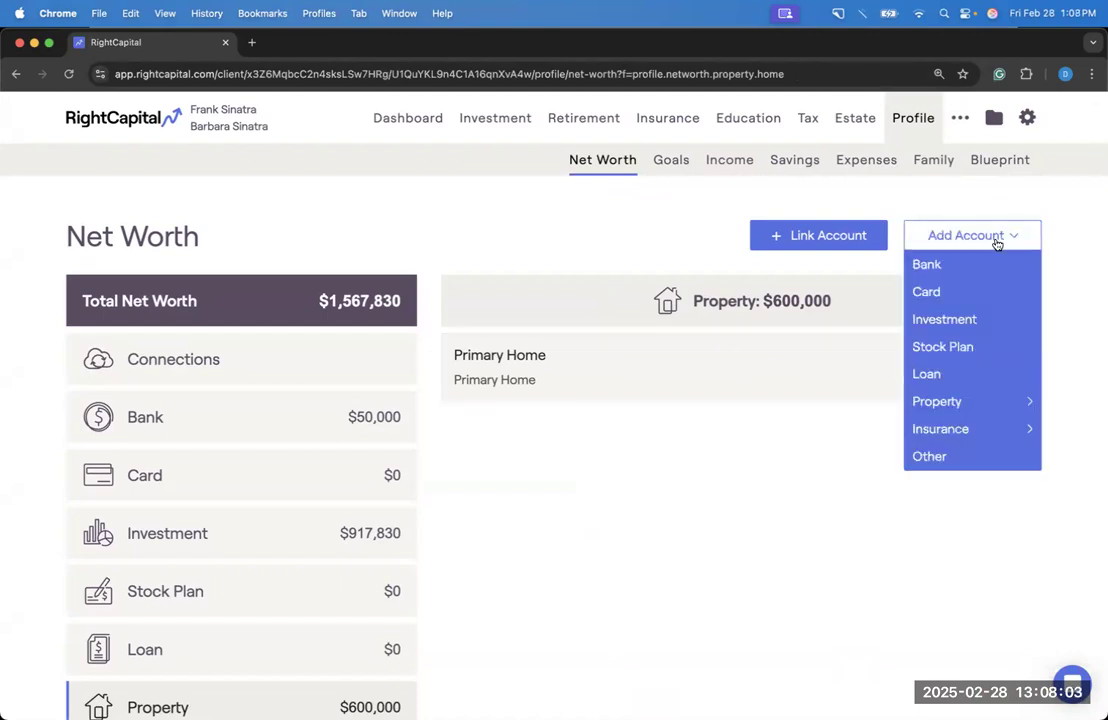
pyautogui.moveTo(998, 403)
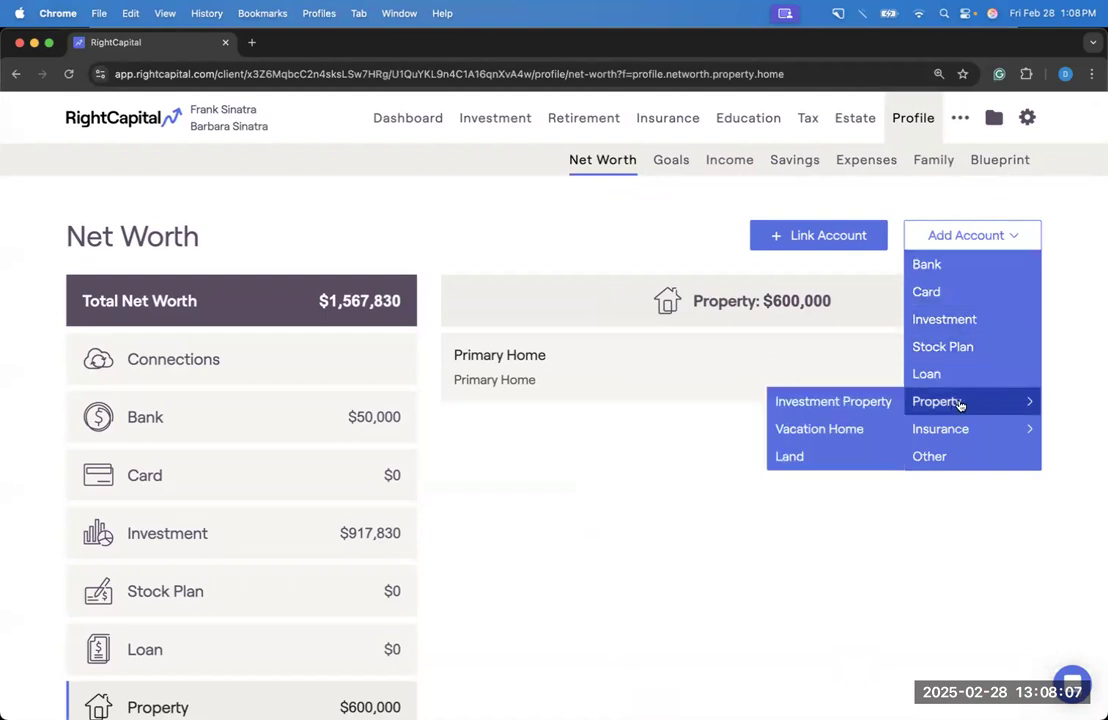
pyautogui.click(869, 434)
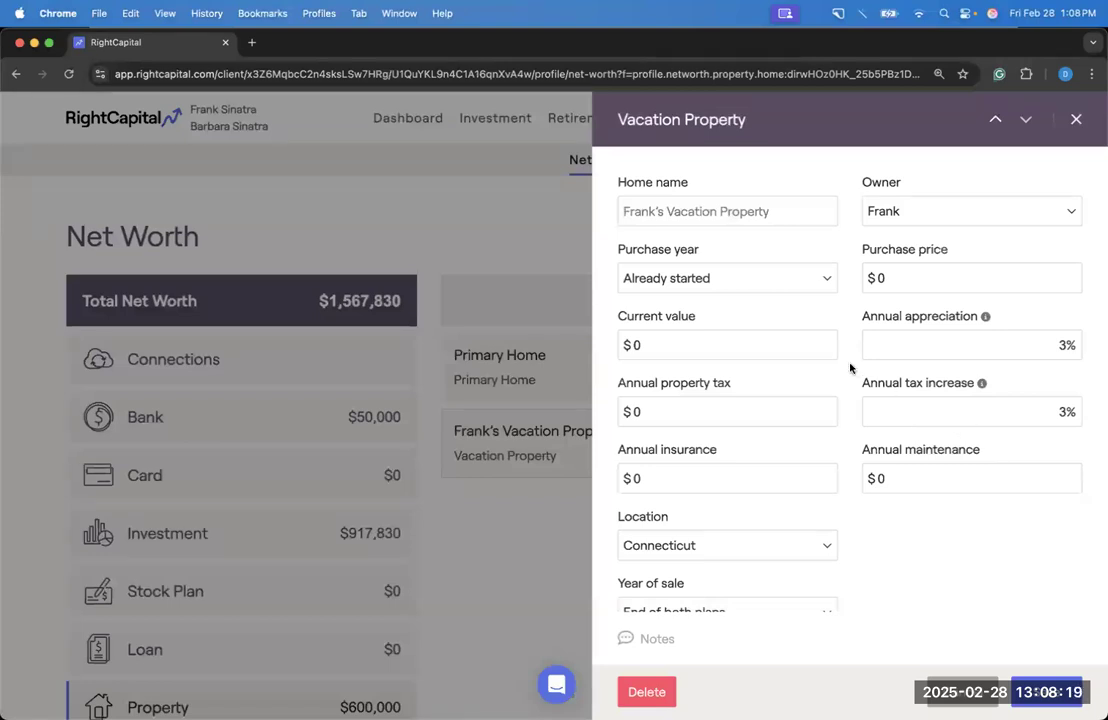
pyautogui.scroll(-1, 850, 368)
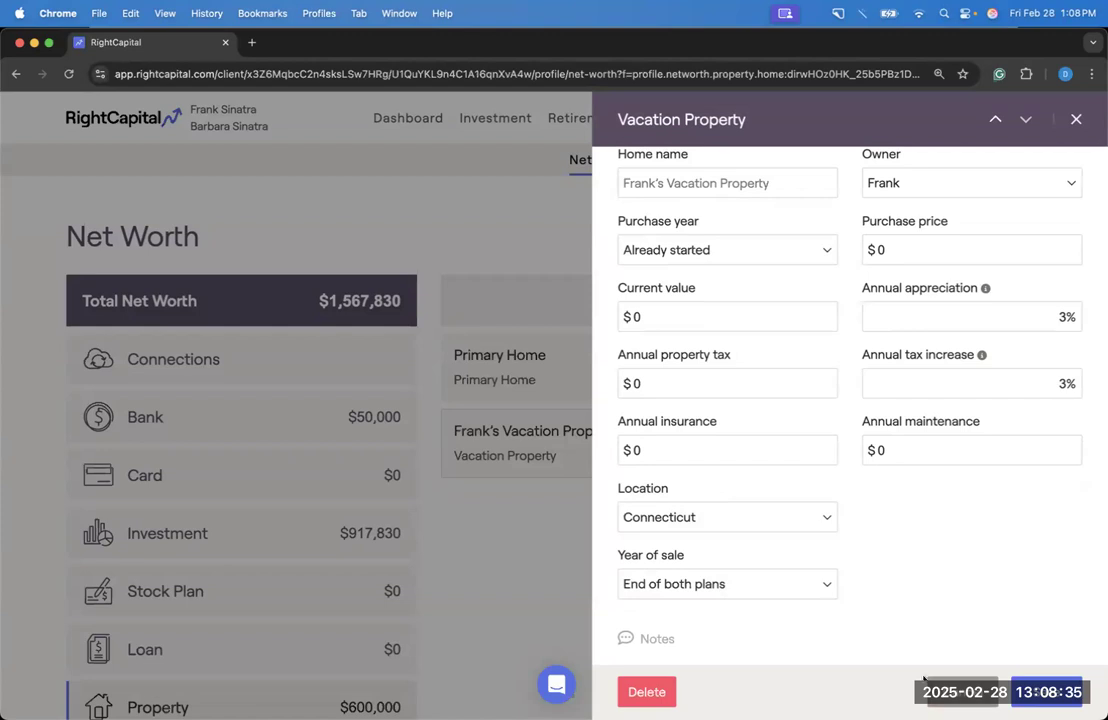
# Step: Close the vacation property, check the Primary Home's fields for comparison and close them
pyautogui.press('Escape')
pyautogui.click(690, 371)
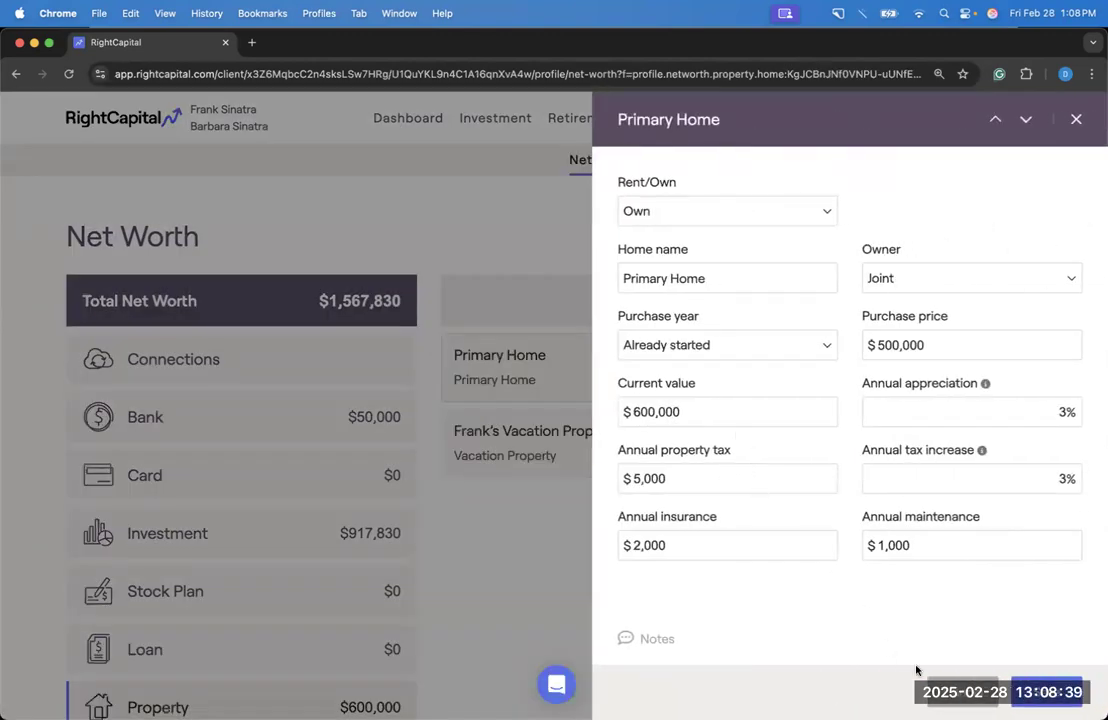
pyautogui.press('Escape')
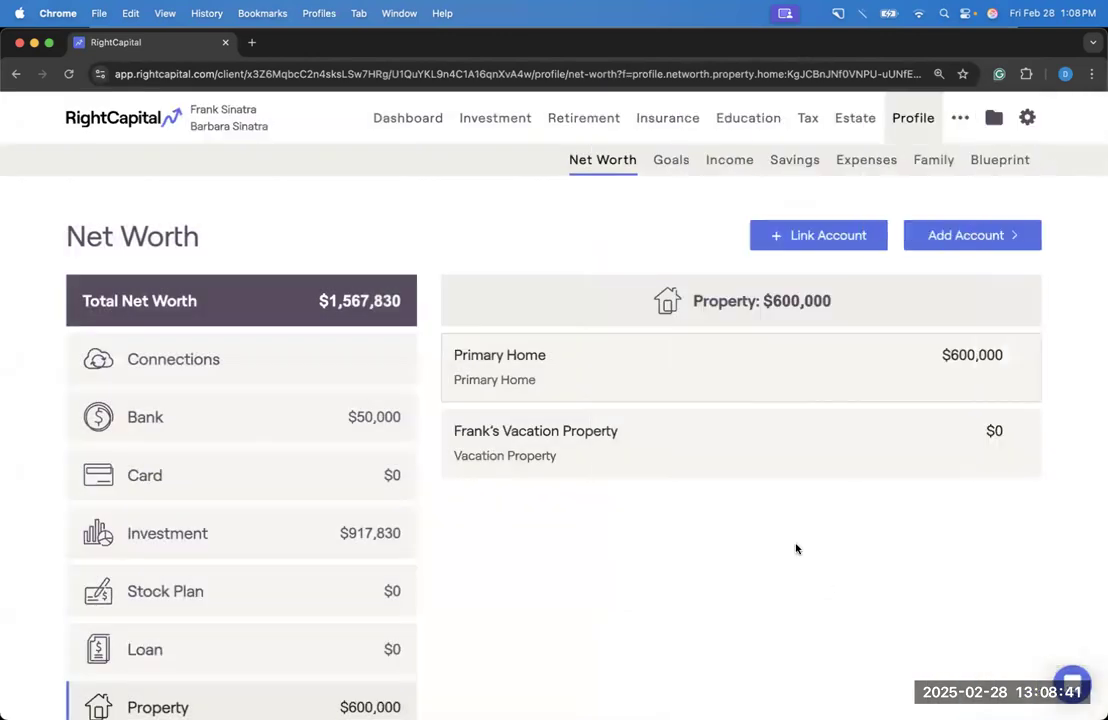
# Step: Open the Family profile in a separate browser tab, review the client's residence state and close the client details
pyautogui.rightClick(933, 163)
pyautogui.press('Return')
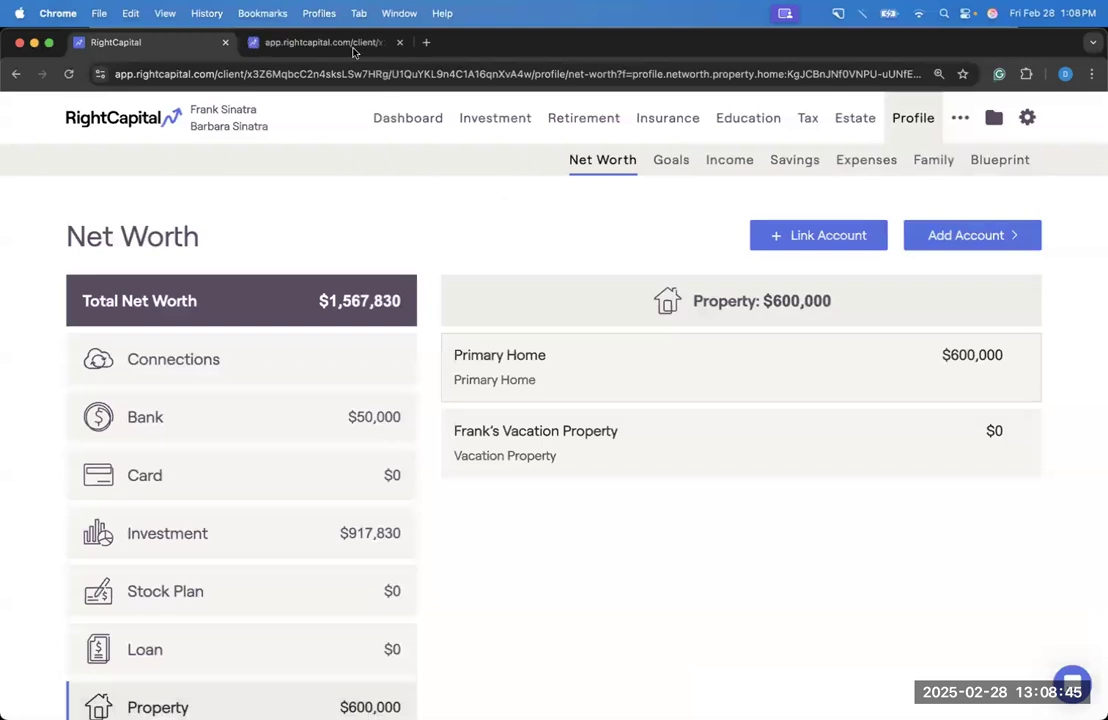
pyautogui.click(281, 43)
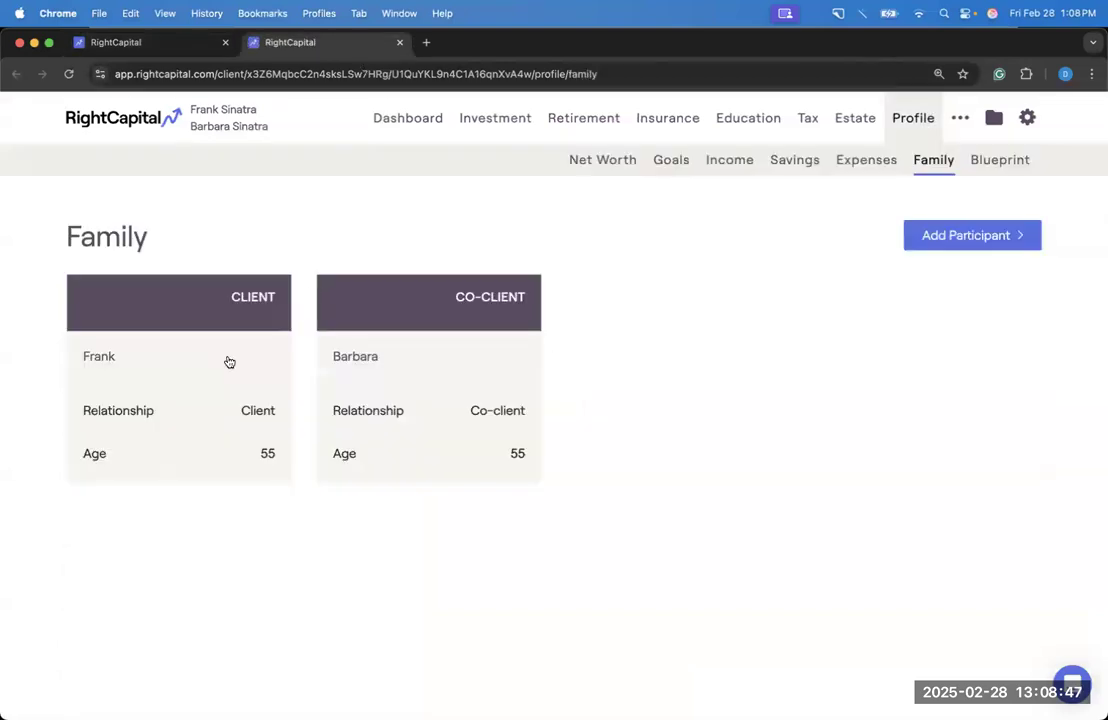
pyautogui.click(214, 375)
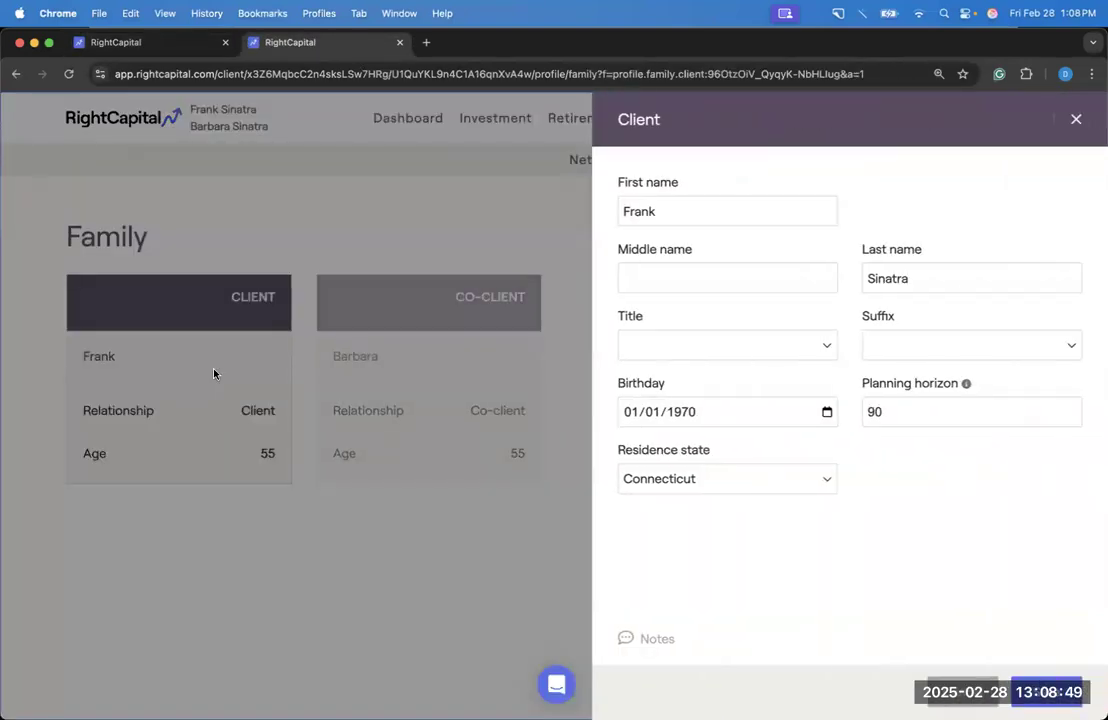
pyautogui.moveTo(618, 452); pyautogui.dragTo(713, 454)
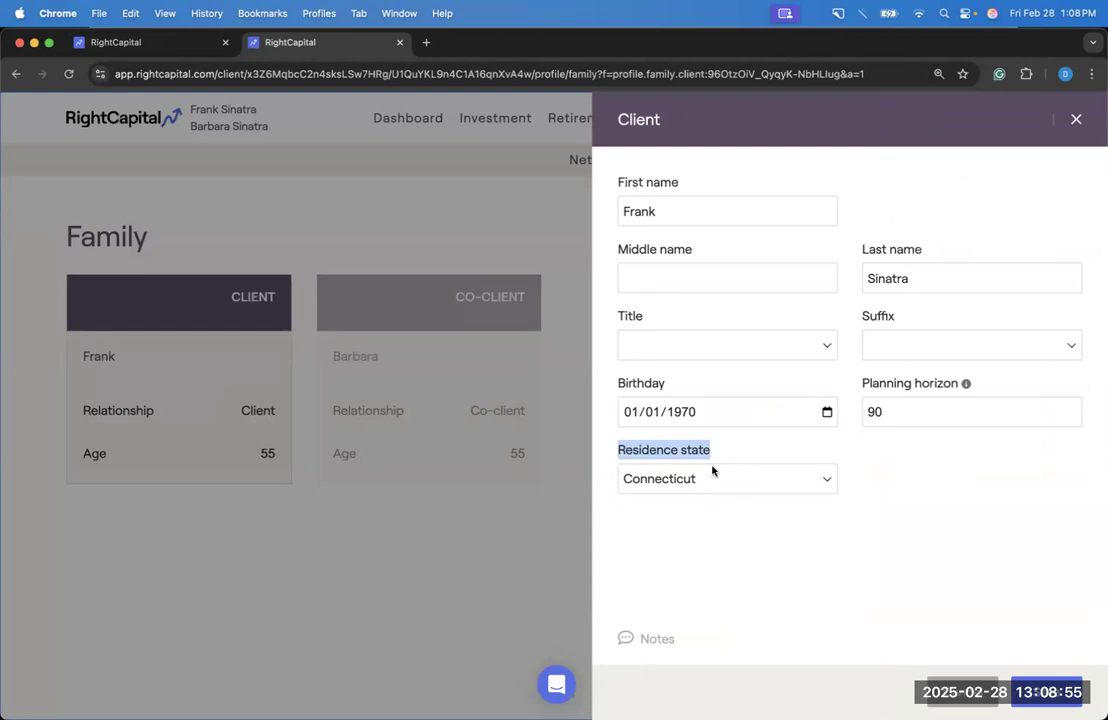
pyautogui.click(716, 517)
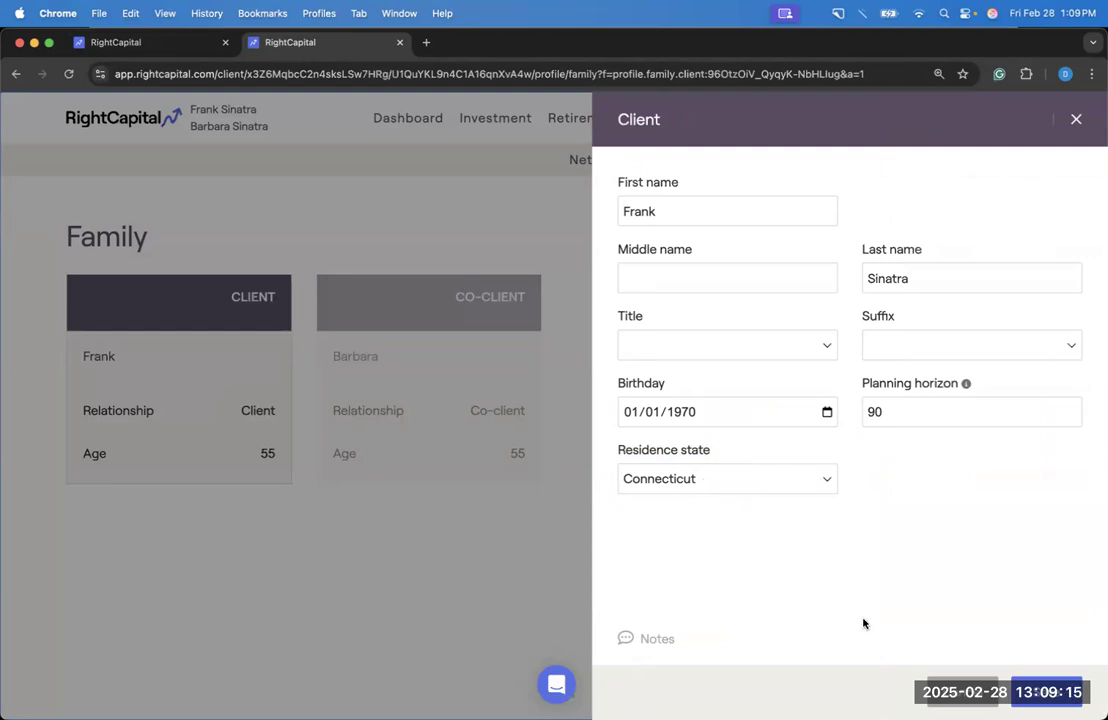
pyautogui.click(963, 692)
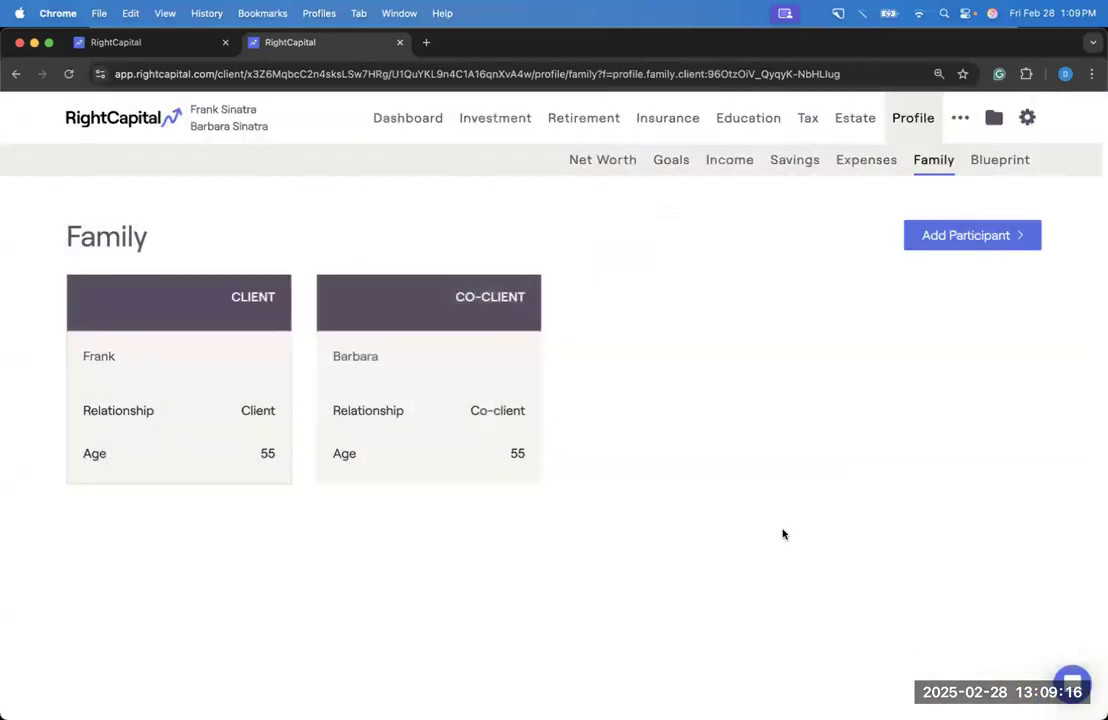
# Step: Return to the net worth page, reopen the vacation property and set its location to Florida
pyautogui.click(164, 38)
pyautogui.click(674, 440)
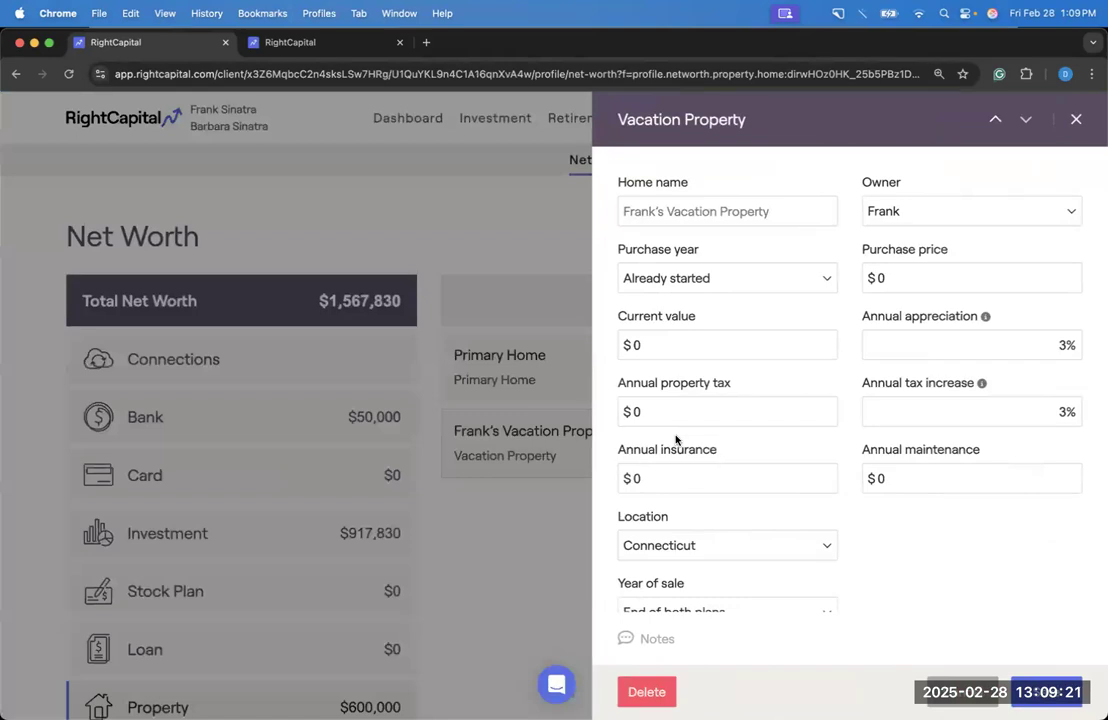
pyautogui.scroll(-1, 676, 440)
pyautogui.click(721, 517)
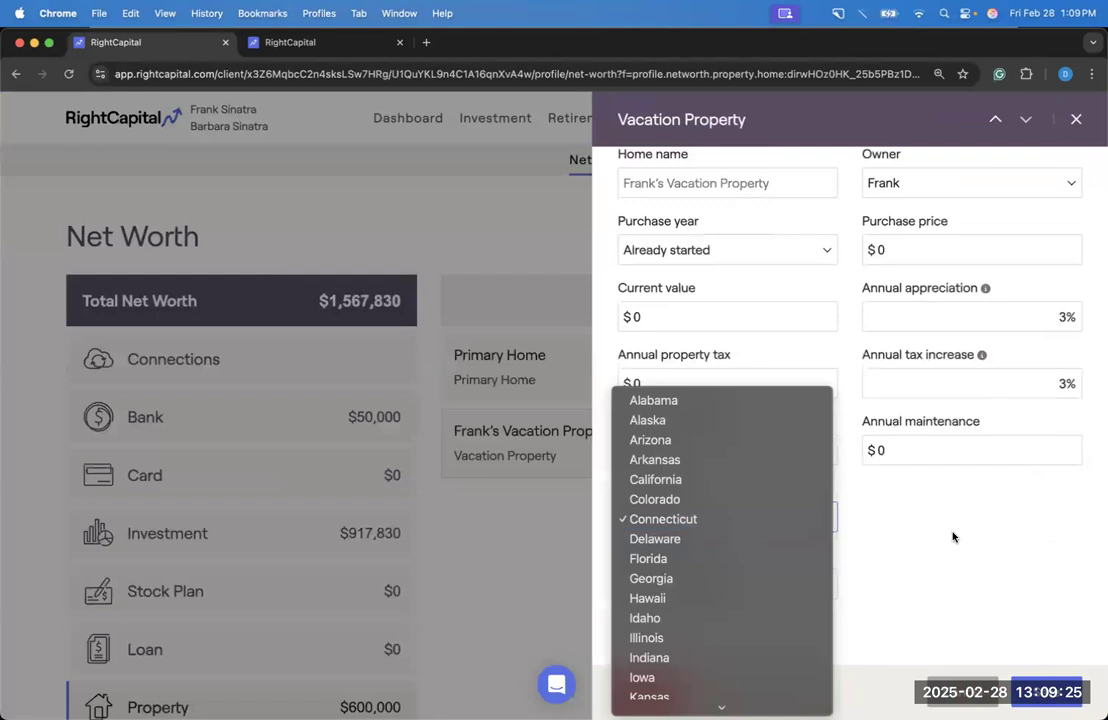
pyautogui.click(952, 534)
pyautogui.click(676, 519)
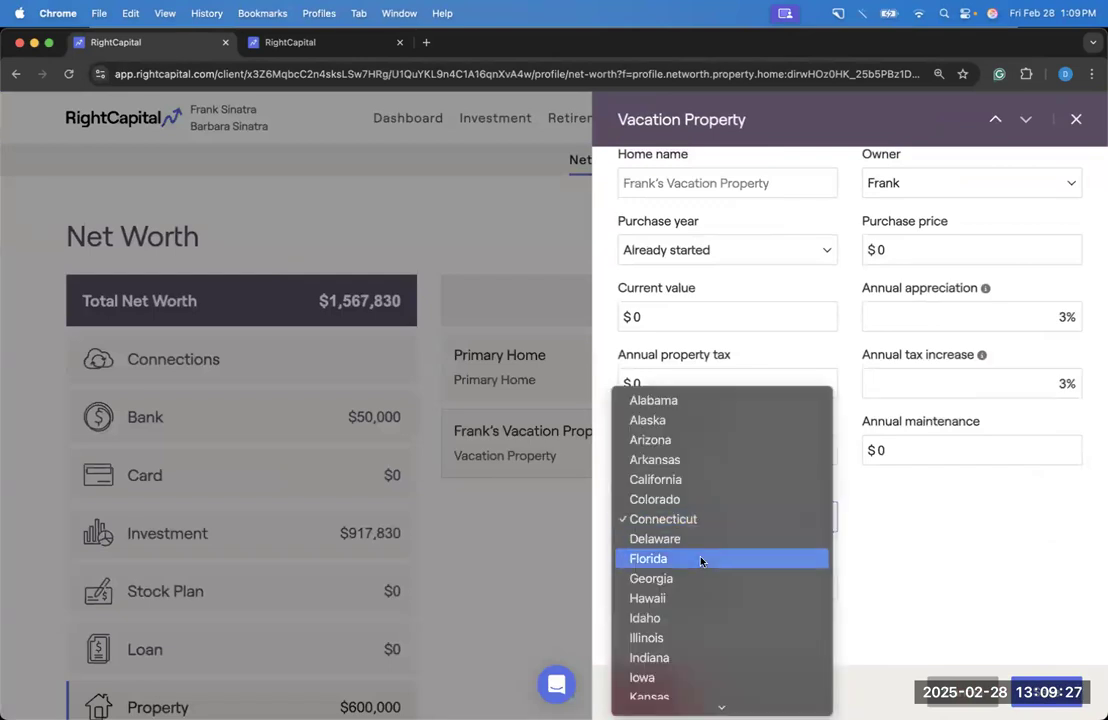
pyautogui.click(700, 561)
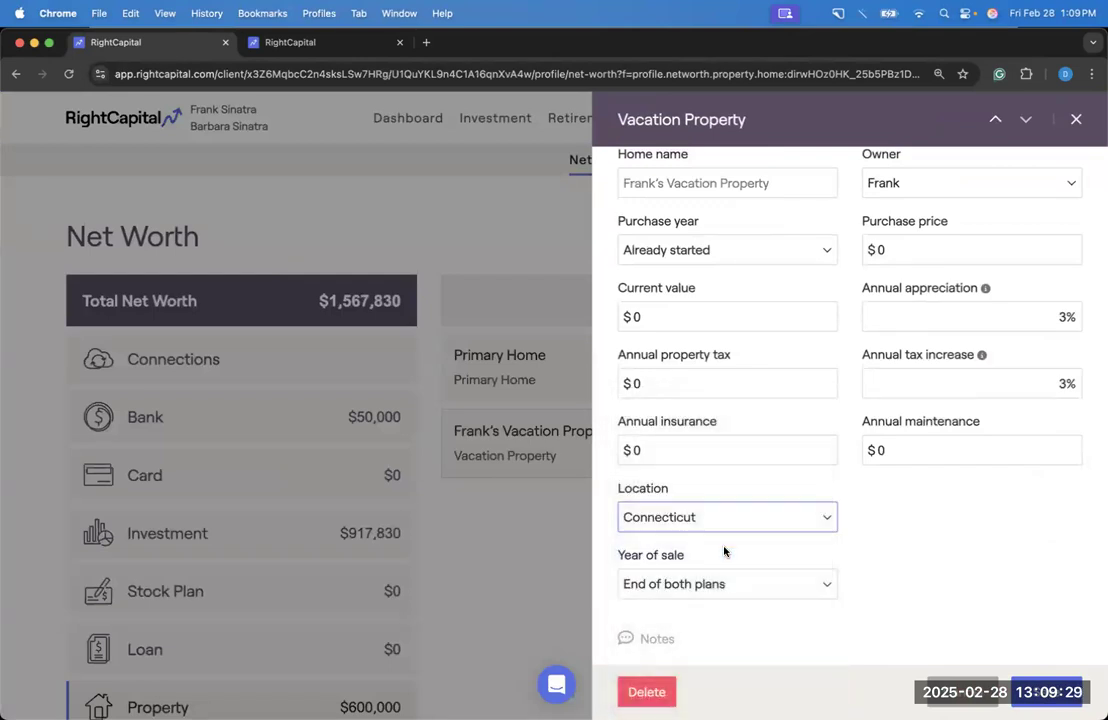
# Step: Name the vacation property Florida Condo
pyautogui.scroll(1, 725, 551)
pyautogui.click(663, 208)
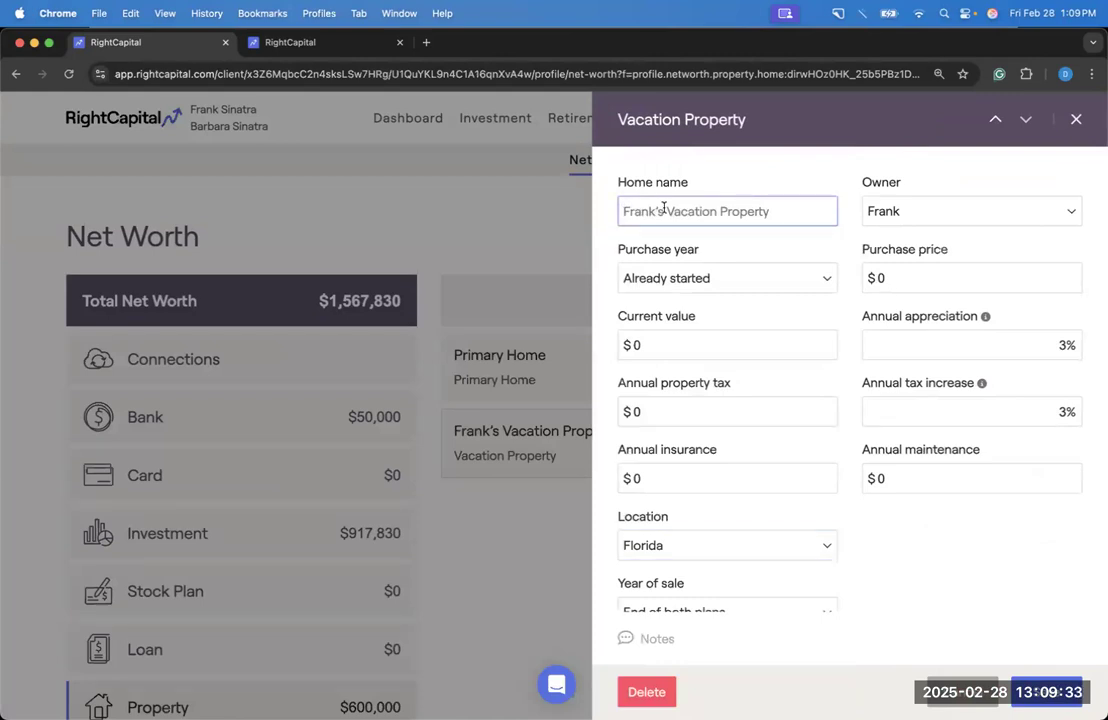
pyautogui.write('Fl')
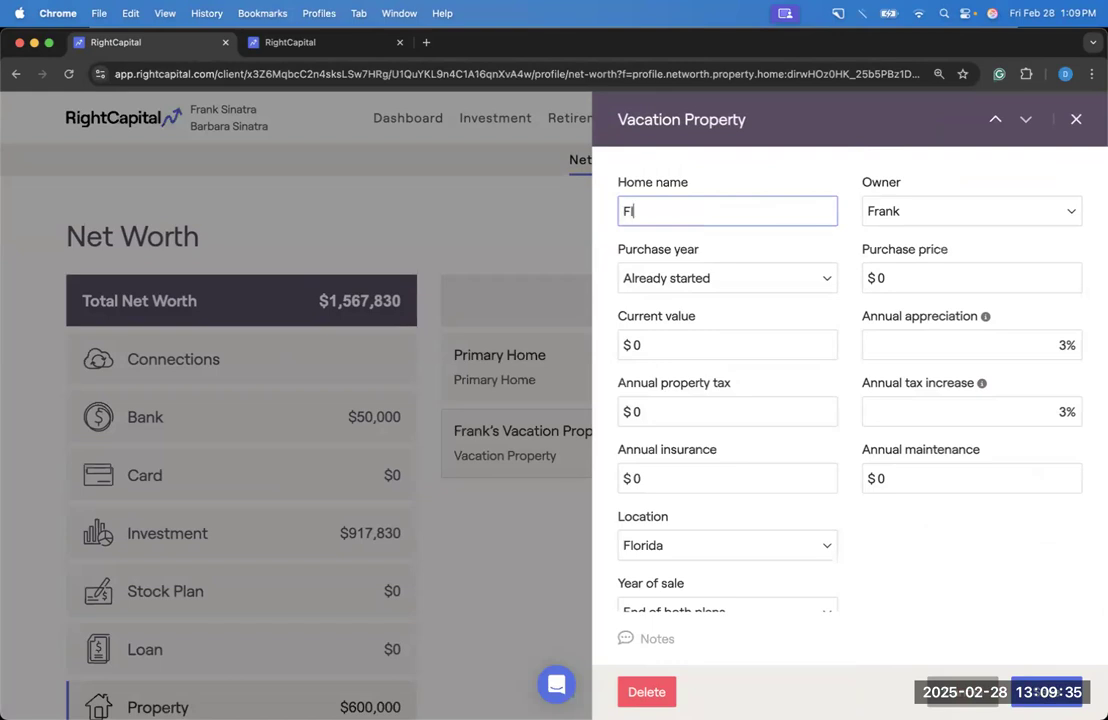
pyautogui.write('orida Condo')
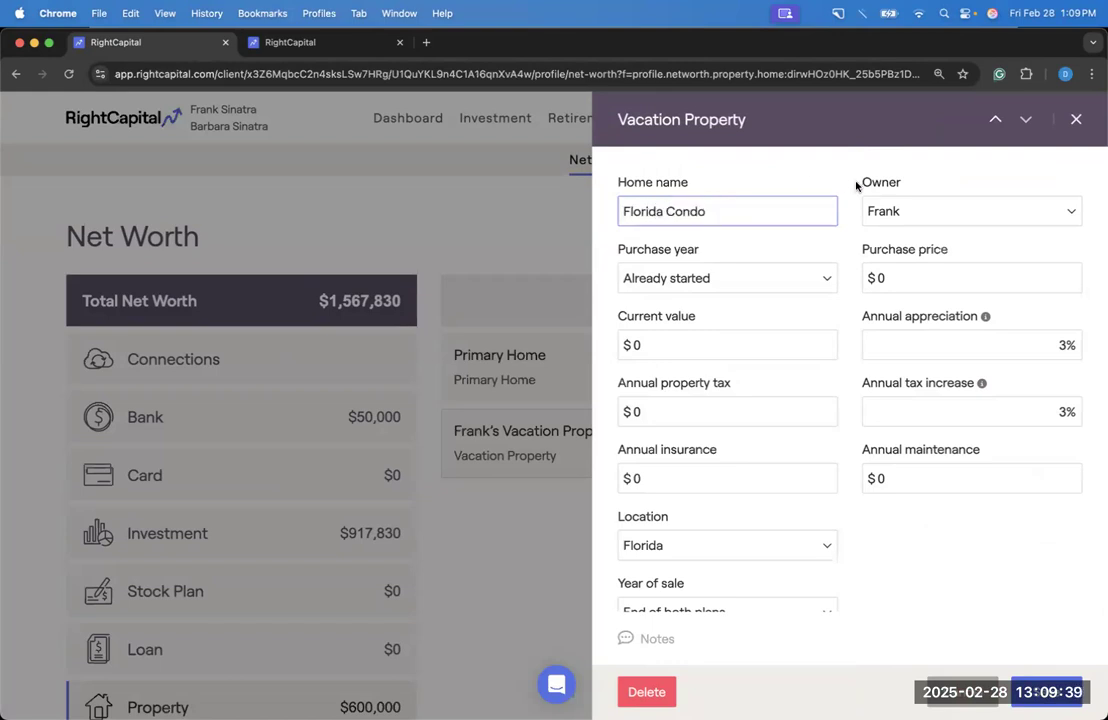
# Step: Set the Florida Condo's purchase price to $300,000 and its current value to $350,000
pyautogui.click(857, 280)
pyautogui.write('300000')
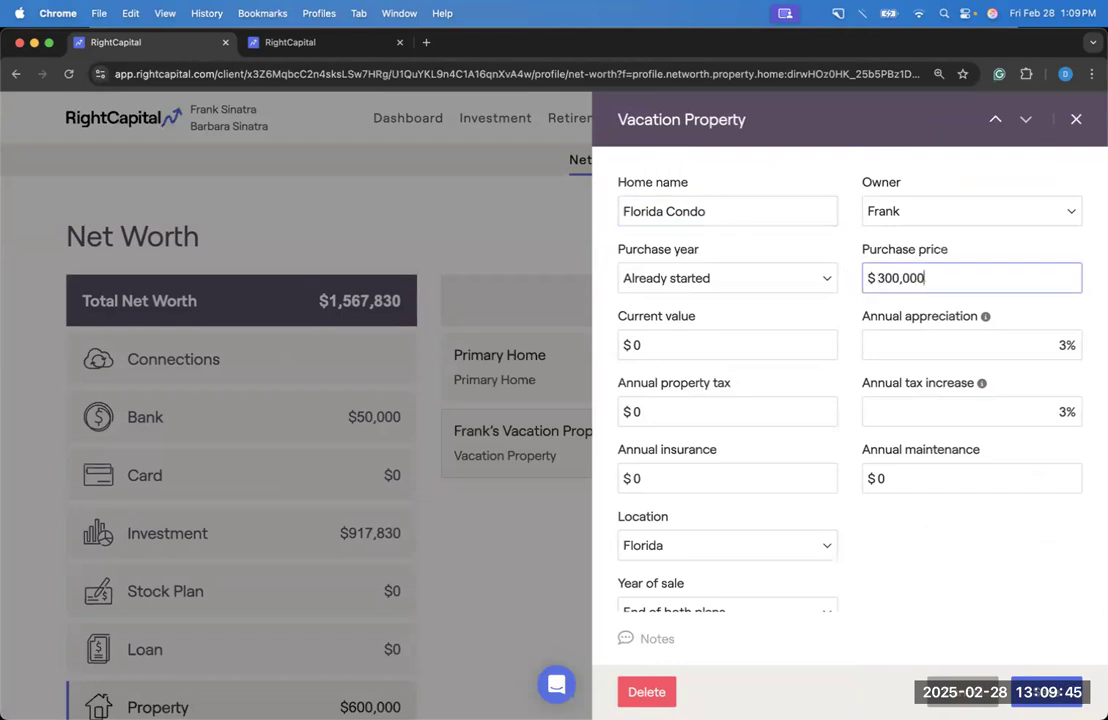
pyautogui.click(621, 345)
pyautogui.write('350,000')
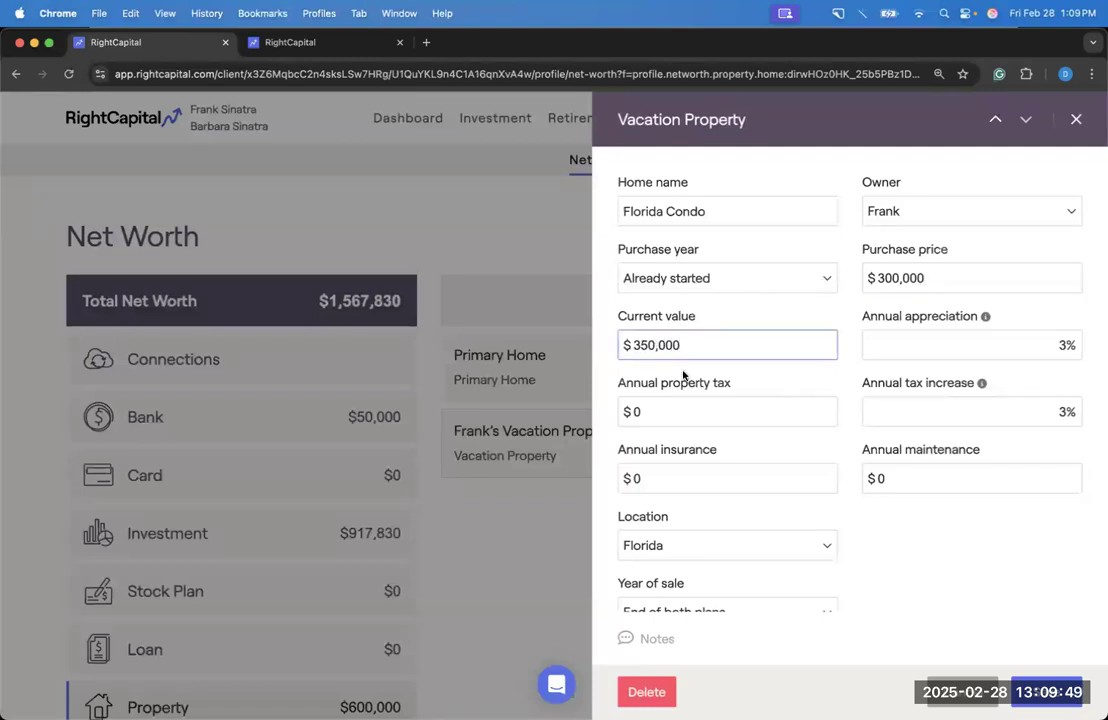
# Step: Set the condo's annual property tax to $2,000, annual insurance to $1,000 and annual maintenance to $1,000
pyautogui.scroll(-1, 734, 300)
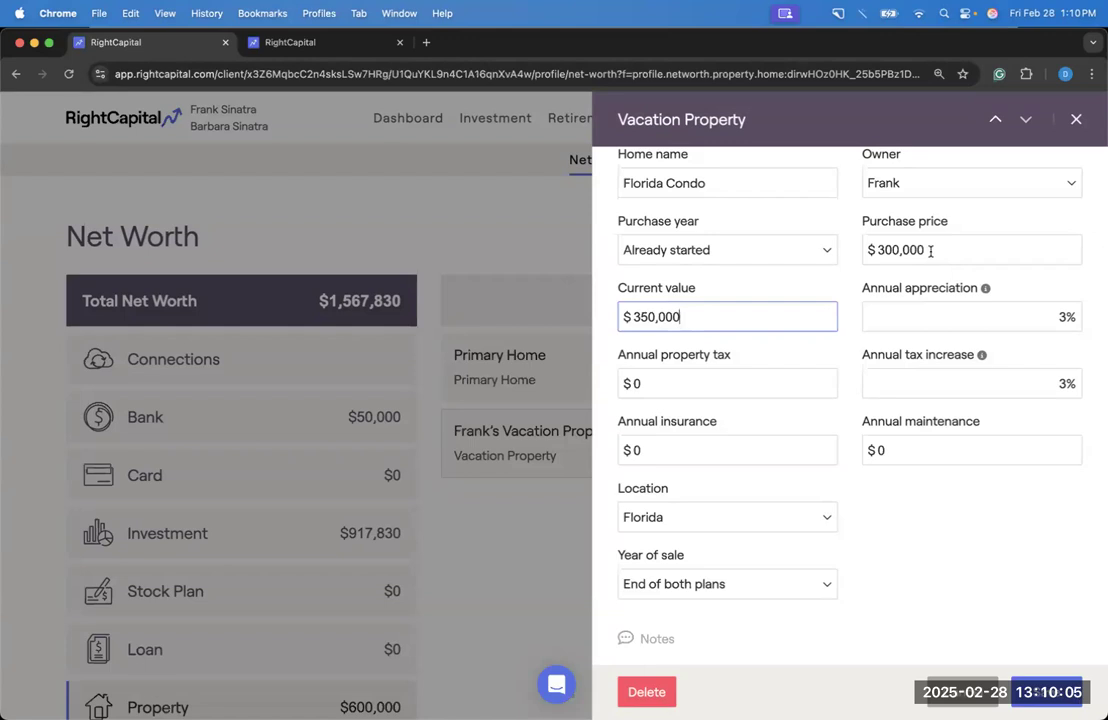
pyautogui.click(621, 380)
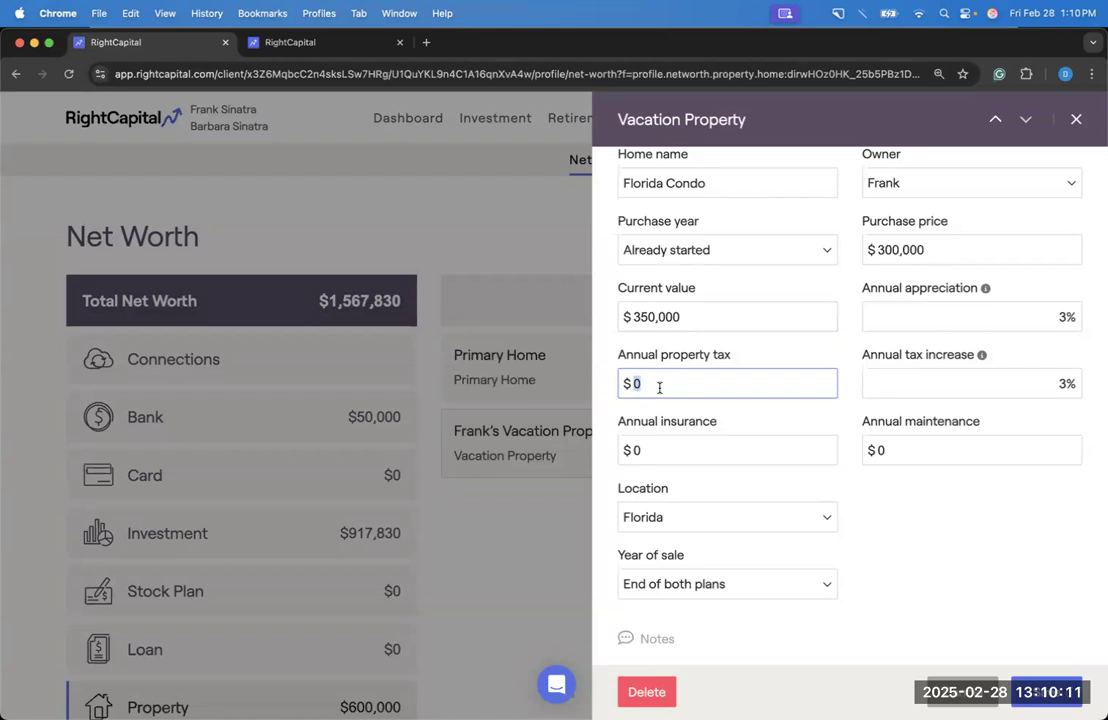
pyautogui.write('2')
pyautogui.click(650, 451)
pyautogui.click(645, 383)
pyautogui.write('000')
pyautogui.click(655, 450)
pyautogui.write('1000')
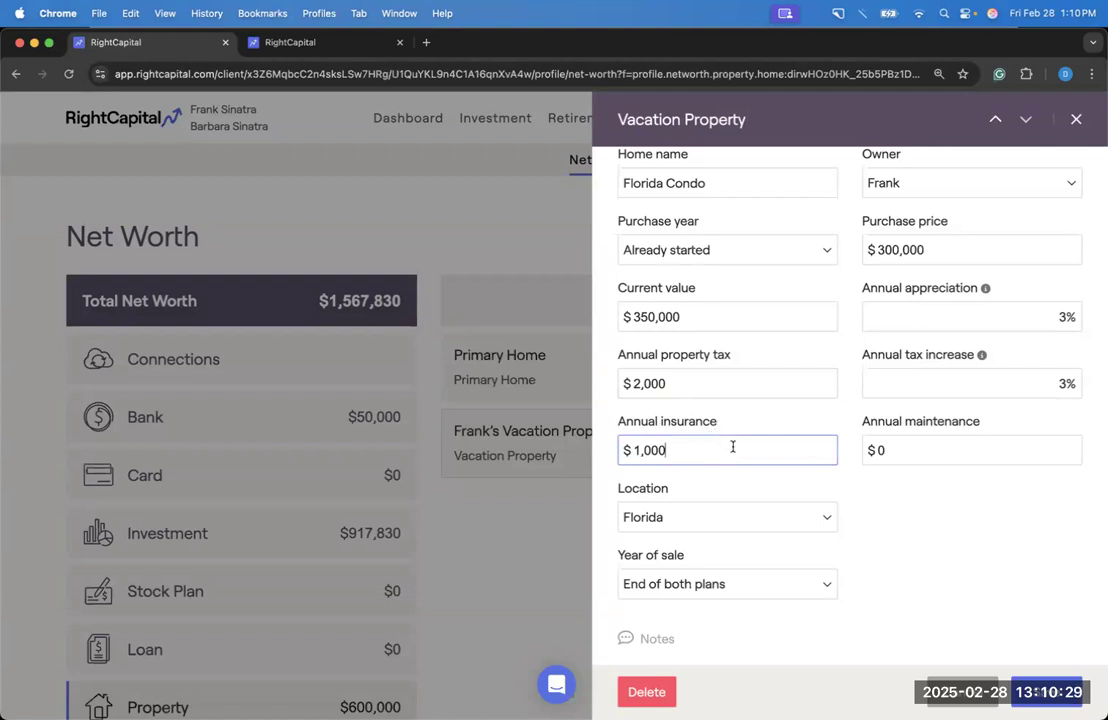
pyautogui.click(870, 452)
pyautogui.write('1000')
pyautogui.click(925, 487)
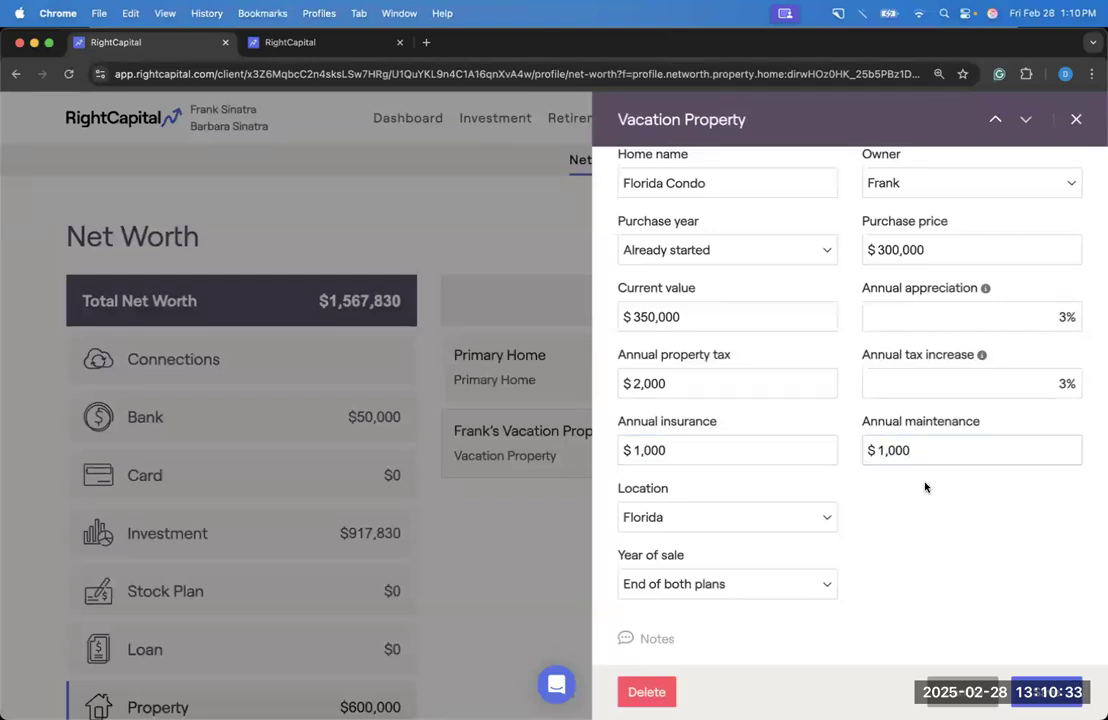
# Step: Review the year of sale options, keep End of both plans and save the Florida Condo
pyautogui.click(815, 577)
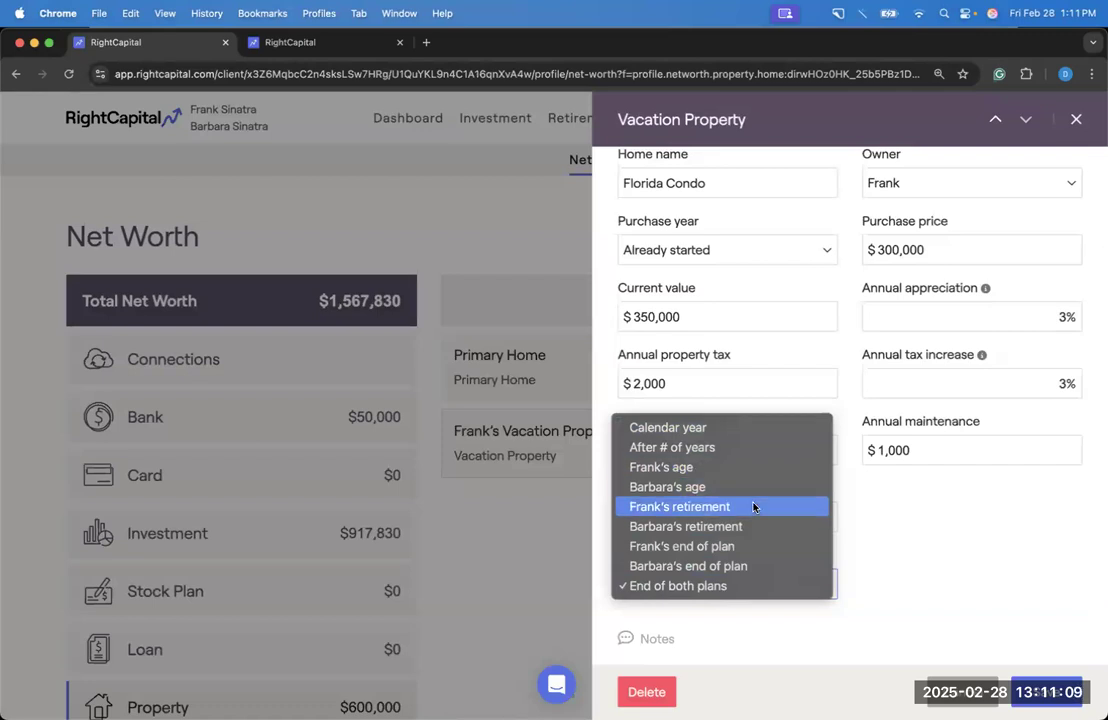
pyautogui.click(867, 538)
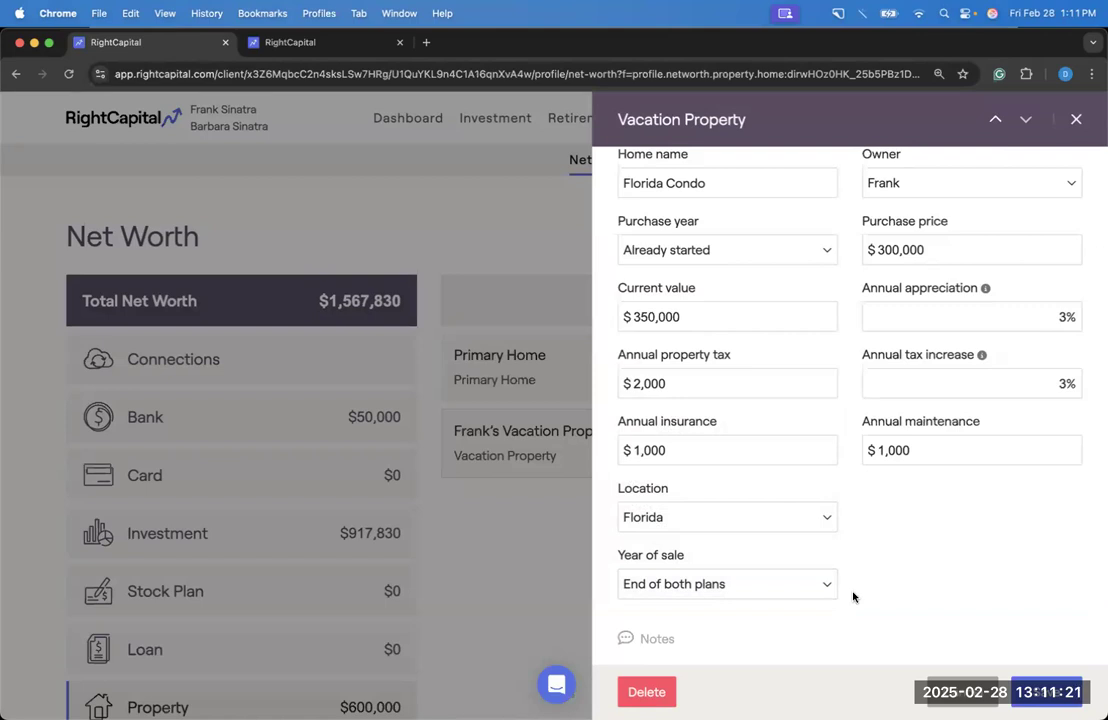
pyautogui.click(1040, 692)
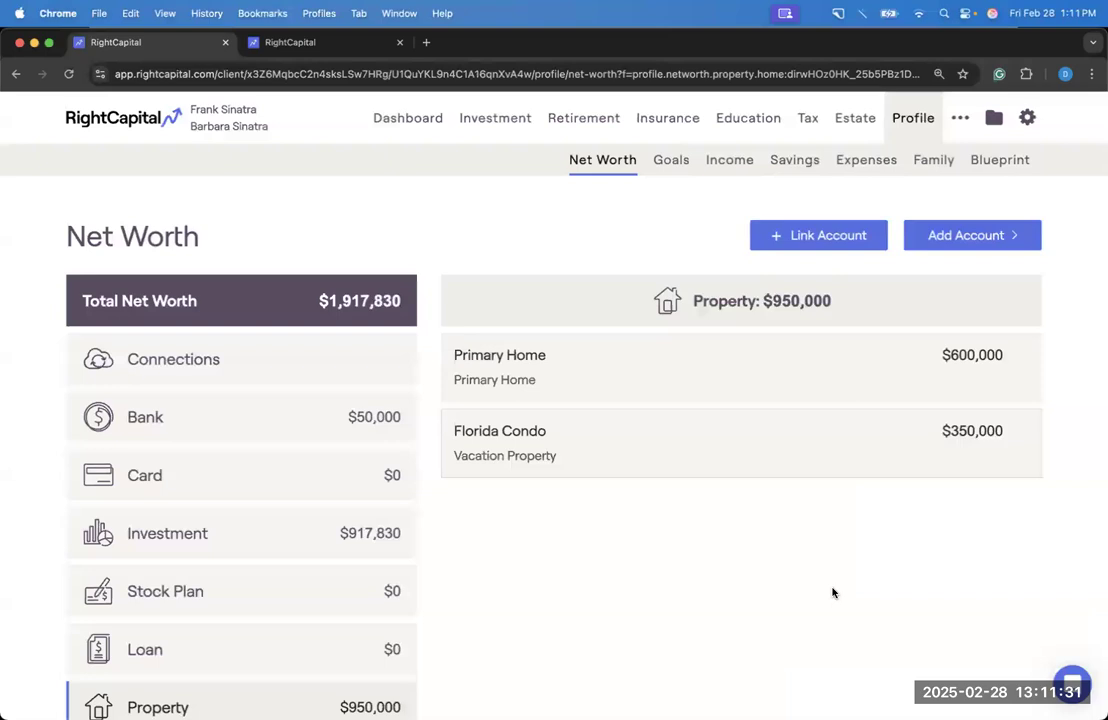
# Step: Add a new investment property to the net worth profile
pyautogui.click(956, 247)
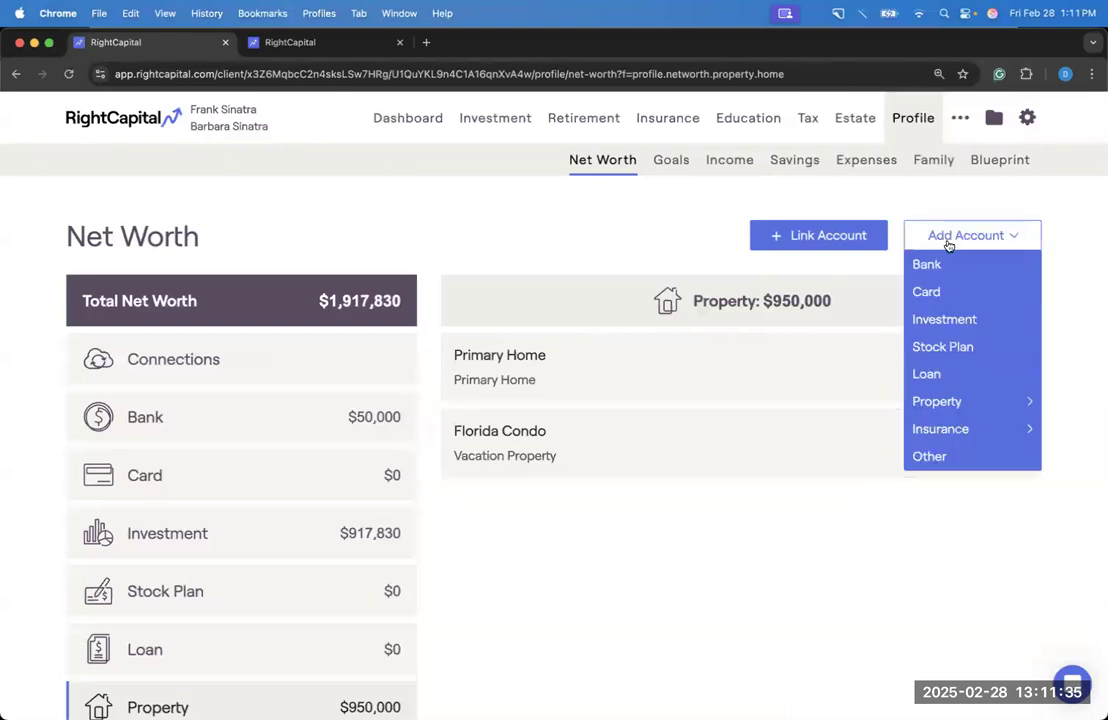
pyautogui.moveTo(976, 403)
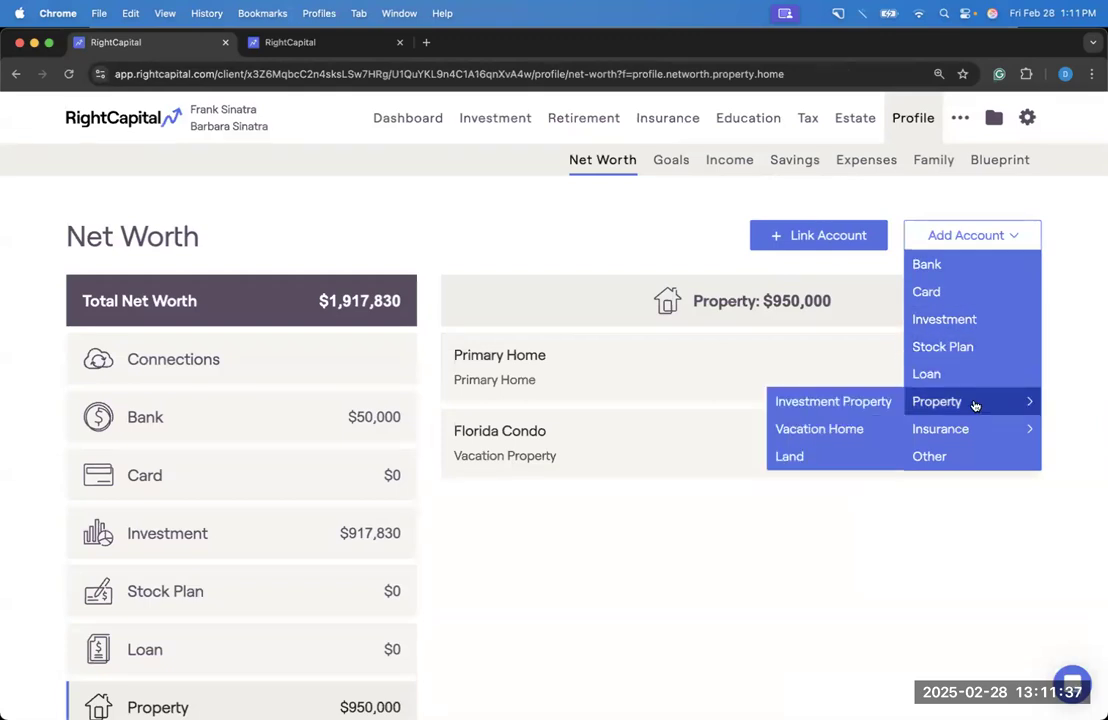
pyautogui.click(838, 402)
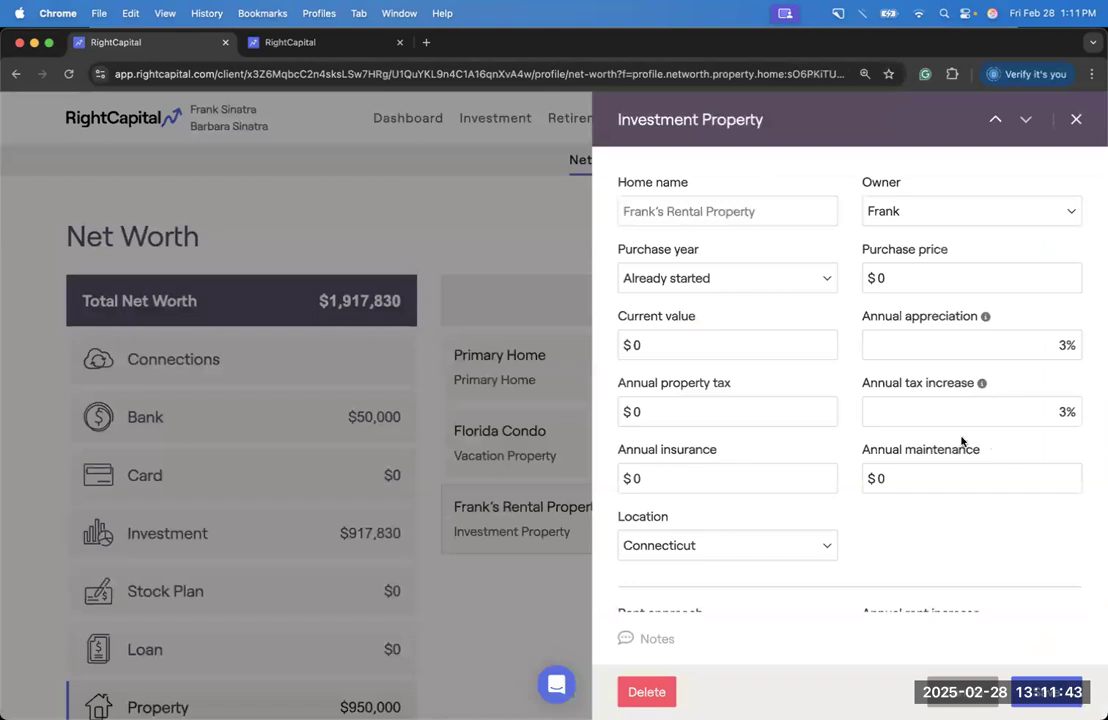
# Step: Set the investment property's purchase price to $800,000 and its current value to $1,000,000
pyautogui.click(900, 278)
pyautogui.write('800,000')
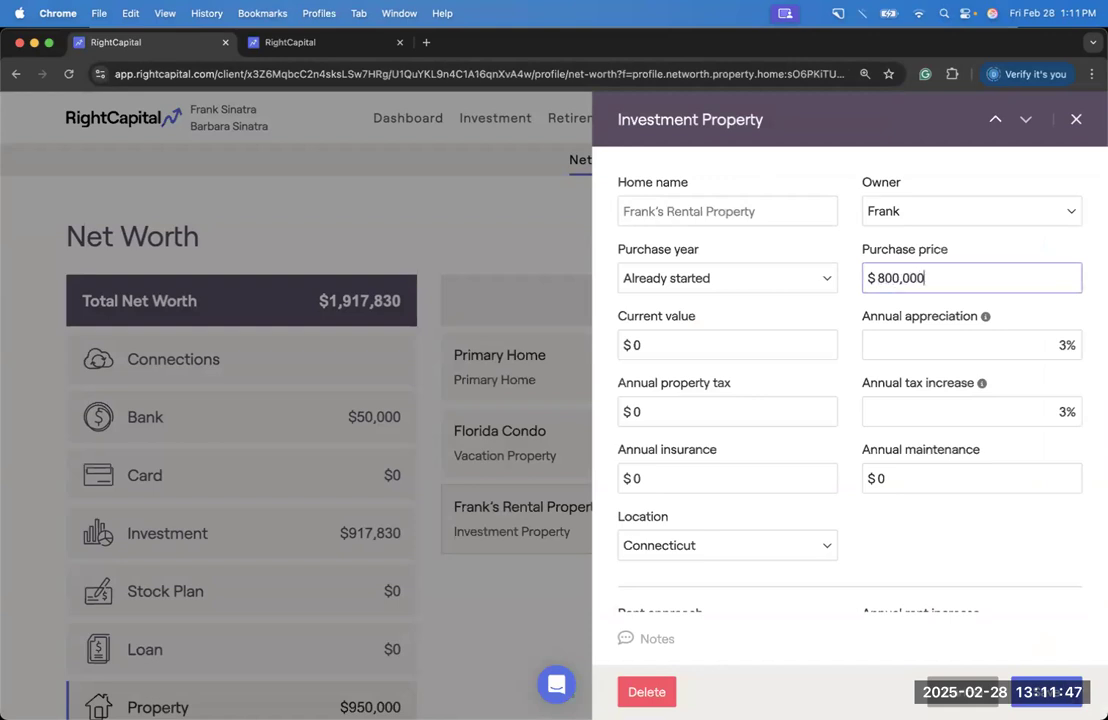
pyautogui.click(671, 340)
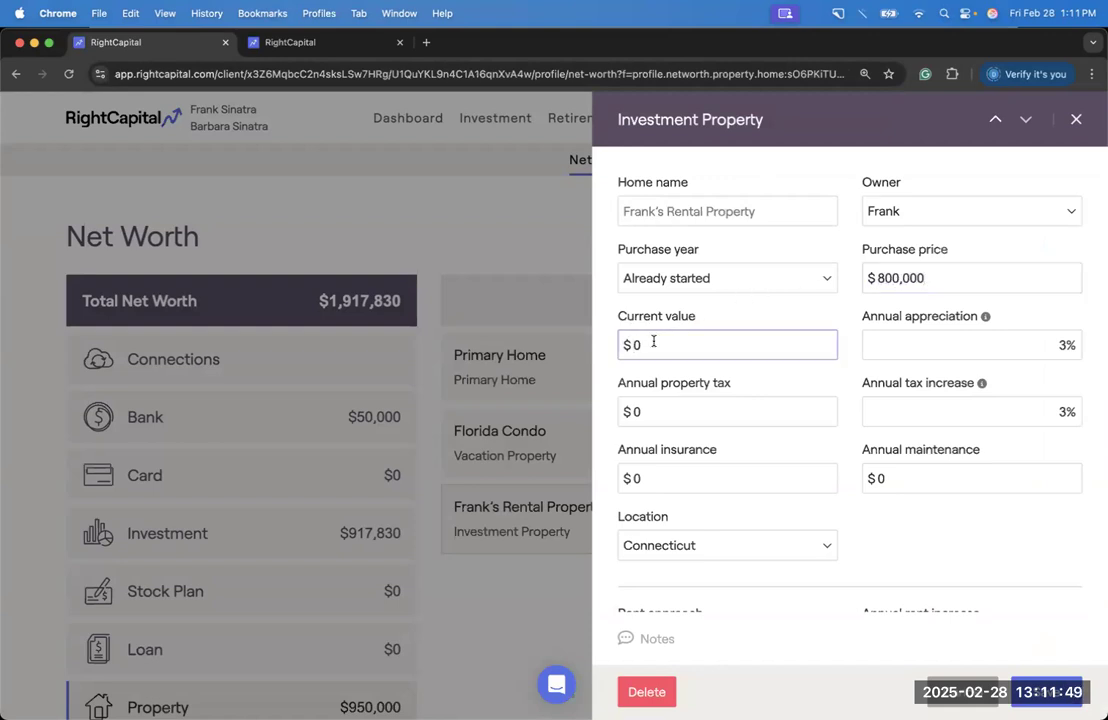
pyautogui.write('10000000')
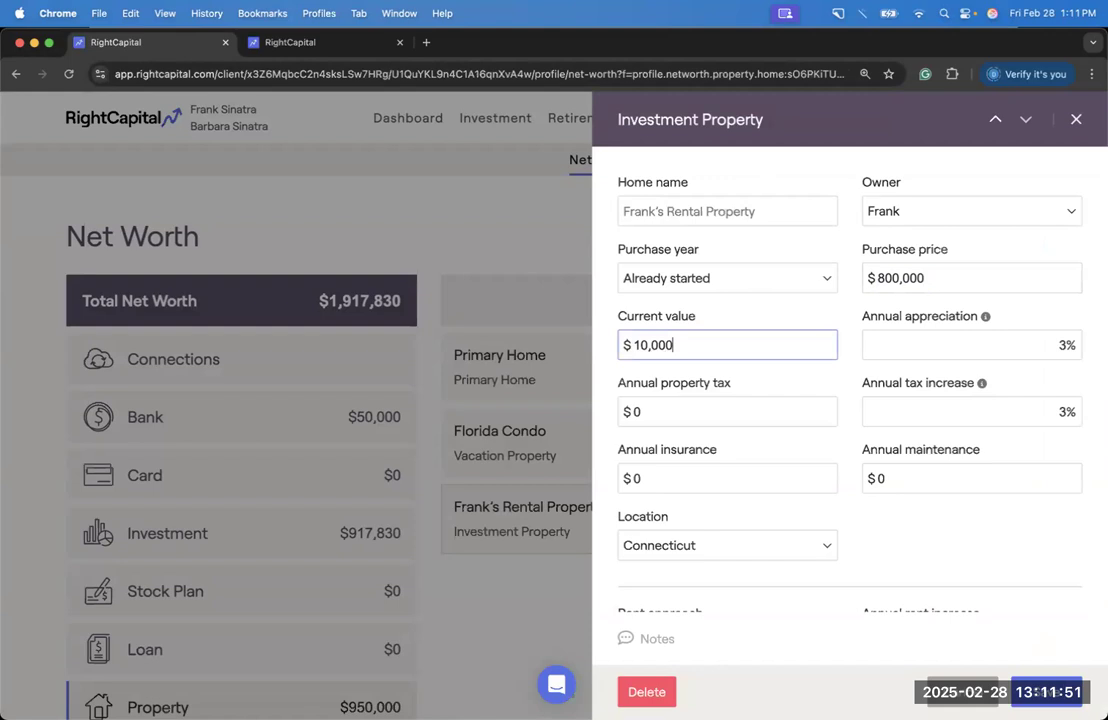
pyautogui.press('BackSpace')
pyautogui.click(764, 382)
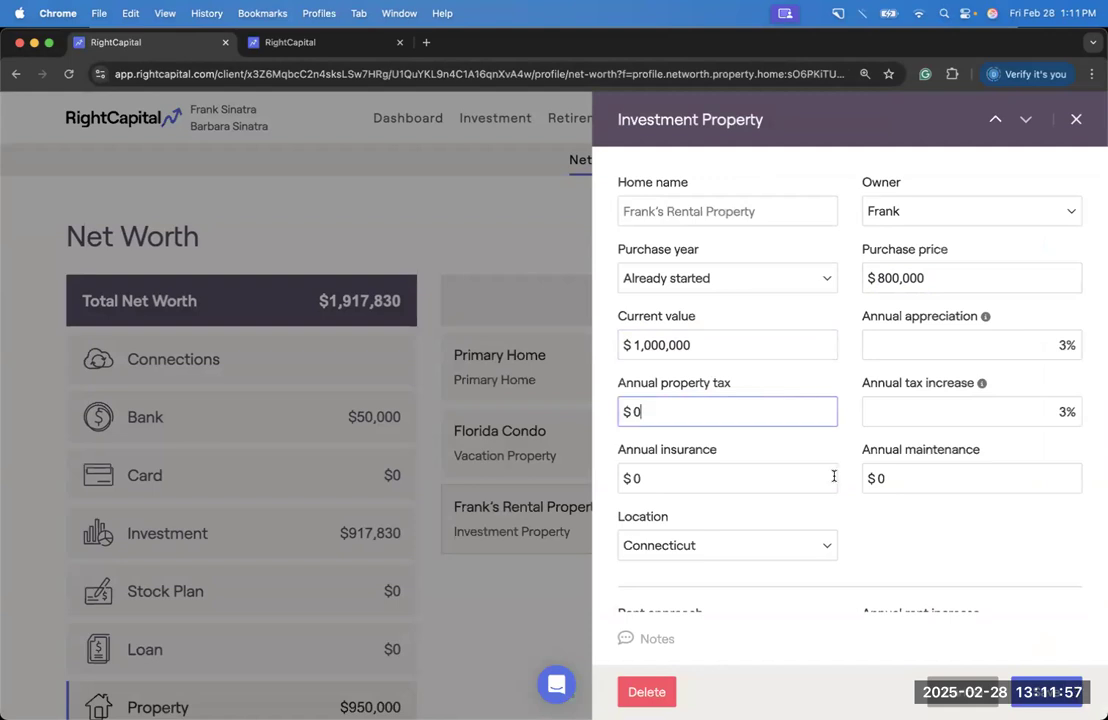
pyautogui.click(864, 542)
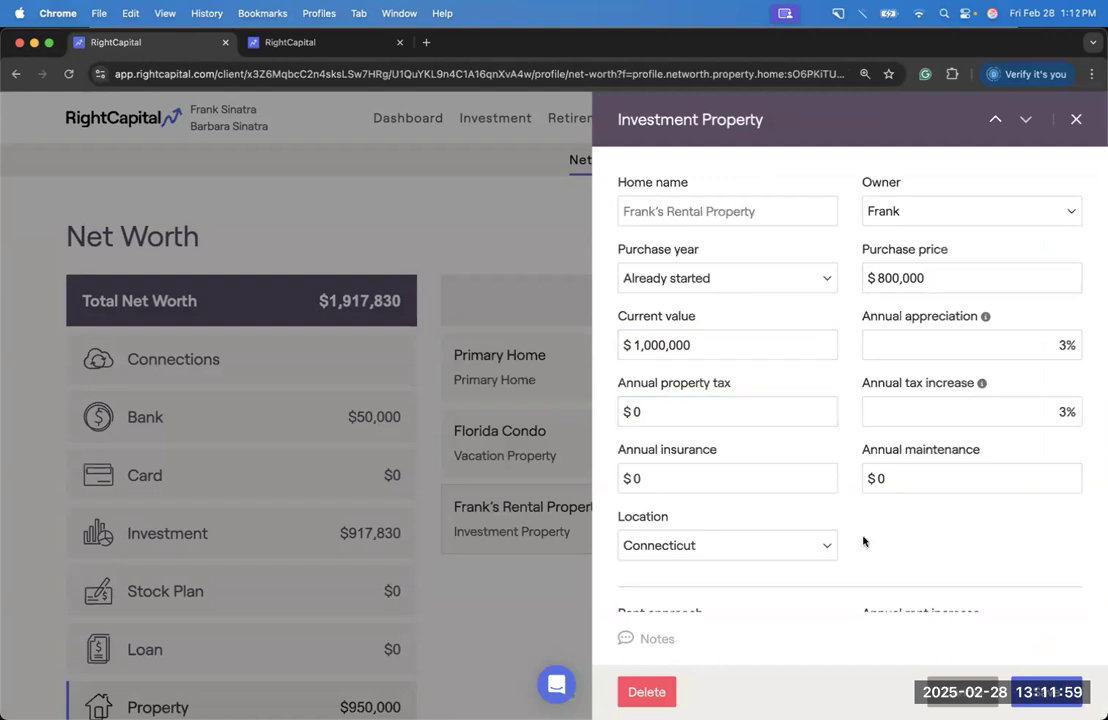
# Step: Keep Simple growth as the rental's rent approach and set the monthly rent income to $2,500
pyautogui.scroll(-3, 864, 542)
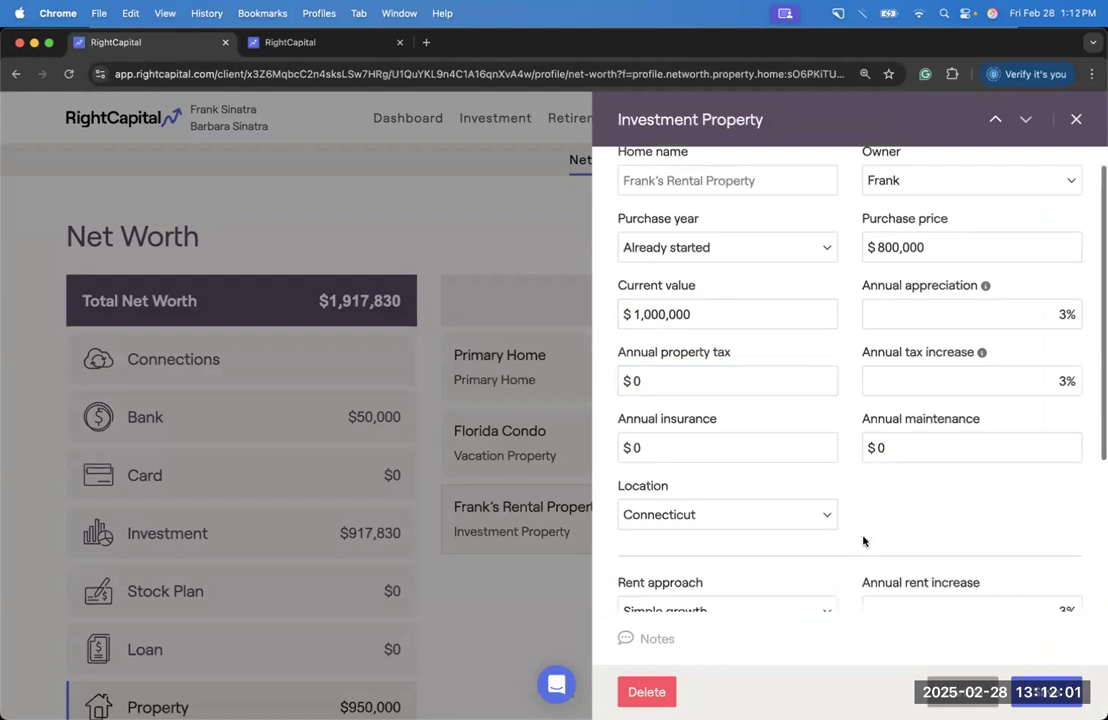
pyautogui.scroll(-5, 864, 542)
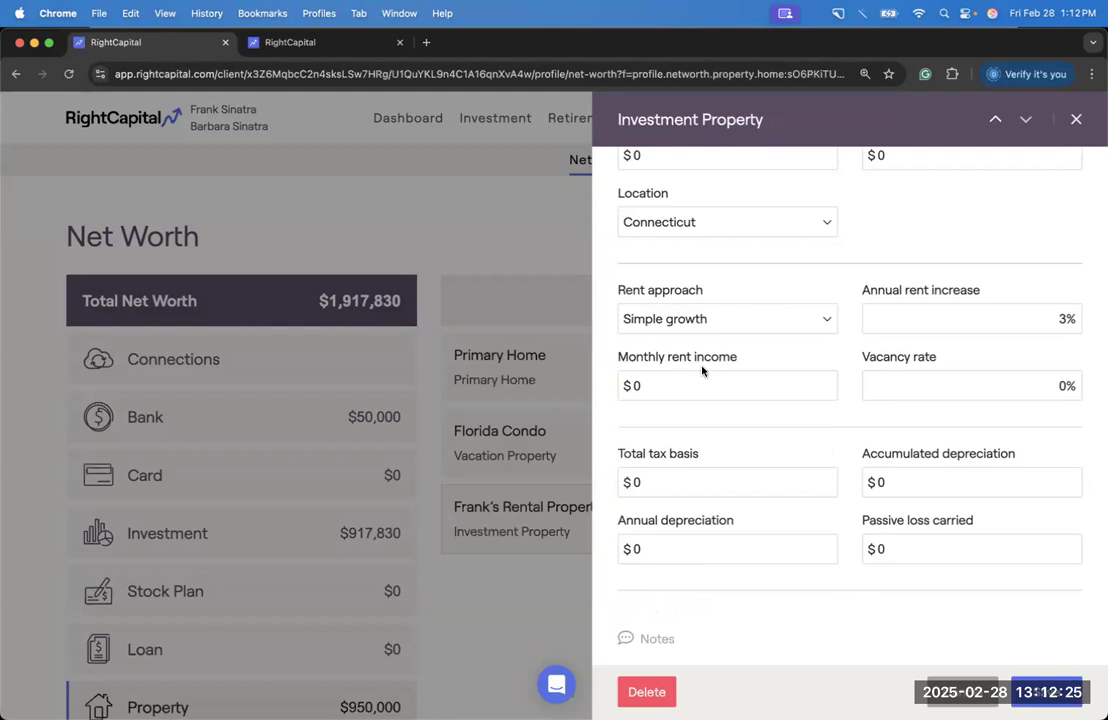
pyautogui.click(733, 322)
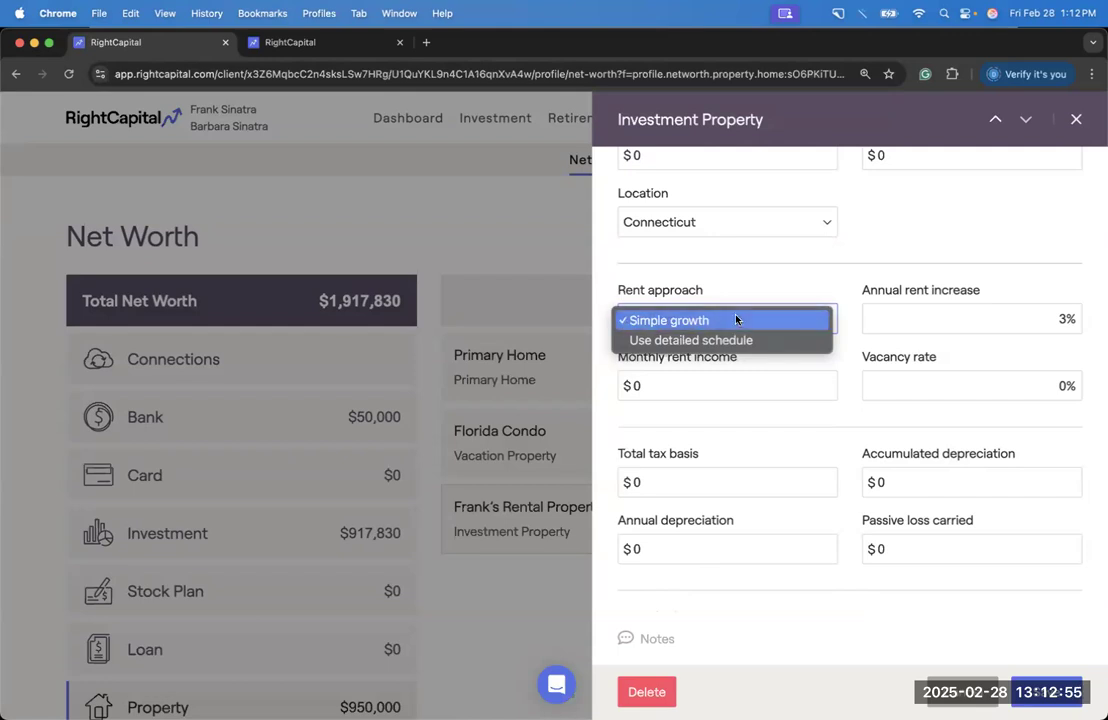
pyautogui.click(742, 320)
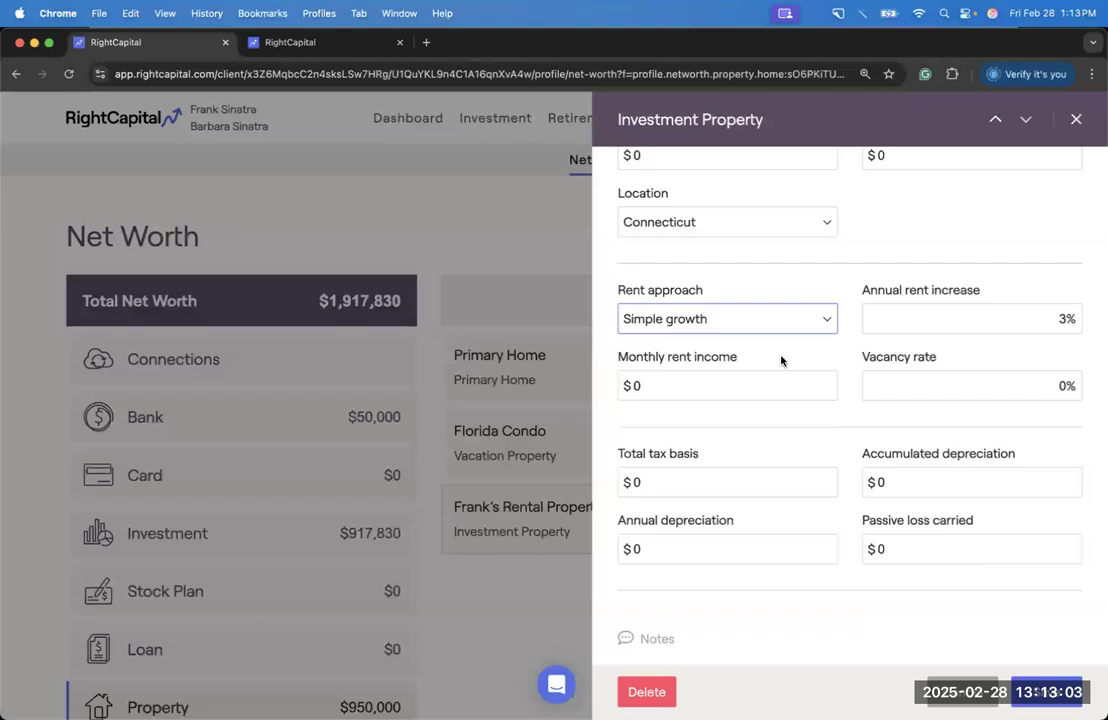
pyautogui.click(663, 386)
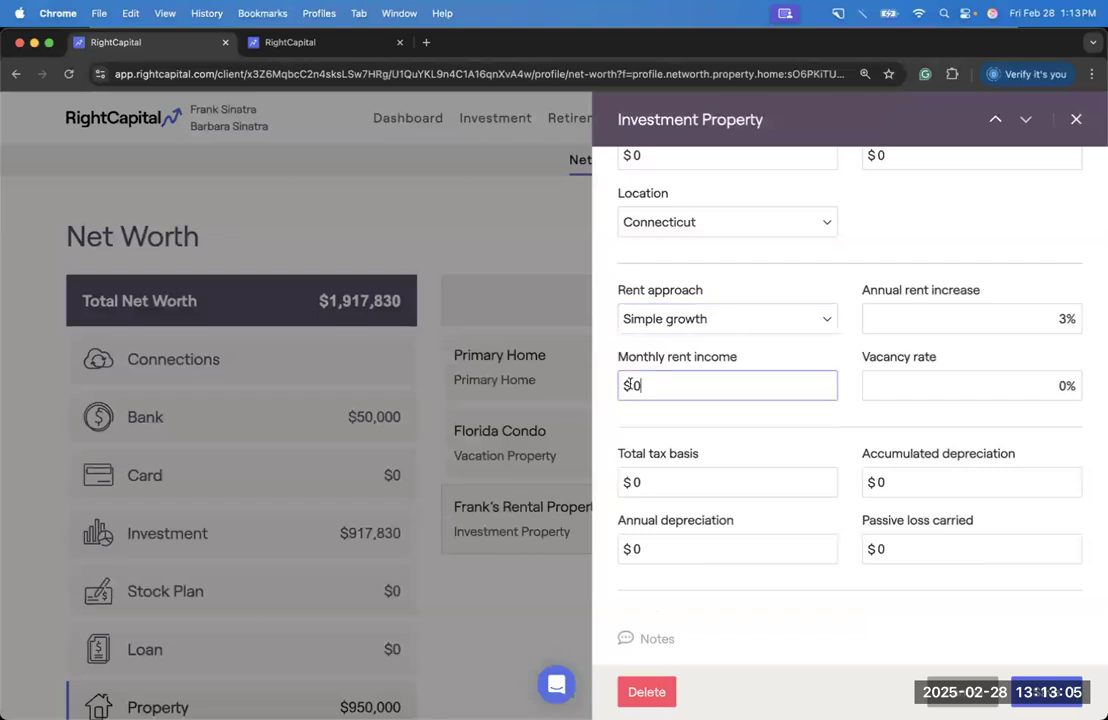
pyautogui.write('2,500')
# Step: Keep the 3% annual rent increase and set the rental's vacancy rate to 5%
pyautogui.click(1065, 318)
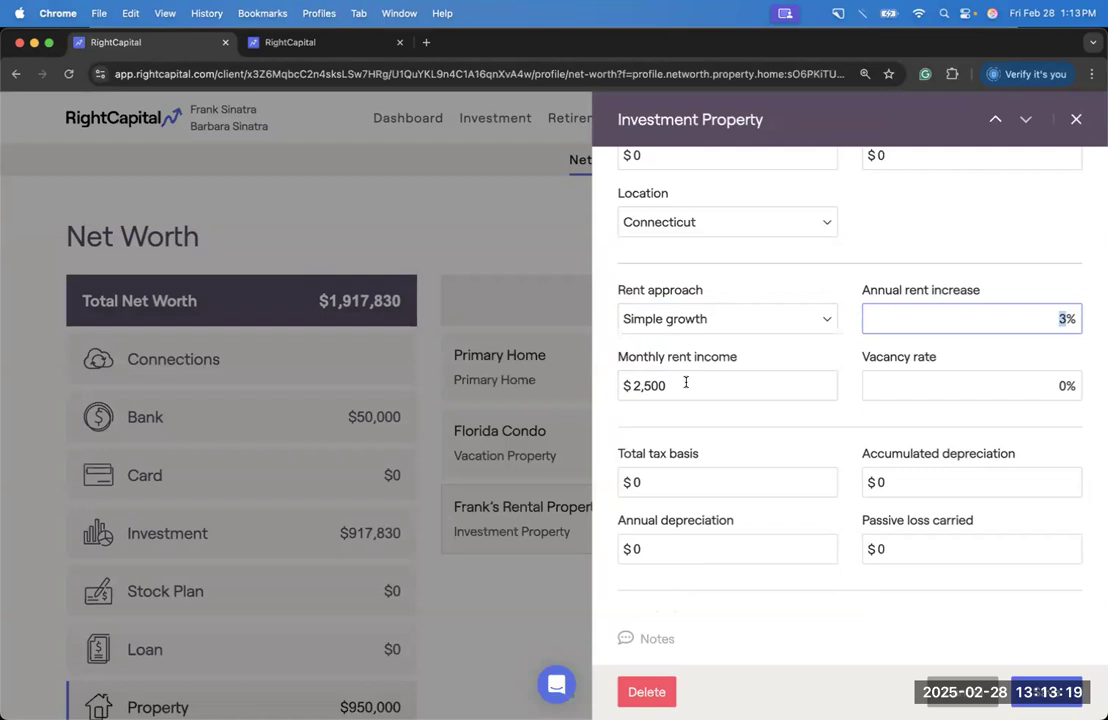
pyautogui.click(991, 385)
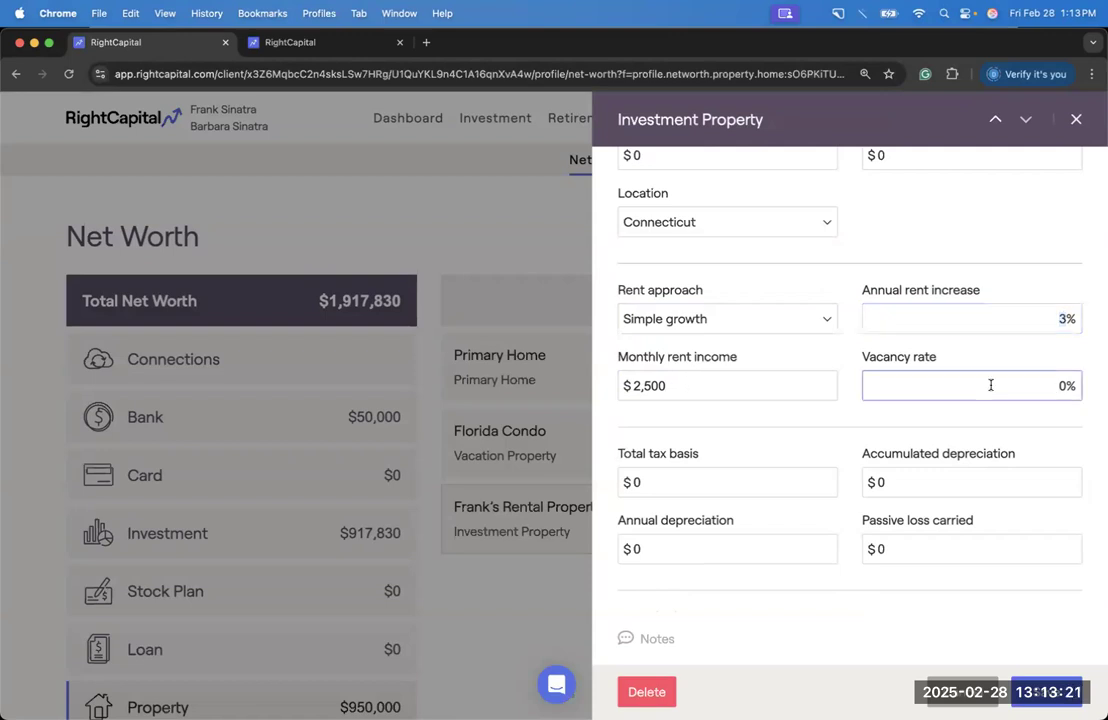
pyautogui.doubleClick(1066, 385)
pyautogui.write('5')
pyautogui.hotkey('shift', 'Tab')
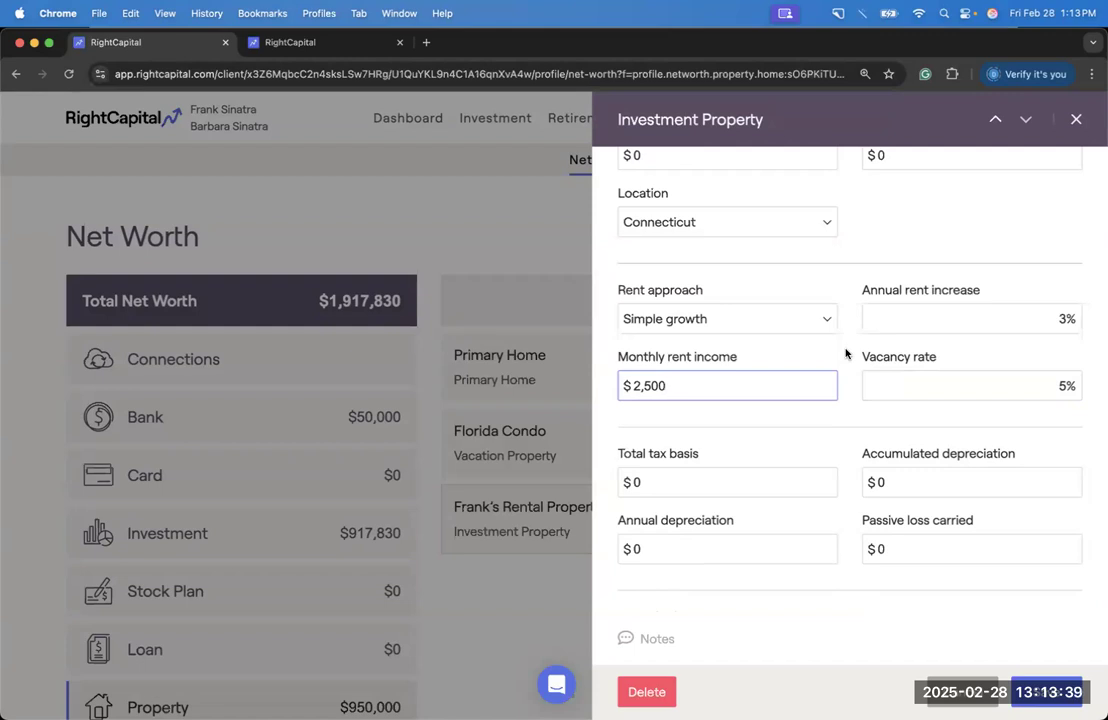
# Step: Switch the rent approach to Use detailed schedule and examine the yearly monthly rent income and vacancy rates
pyautogui.click(806, 322)
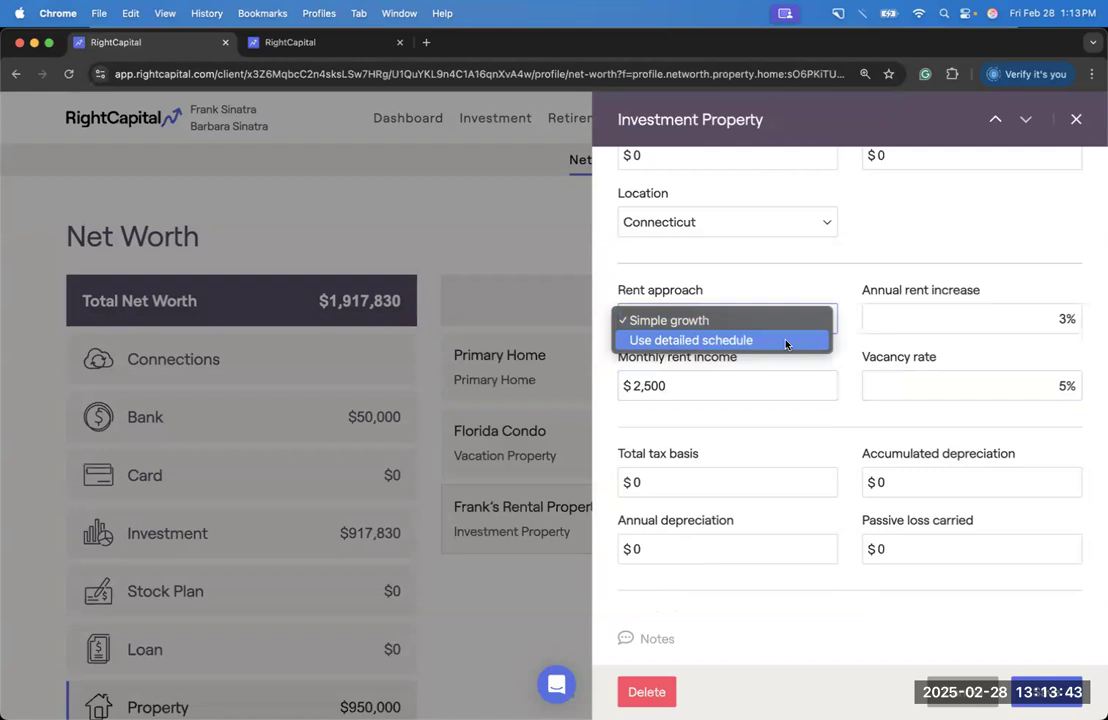
pyautogui.click(705, 341)
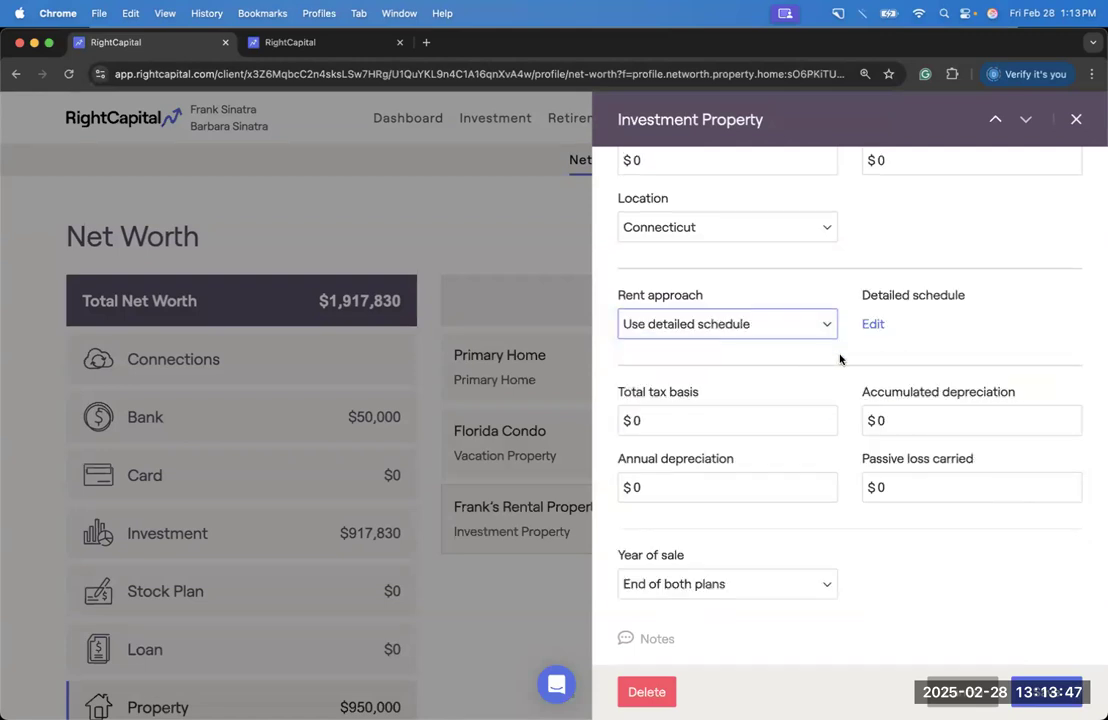
pyautogui.click(873, 324)
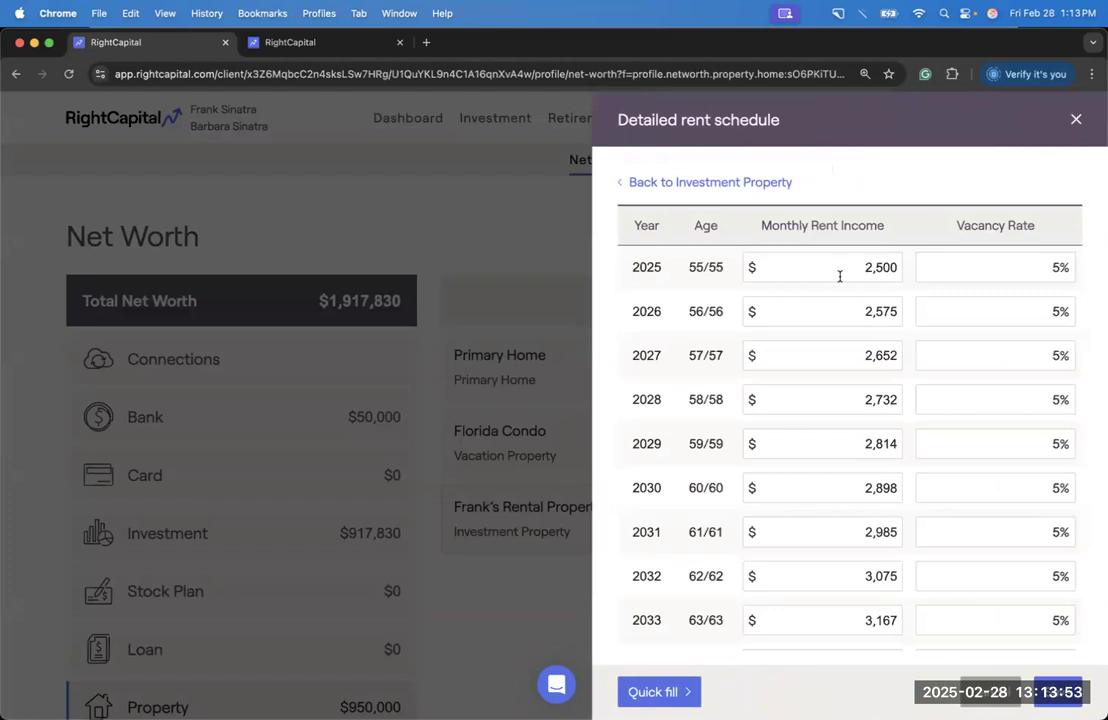
pyautogui.scroll(-1, 839, 276)
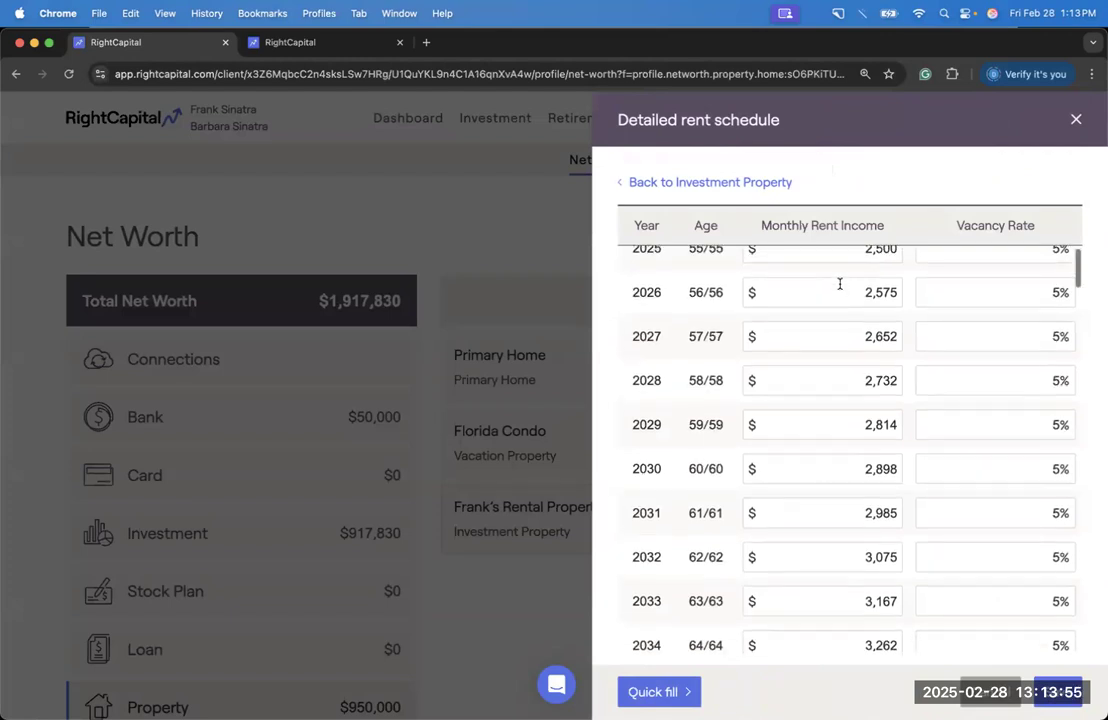
pyautogui.scroll(1, 838, 277)
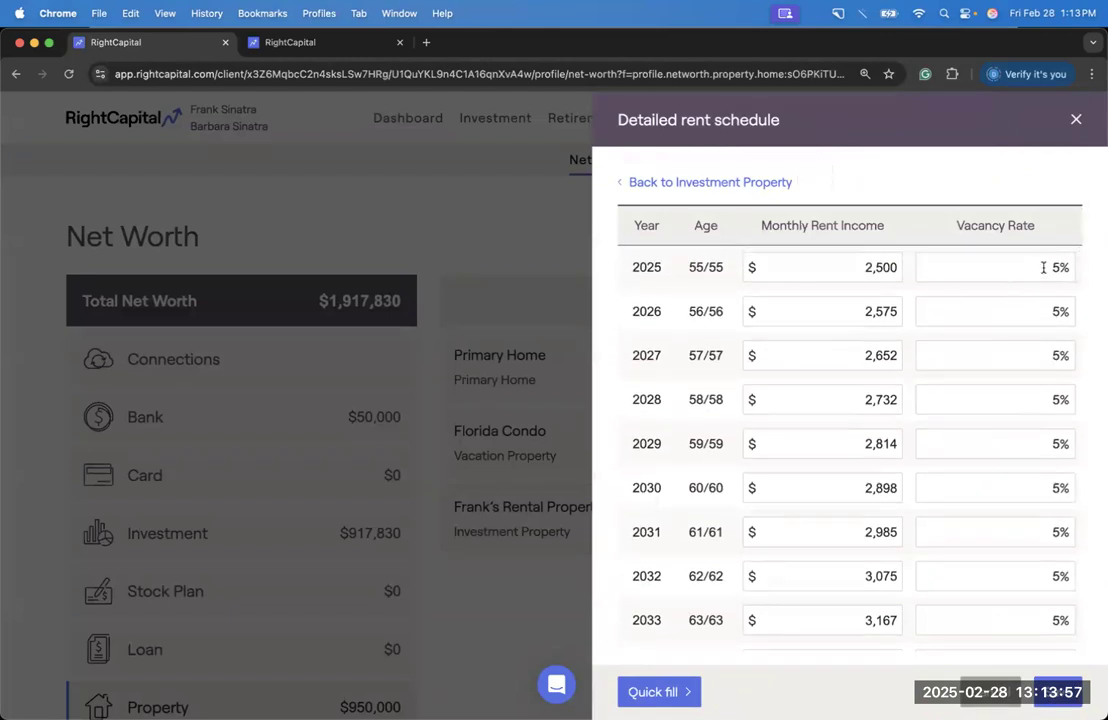
pyautogui.scroll(-5, 920, 396)
pyautogui.scroll(-4, 920, 396)
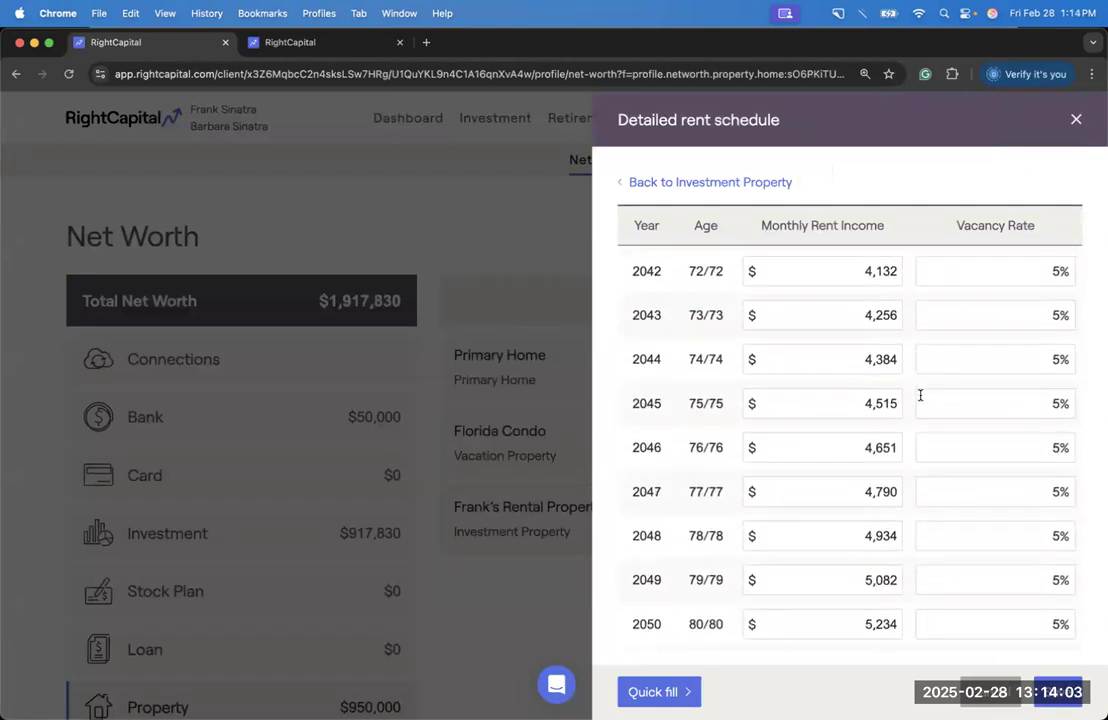
pyautogui.scroll(9, 920, 396)
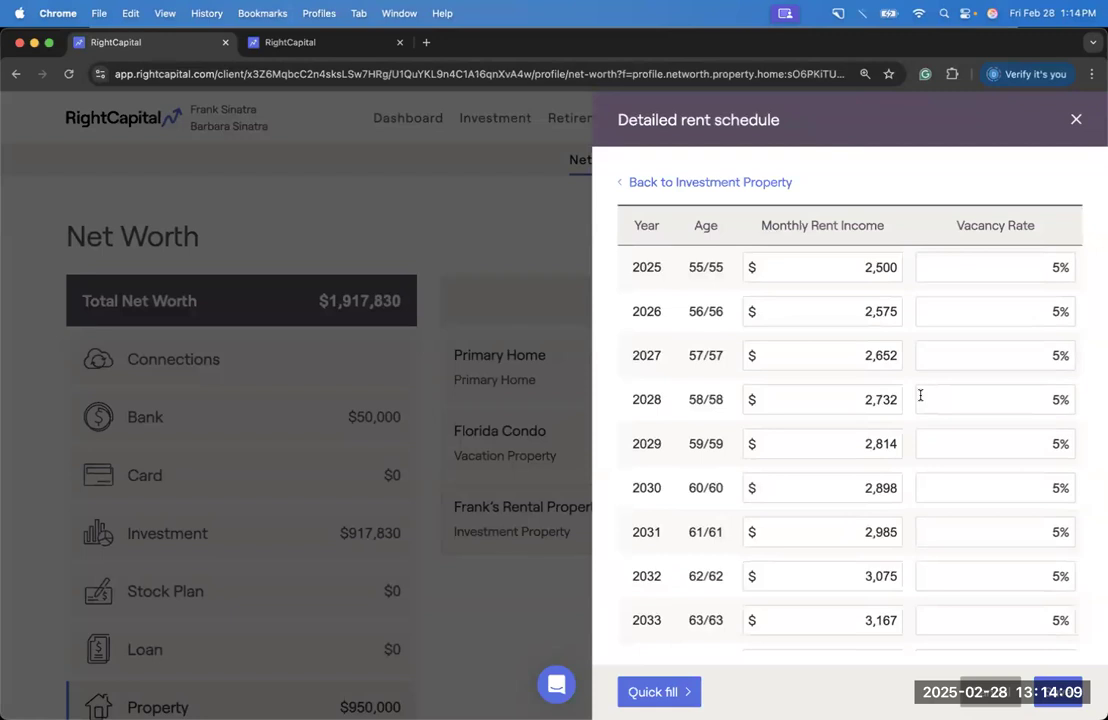
pyautogui.scroll(-1, 845, 340)
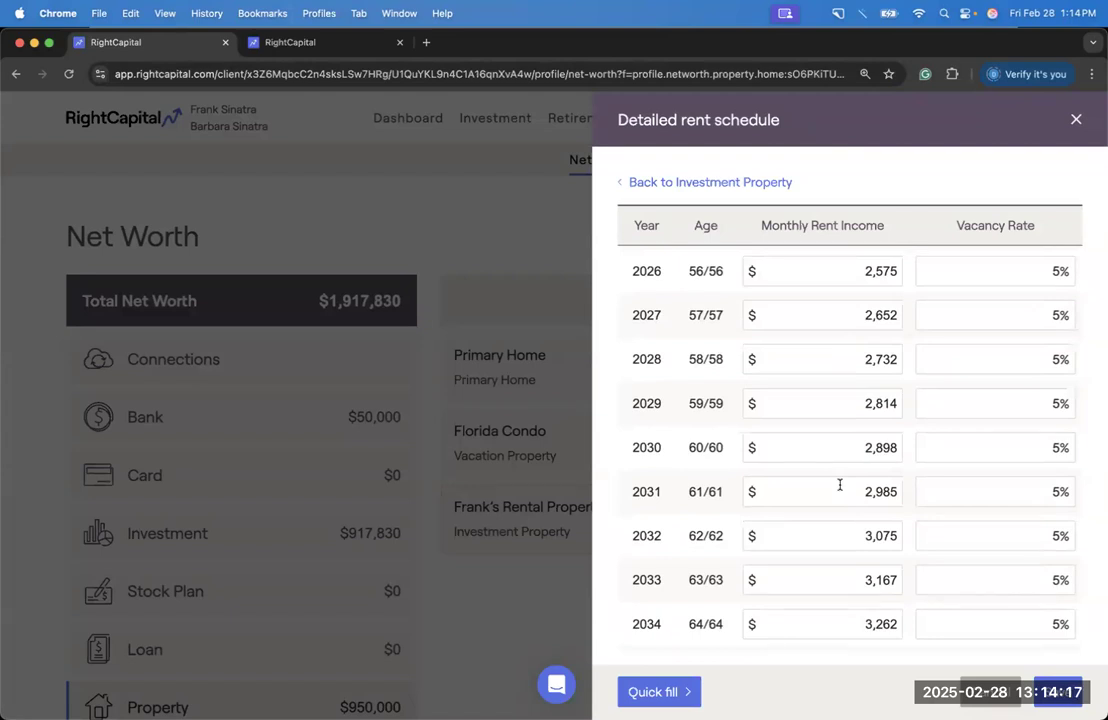
pyautogui.scroll(-1, 839, 484)
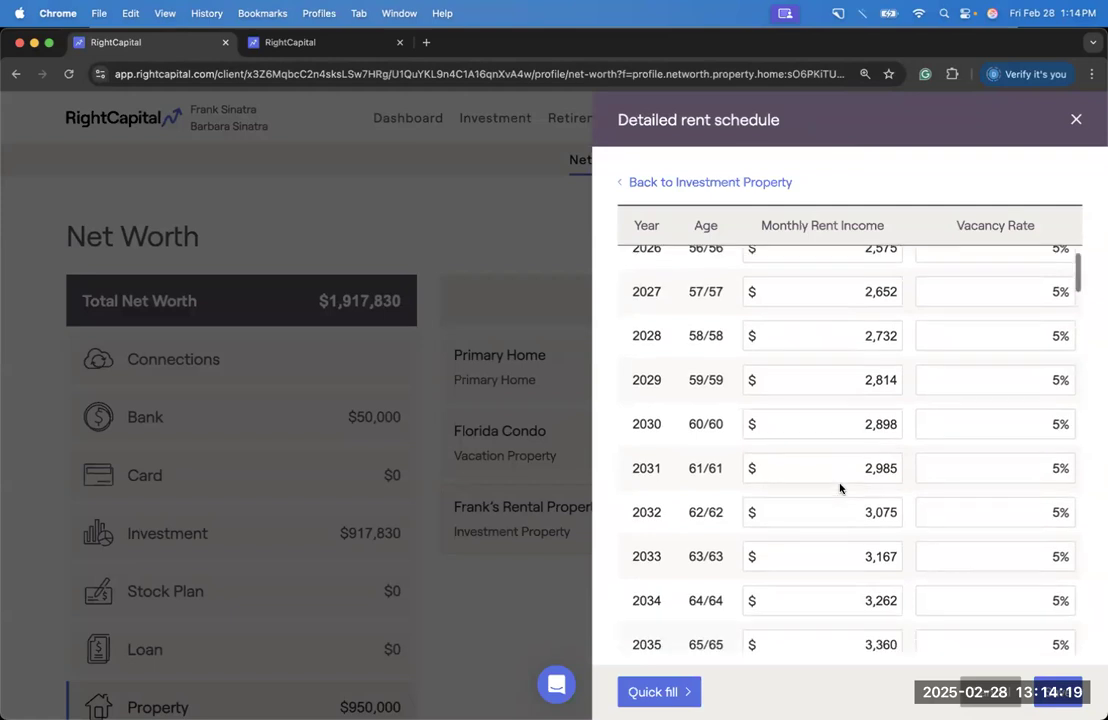
pyautogui.scroll(3, 839, 488)
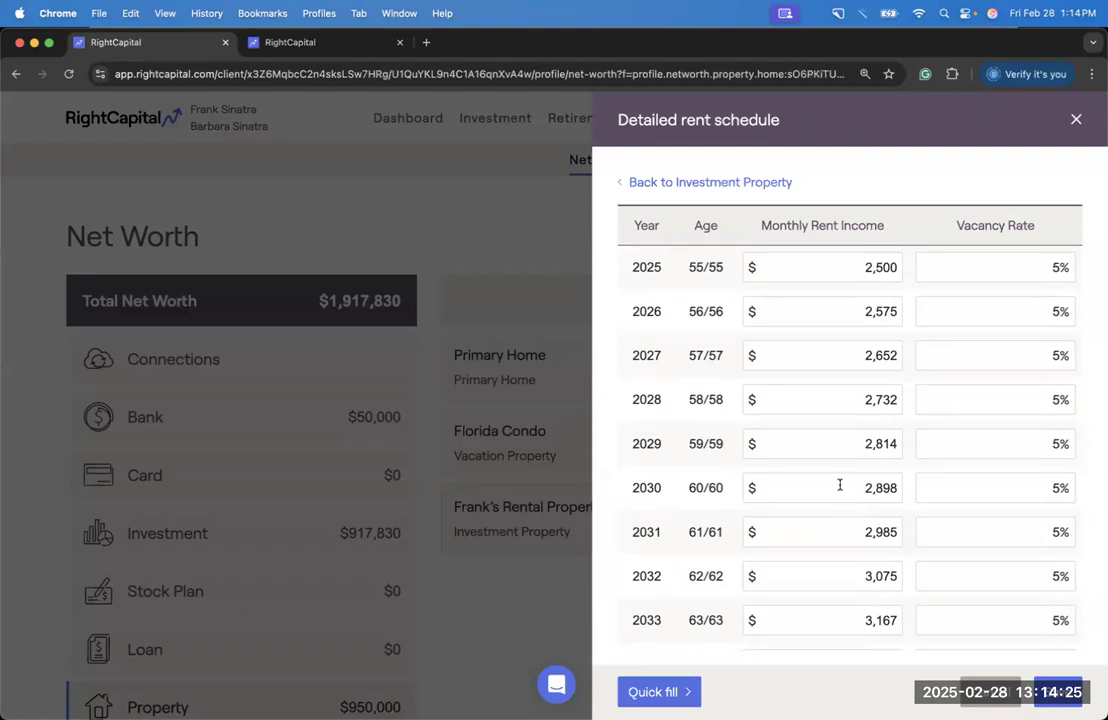
# Step: Leave the detailed rent schedule and set the rent approach back to Simple growth
pyautogui.click(732, 186)
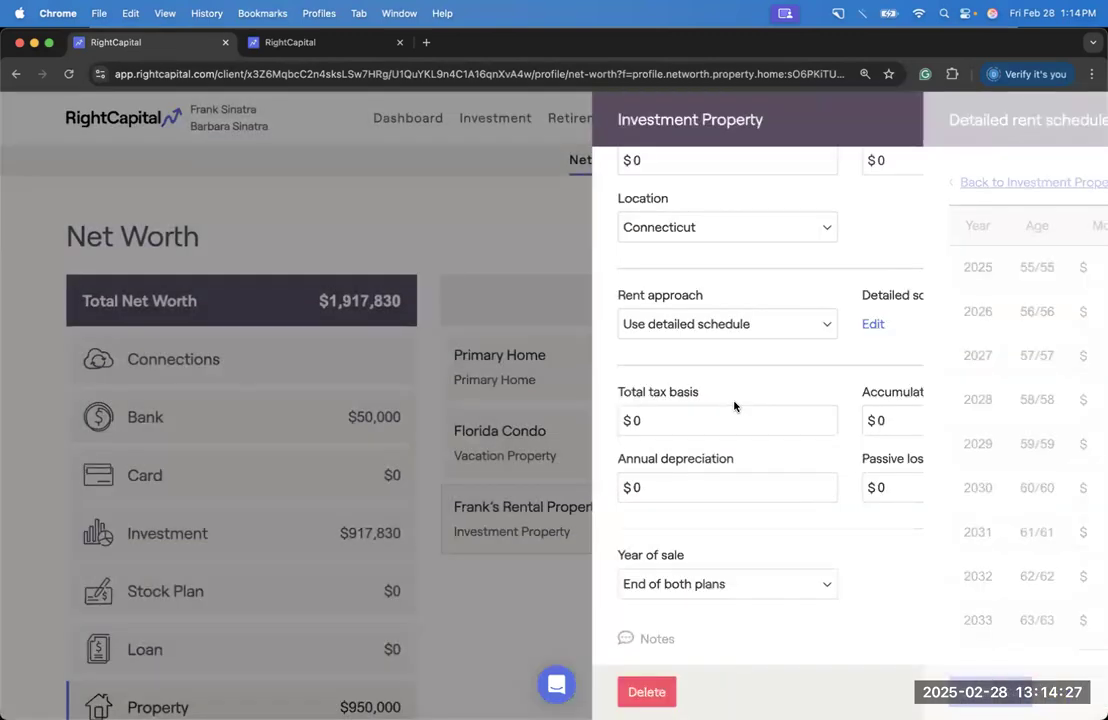
pyautogui.click(722, 324)
pyautogui.click(725, 306)
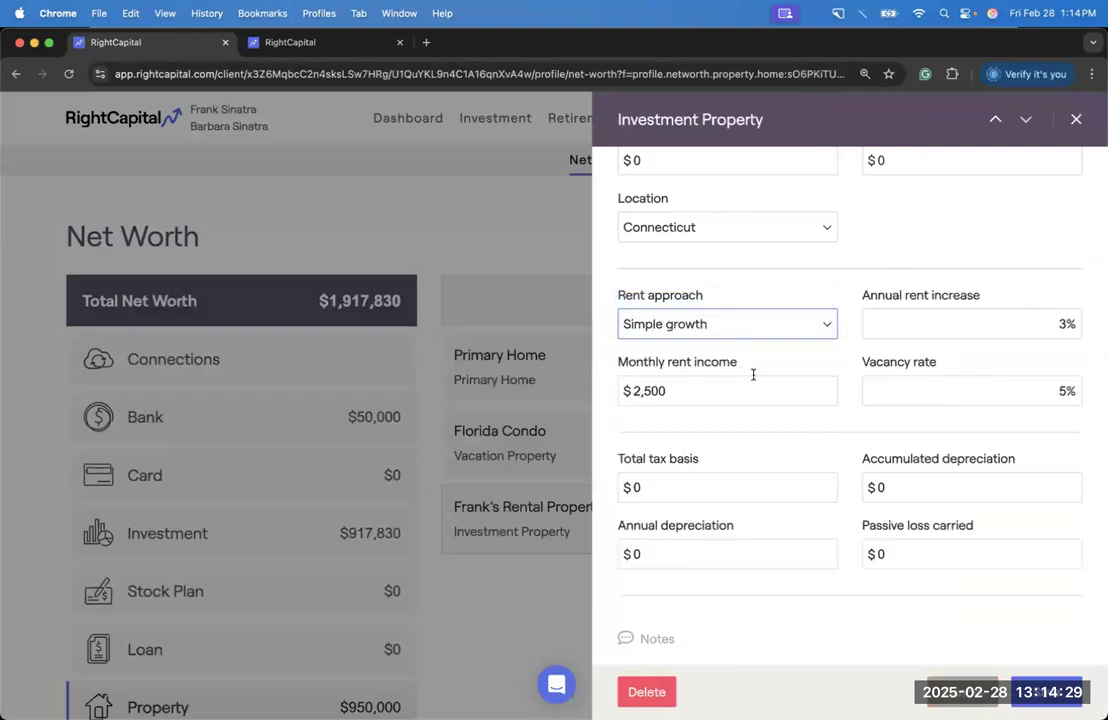
# Step: Set the rent approach to Use detailed schedule again and open the detailed rent schedule for editing
pyautogui.click(765, 367)
pyautogui.click(757, 327)
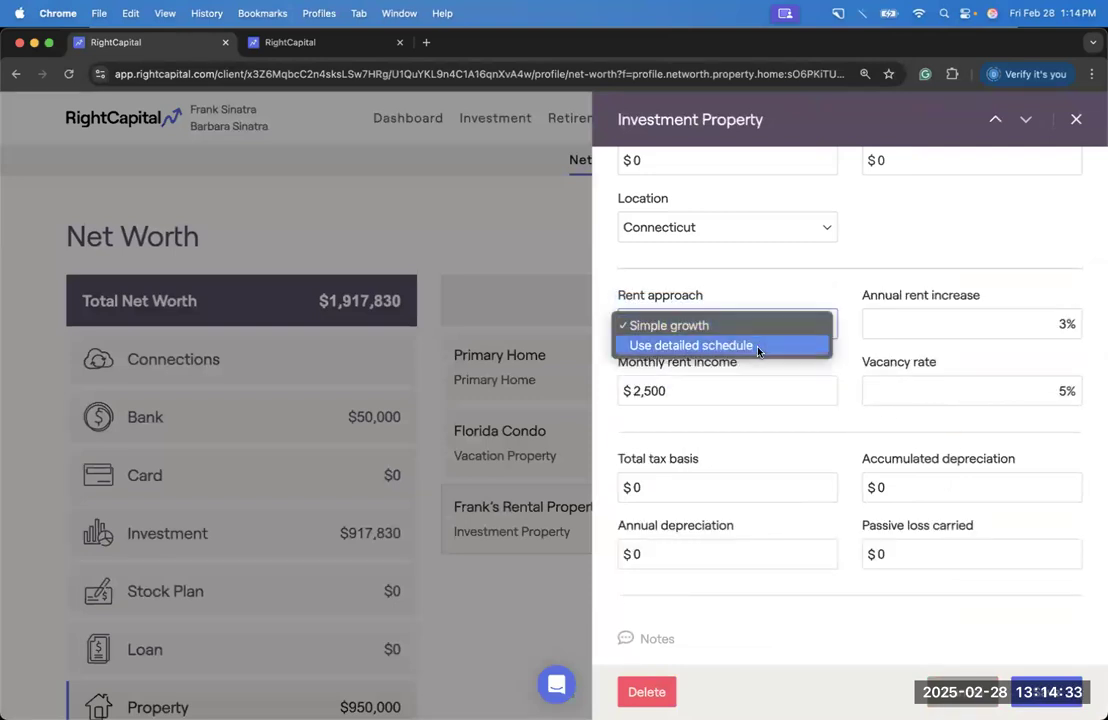
pyautogui.click(757, 347)
pyautogui.click(873, 325)
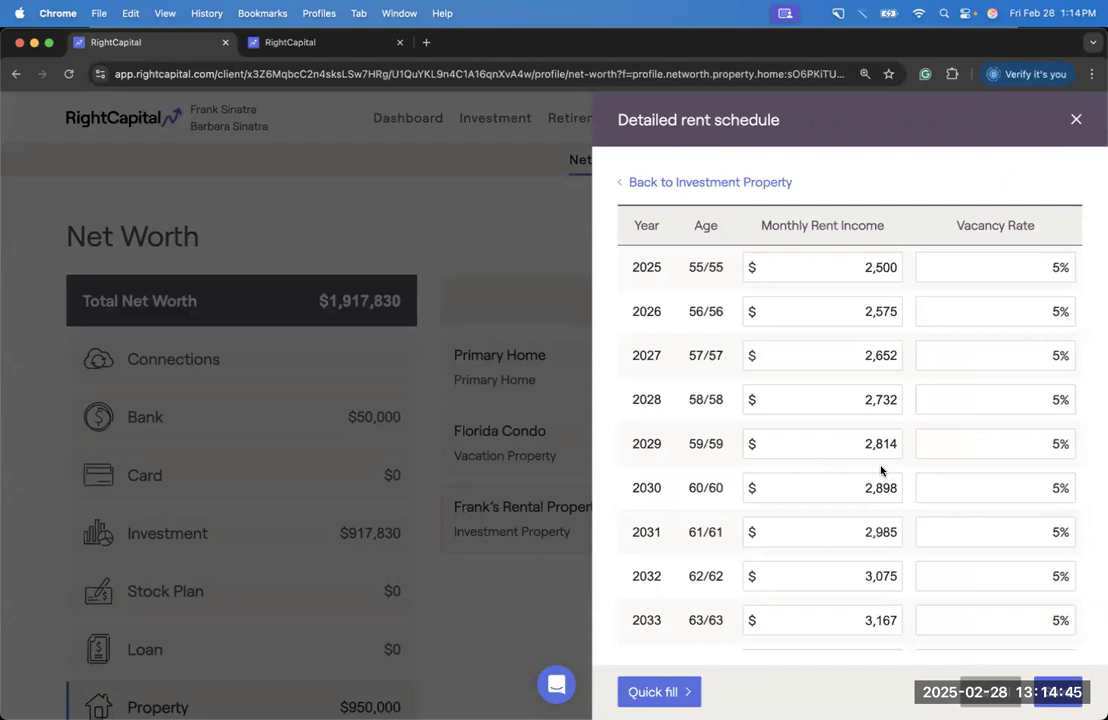
# Step: Set the monthly rent income for 2027 and 2028 to $3,000 in the detailed rent schedule
pyautogui.scroll(-1, 885, 380)
pyautogui.scroll(1, 858, 344)
pyautogui.click(897, 355)
pyautogui.write('3,000')
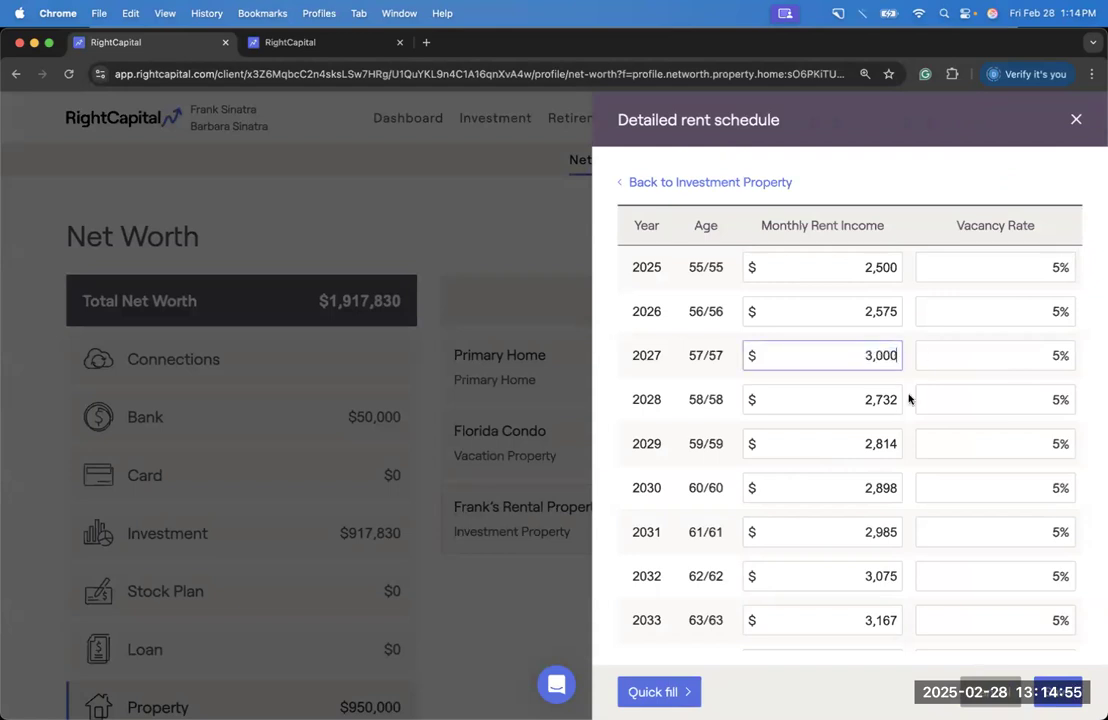
pyautogui.click(883, 399)
pyautogui.write('3,000')
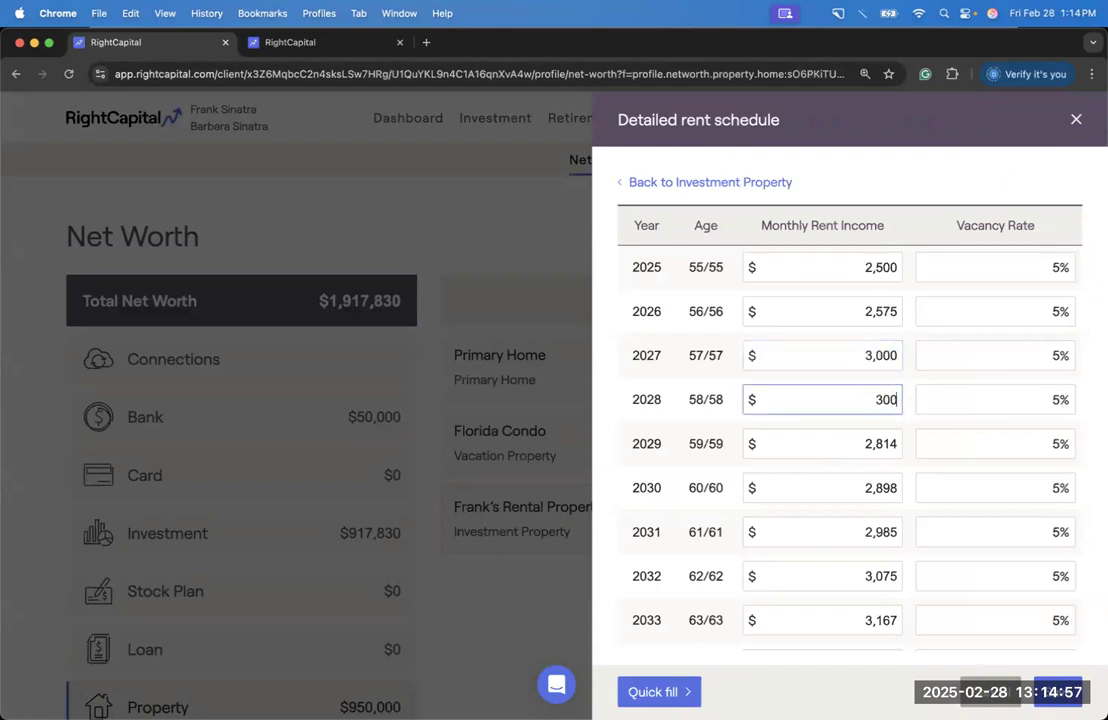
# Step: Clear all monthly rent and vacancy rate values in the detailed rent schedule with Quick fill
pyautogui.click(946, 360)
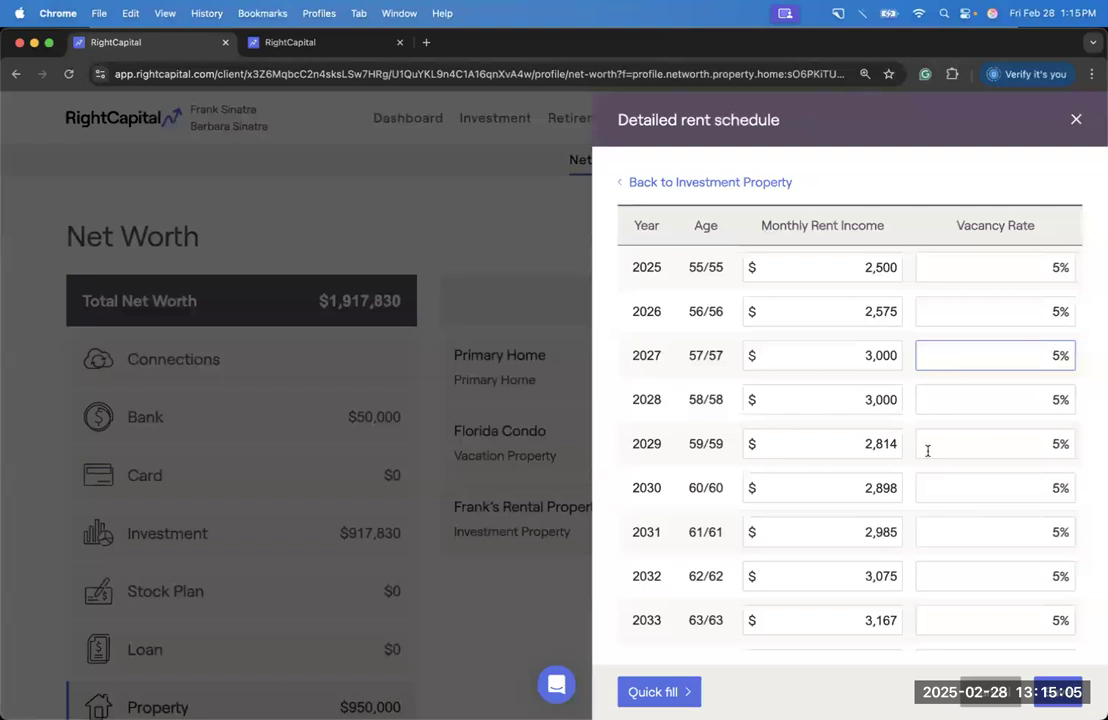
pyautogui.click(668, 692)
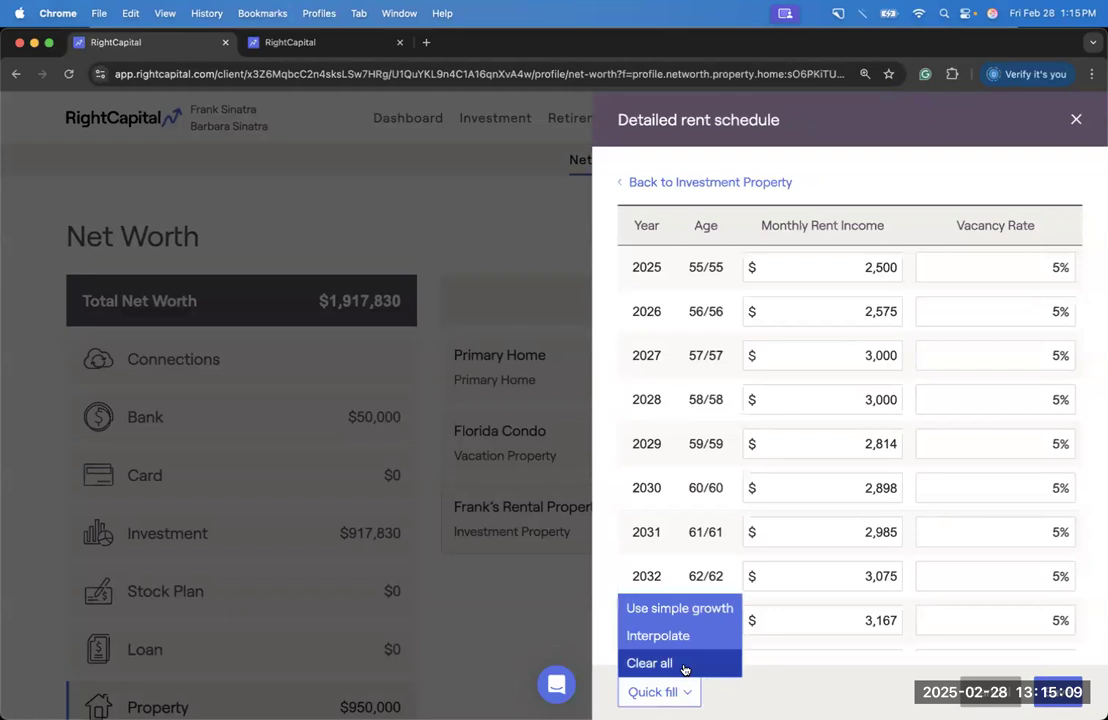
pyautogui.click(684, 669)
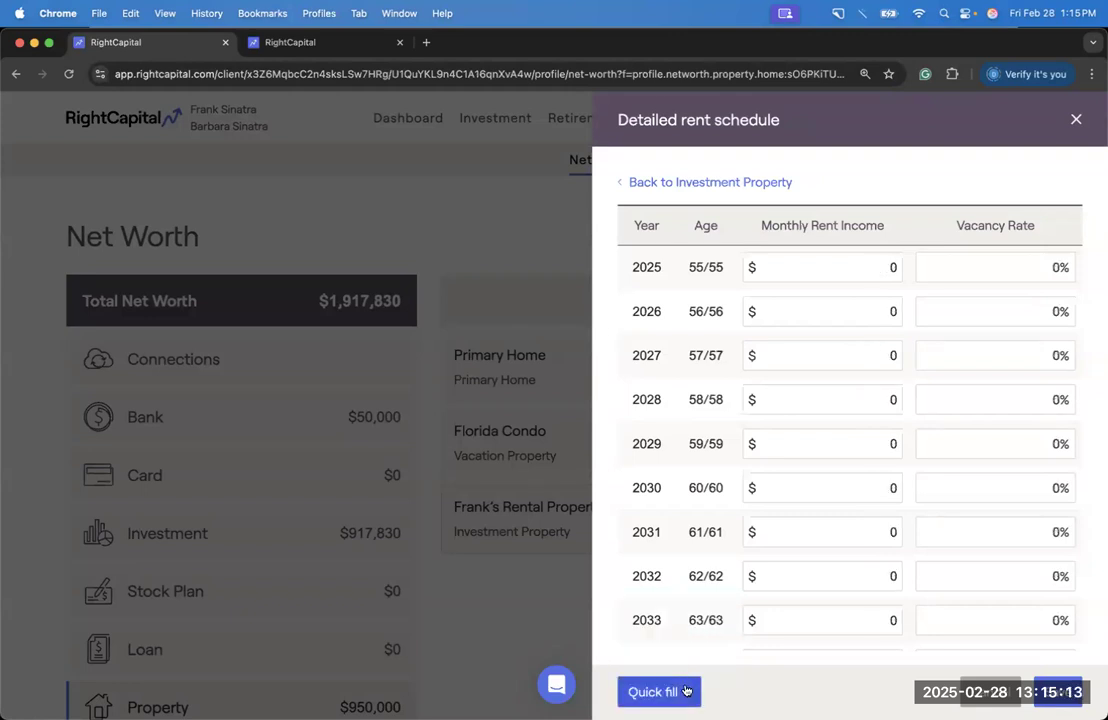
# Step: Set the vacancy rate to 5% for 2025 and the final year of the rent schedule, and interpolate the years between
pyautogui.click(660, 692)
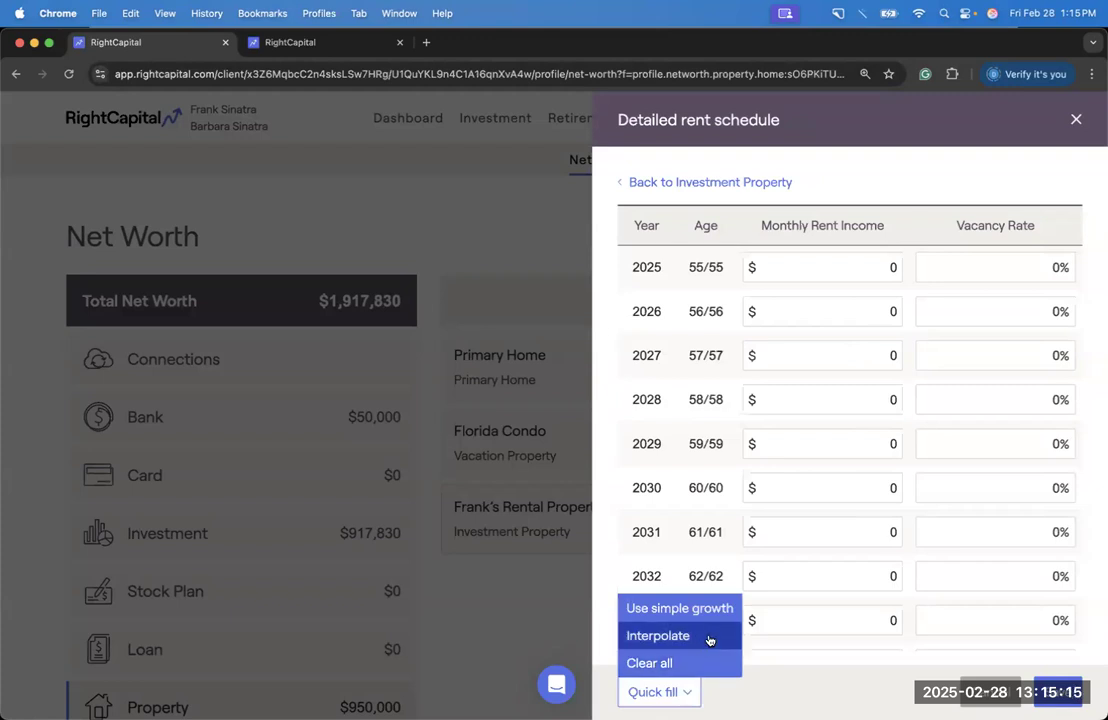
pyautogui.click(792, 662)
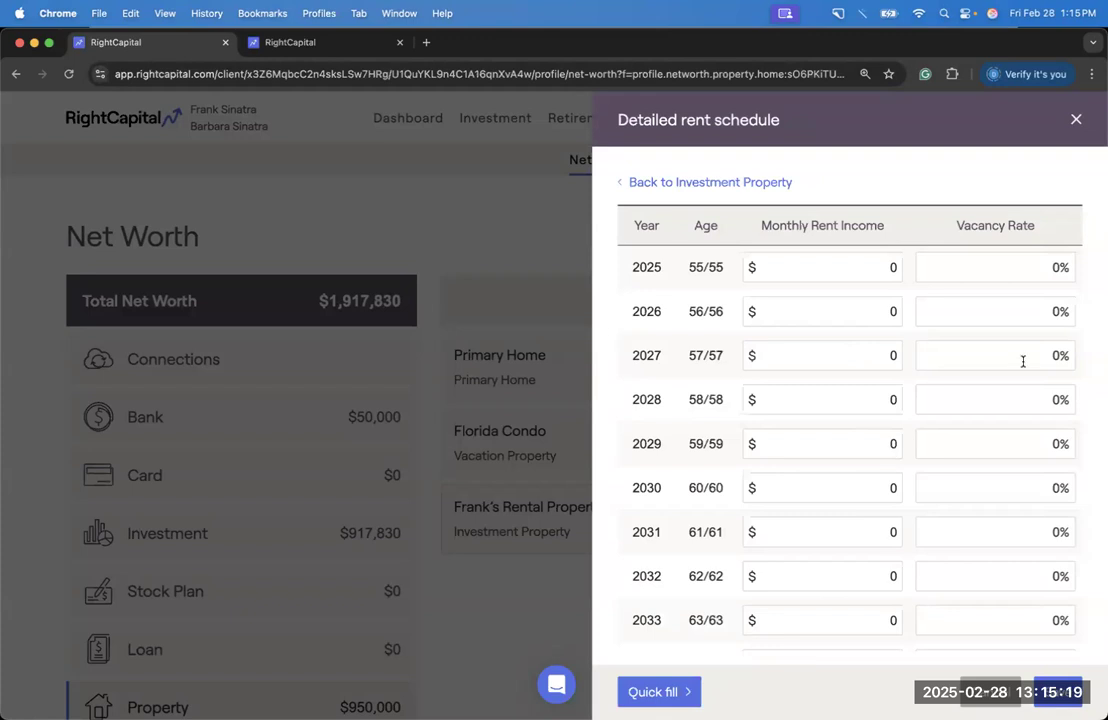
pyautogui.click(1046, 270)
pyautogui.doubleClick(1055, 267)
pyautogui.write('5')
pyautogui.scroll(-20, 993, 355)
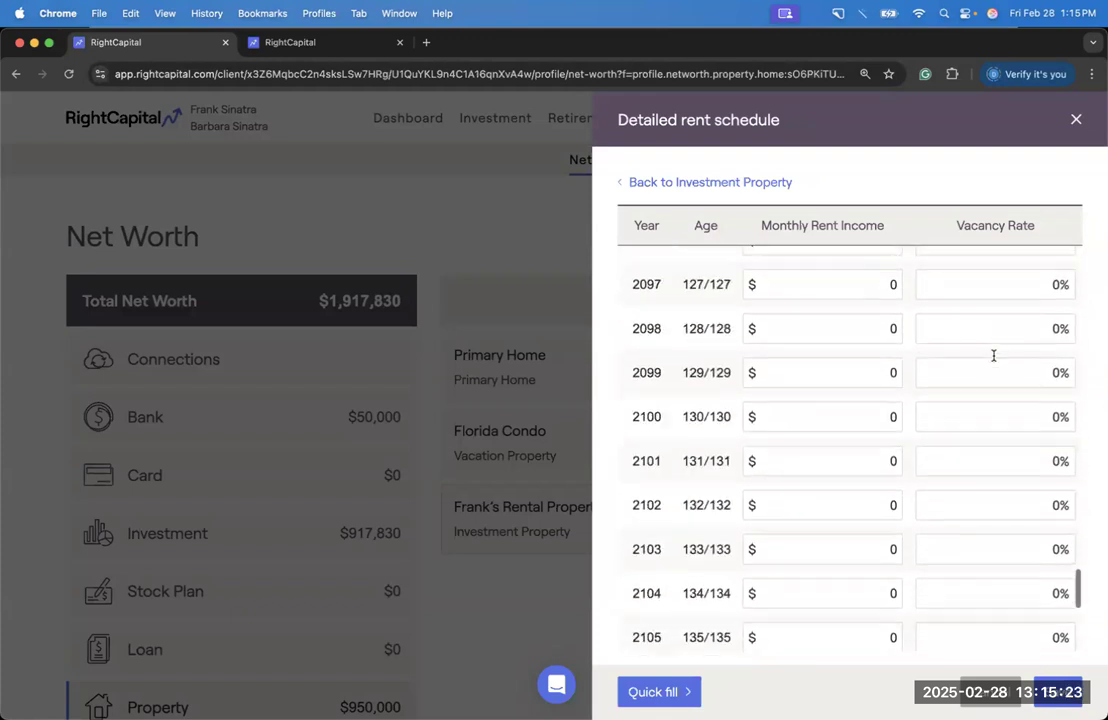
pyautogui.click(1047, 620)
pyautogui.write('5')
pyautogui.click(688, 690)
pyautogui.click(688, 640)
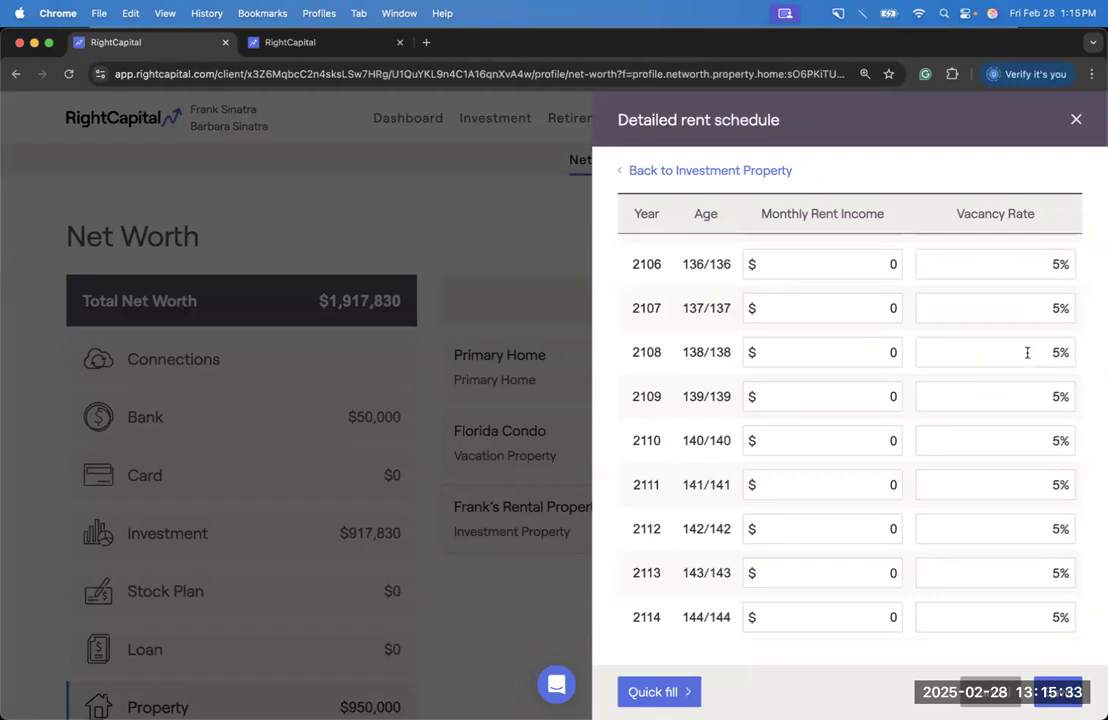
# Step: Fill the detailed rent schedule with the simple growth values and save the investment property
pyautogui.click(674, 692)
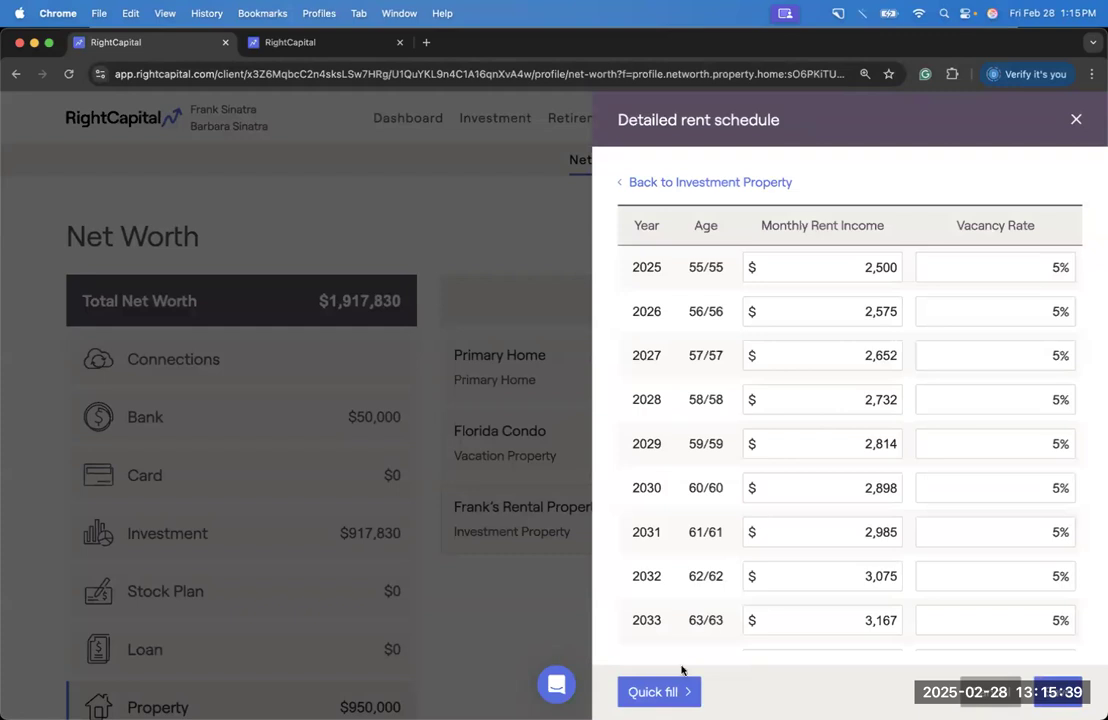
pyautogui.click(655, 692)
pyautogui.click(1057, 692)
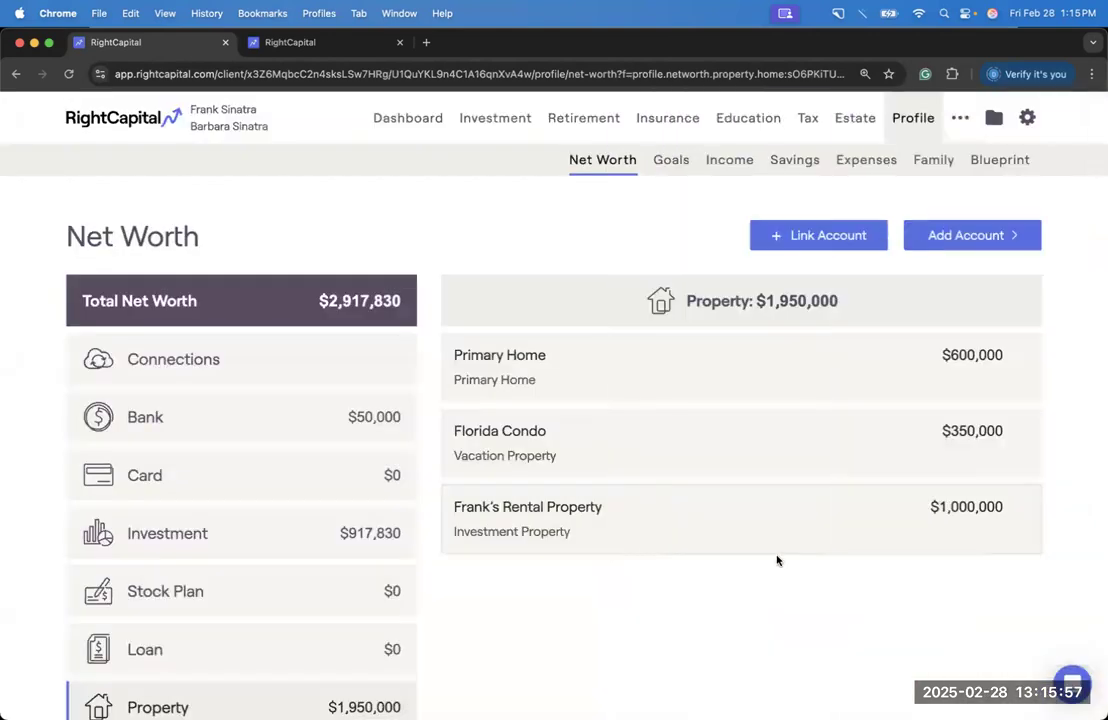
# Step: Reopen the rental property, set its rent approach to Simple growth and enter a total tax basis of $800,000
pyautogui.click(752, 534)
pyautogui.scroll(-2, 796, 474)
pyautogui.scroll(-3, 797, 479)
pyautogui.click(818, 373)
pyautogui.click(790, 355)
pyautogui.scroll(-3, 818, 406)
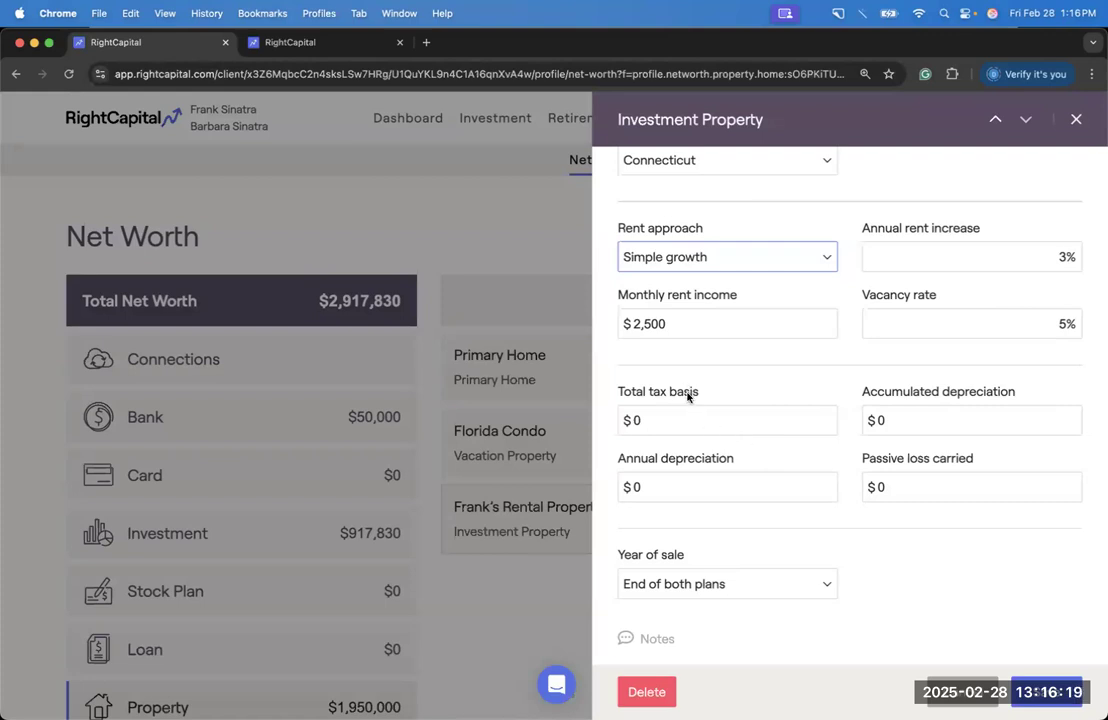
pyautogui.click(631, 421)
pyautogui.write('800,000')
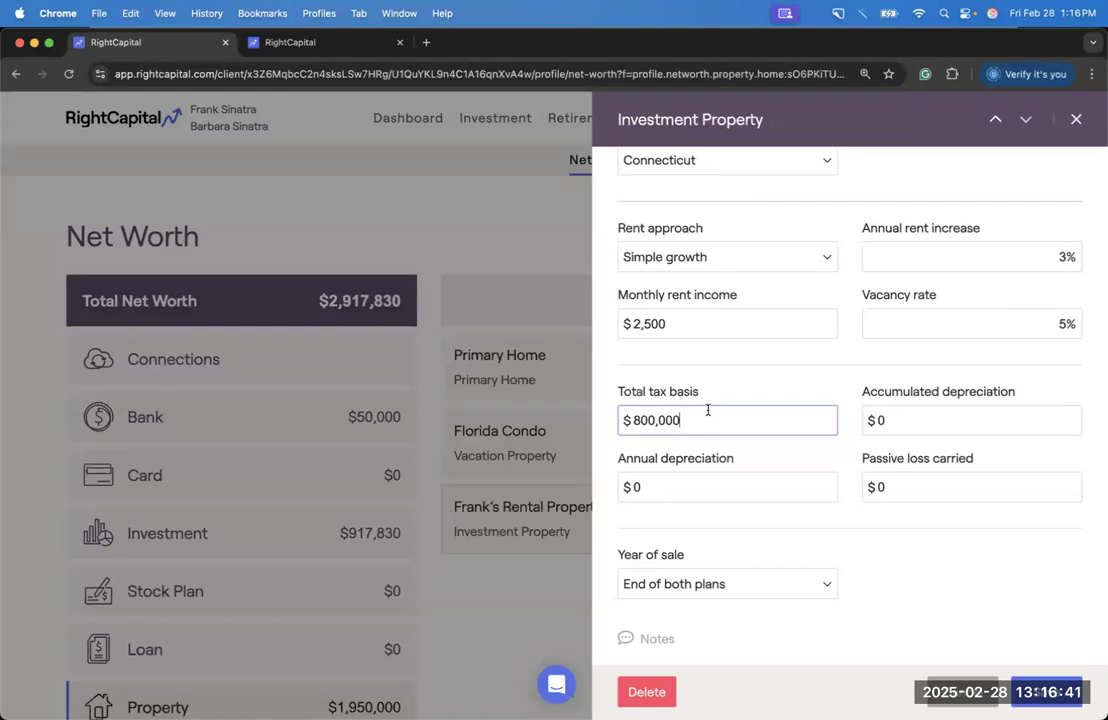
# Step: Compare the investment property's total tax basis with its purchase price
pyautogui.scroll(5, 708, 410)
pyautogui.scroll(3, 708, 410)
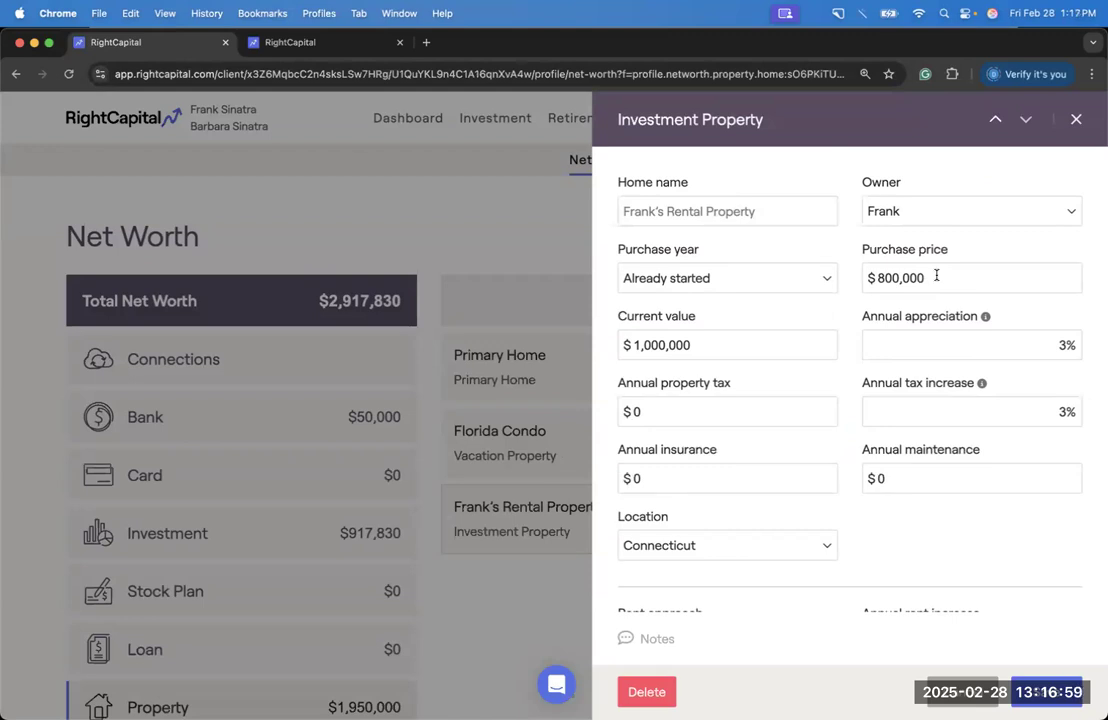
pyautogui.scroll(-5, 936, 275)
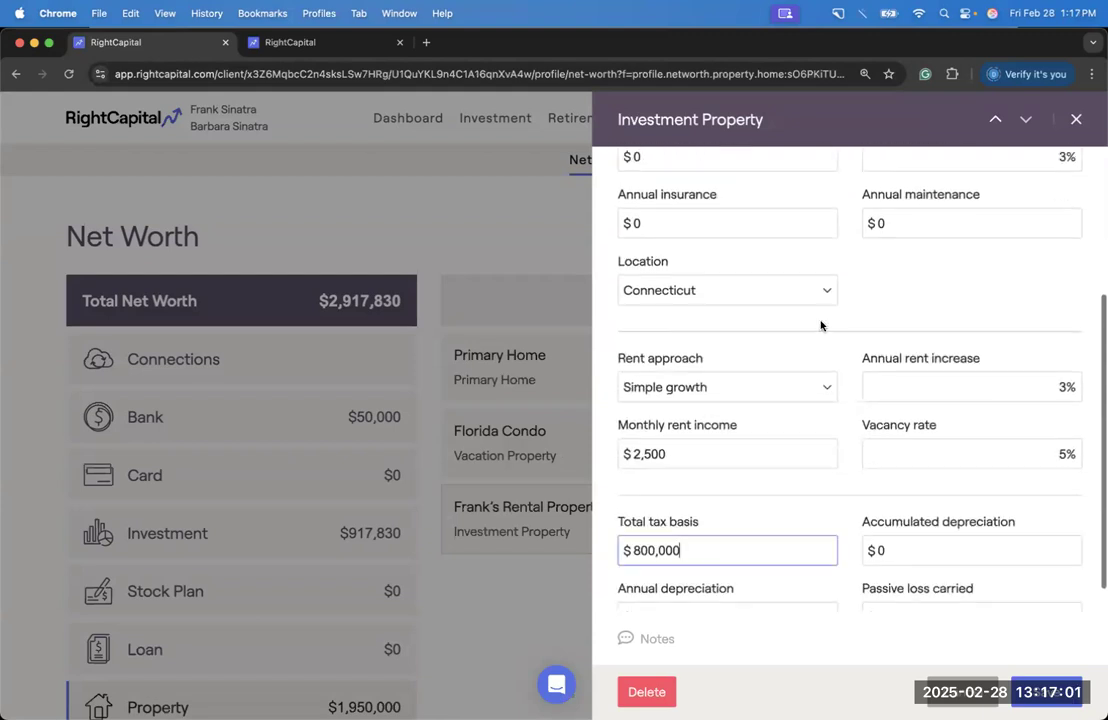
pyautogui.scroll(-1, 821, 326)
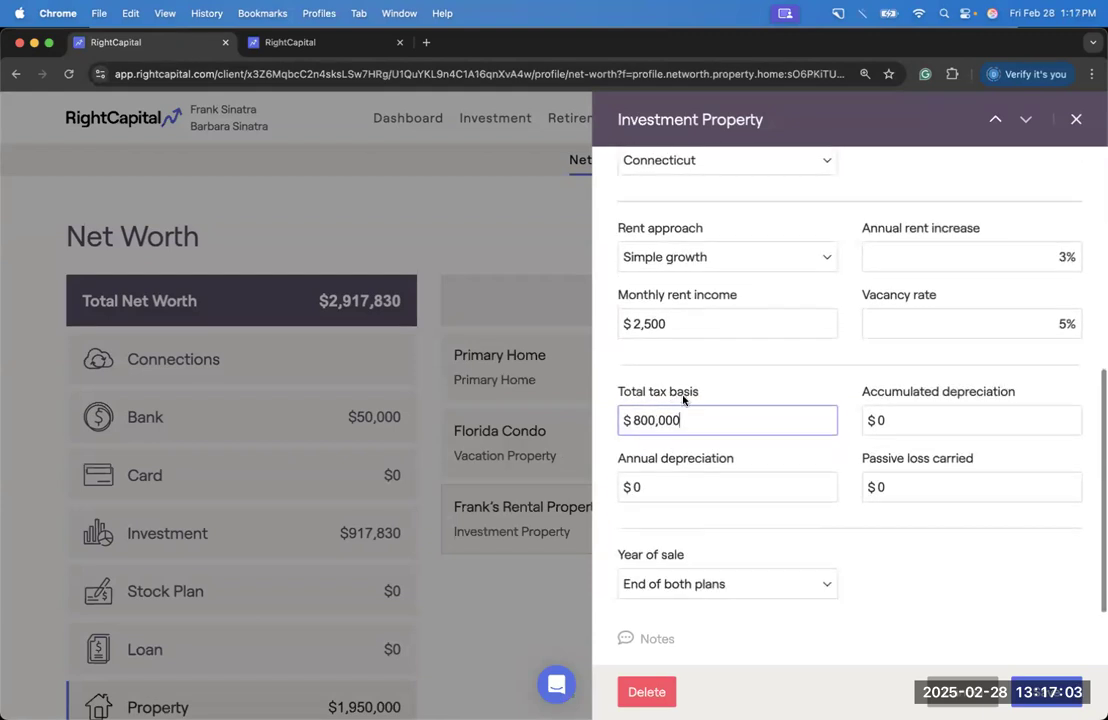
pyautogui.scroll(5, 799, 408)
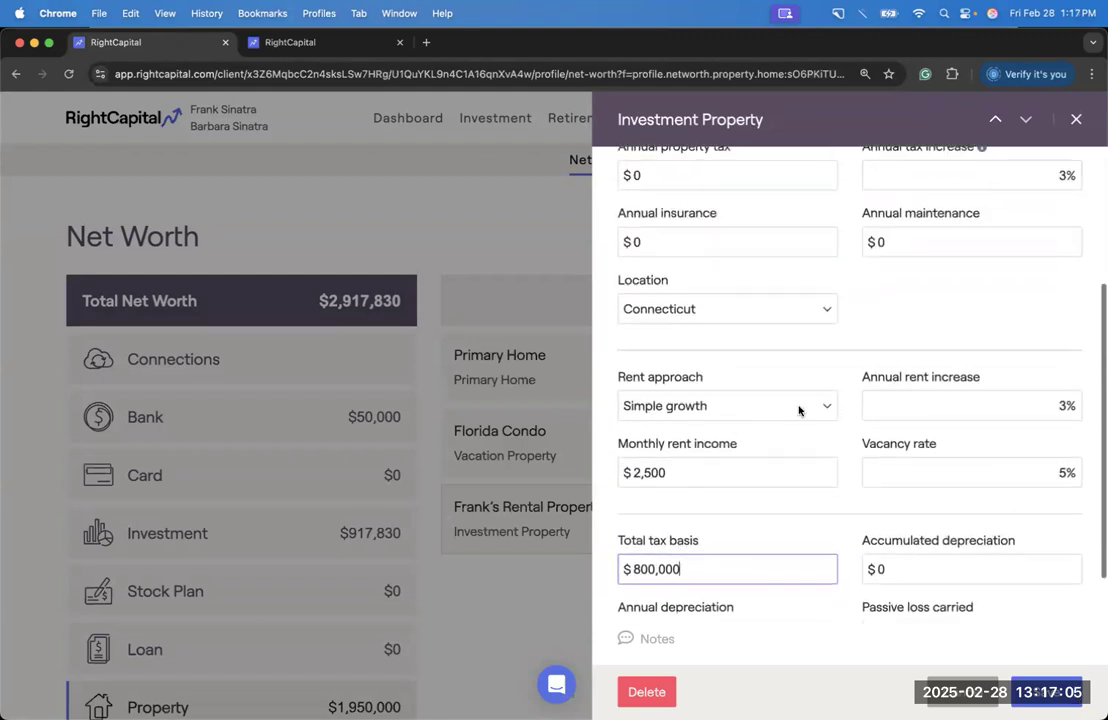
pyautogui.scroll(1, 945, 231)
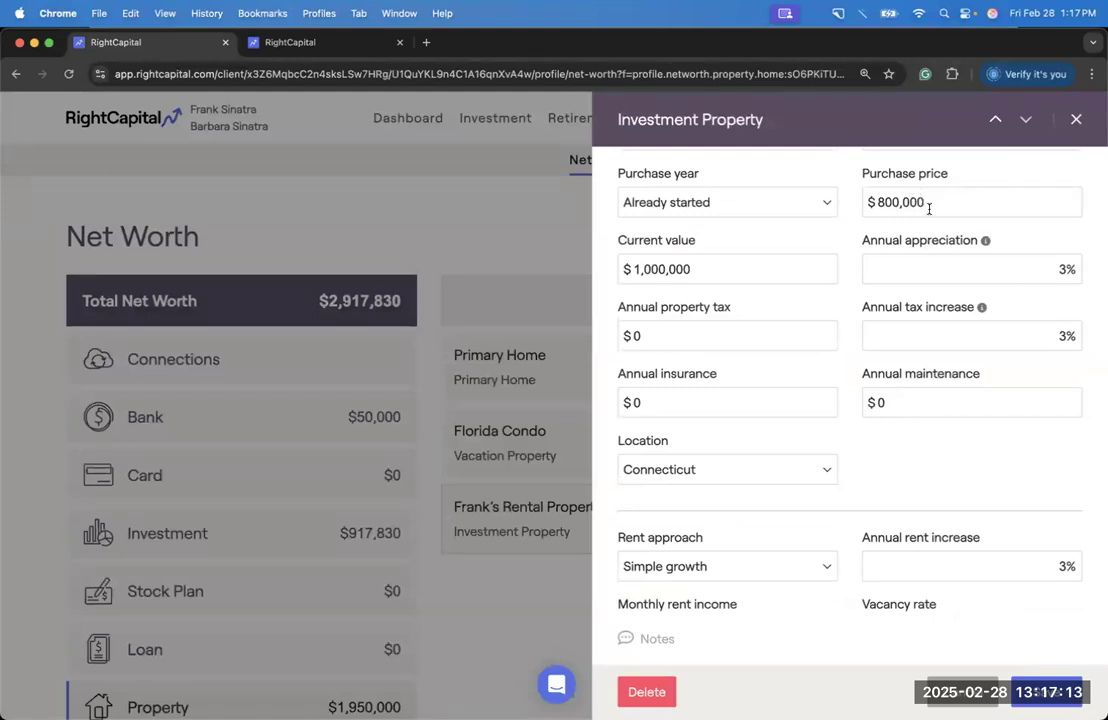
pyautogui.scroll(-5, 898, 300)
pyautogui.click(719, 477)
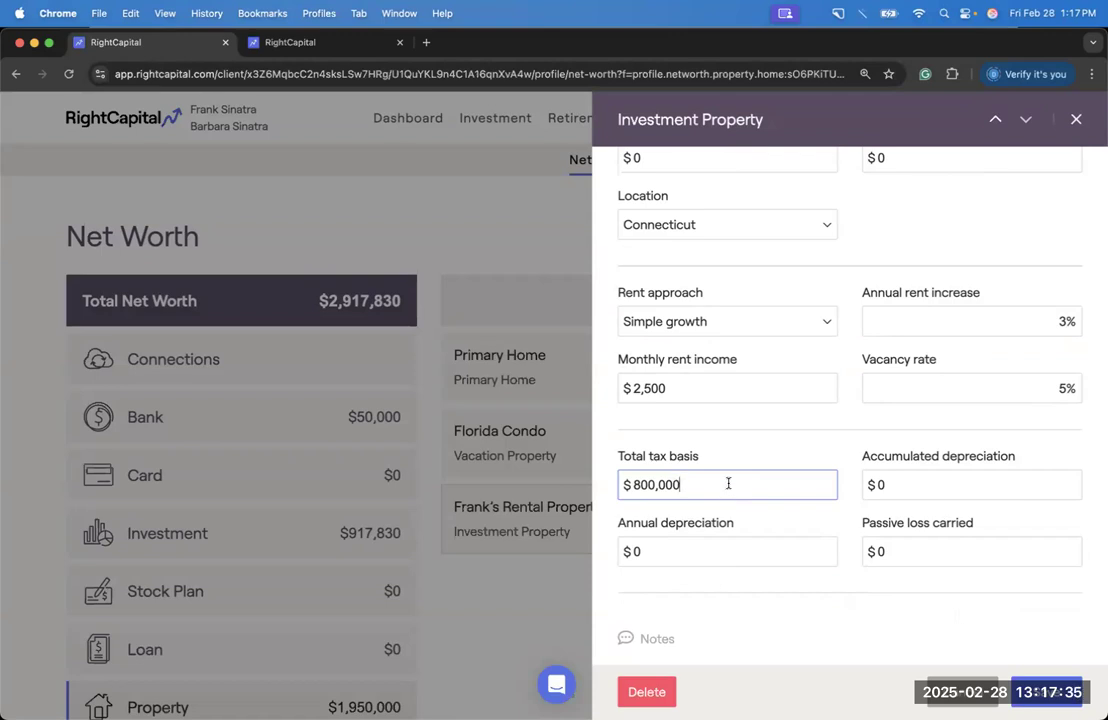
pyautogui.scroll(-1, 727, 482)
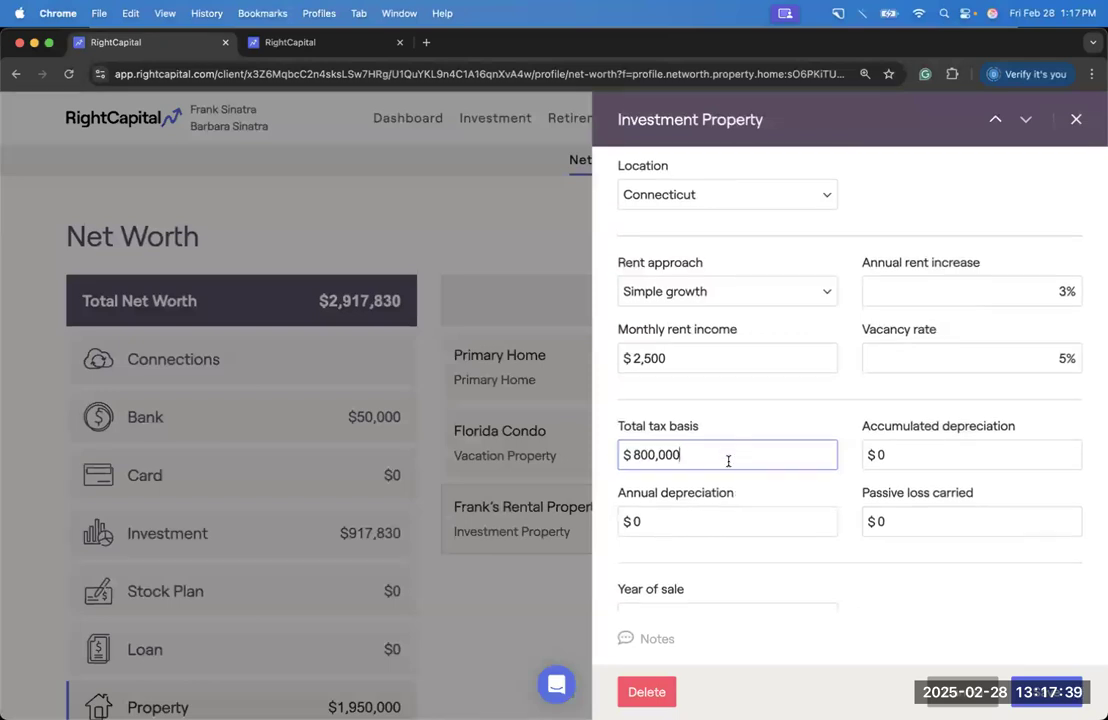
pyautogui.scroll(-1, 820, 486)
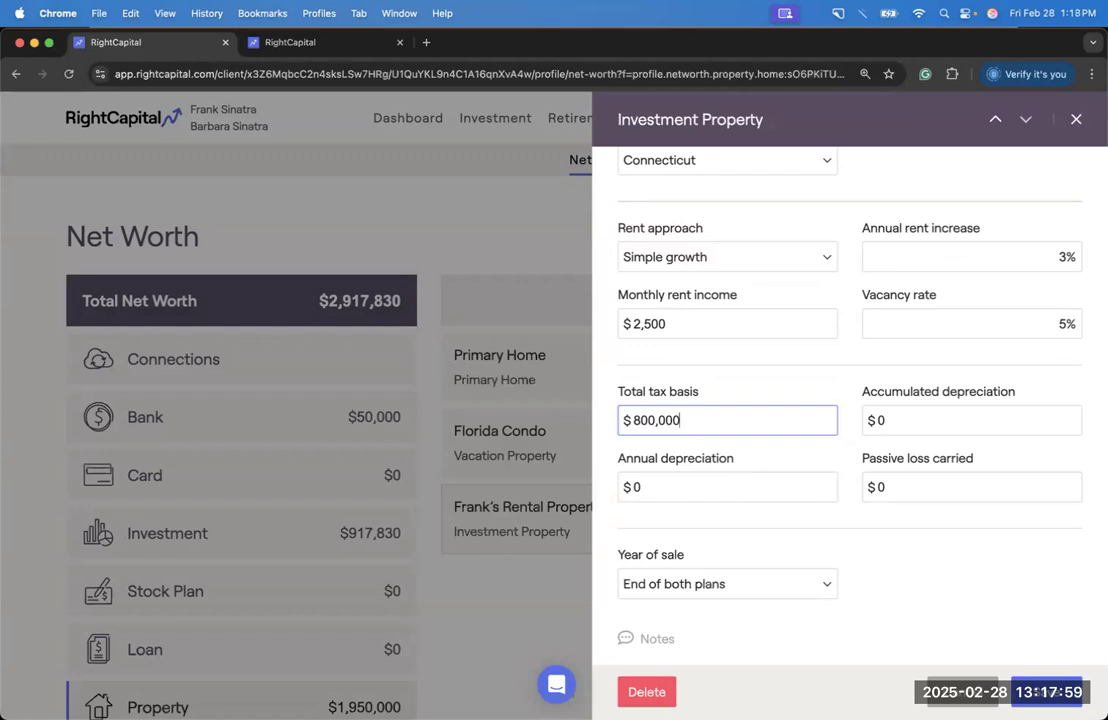
# Step: Set the investment property's annual depreciation to $29,091 and its accumulated depreciation to $87,273
pyautogui.click(912, 418)
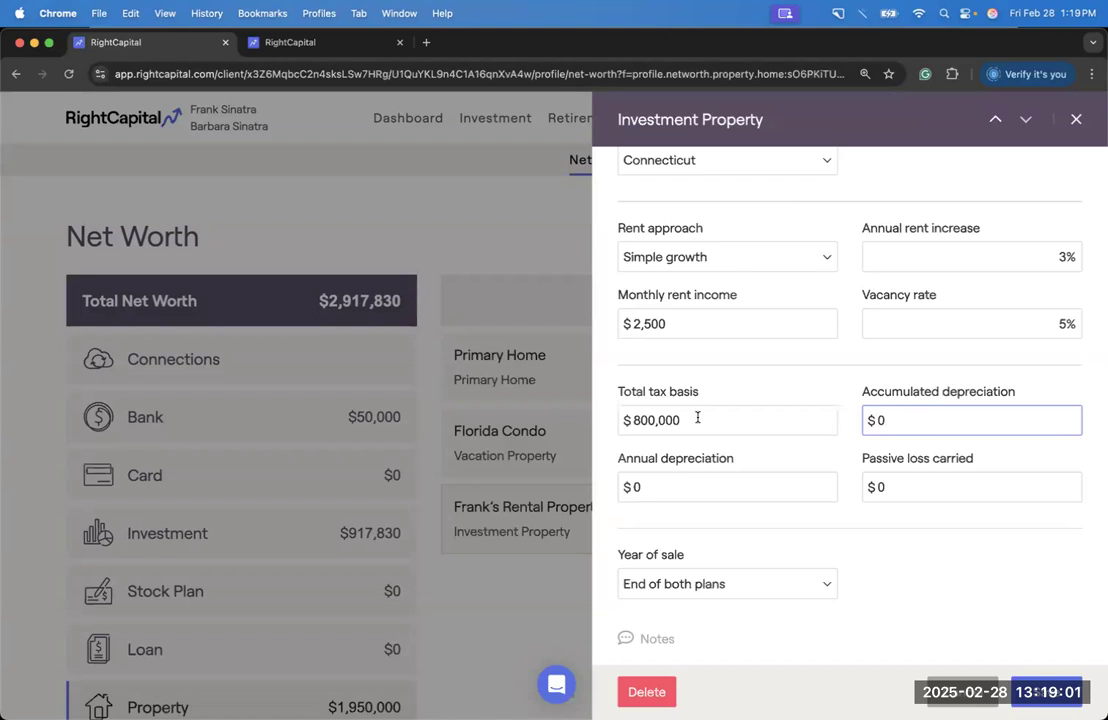
pyautogui.moveTo(862, 395); pyautogui.dragTo(932, 396)
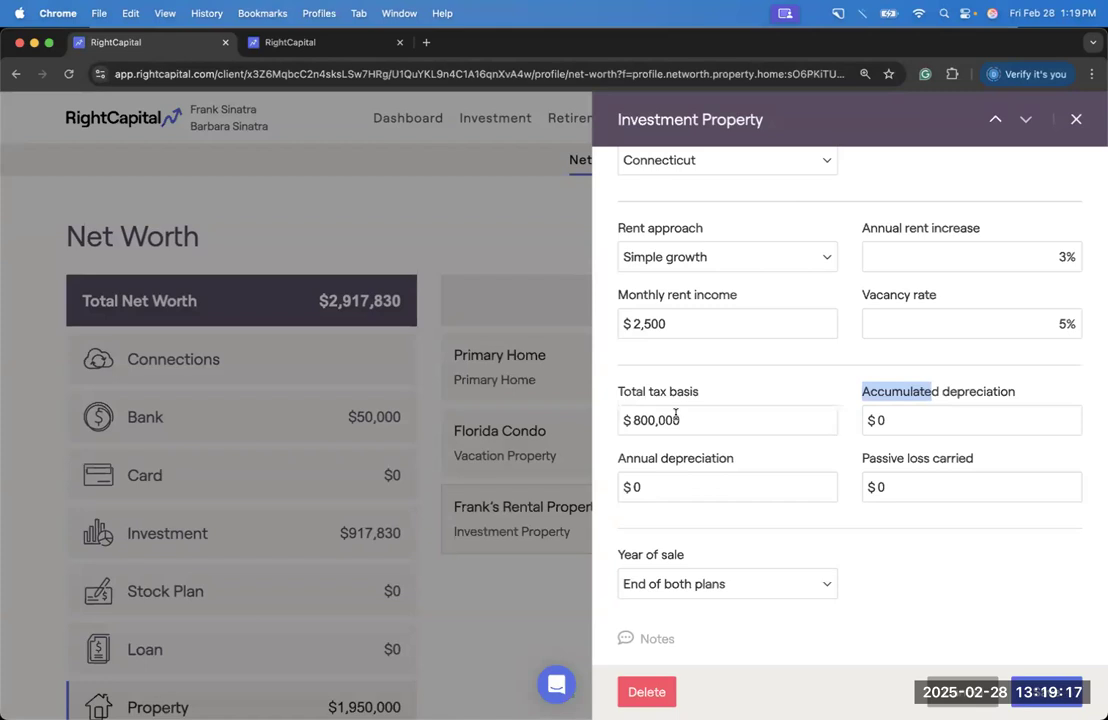
pyautogui.moveTo(617, 459); pyautogui.dragTo(657, 462)
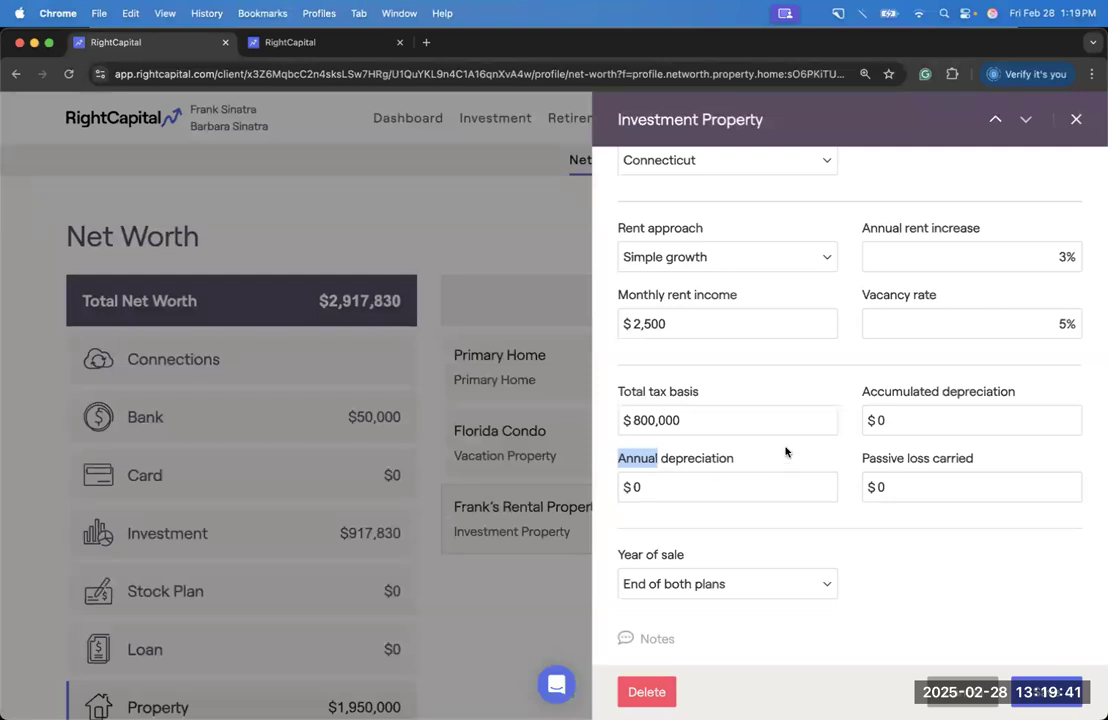
pyautogui.click(780, 482)
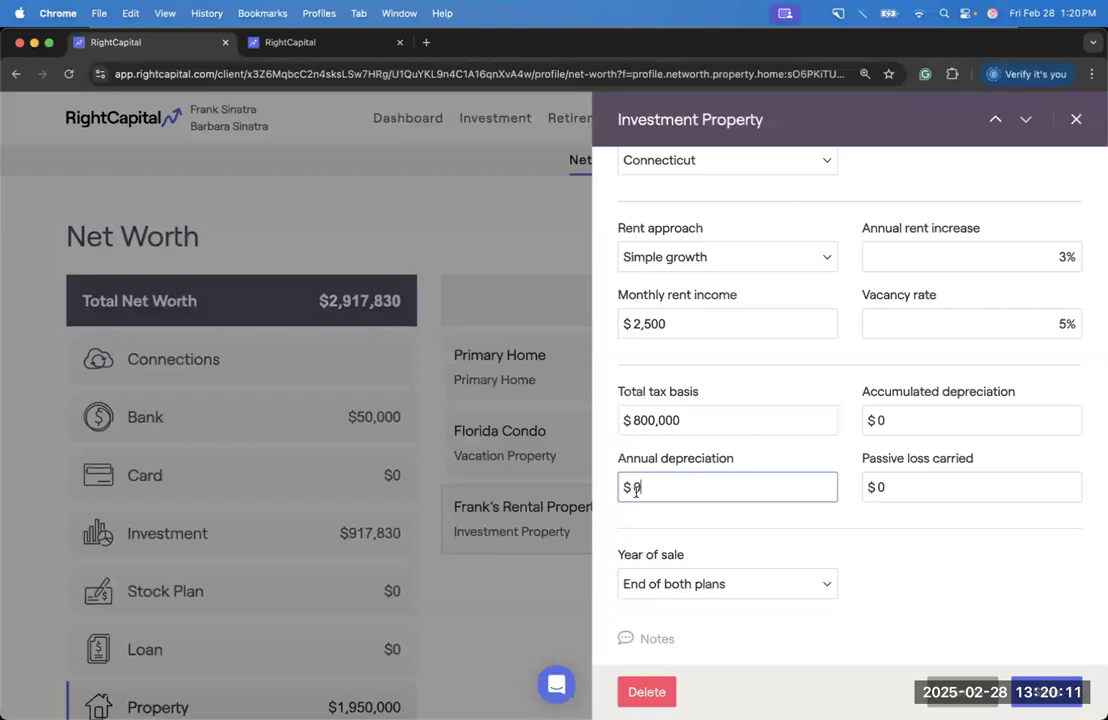
pyautogui.moveTo(655, 486); pyautogui.dragTo(623, 485)
pyautogui.write('29091')
pyautogui.click(868, 421)
pyautogui.write('87,')
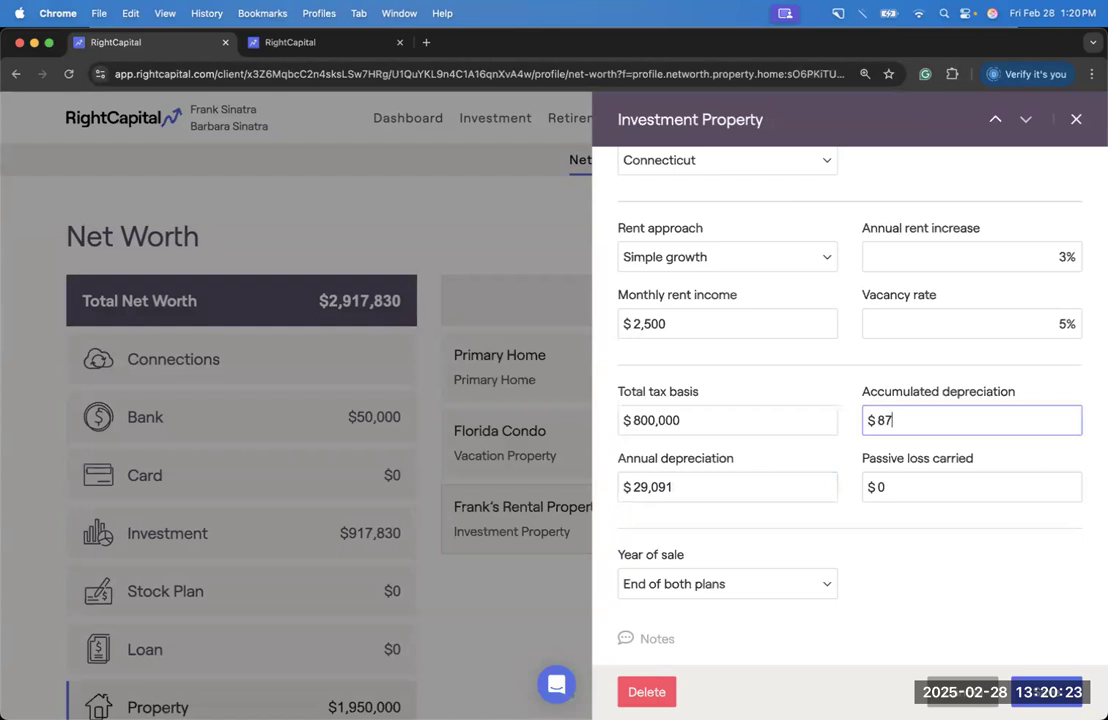
pyautogui.write('273')
# Step: Examine the passive loss carried field and review the investment property's expense, rent and depreciation entries
pyautogui.moveTo(860, 458); pyautogui.dragTo(967, 460)
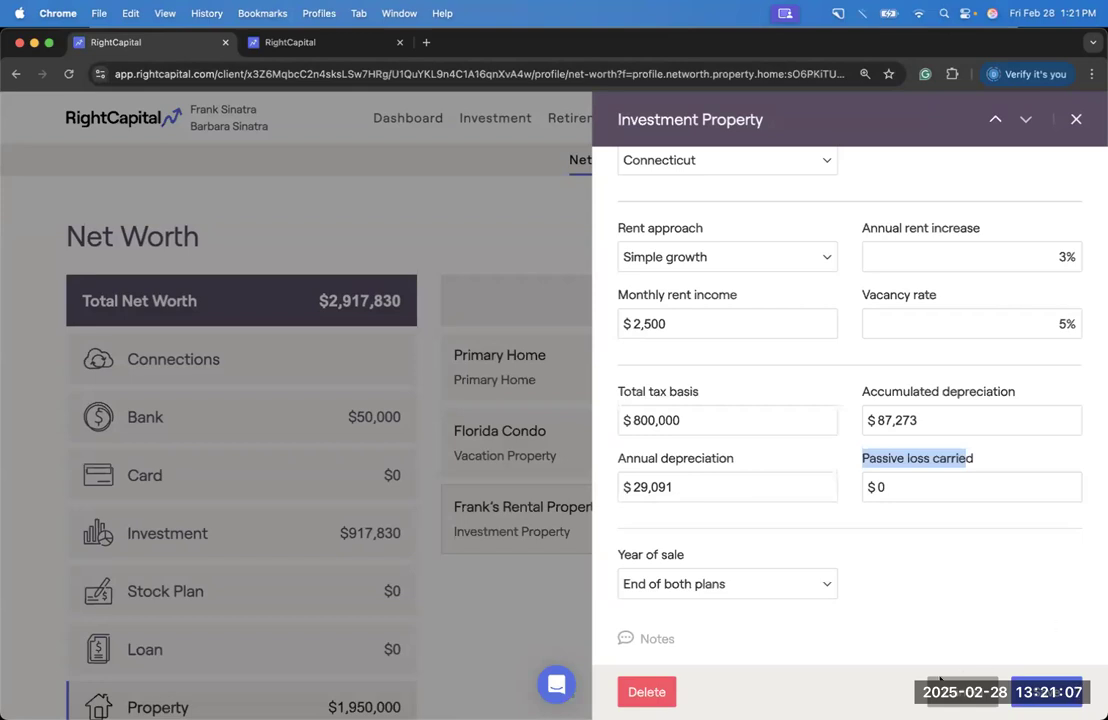
pyautogui.click(909, 487)
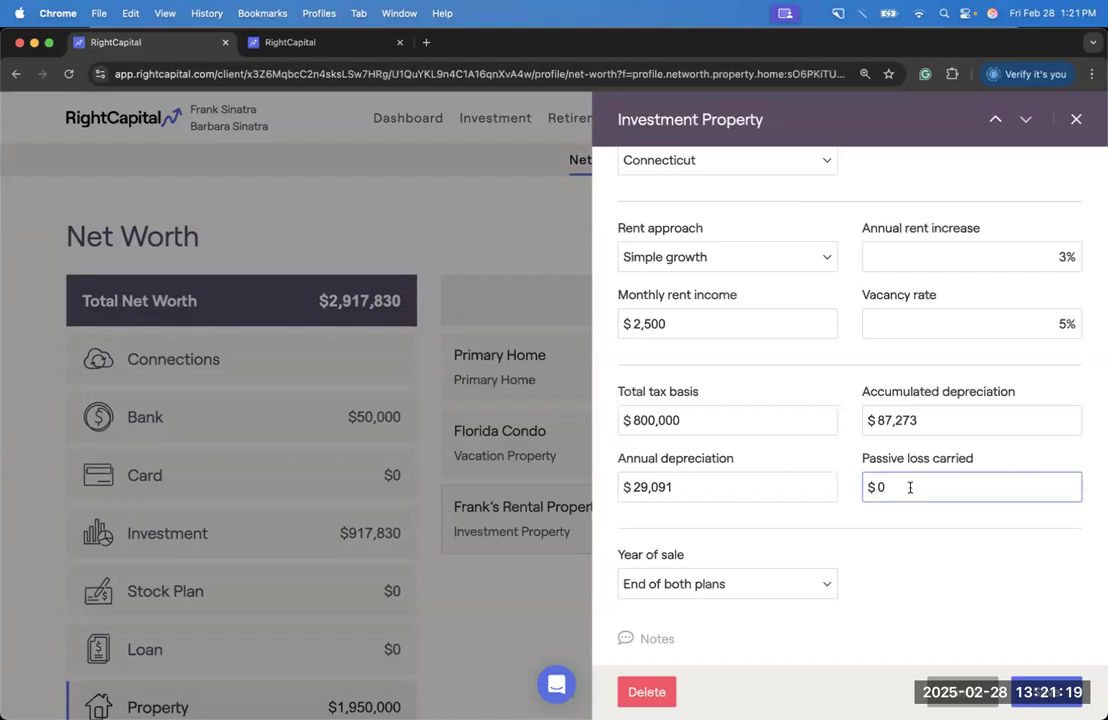
pyautogui.click(885, 543)
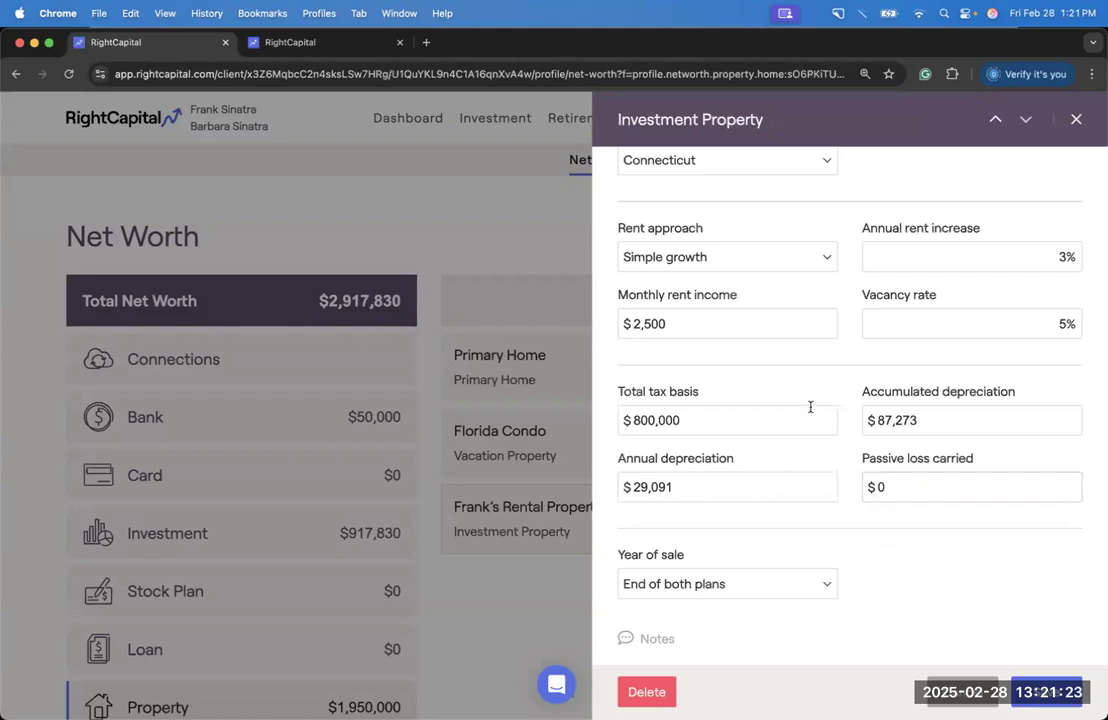
pyautogui.scroll(3, 811, 410)
pyautogui.scroll(3, 811, 413)
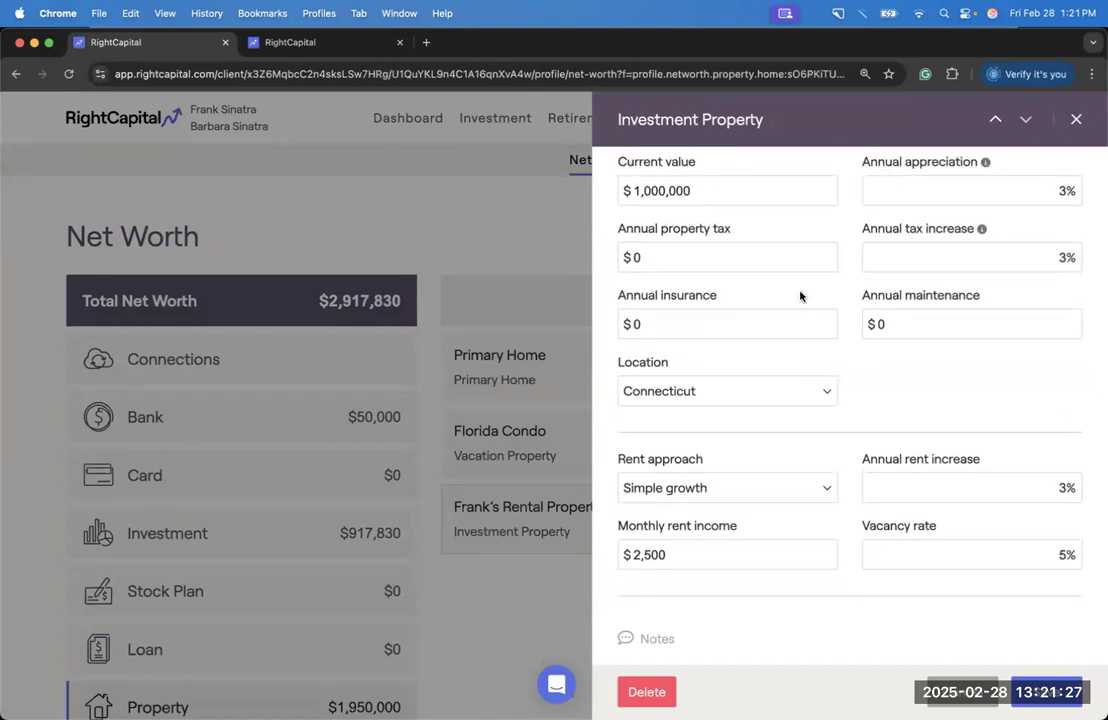
pyautogui.scroll(-2, 806, 329)
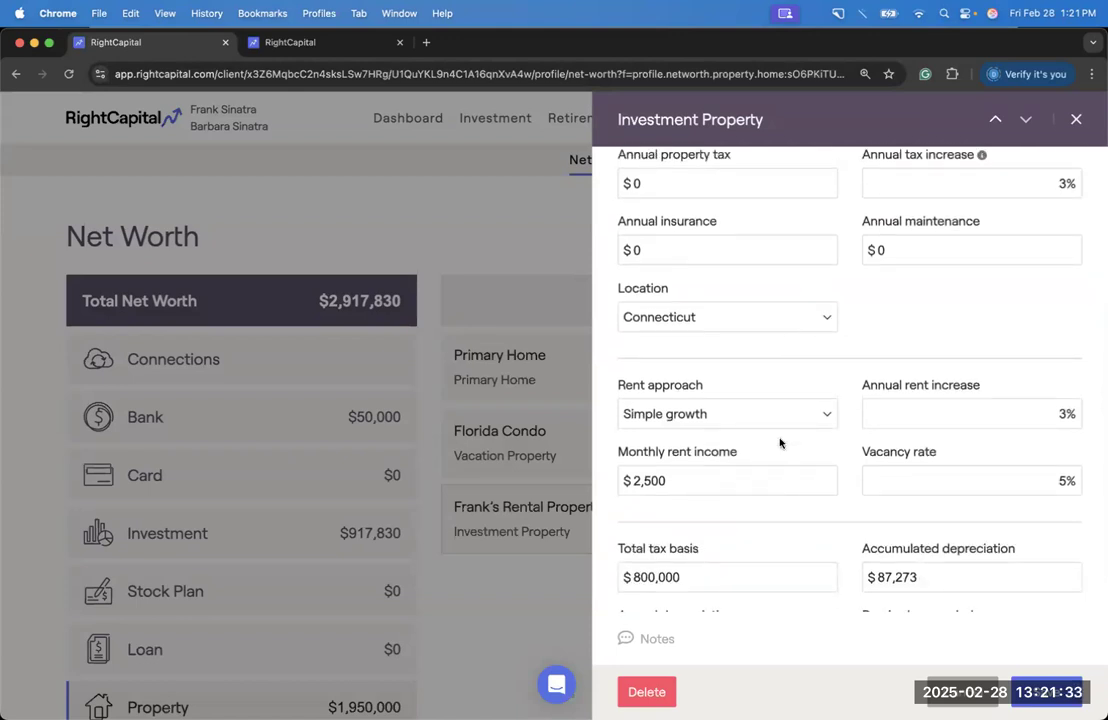
pyautogui.scroll(-2, 780, 443)
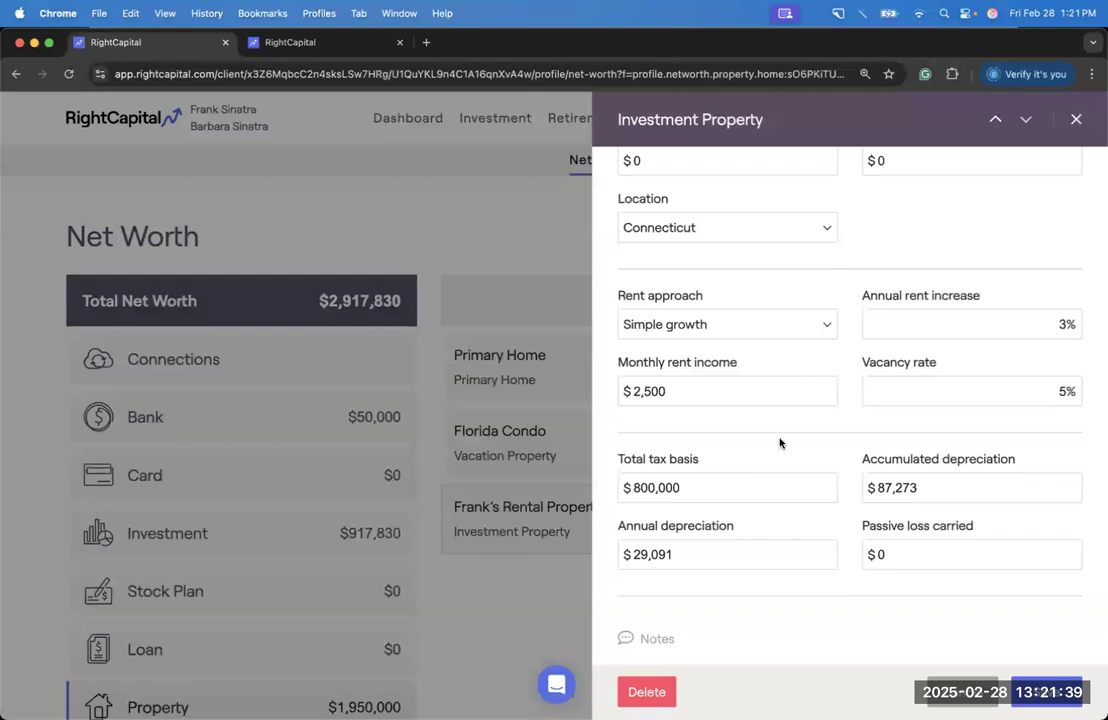
pyautogui.scroll(-1, 780, 443)
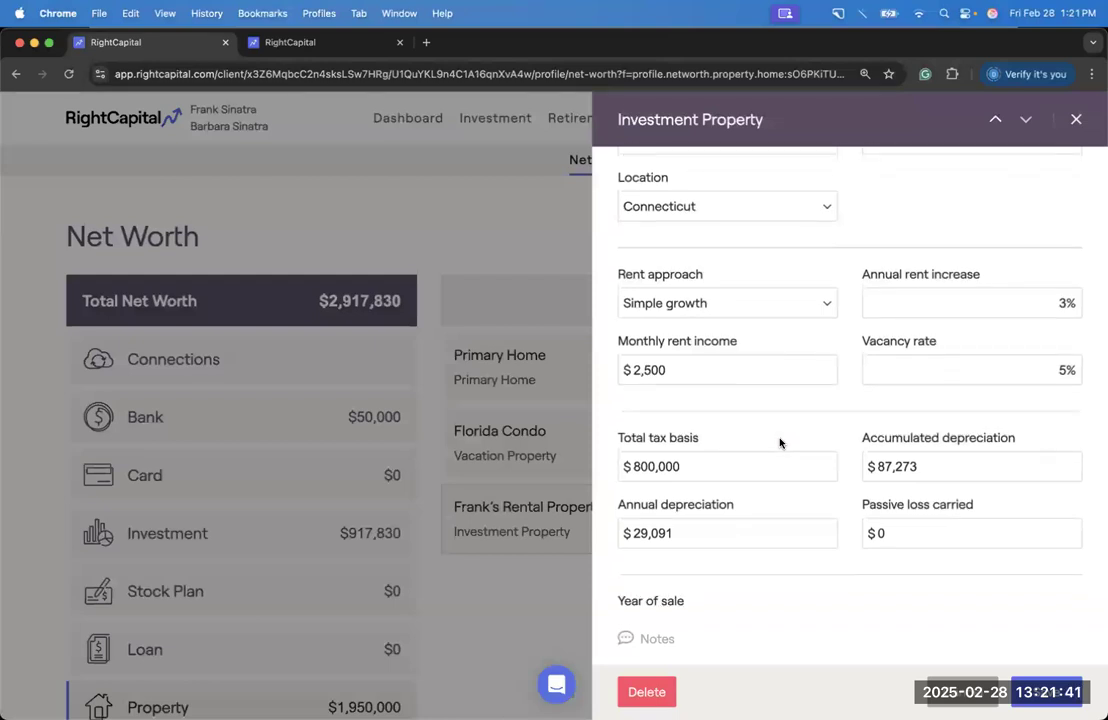
pyautogui.scroll(-2, 700, 510)
# Step: Set the investment property's year of sale to calendar year 2026 and save the property
pyautogui.moveTo(619, 562); pyautogui.dragTo(687, 560)
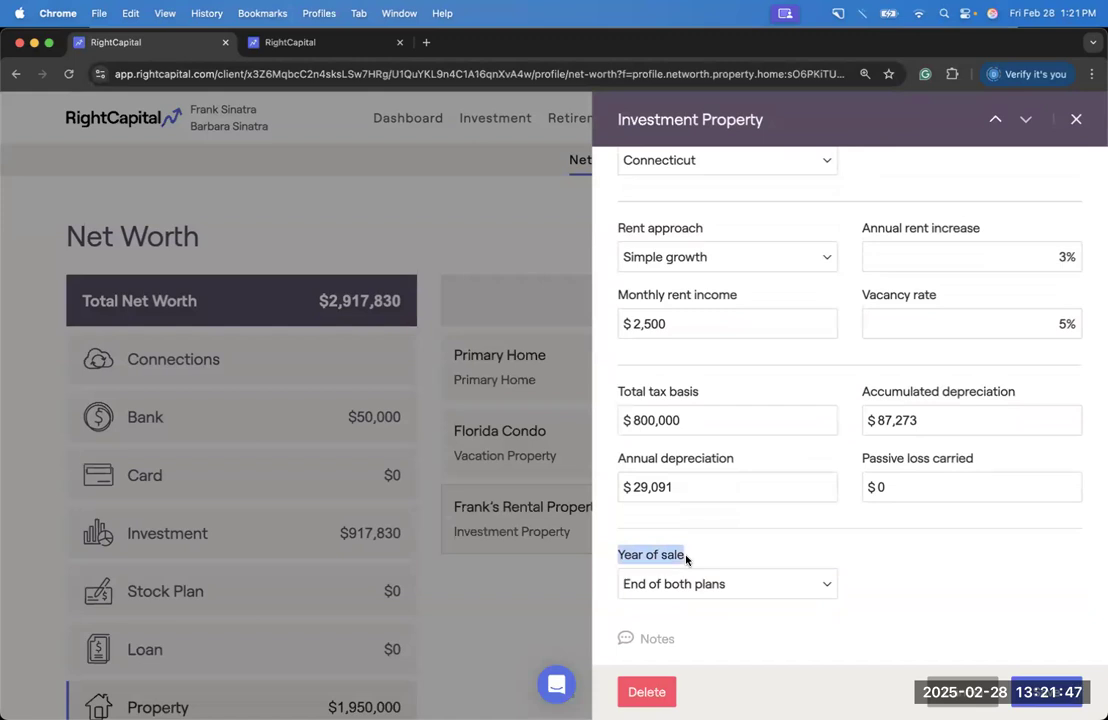
pyautogui.click(718, 584)
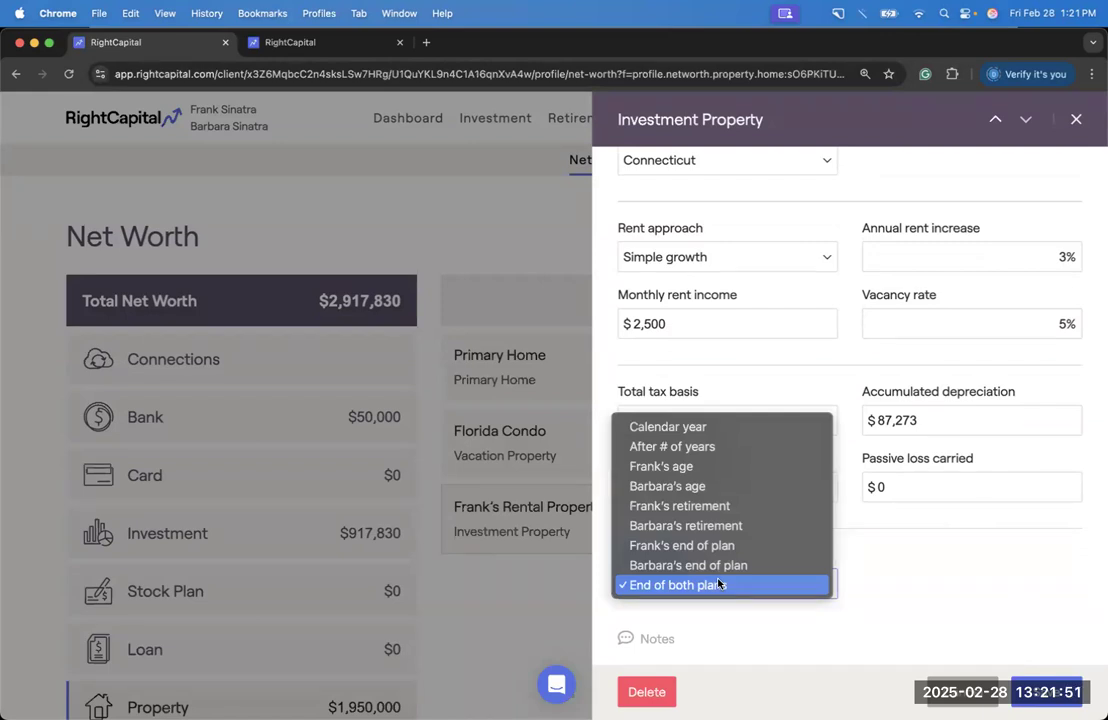
pyautogui.click(754, 427)
pyautogui.click(854, 550)
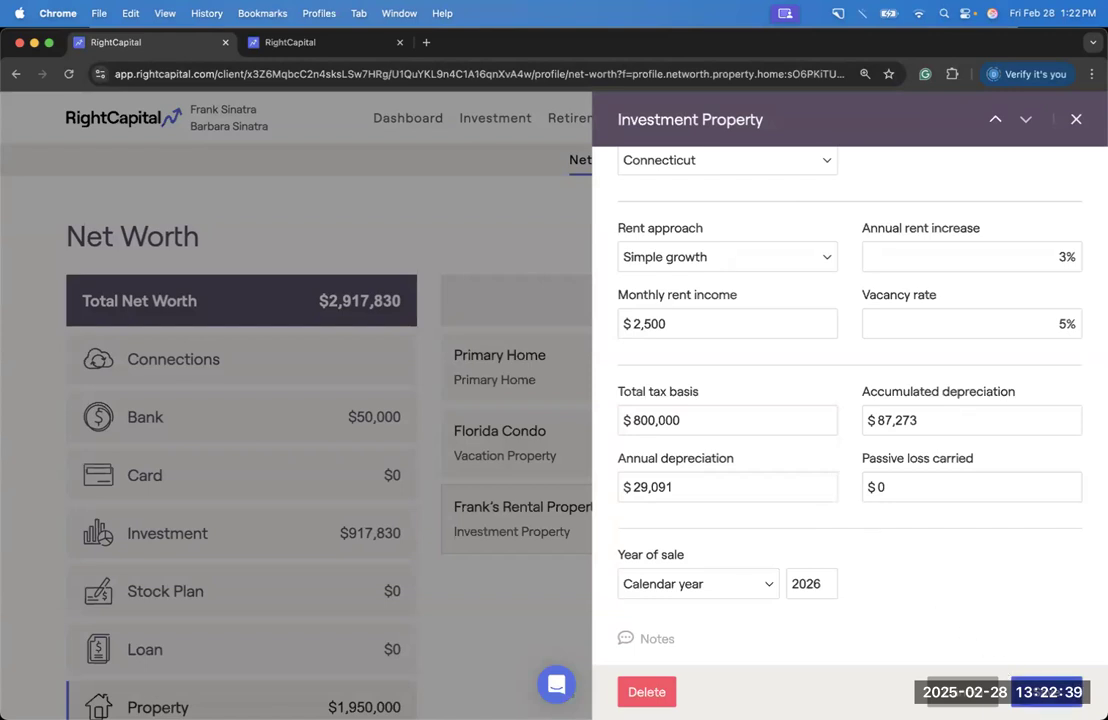
pyautogui.click(1040, 691)
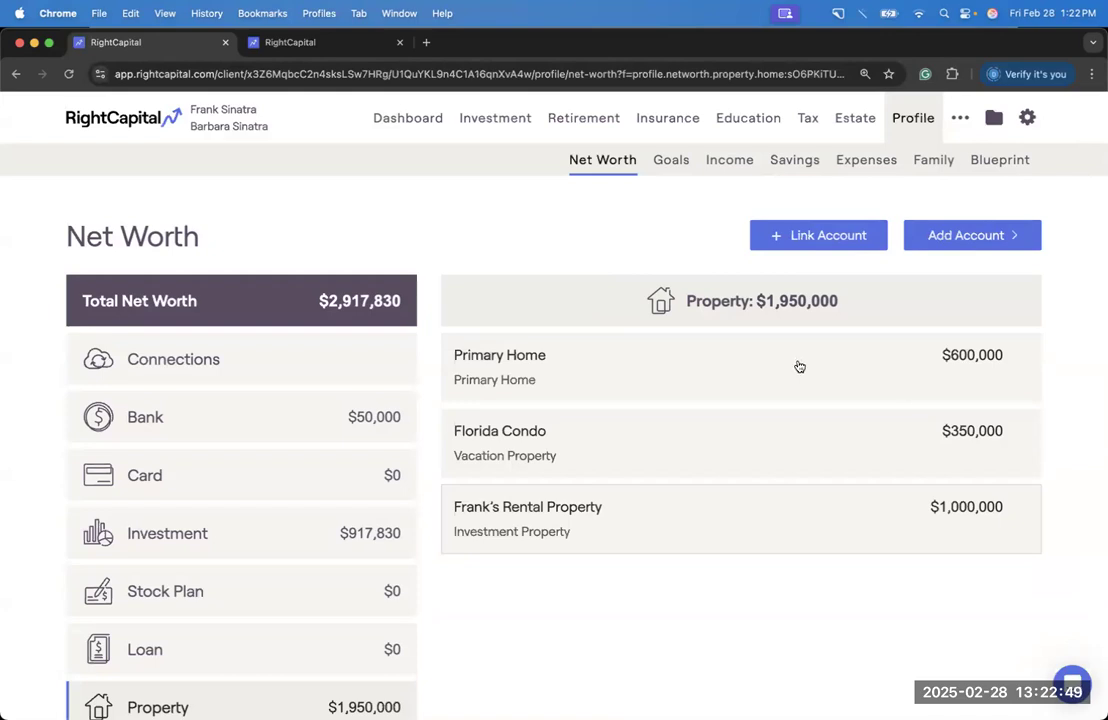
# Step: Open the Tax Estimate projection details and view the 2025 Form 1040 for the proposed plan
pyautogui.click(805, 124)
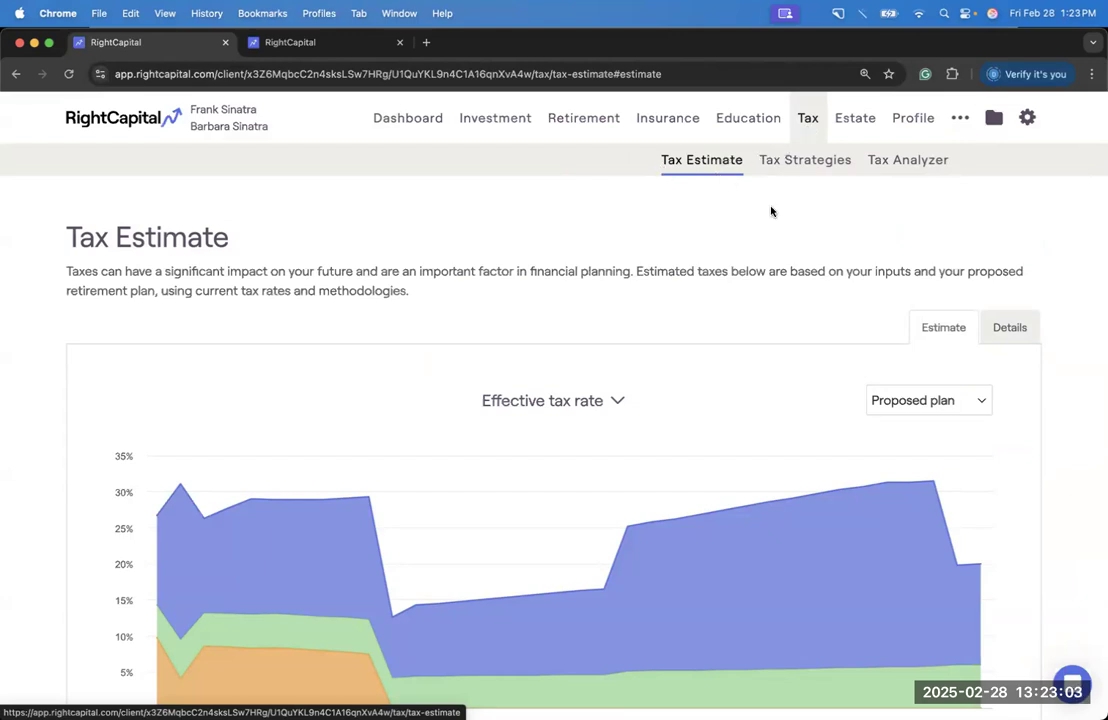
pyautogui.click(991, 329)
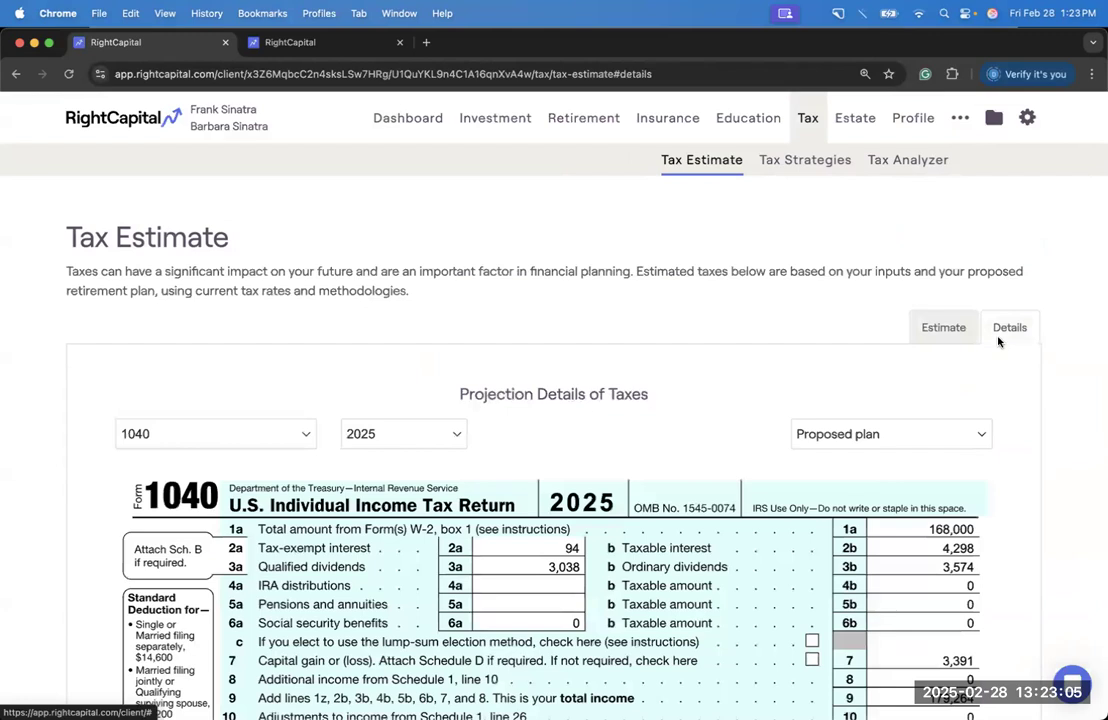
pyautogui.scroll(-2, 685, 378)
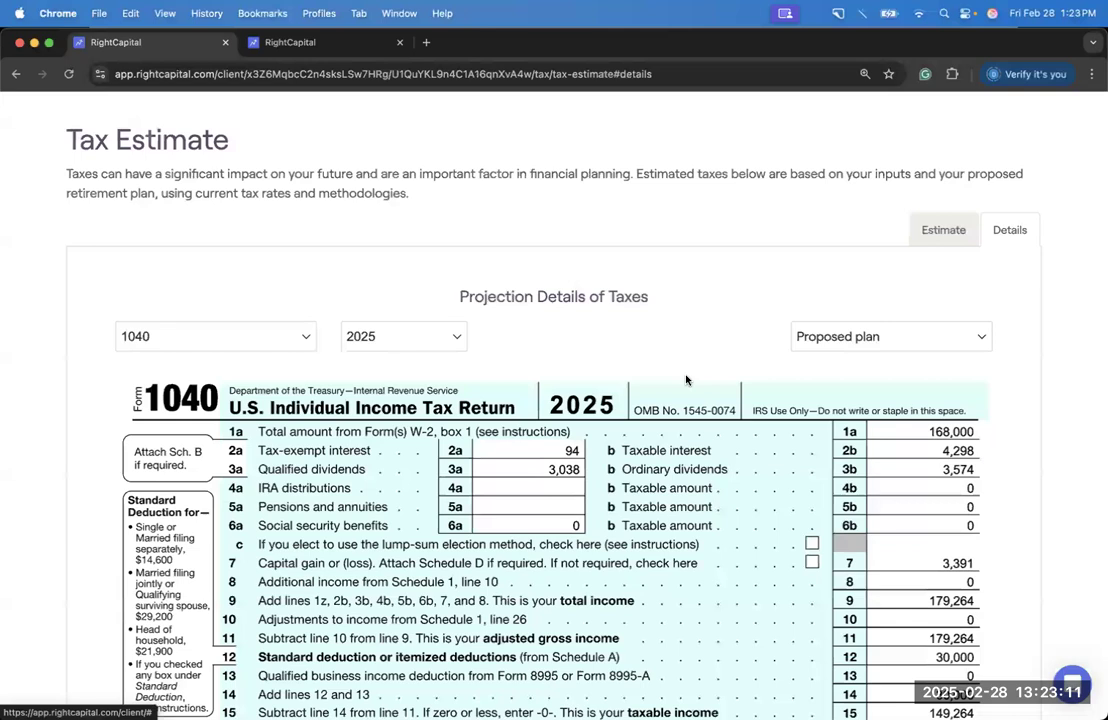
# Step: Open Schedule 1-3 for 2025 and examine the additional income lines, including rental real estate
pyautogui.click(453, 336)
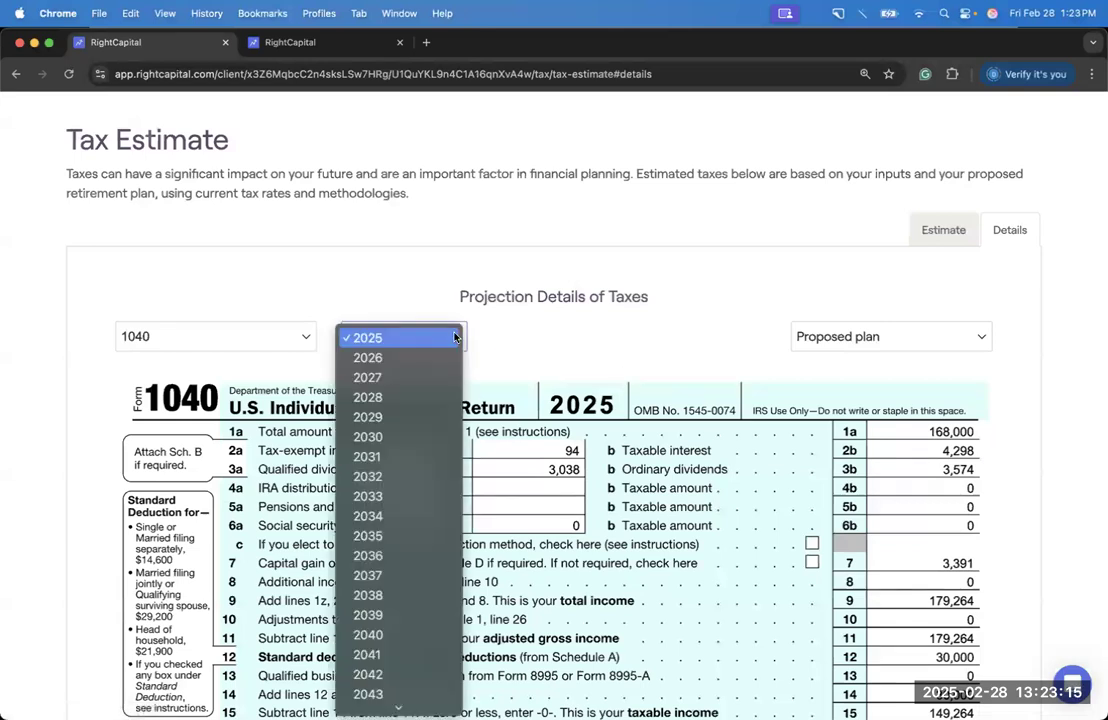
pyautogui.click(564, 333)
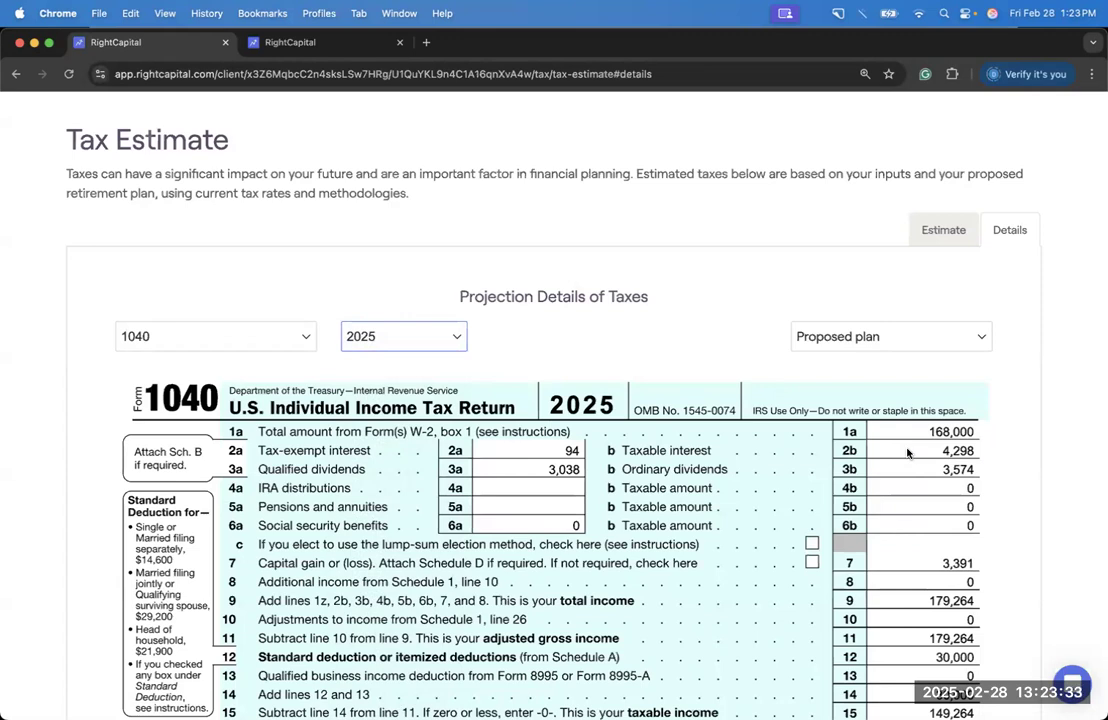
pyautogui.click(290, 338)
pyautogui.click(289, 354)
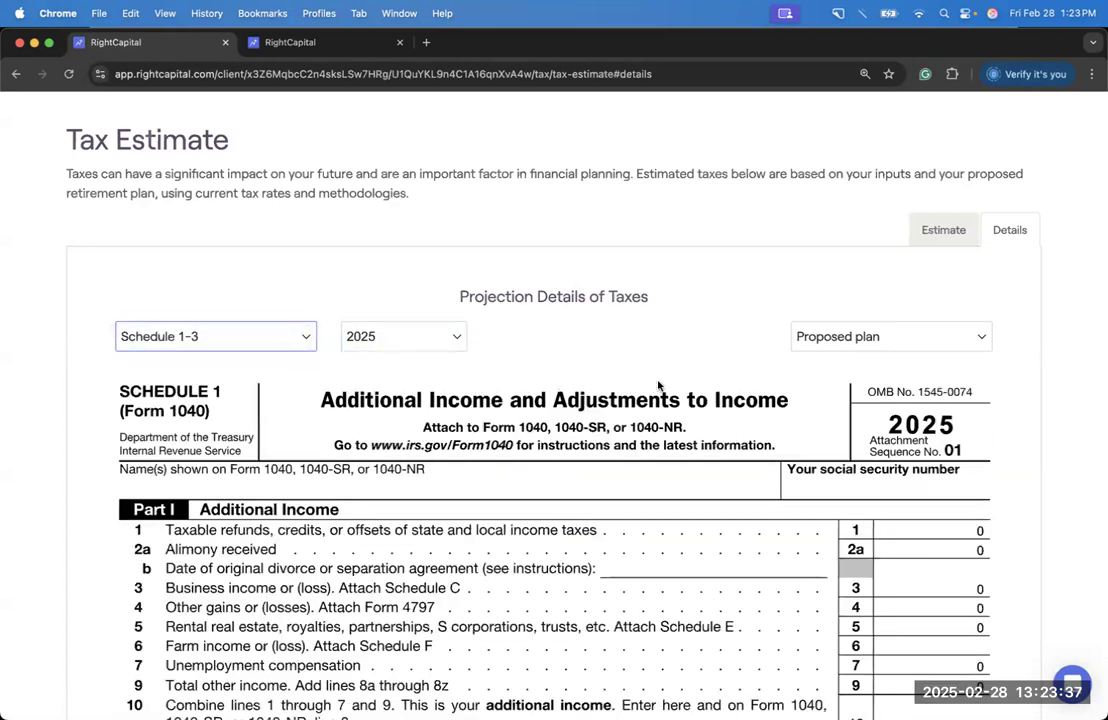
pyautogui.scroll(-2, 659, 390)
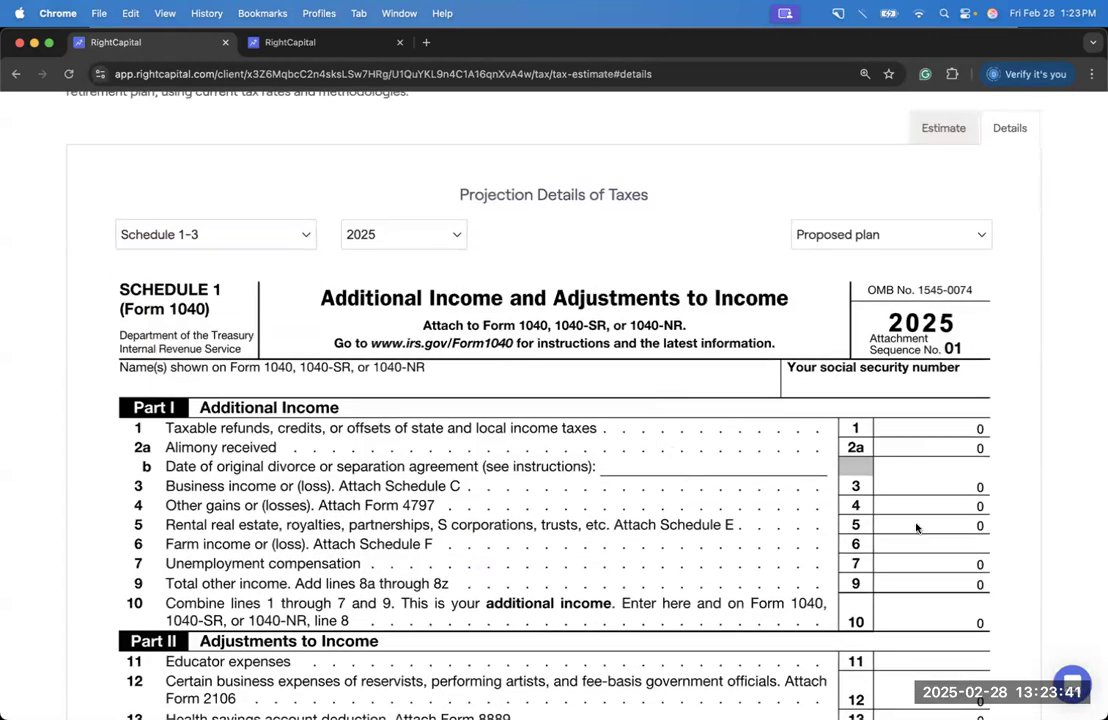
pyautogui.scroll(1, 759, 485)
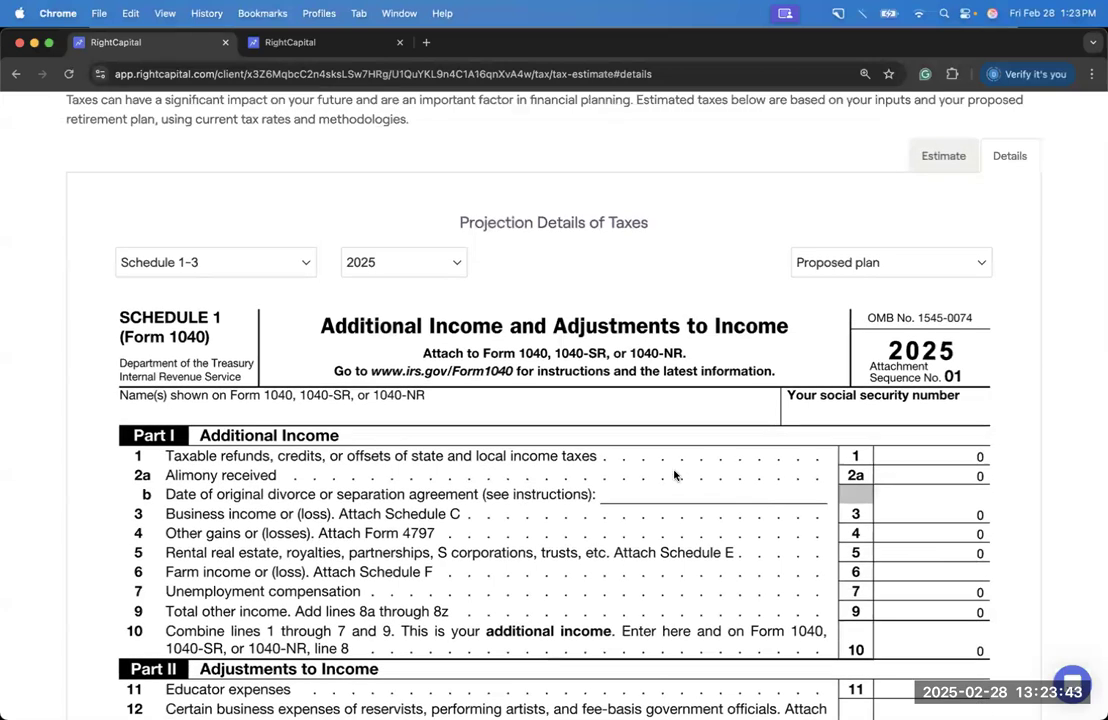
# Step: Open the 2025 Schedule D and examine its short-term, long-term and Unrecaptured Section 1250 gain lines
pyautogui.click(284, 269)
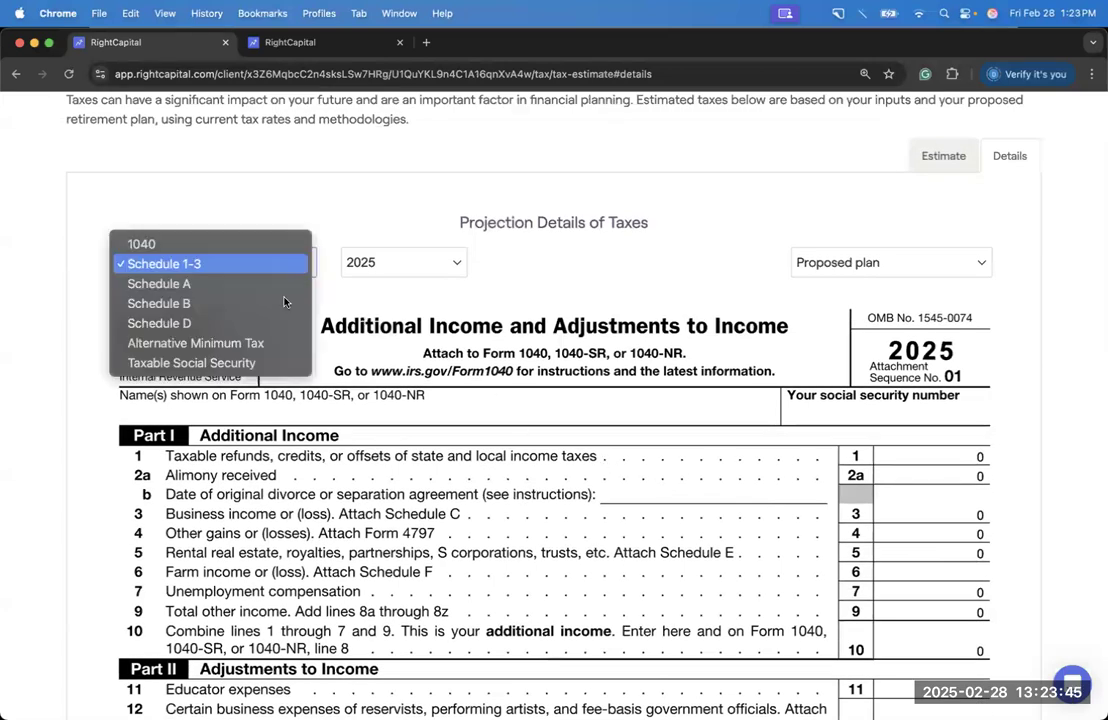
pyautogui.click(287, 322)
pyautogui.scroll(-3, 687, 515)
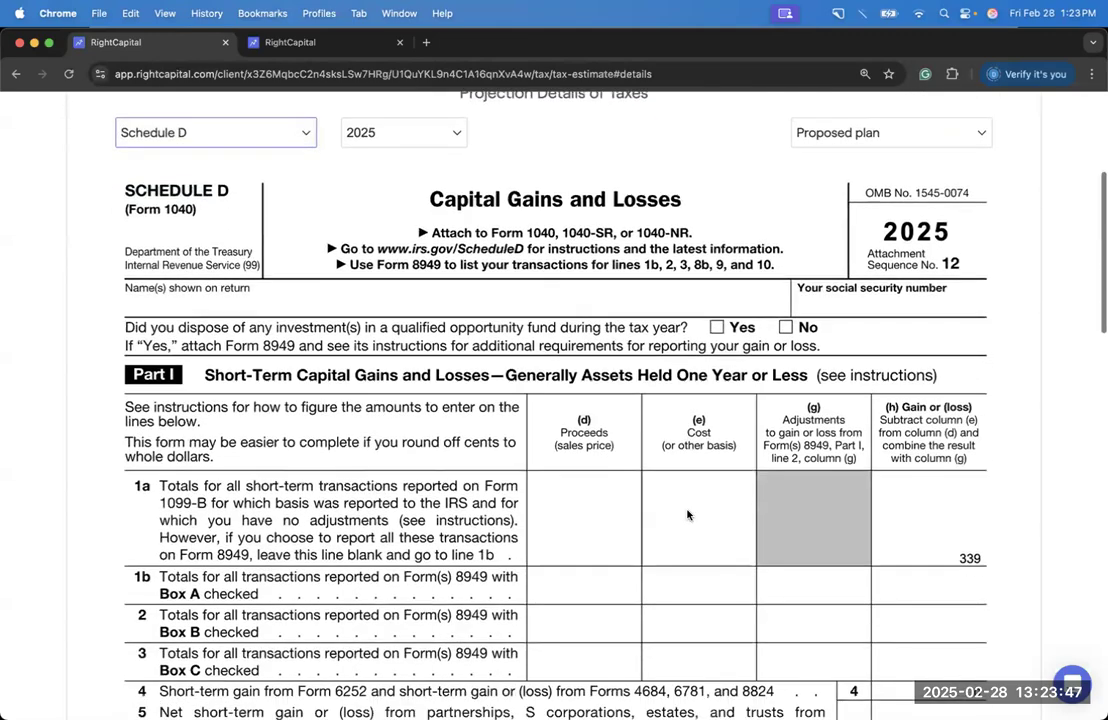
pyautogui.scroll(-5, 687, 515)
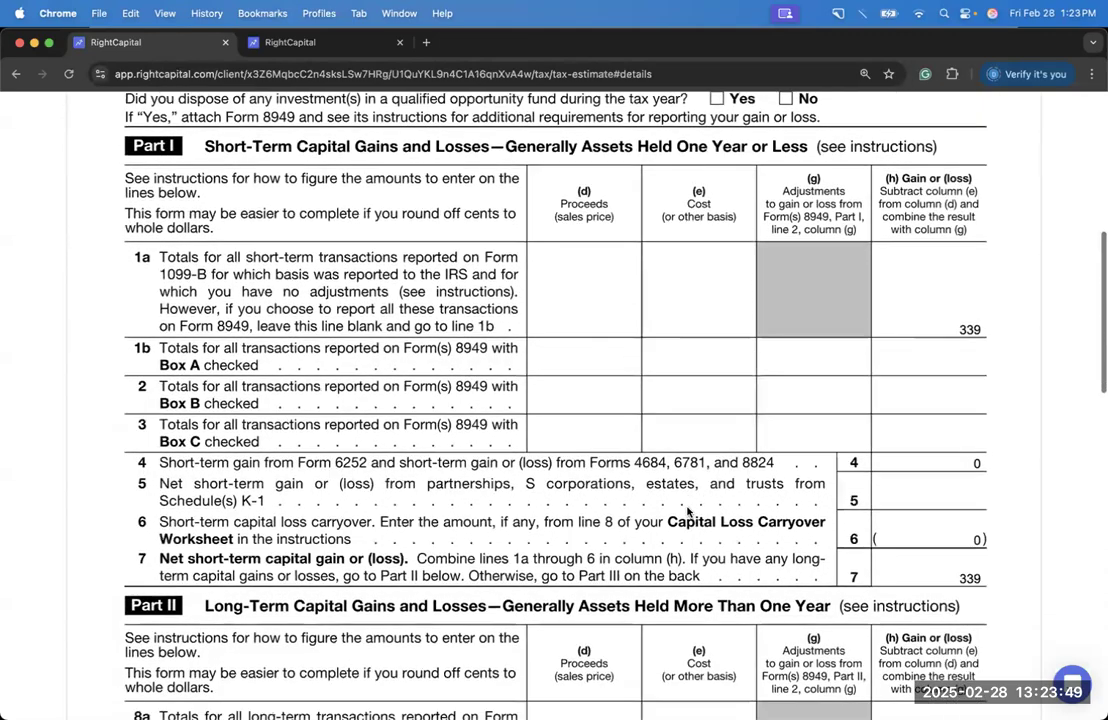
pyautogui.scroll(-8, 687, 513)
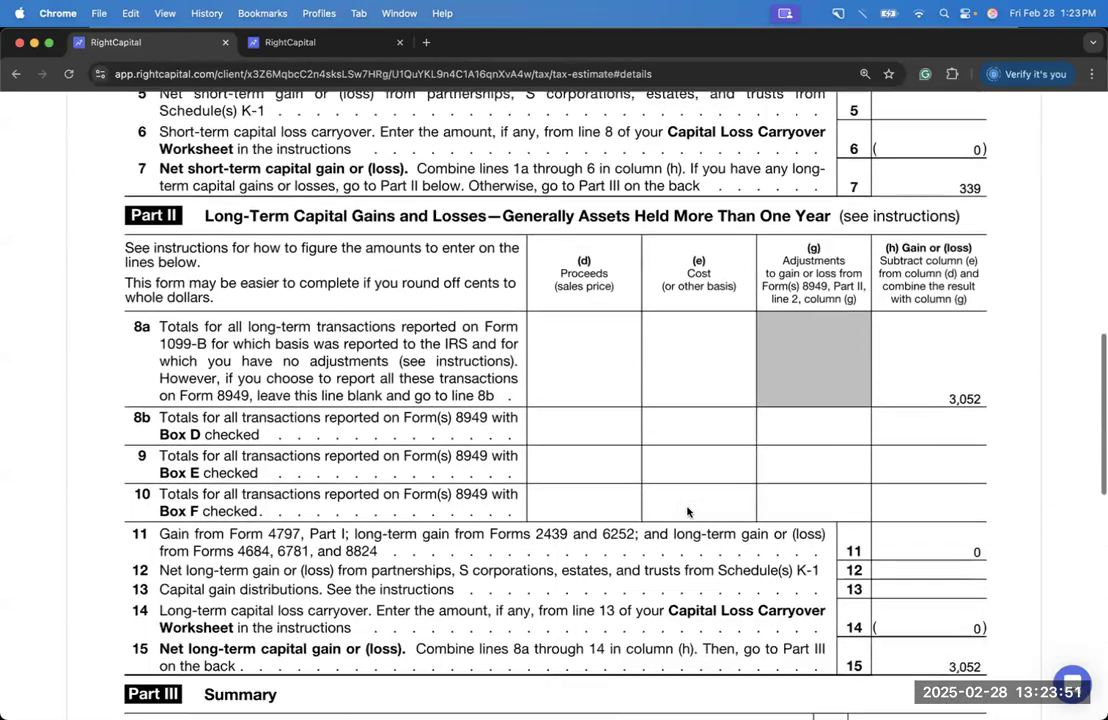
pyautogui.scroll(-1, 690, 513)
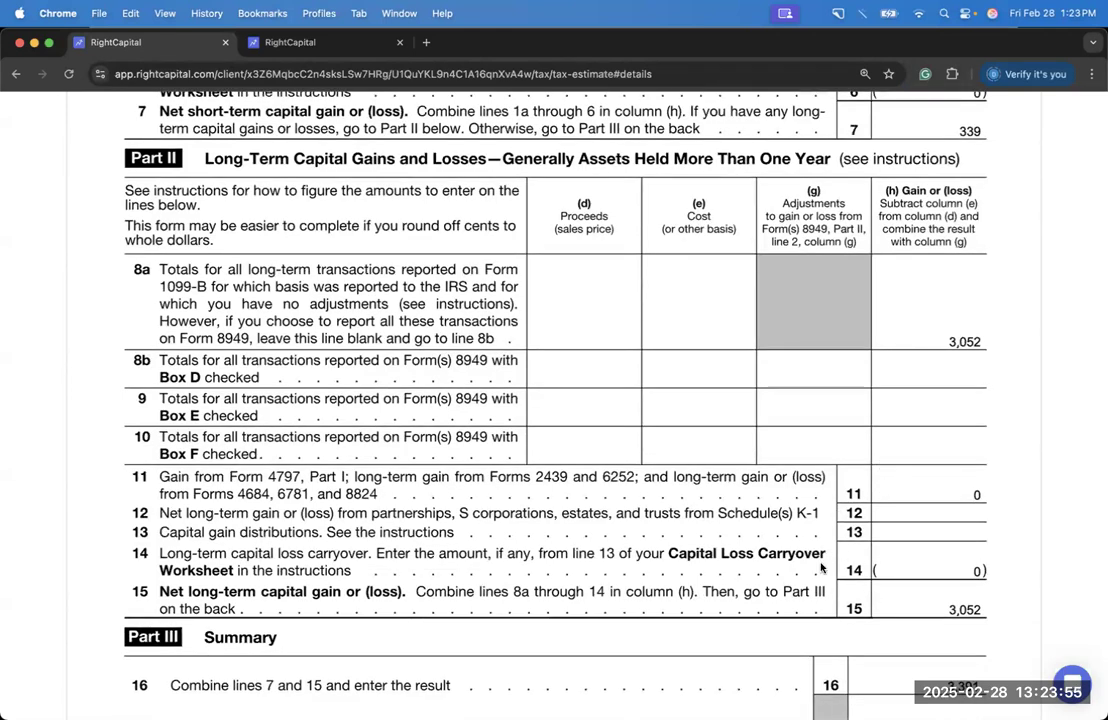
pyautogui.scroll(-2, 820, 567)
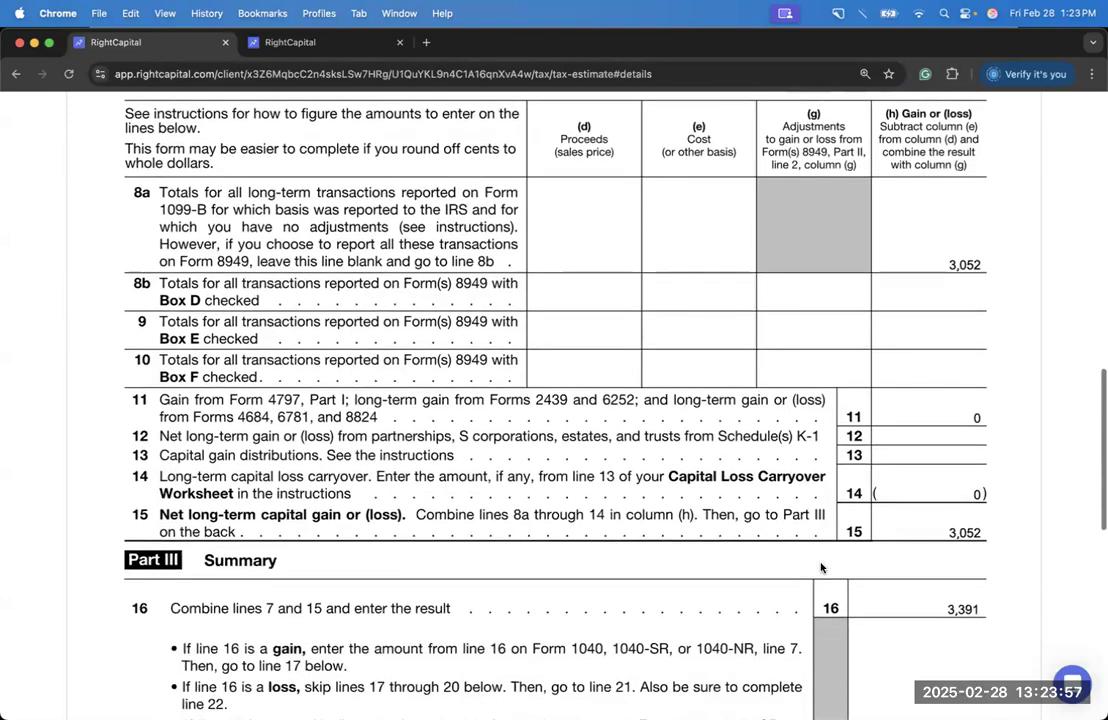
pyautogui.scroll(-6, 820, 567)
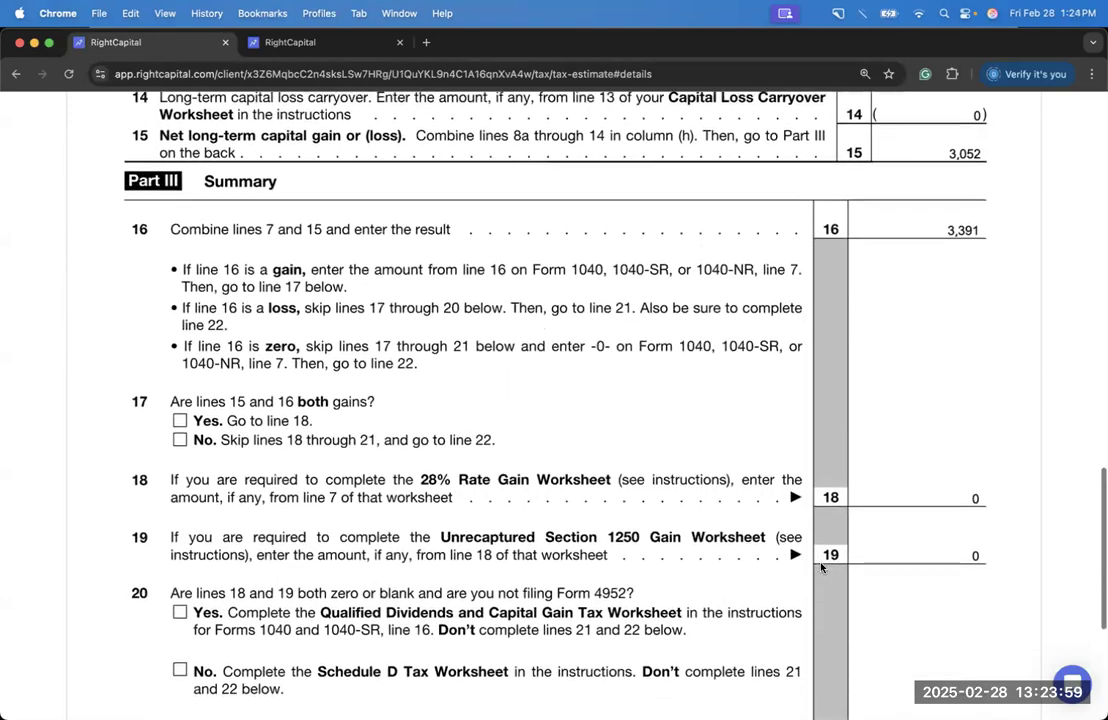
pyautogui.scroll(-1, 820, 567)
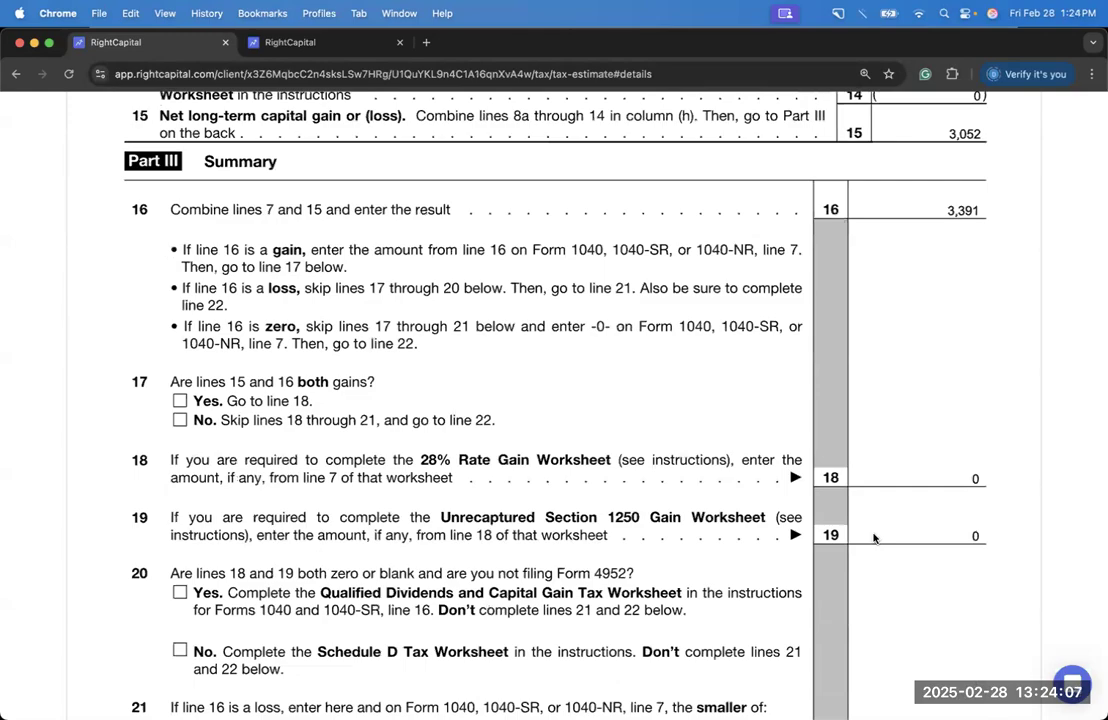
pyautogui.scroll(15, 873, 538)
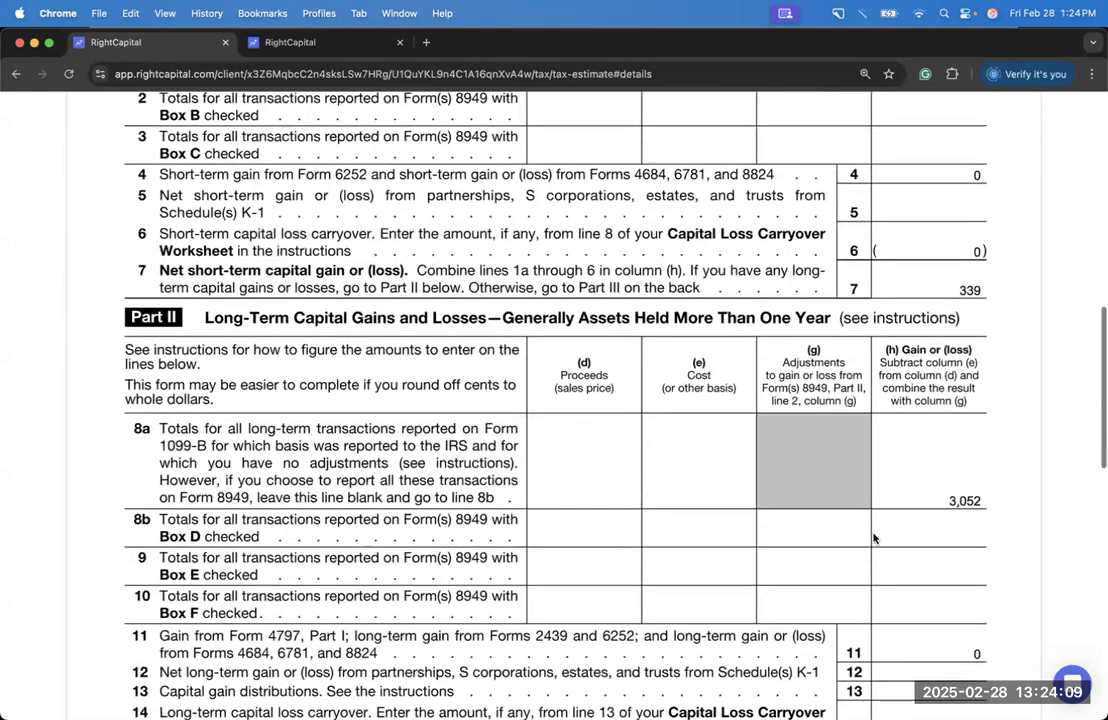
pyautogui.scroll(4, 873, 538)
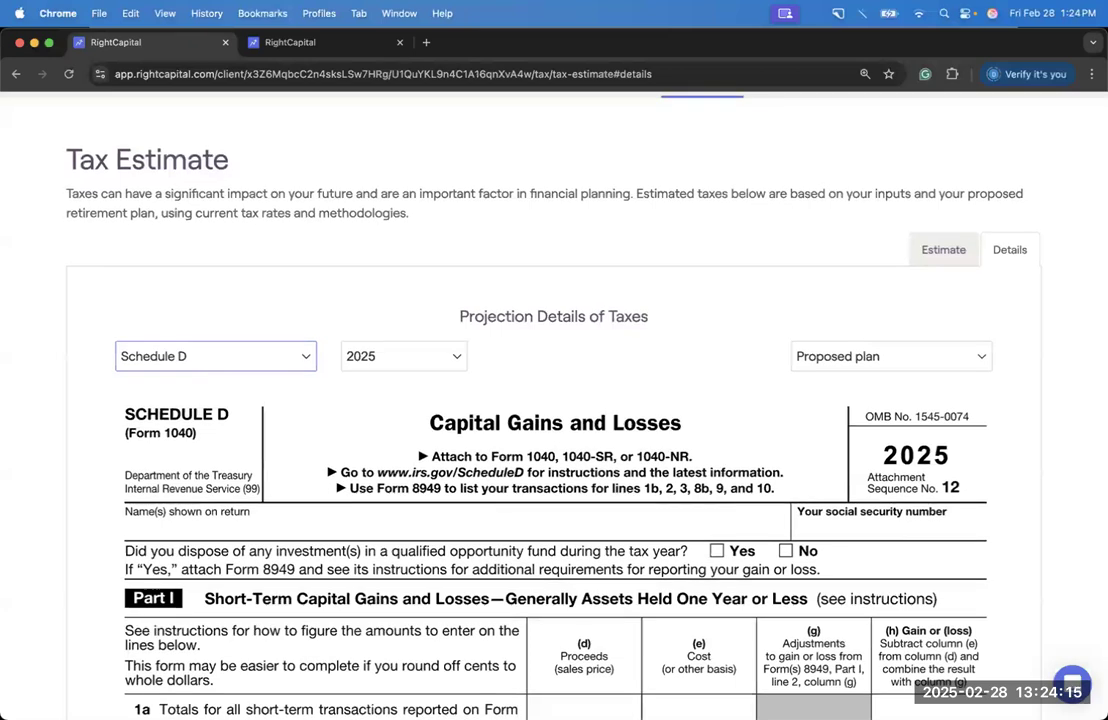
pyautogui.scroll(3, 805, 342)
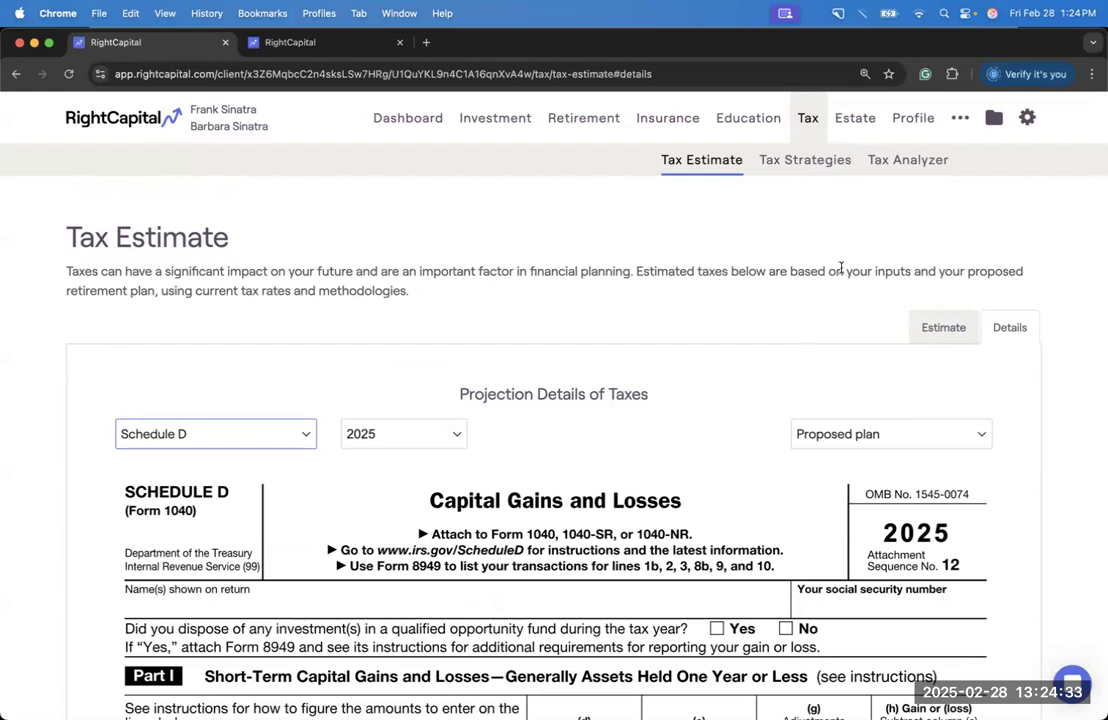
# Step: Add a loan account in the net worth profile with the loan type Mortgage
pyautogui.click(908, 128)
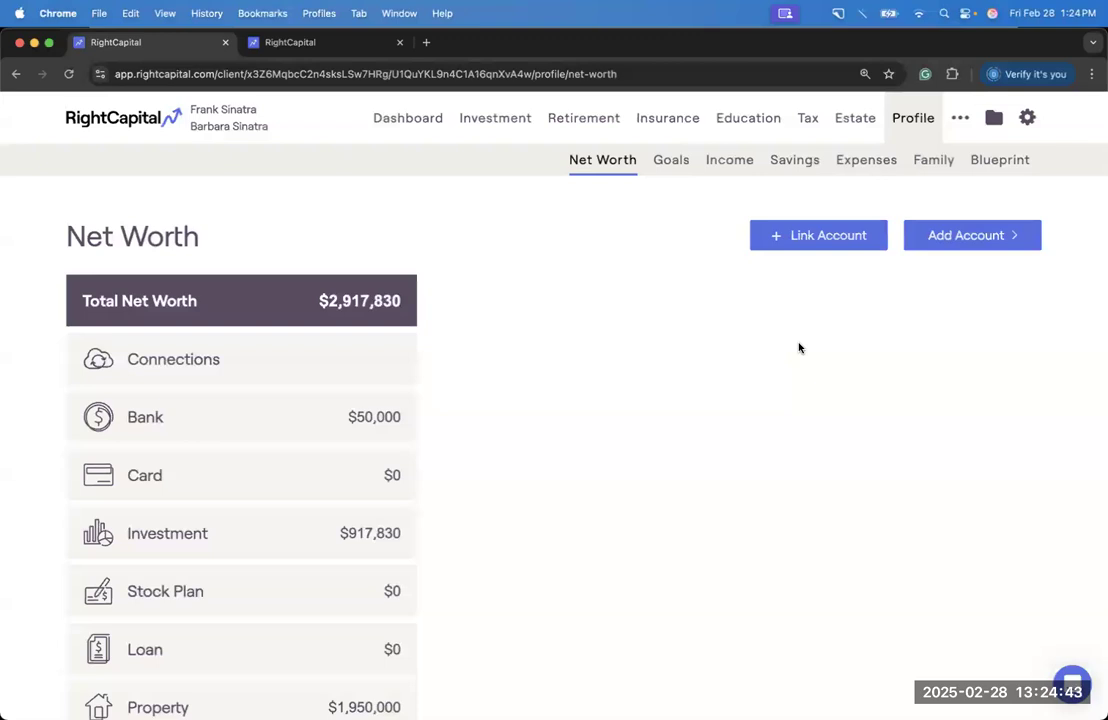
pyautogui.moveTo(908, 248)
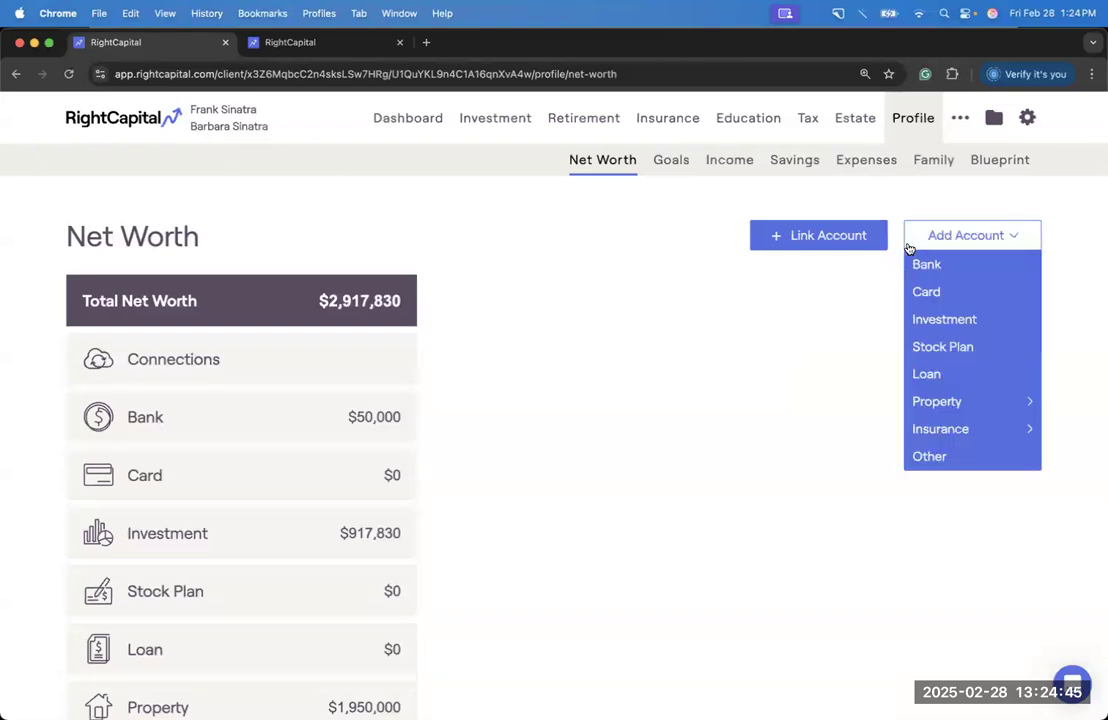
pyautogui.click(947, 376)
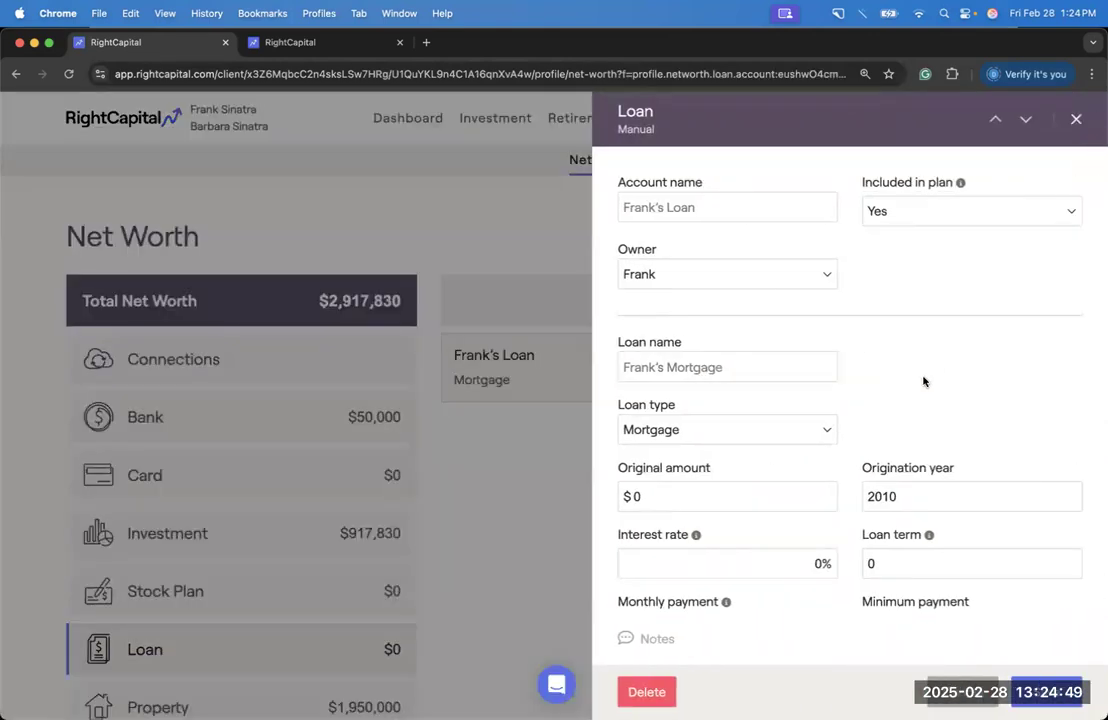
pyautogui.scroll(-1, 811, 428)
pyautogui.click(808, 420)
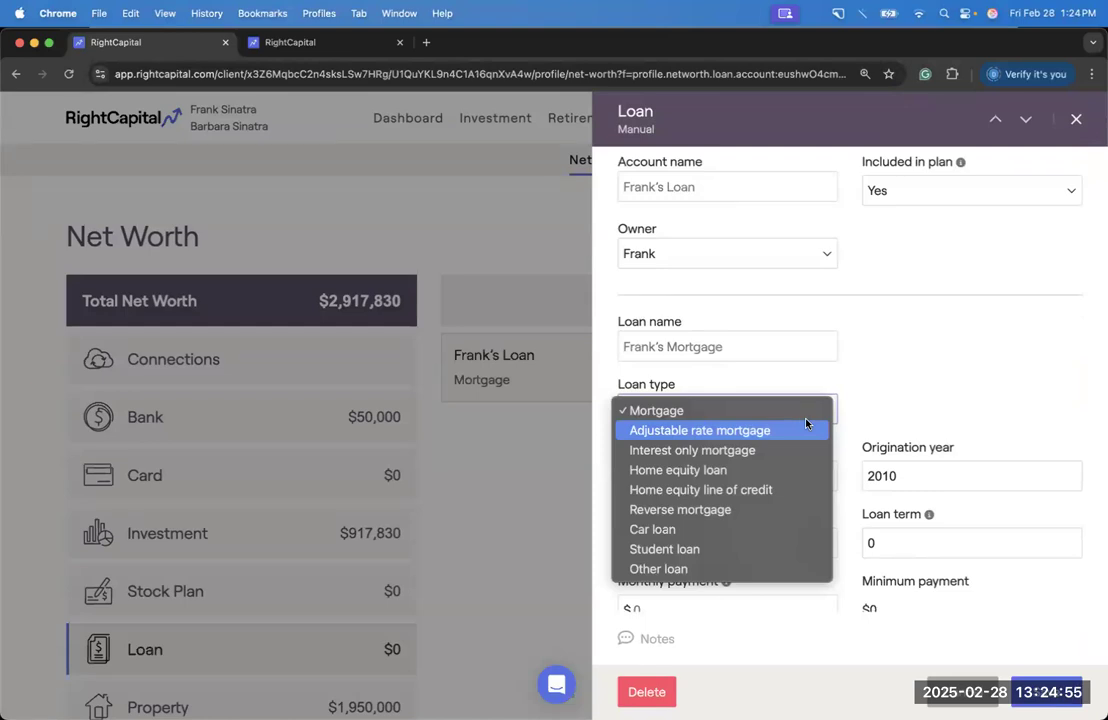
pyautogui.click(773, 415)
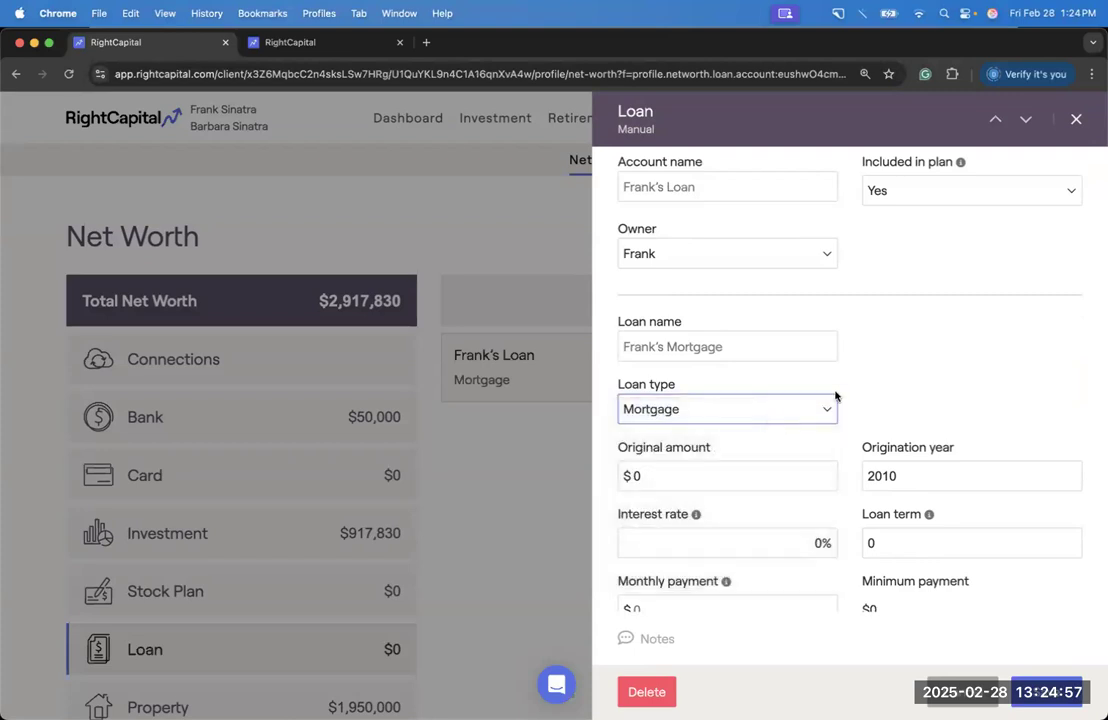
pyautogui.scroll(-3, 917, 378)
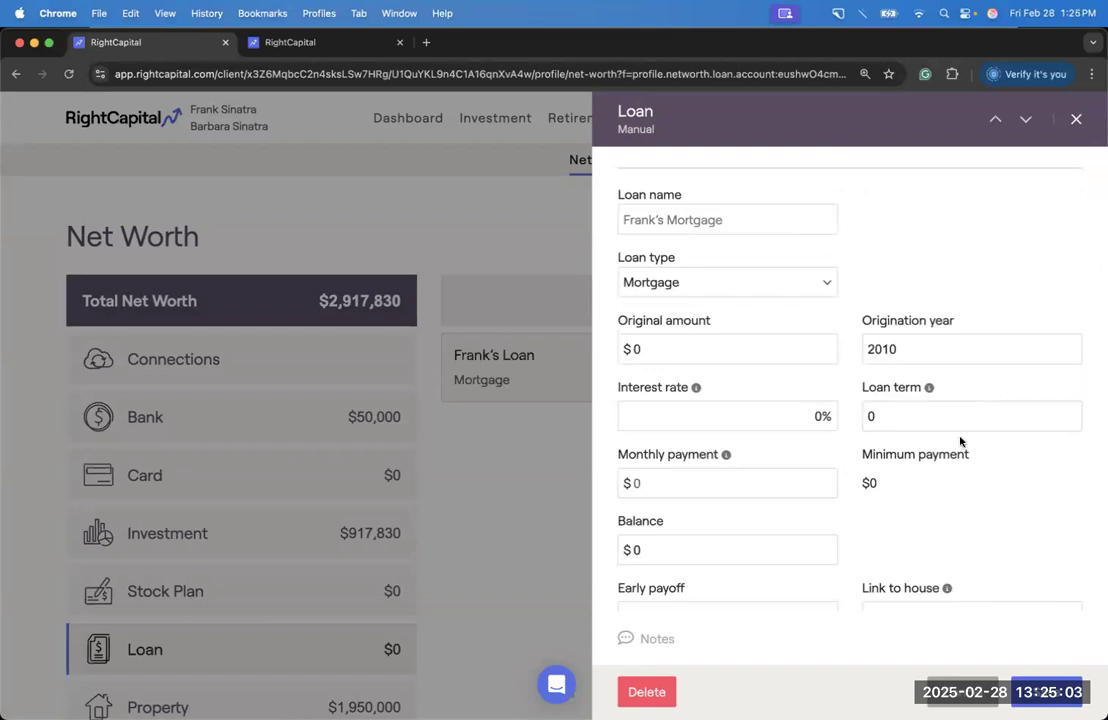
pyautogui.scroll(-1, 837, 383)
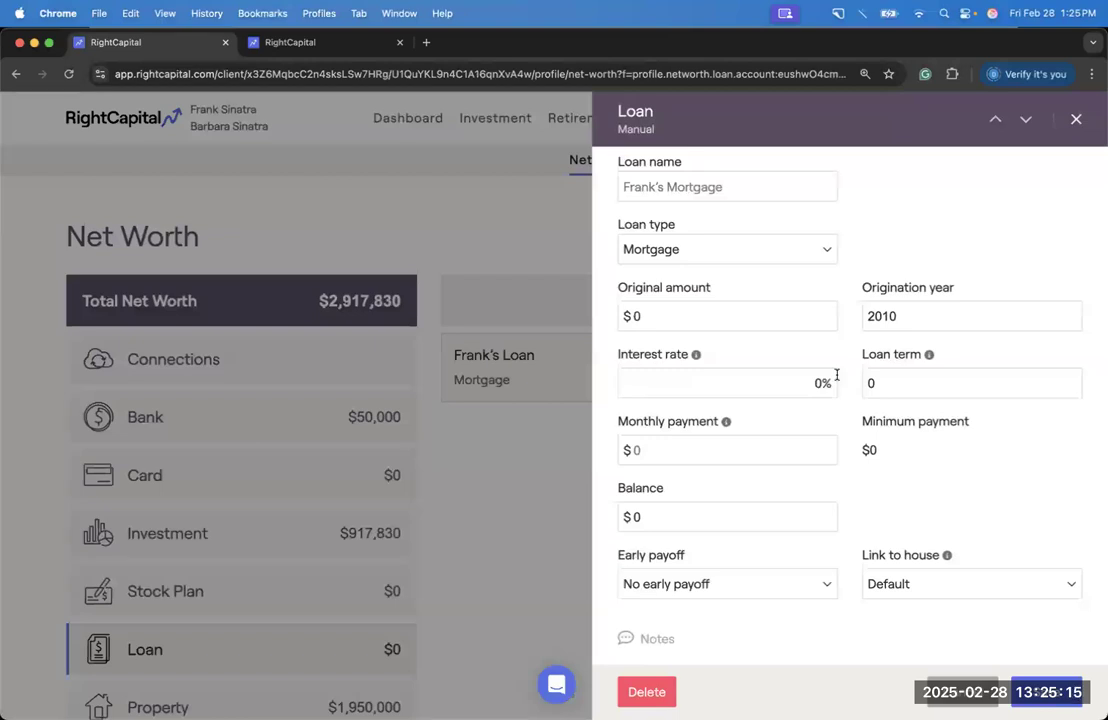
# Step: Set the mortgage's balance to $300,000 and its original amount to $400,000
pyautogui.click(648, 451)
pyautogui.click(636, 518)
pyautogui.write('300,000')
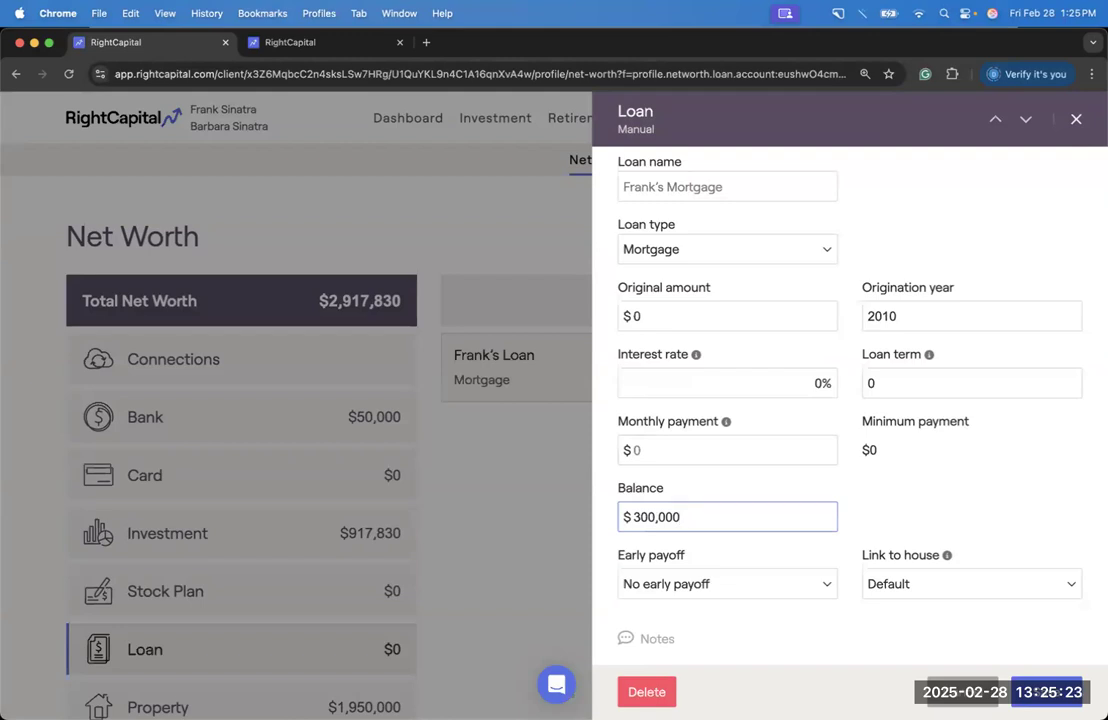
pyautogui.click(684, 451)
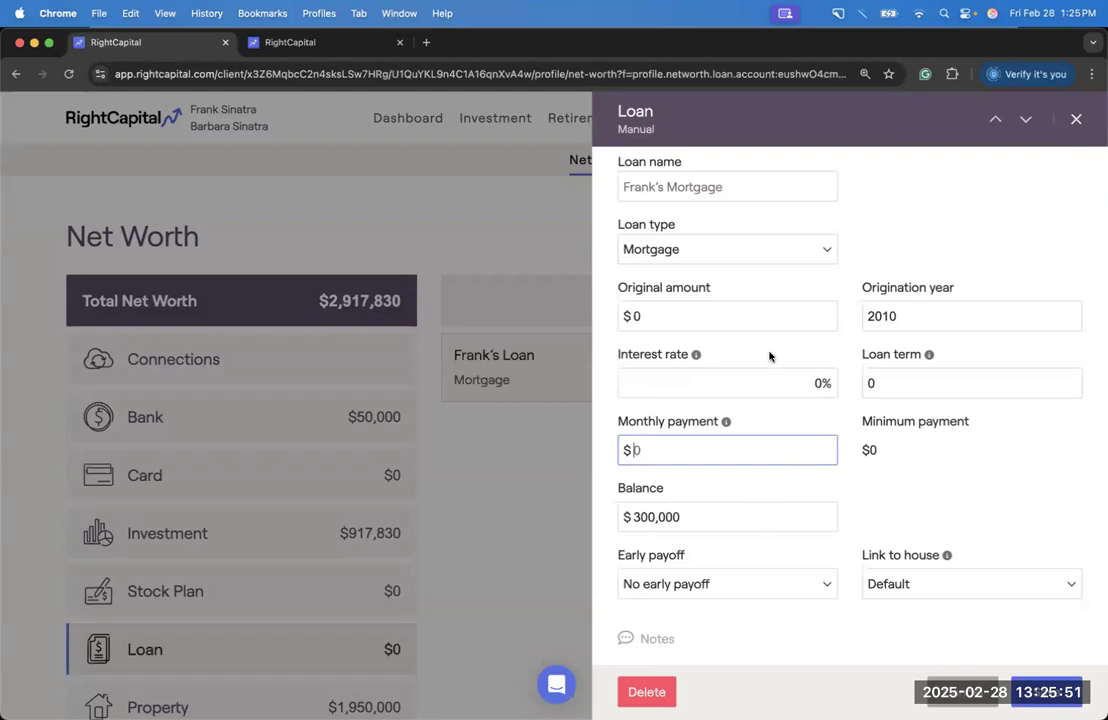
pyautogui.click(737, 316)
pyautogui.write('400,000')
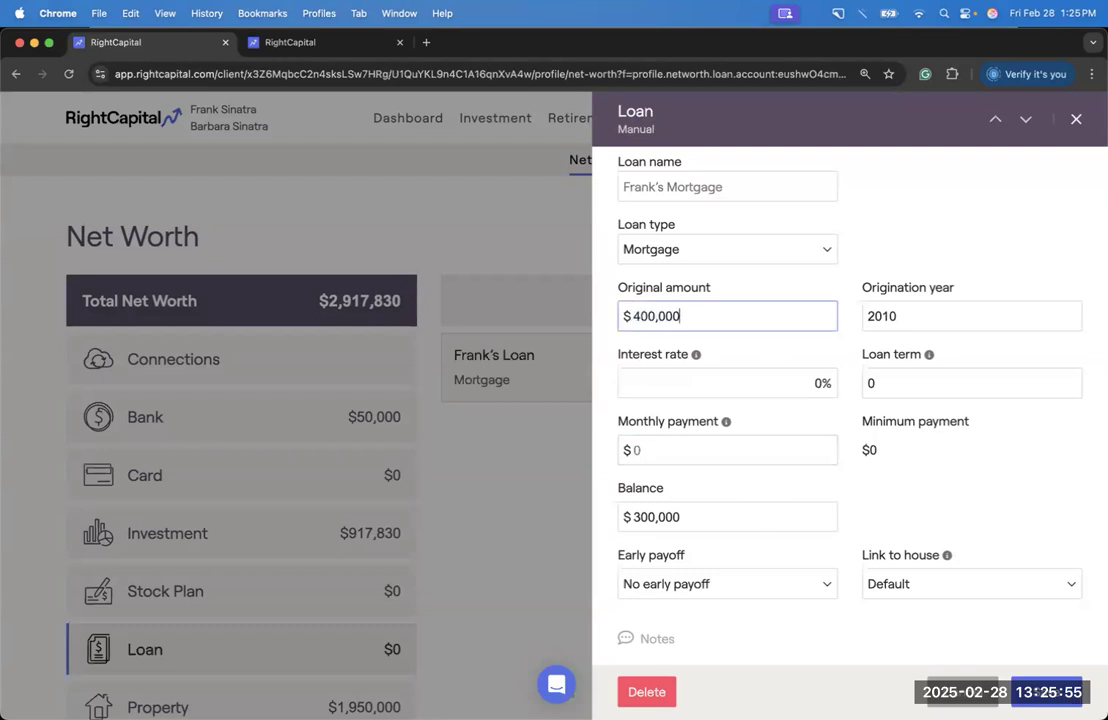
# Step: Set the mortgage's interest rate to 5% and its loan term to 30, and save the loan
pyautogui.click(814, 384)
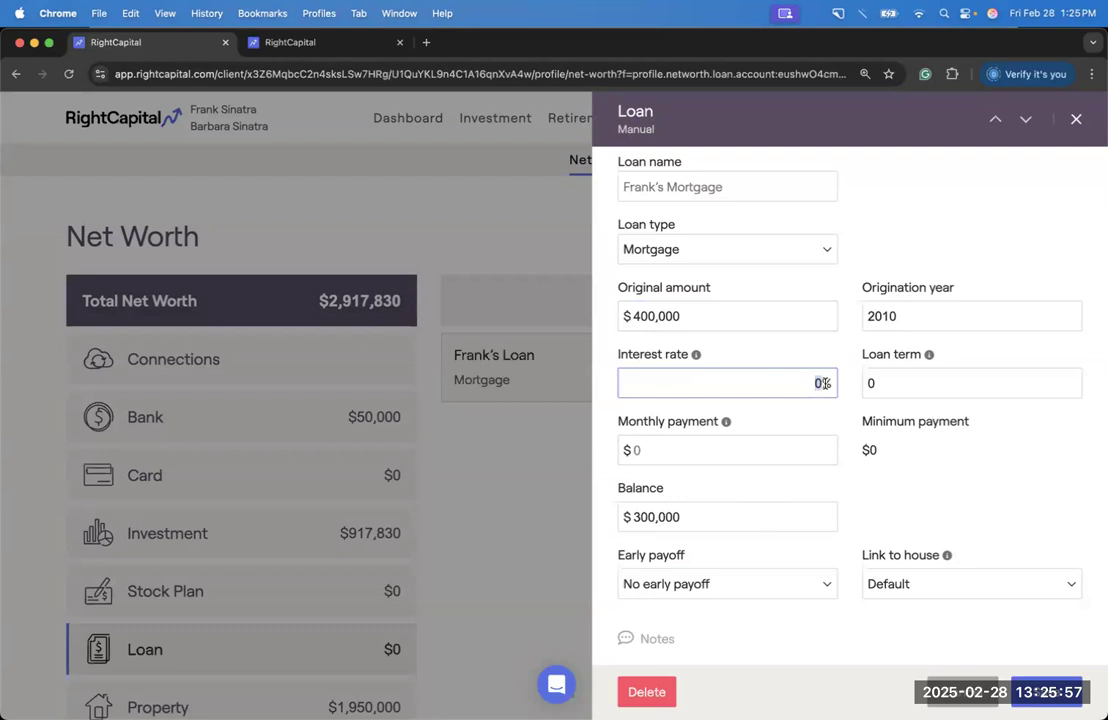
pyautogui.write('5')
pyautogui.click(869, 383)
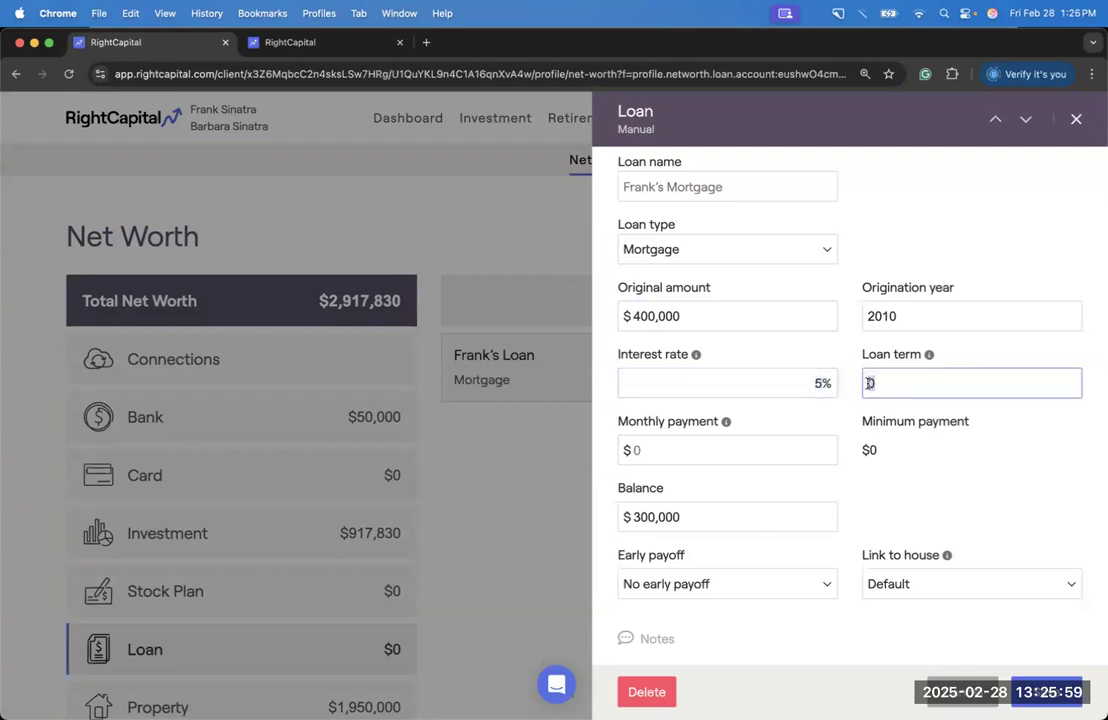
pyautogui.write('30')
pyautogui.click(794, 353)
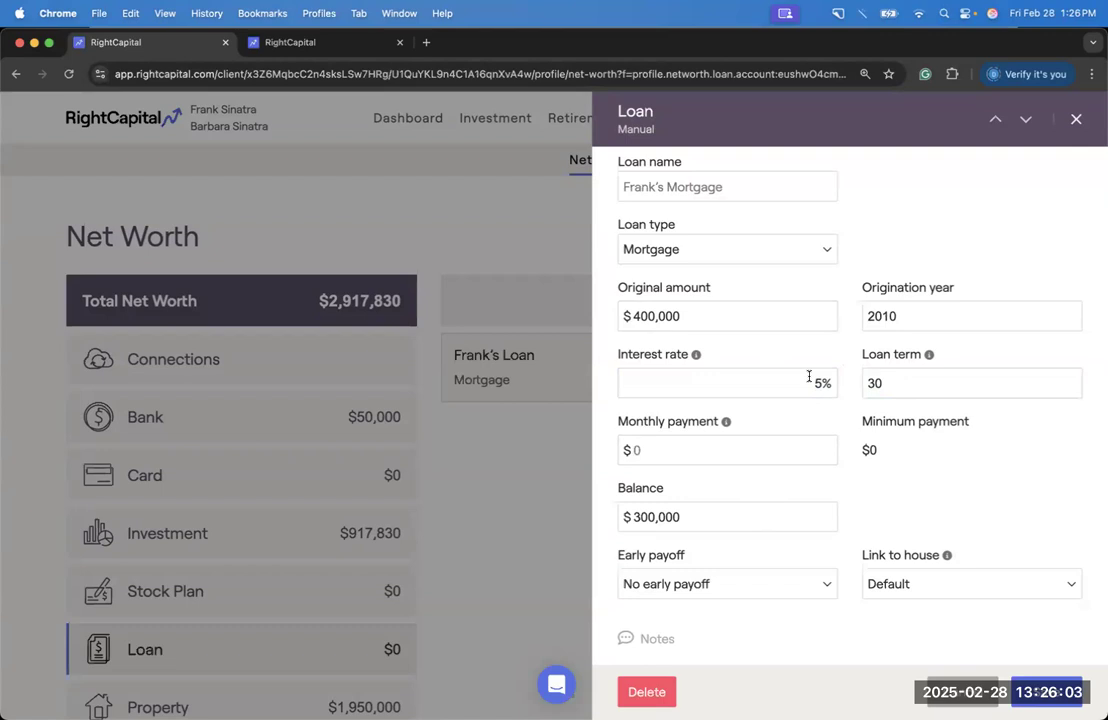
pyautogui.tripleClick(890, 455)
pyautogui.click(891, 456)
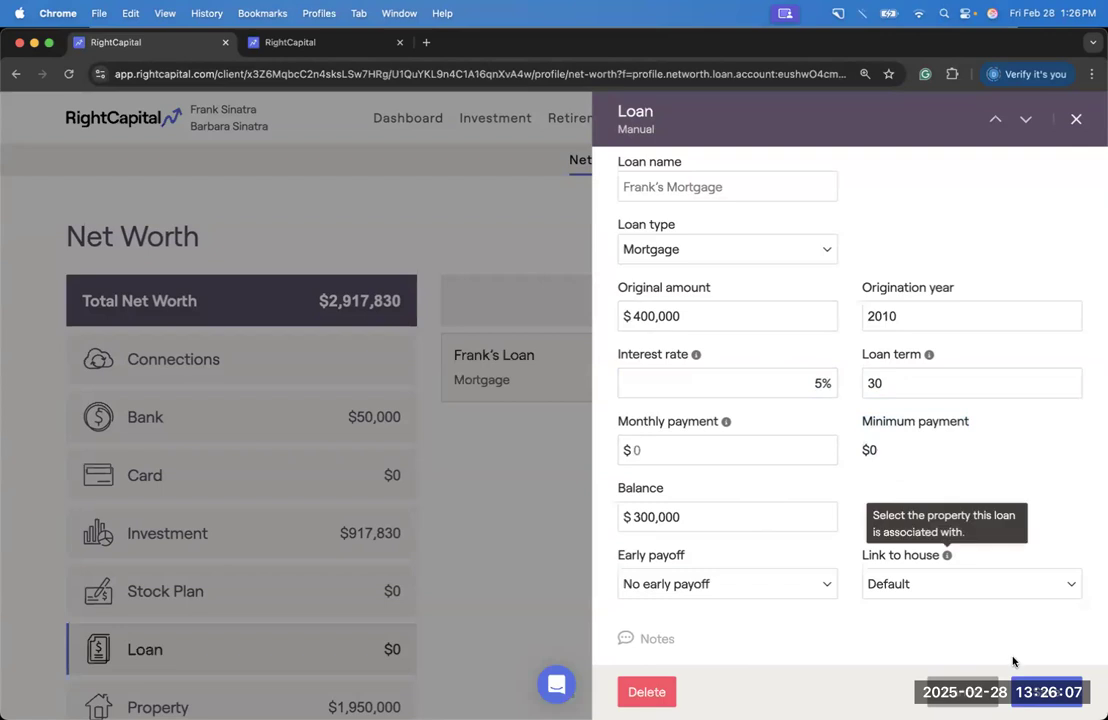
pyautogui.click(1046, 691)
# Step: Reopen the saved mortgage and copy its minimum payment of $2,147 into the monthly payment
pyautogui.click(663, 382)
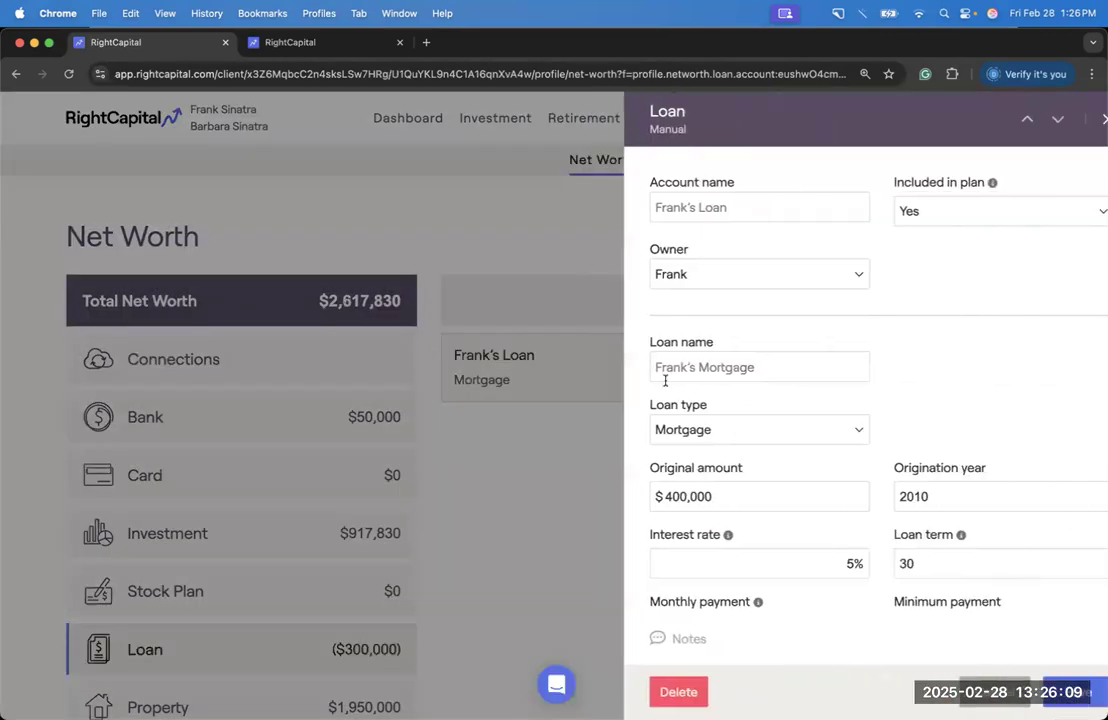
pyautogui.scroll(-3, 793, 376)
pyautogui.scroll(-1, 793, 376)
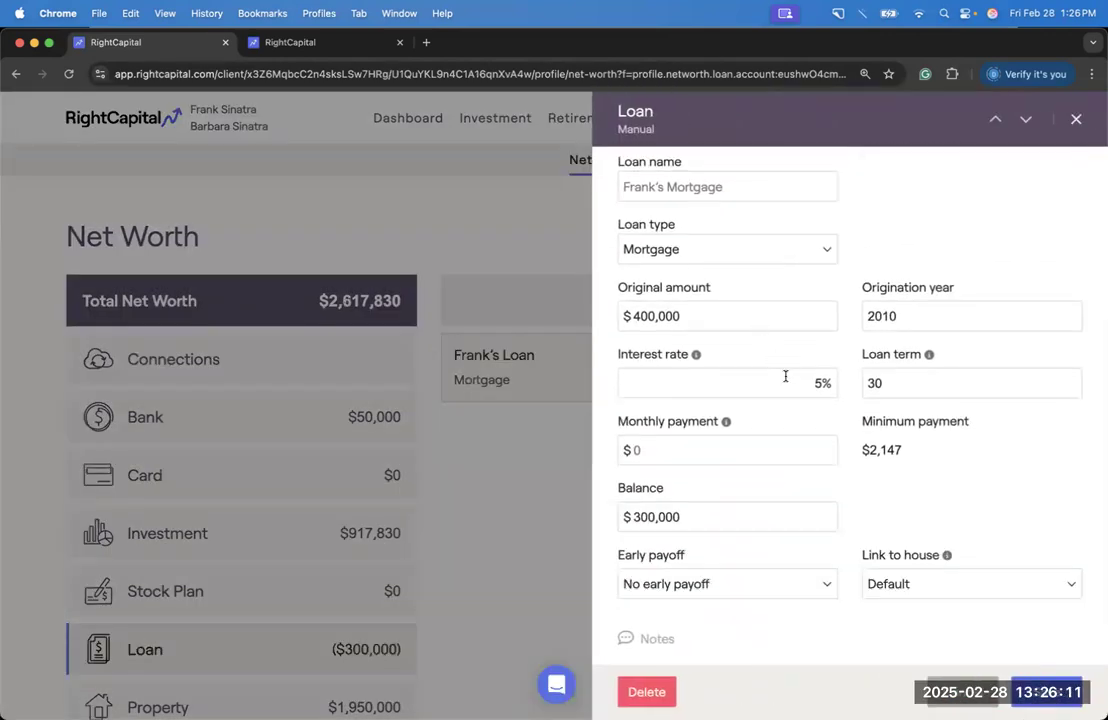
pyautogui.doubleClick(895, 450)
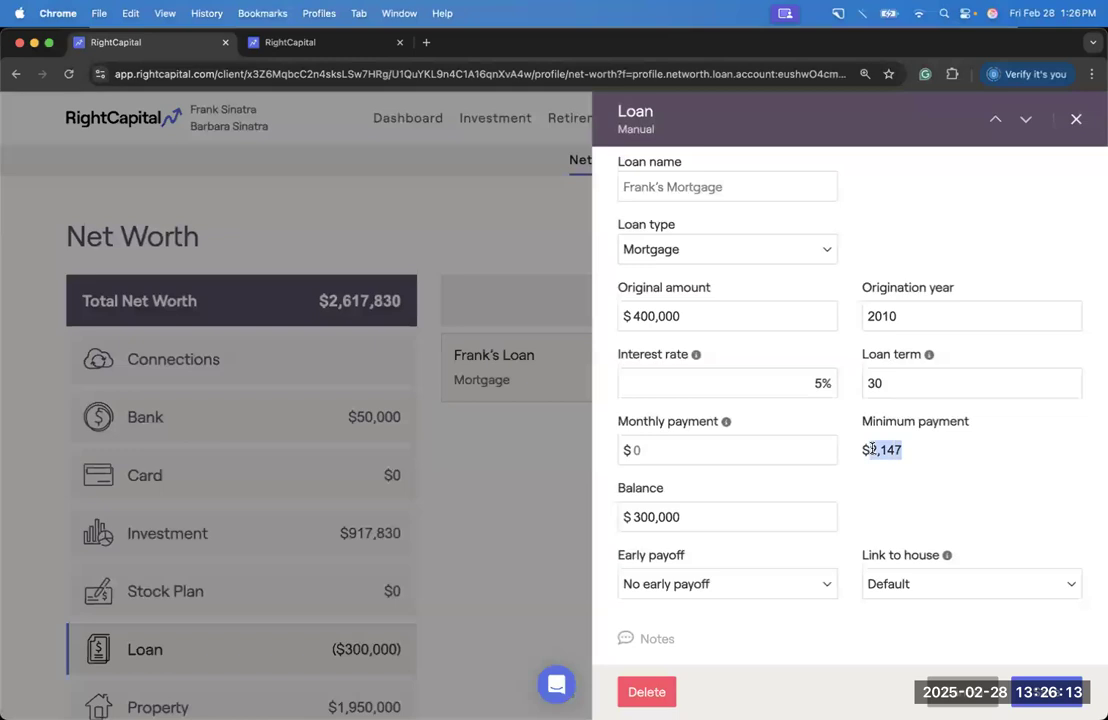
pyautogui.press('super+c')
pyautogui.click(722, 452)
pyautogui.press('super+v')
pyautogui.click(934, 488)
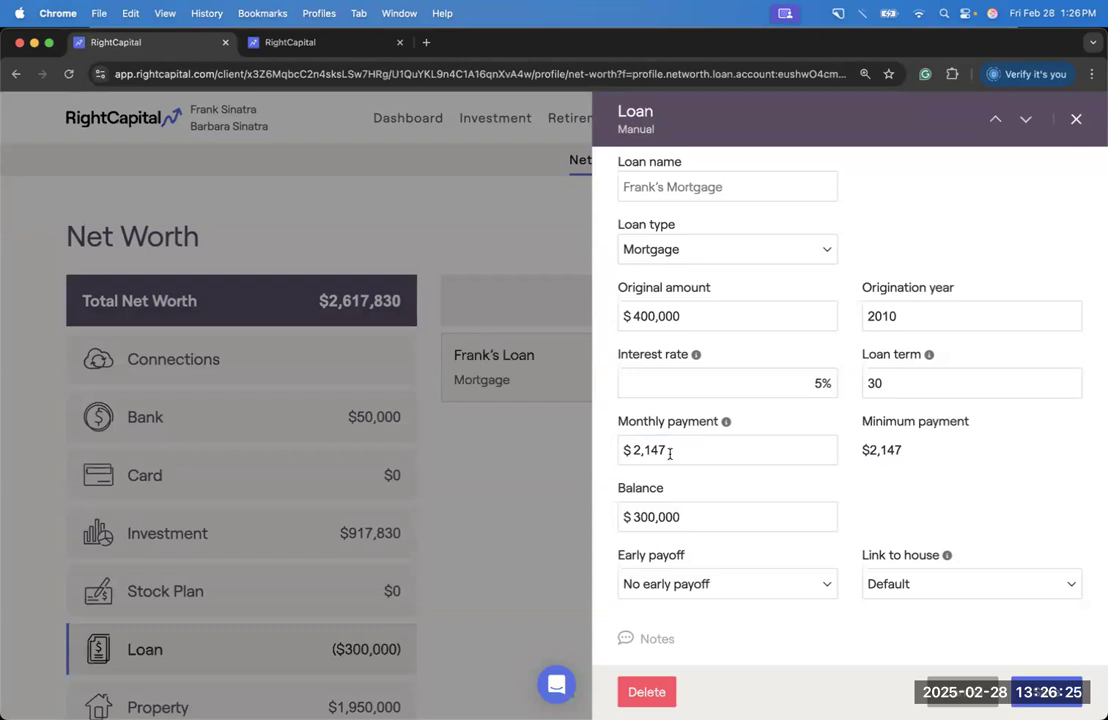
# Step: Set the mortgage's monthly payment to $2,500
pyautogui.moveTo(669, 453); pyautogui.dragTo(644, 452)
pyautogui.write('5000')
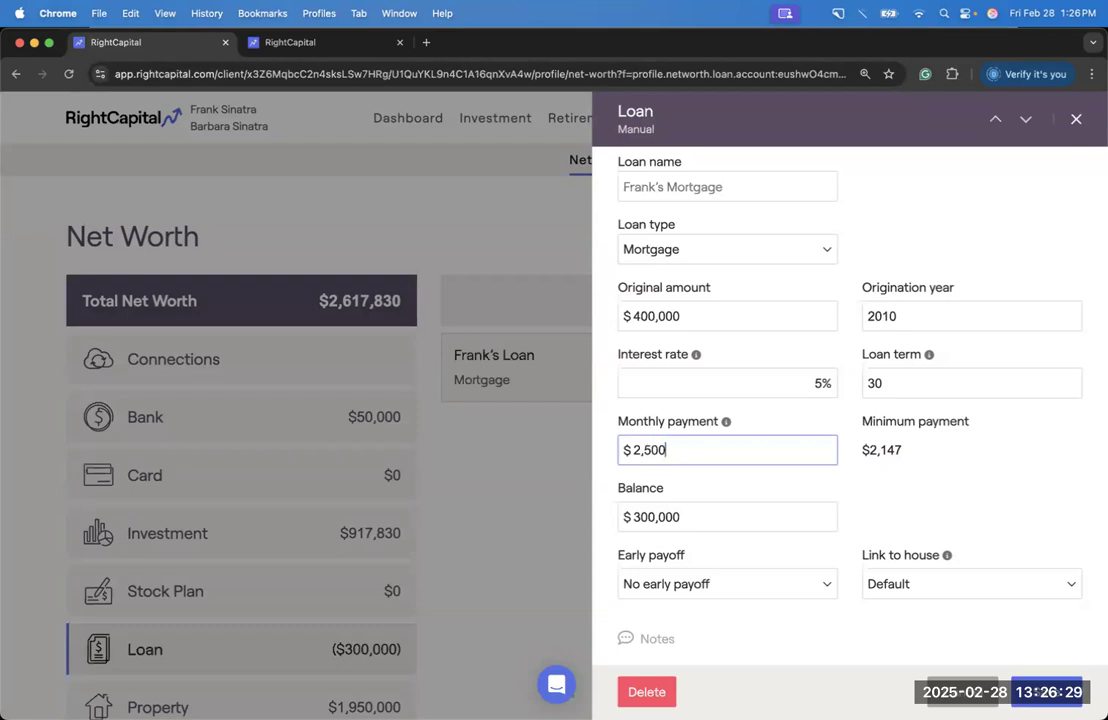
# Step: Change the mortgage's monthly payment to $2,000
pyautogui.press('BackSpace')
pyautogui.moveTo(673, 451); pyautogui.dragTo(647, 451)
pyautogui.write('000')
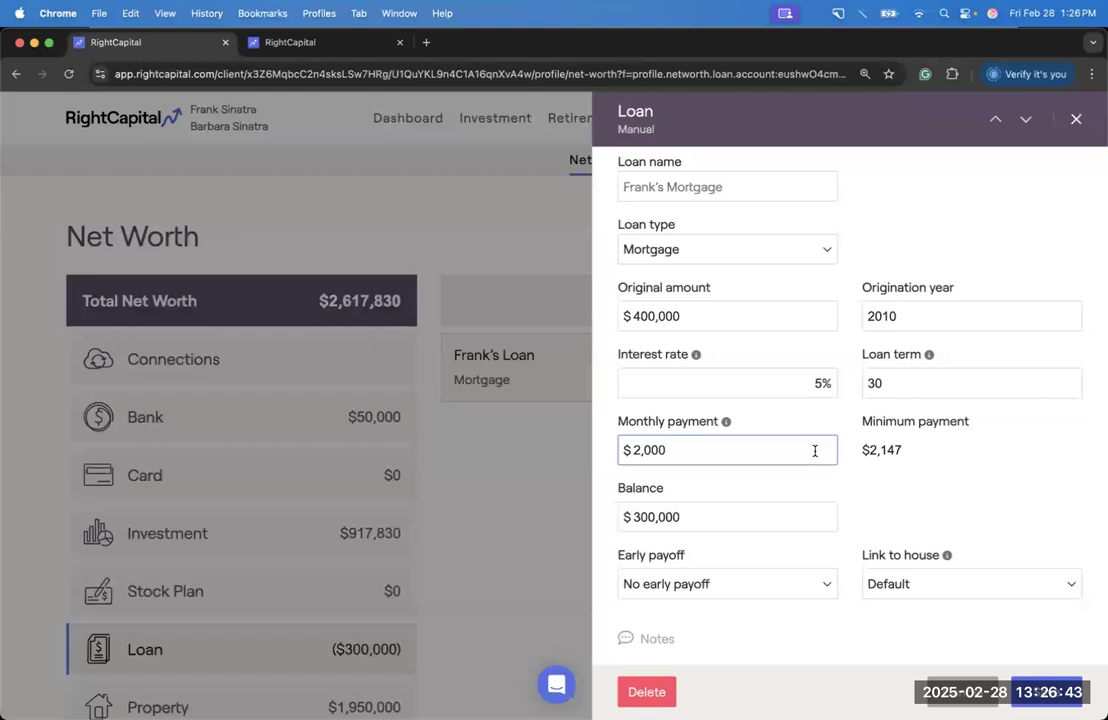
# Step: Copy the mortgage's minimum payment of $2,147 into its monthly payment
pyautogui.moveTo(905, 453); pyautogui.dragTo(863, 451)
pyautogui.click(747, 450)
pyautogui.doubleClick(653, 451)
pyautogui.press('super+v')
pyautogui.click(922, 484)
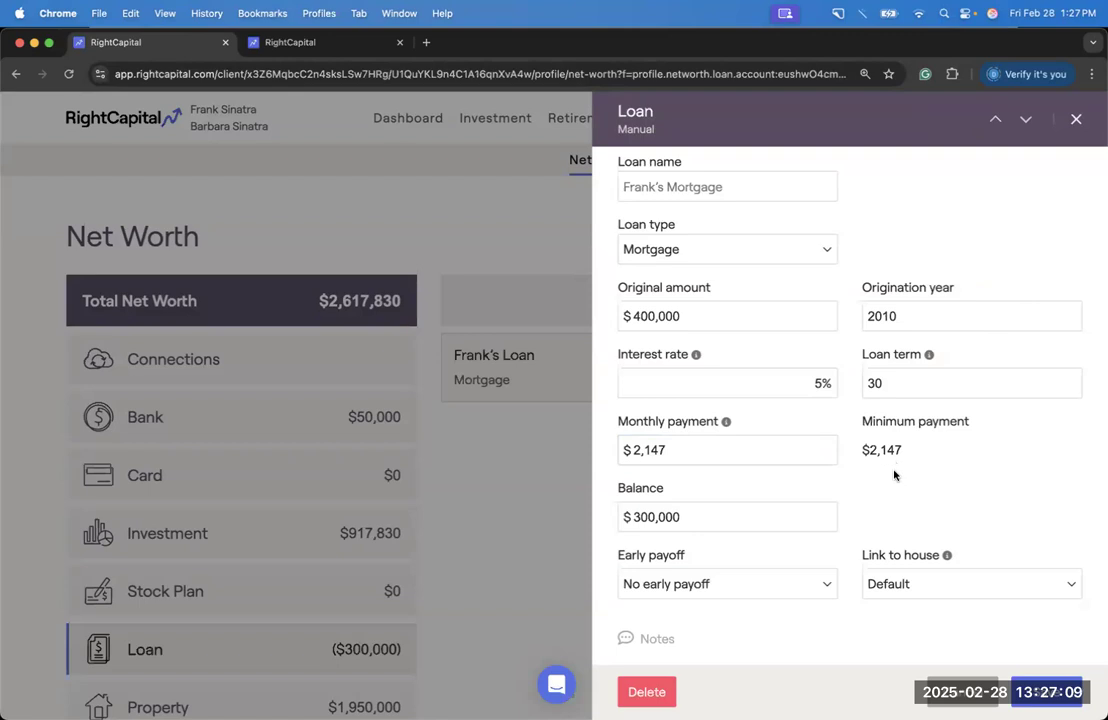
# Step: Link the mortgage to the Primary Home
pyautogui.moveTo(862, 555); pyautogui.dragTo(938, 558)
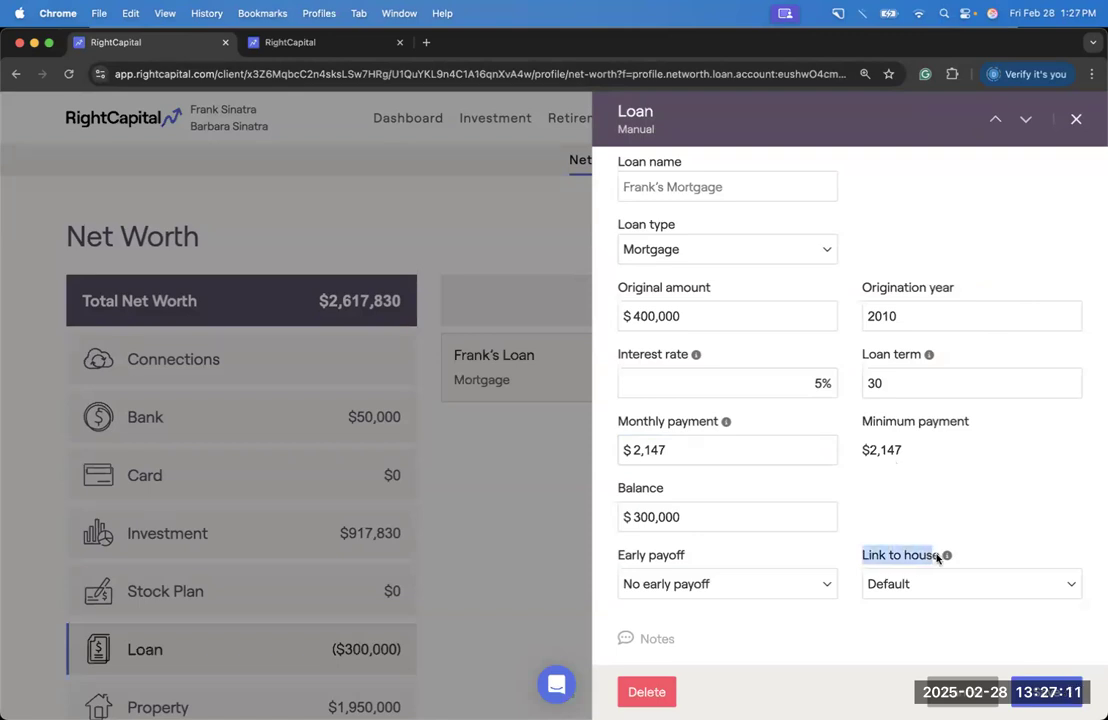
pyautogui.click(986, 556)
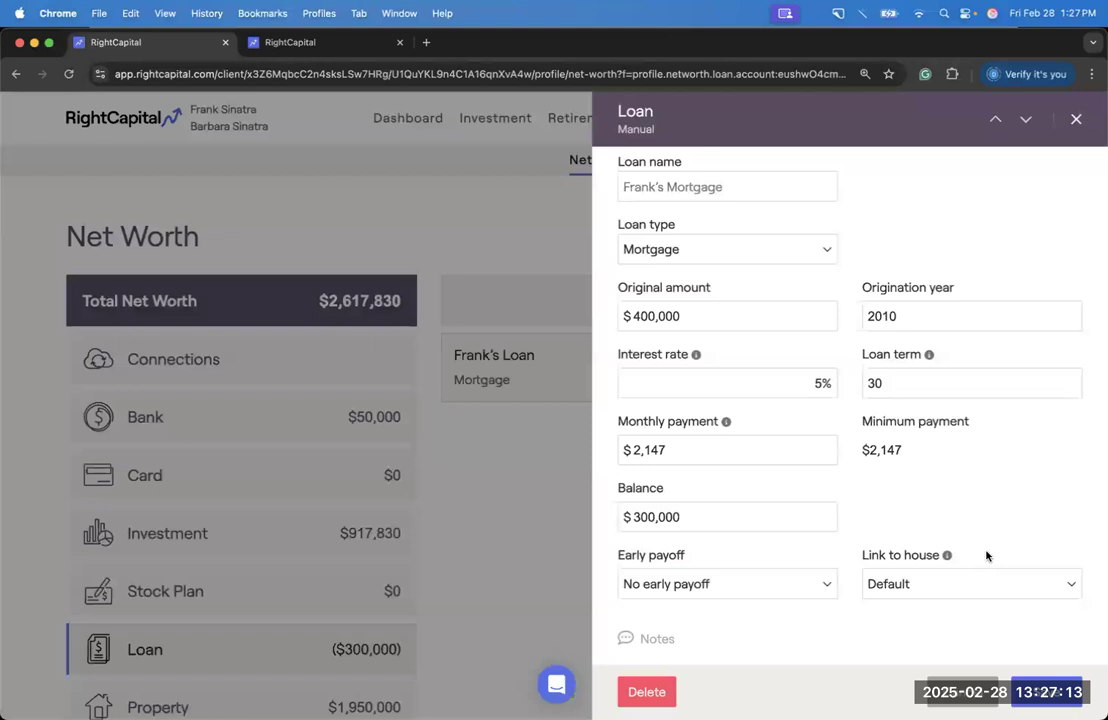
pyautogui.click(998, 585)
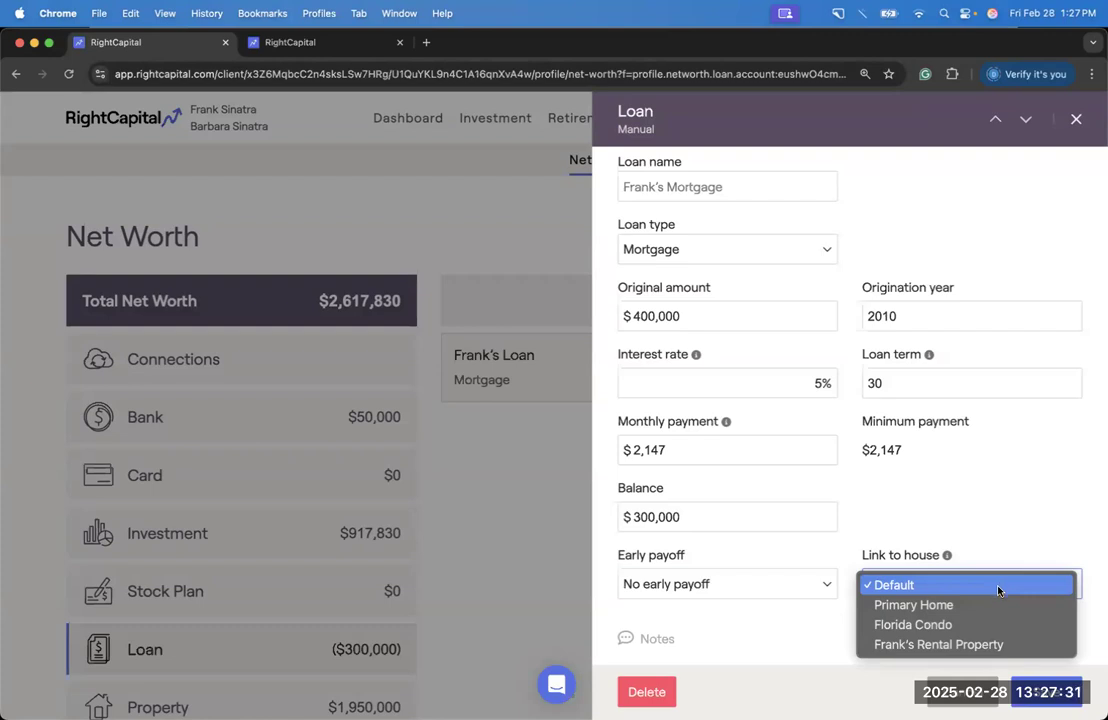
pyautogui.click(997, 601)
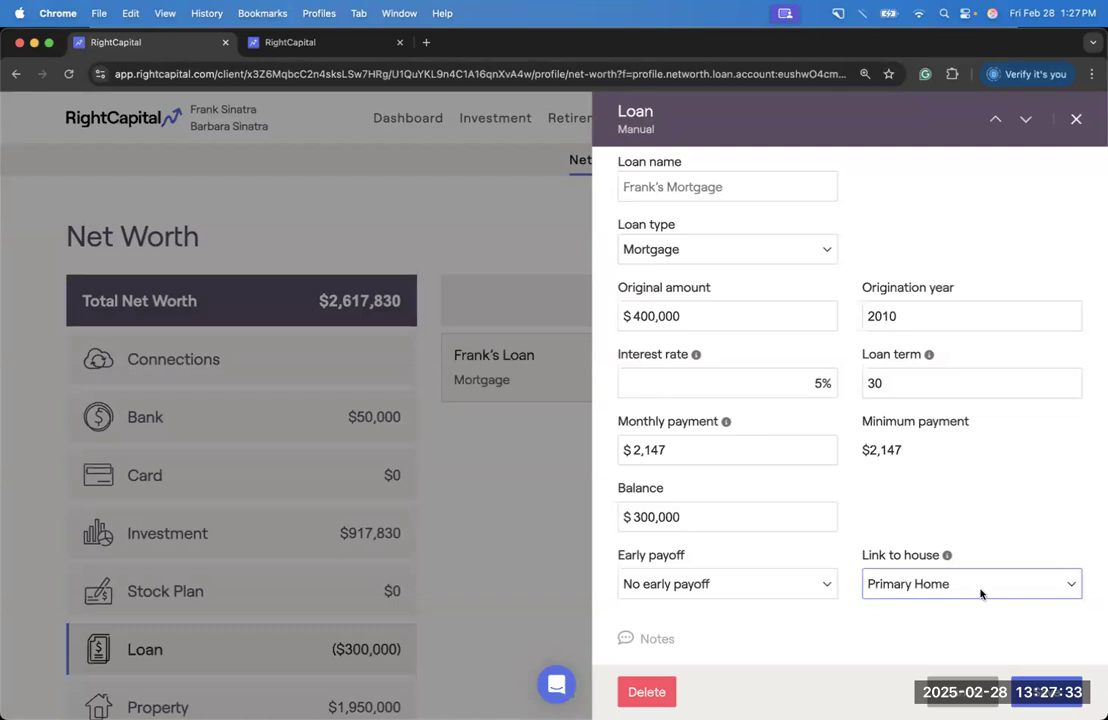
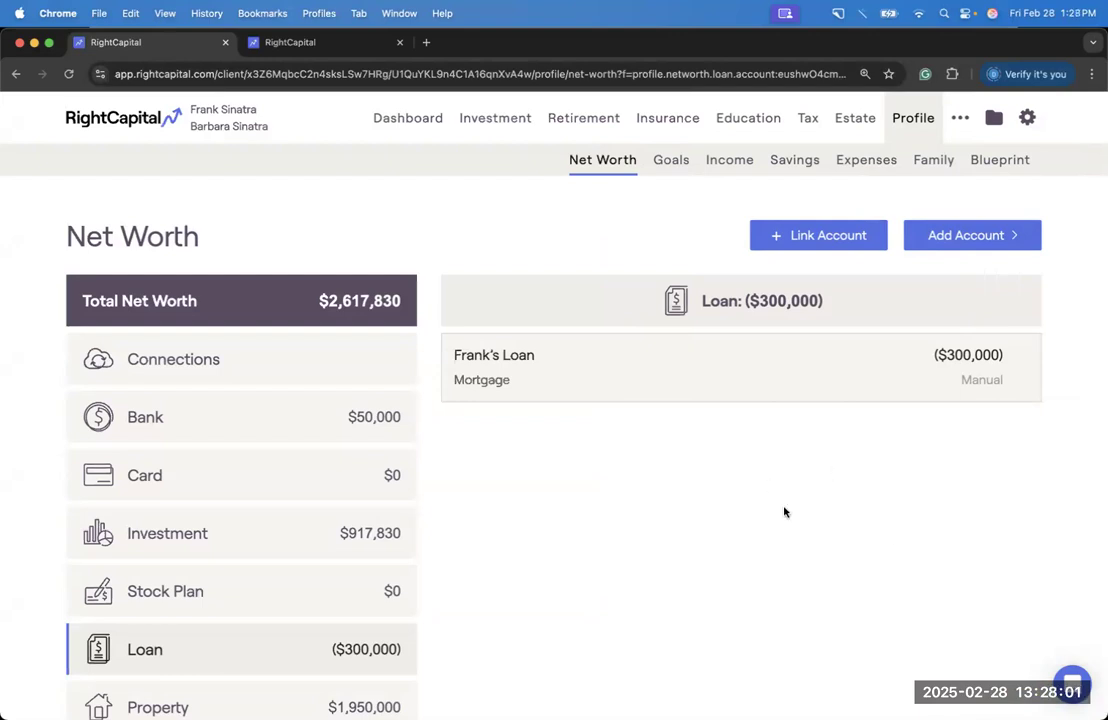
# Step: Open the retirement cash flow summary and review the Other Inflows breakdown of rental income and real estate sales
pyautogui.click(572, 125)
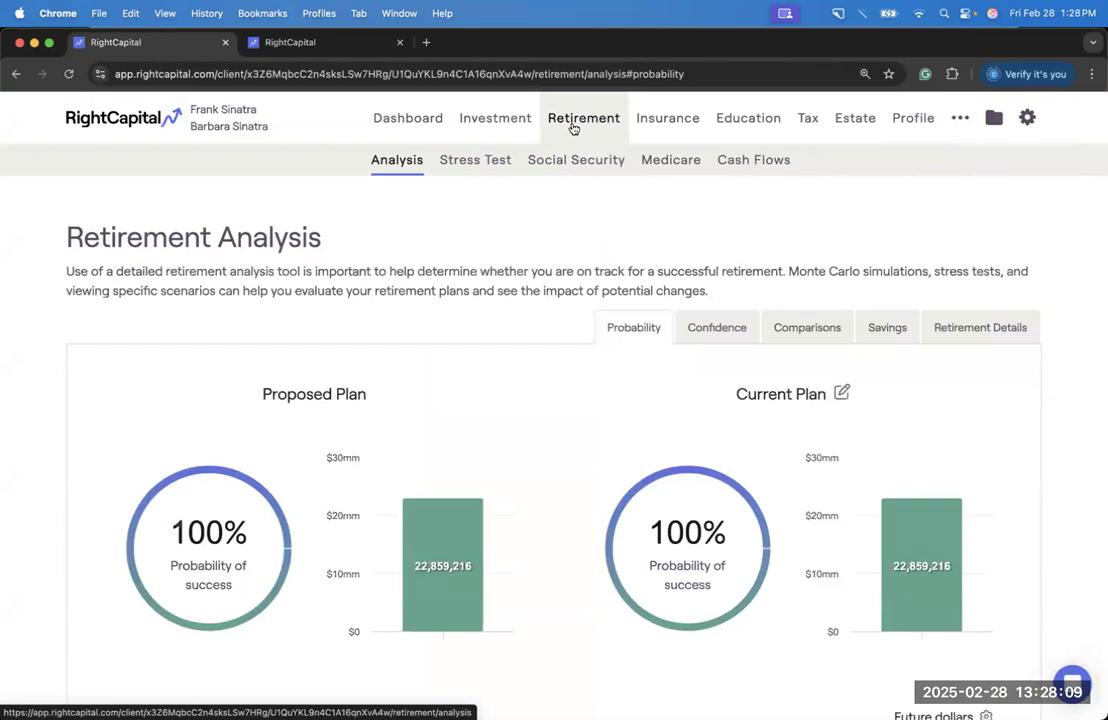
pyautogui.click(727, 168)
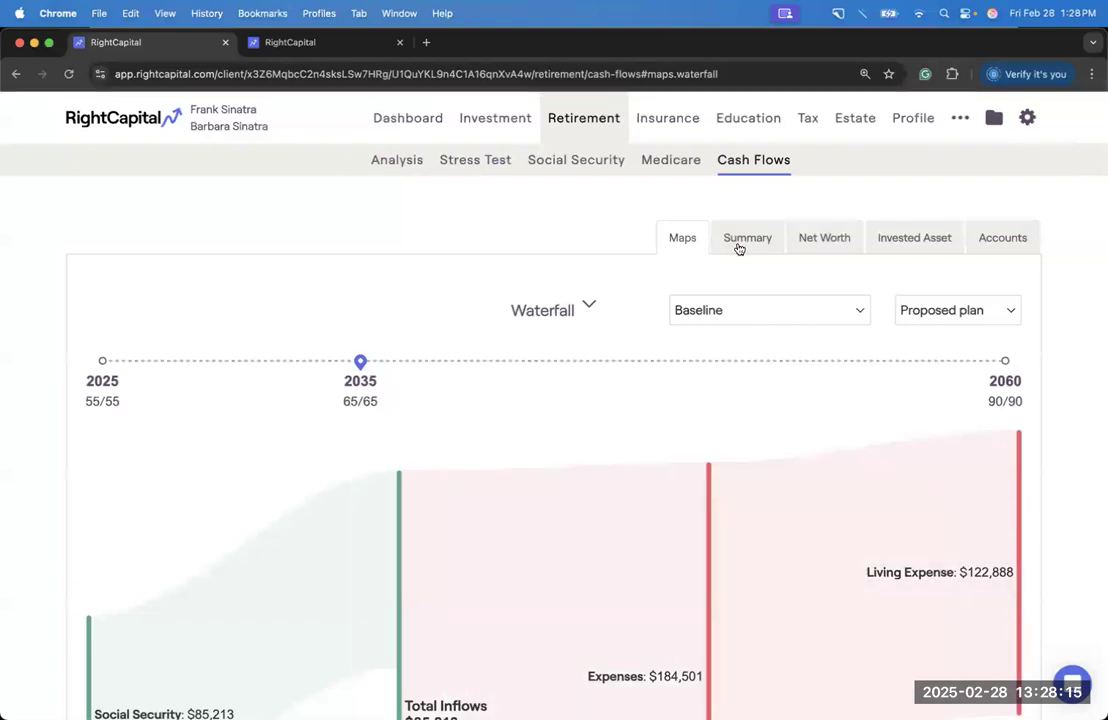
pyautogui.click(740, 243)
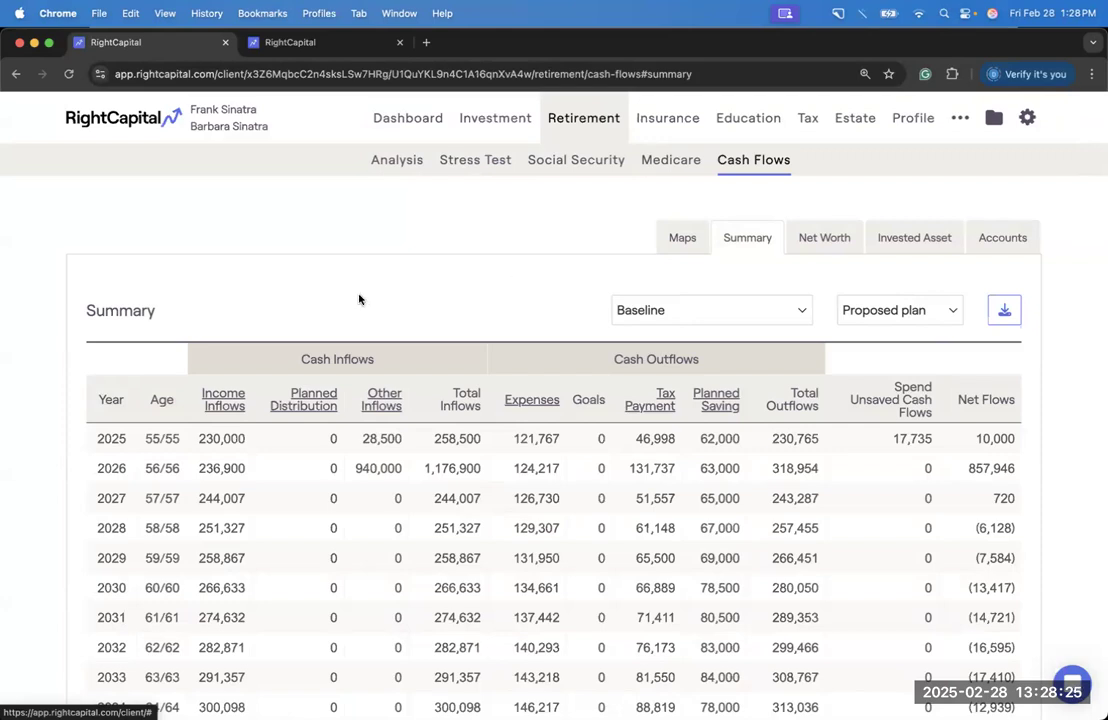
pyautogui.click(379, 400)
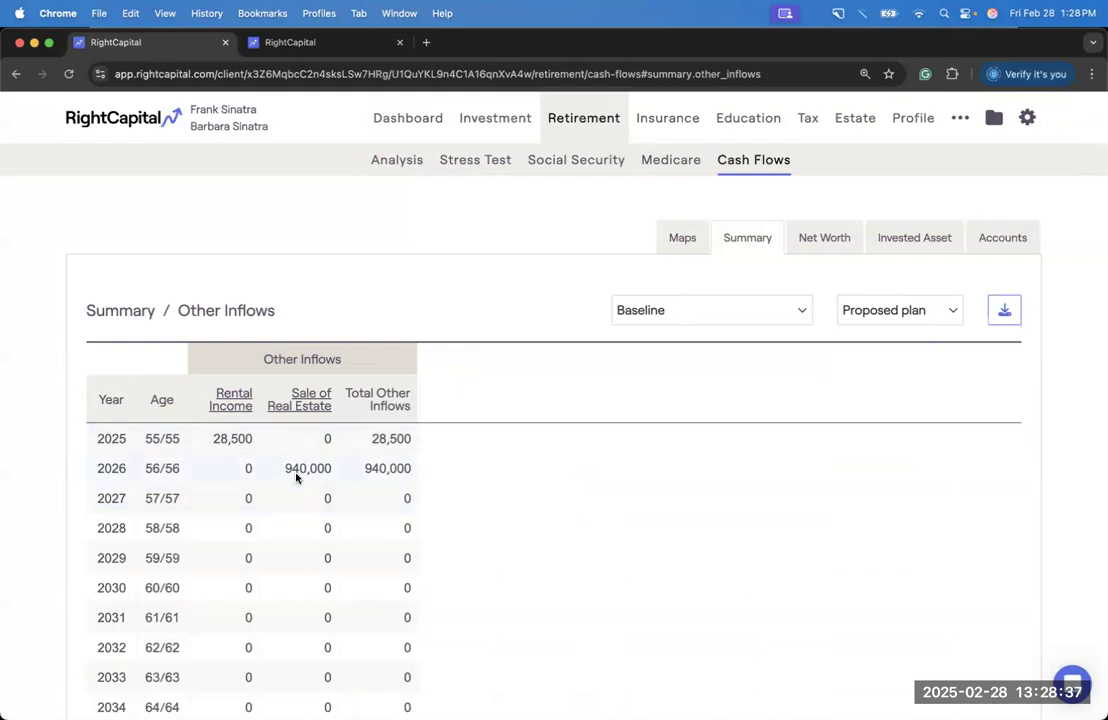
pyautogui.scroll(-2, 296, 478)
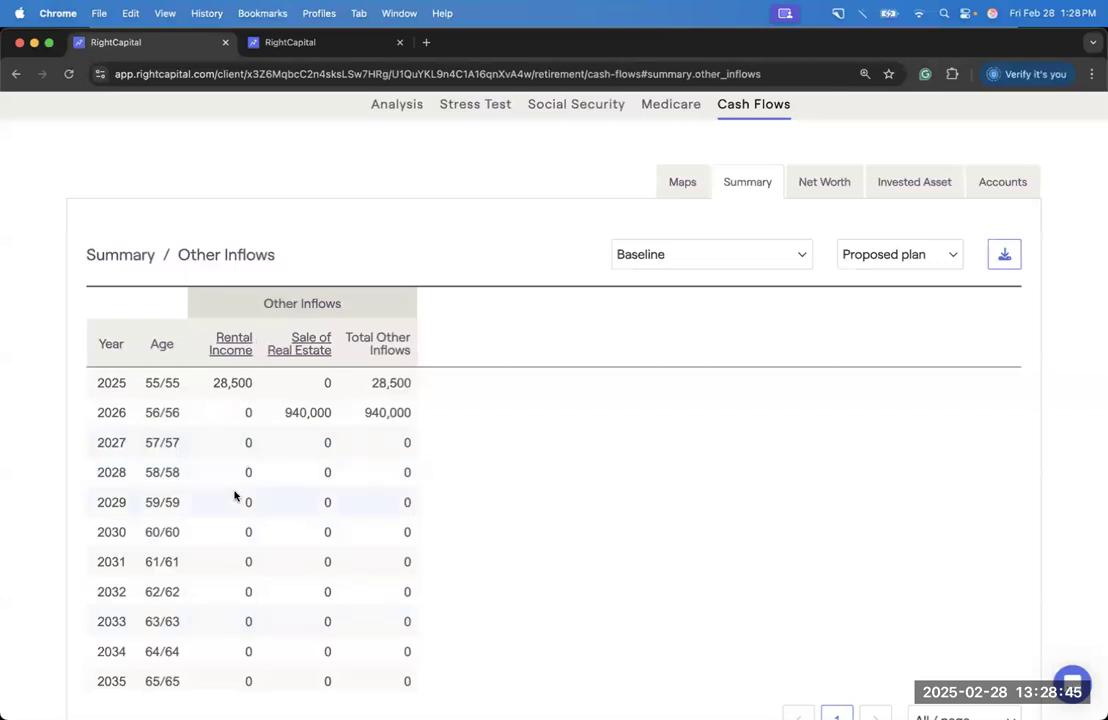
pyautogui.click(139, 257)
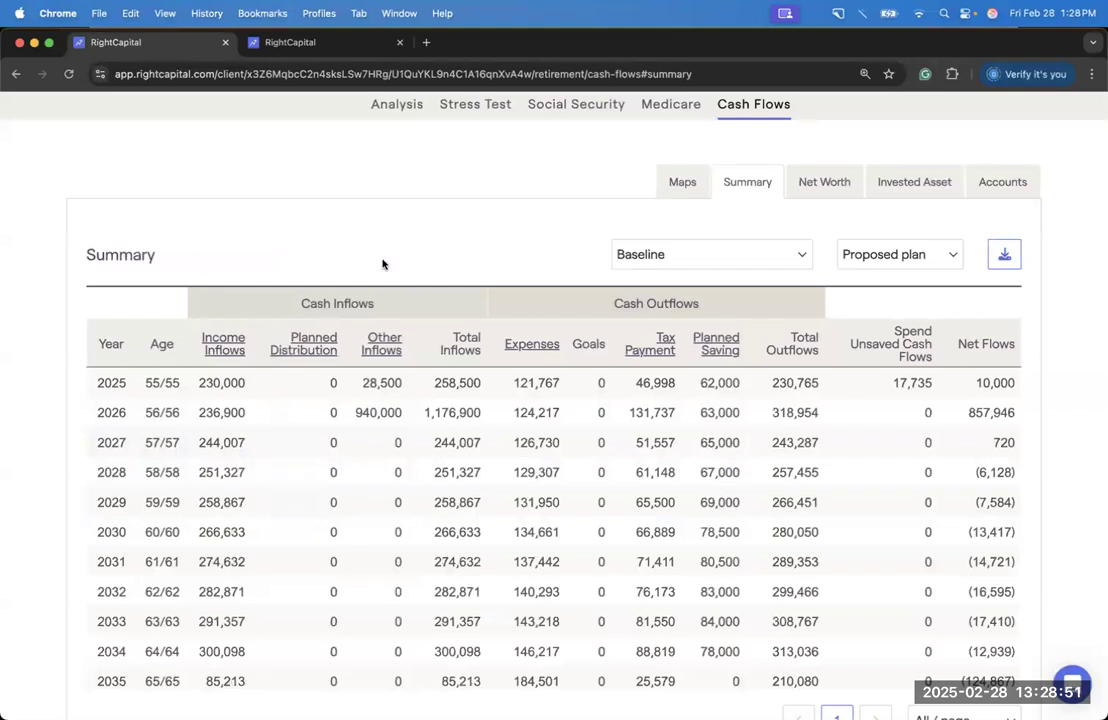
# Step: Review the Housing breakdown of the projected expenses, including mortgage principal and interest
pyautogui.scroll(2, 428, 272)
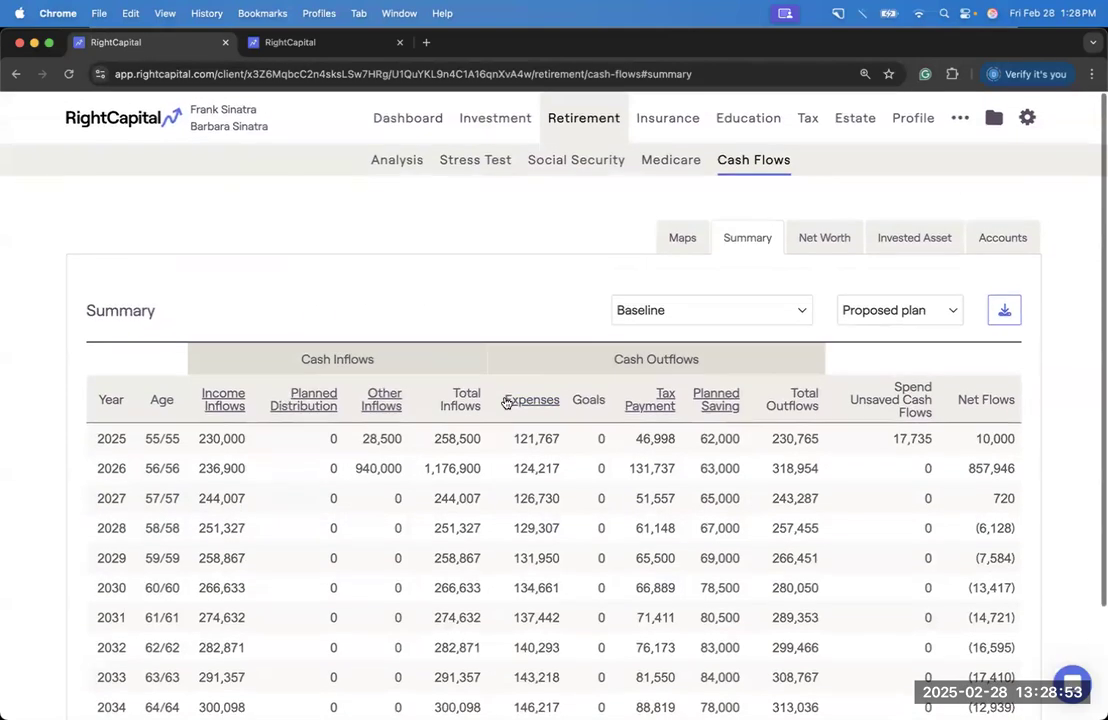
pyautogui.click(522, 404)
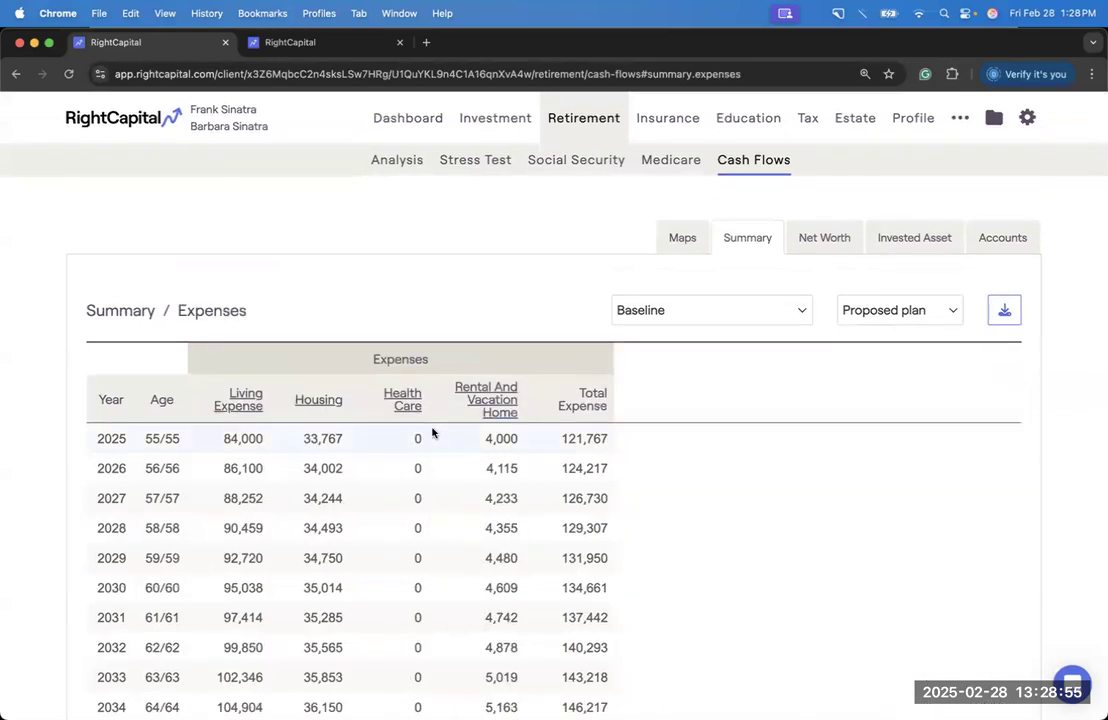
pyautogui.click(317, 405)
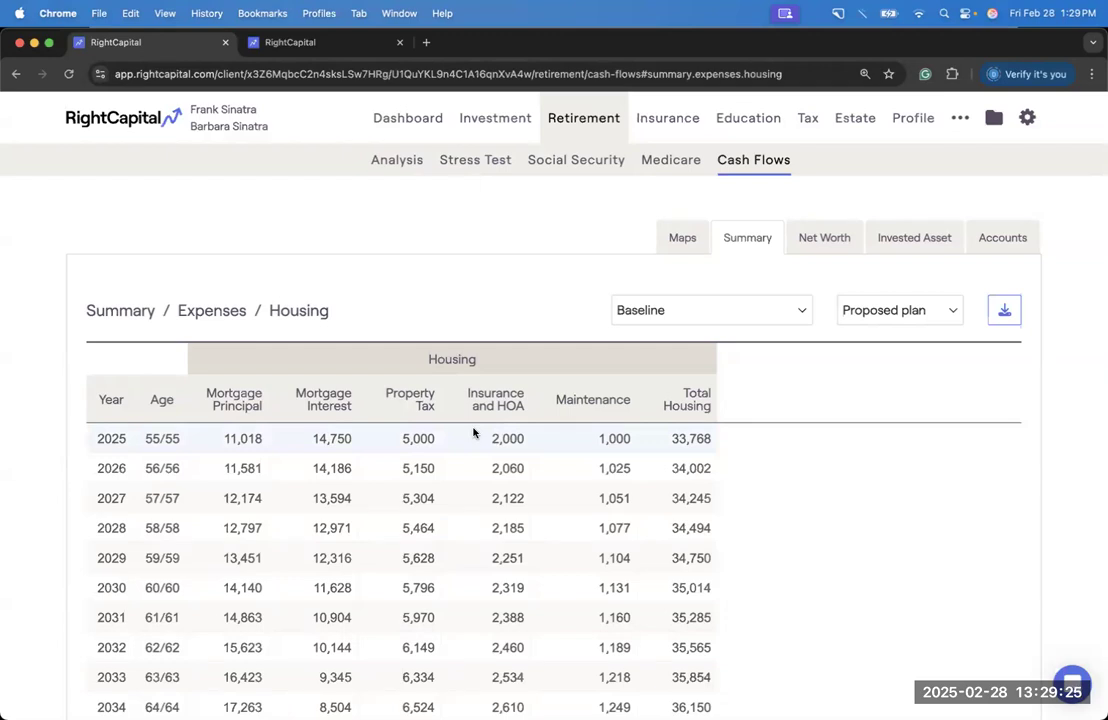
pyautogui.click(229, 313)
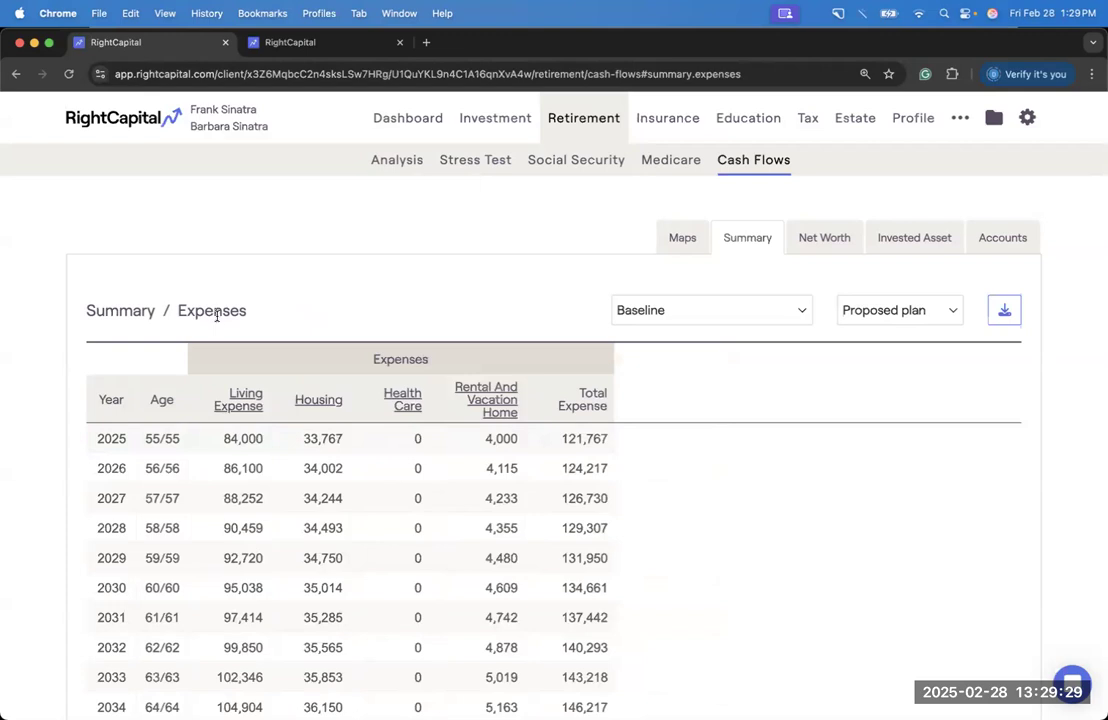
# Step: Review the Florida Condo's yearly property tax, insurance and maintenance within the Rental And Vacation Home expenses
pyautogui.click(492, 411)
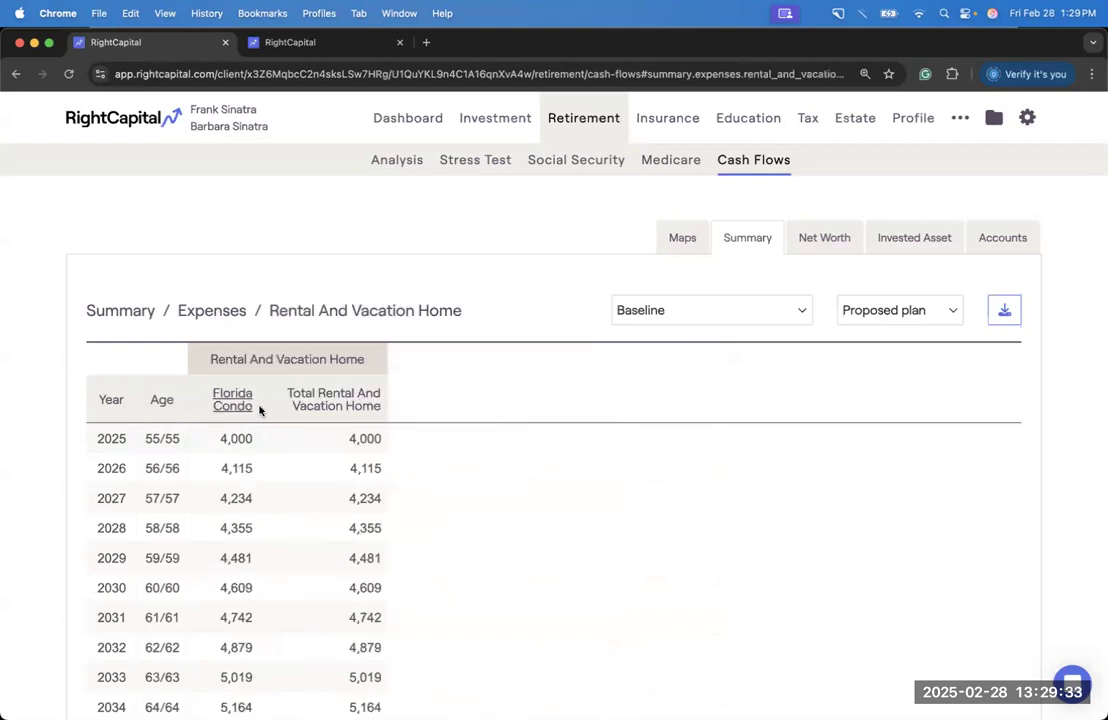
pyautogui.click(214, 402)
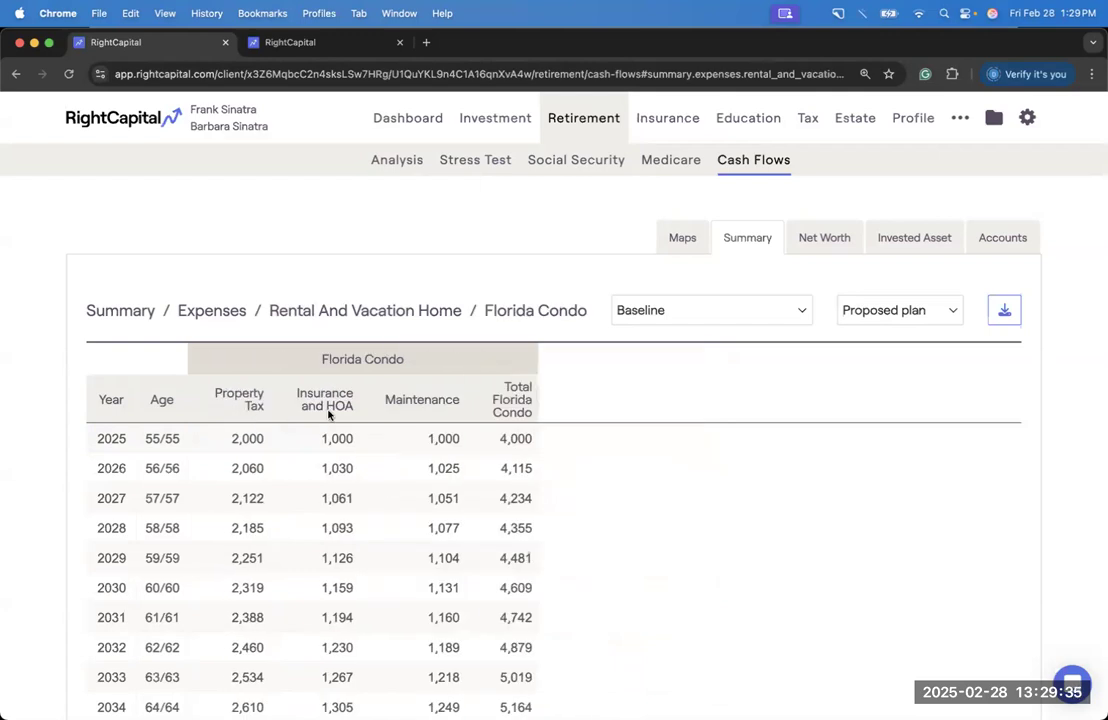
pyautogui.scroll(-2, 328, 414)
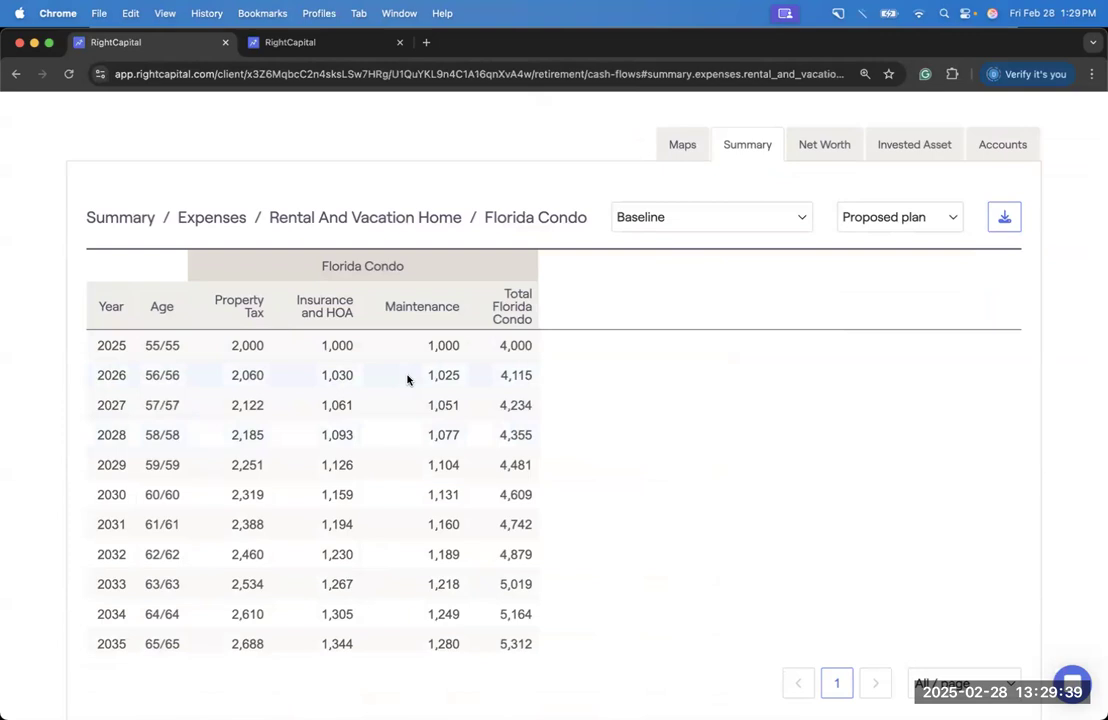
pyautogui.scroll(-10, 407, 380)
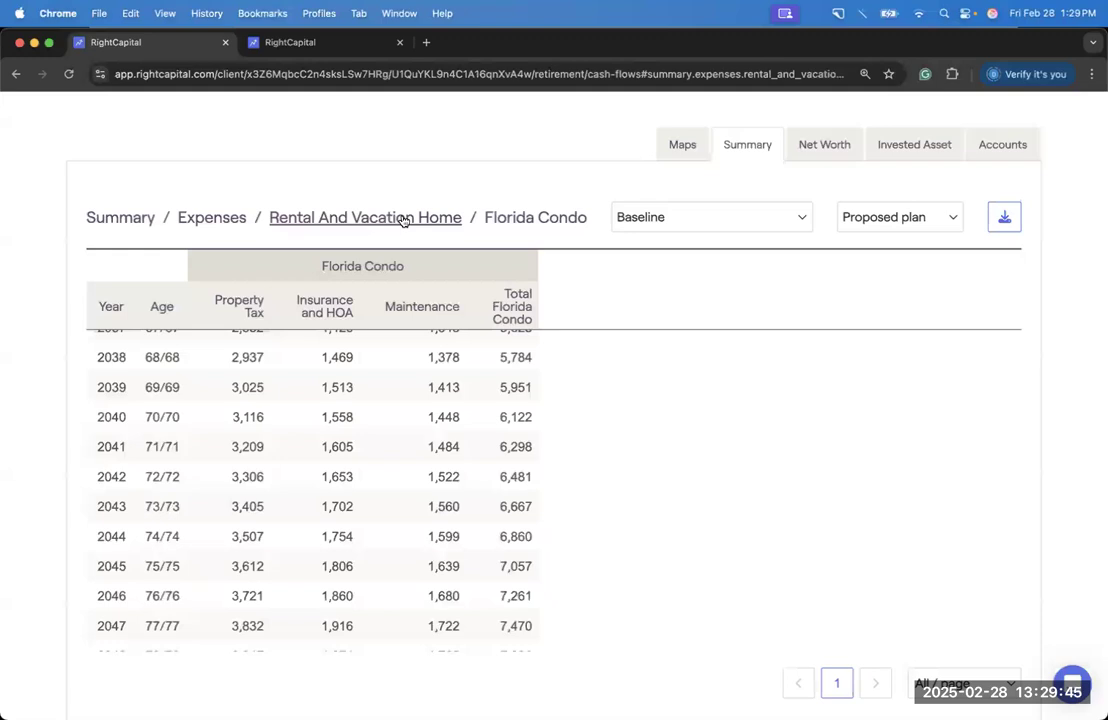
pyautogui.scroll(5, 408, 408)
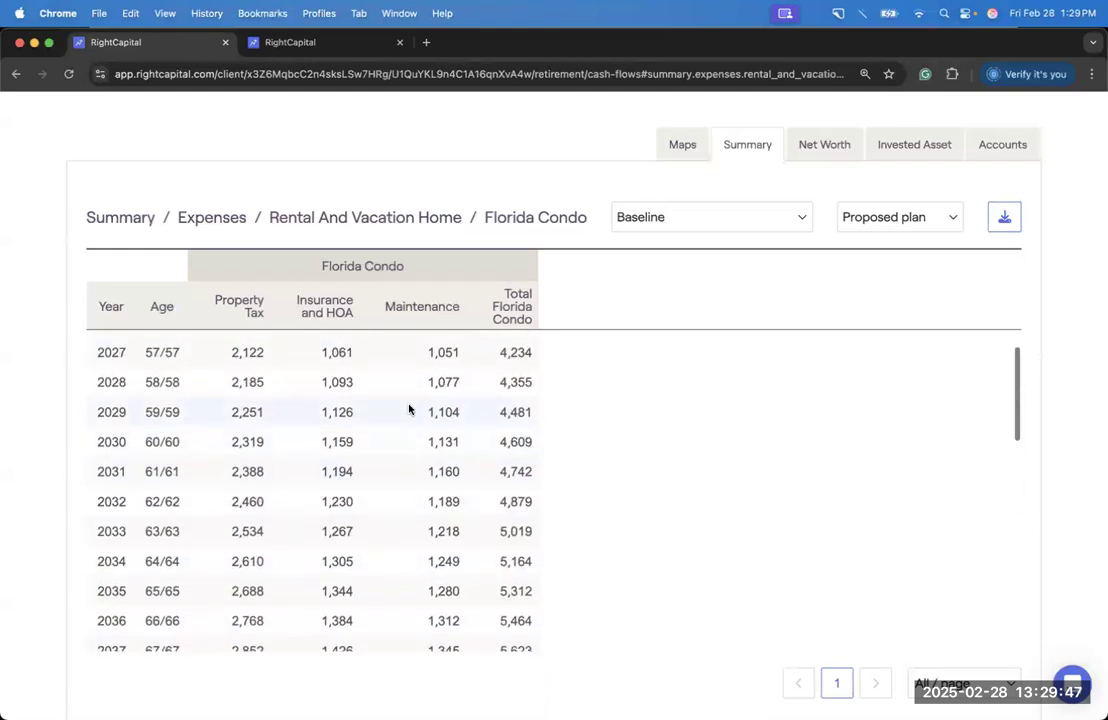
pyautogui.scroll(1, 408, 408)
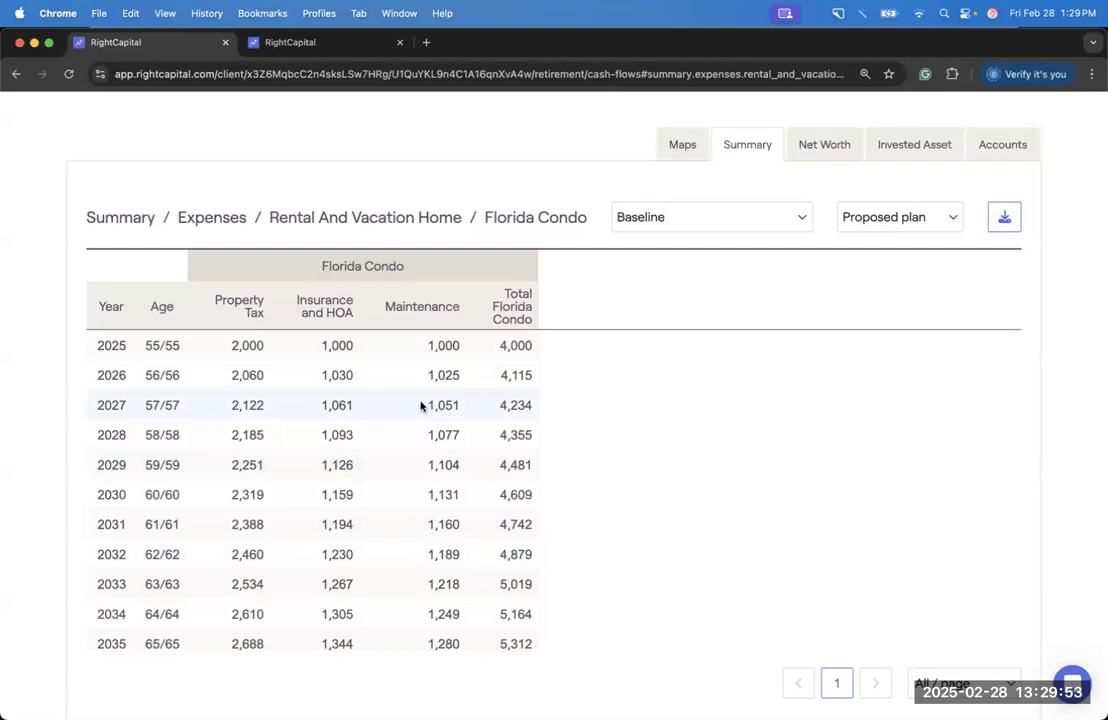
# Step: Open the projected net worth cash flows and review the Investment Properties and the Primary and Vacation Homes breakdowns
pyautogui.scroll(2, 810, 224)
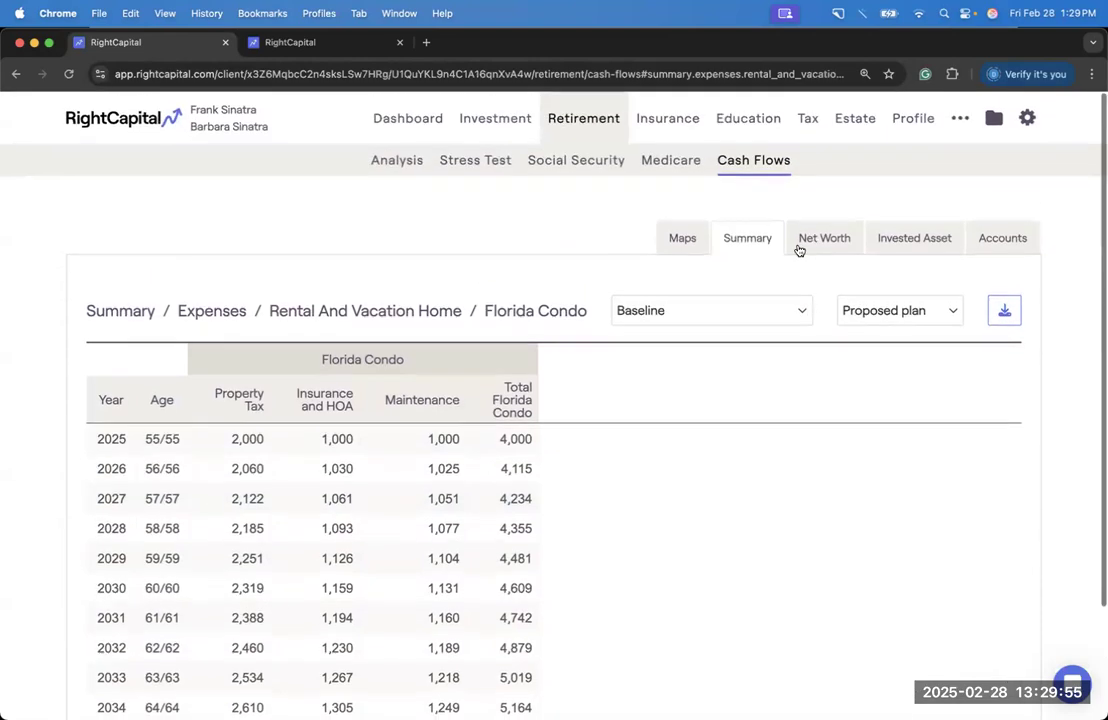
pyautogui.click(826, 240)
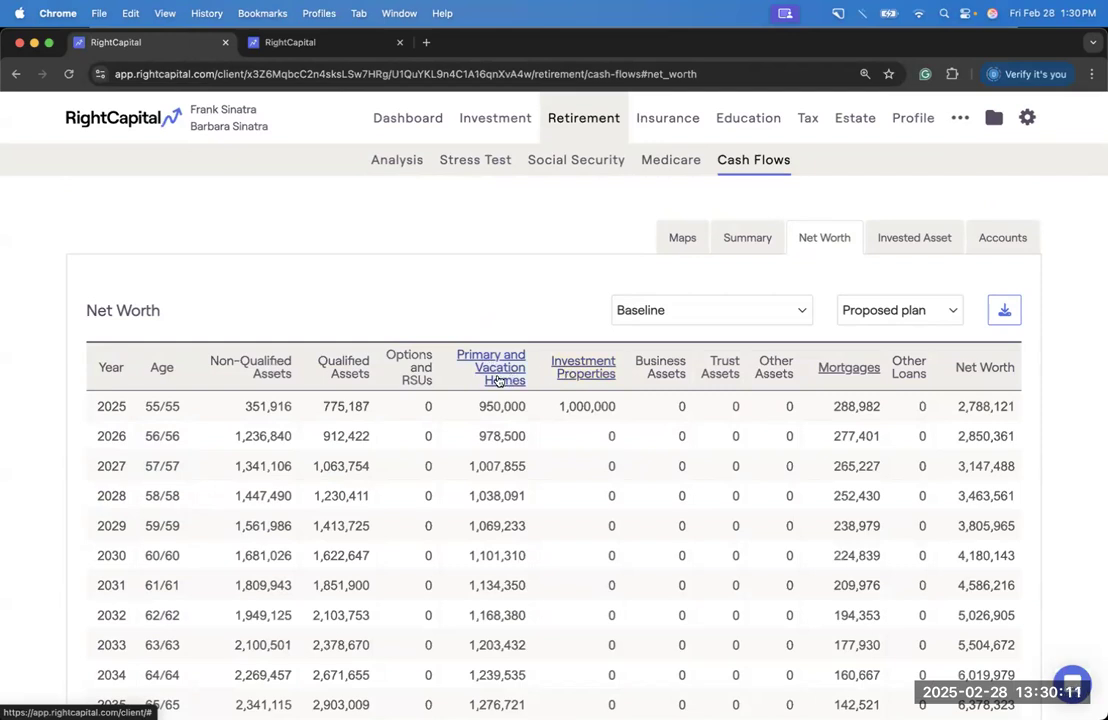
pyautogui.click(567, 378)
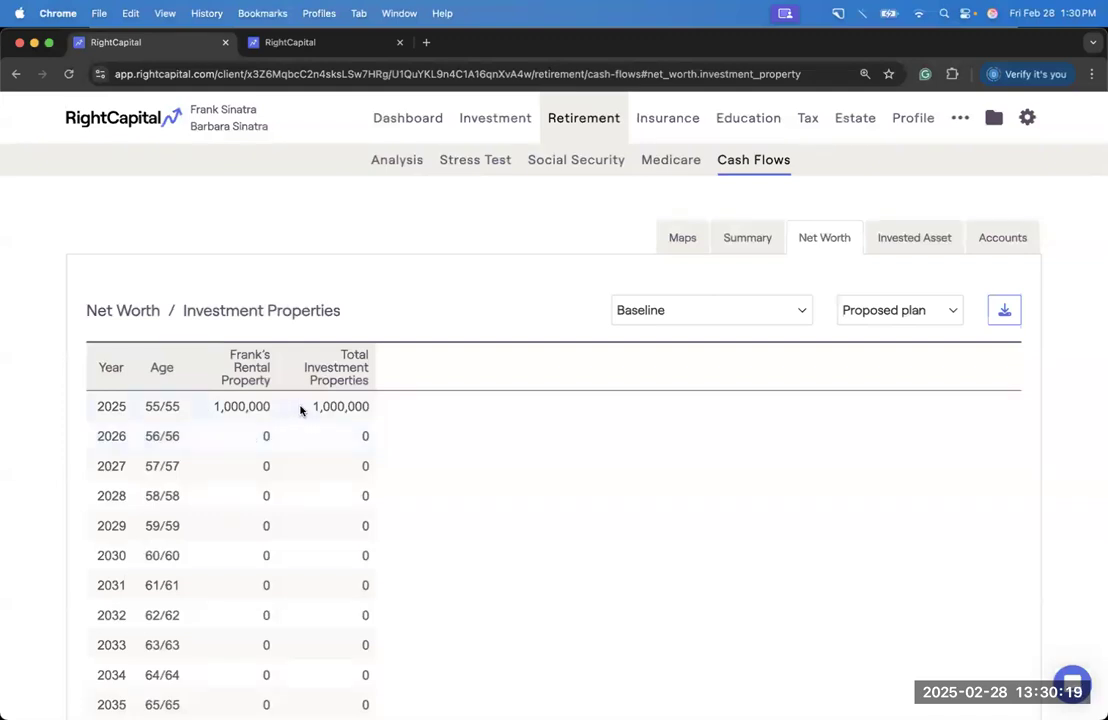
pyautogui.click(136, 312)
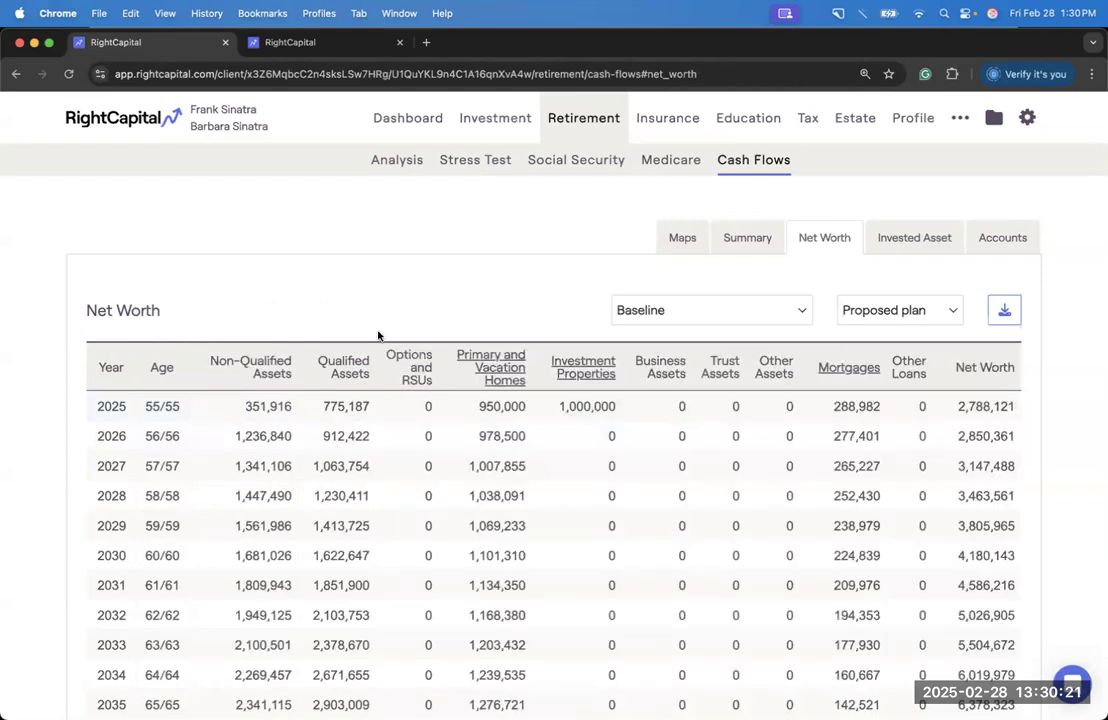
pyautogui.click(494, 372)
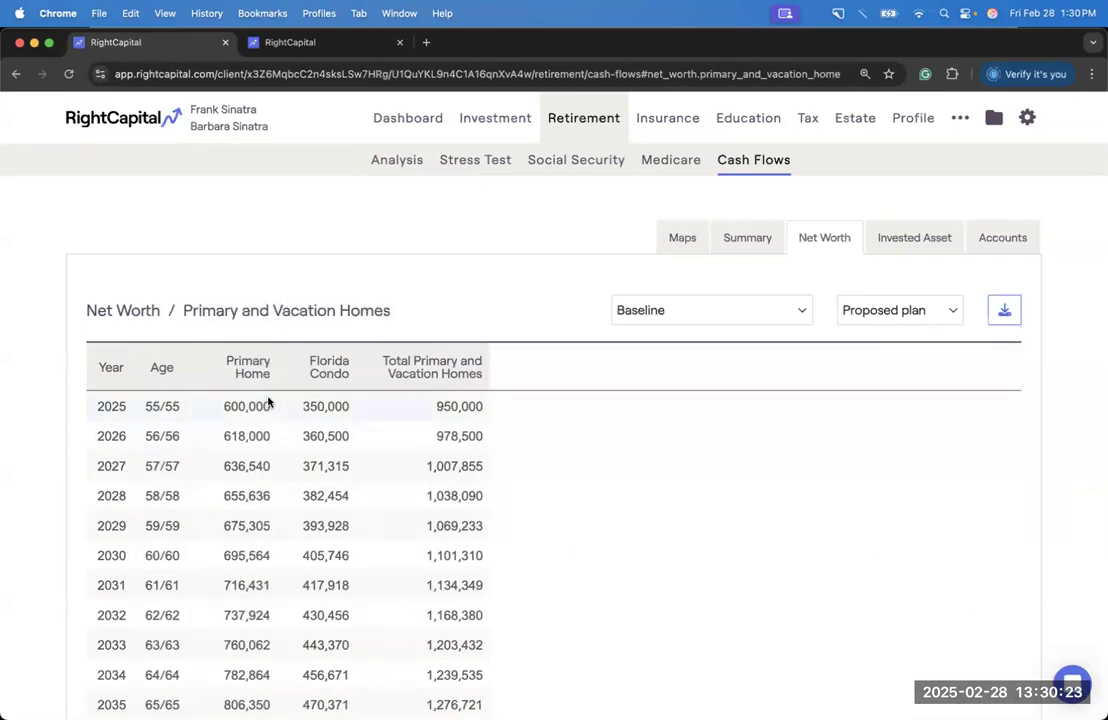
# Step: Examine the yearly projections for the primary home and Florida condo, and return to the net worth table
pyautogui.scroll(-4, 278, 462)
pyautogui.scroll(-2, 278, 462)
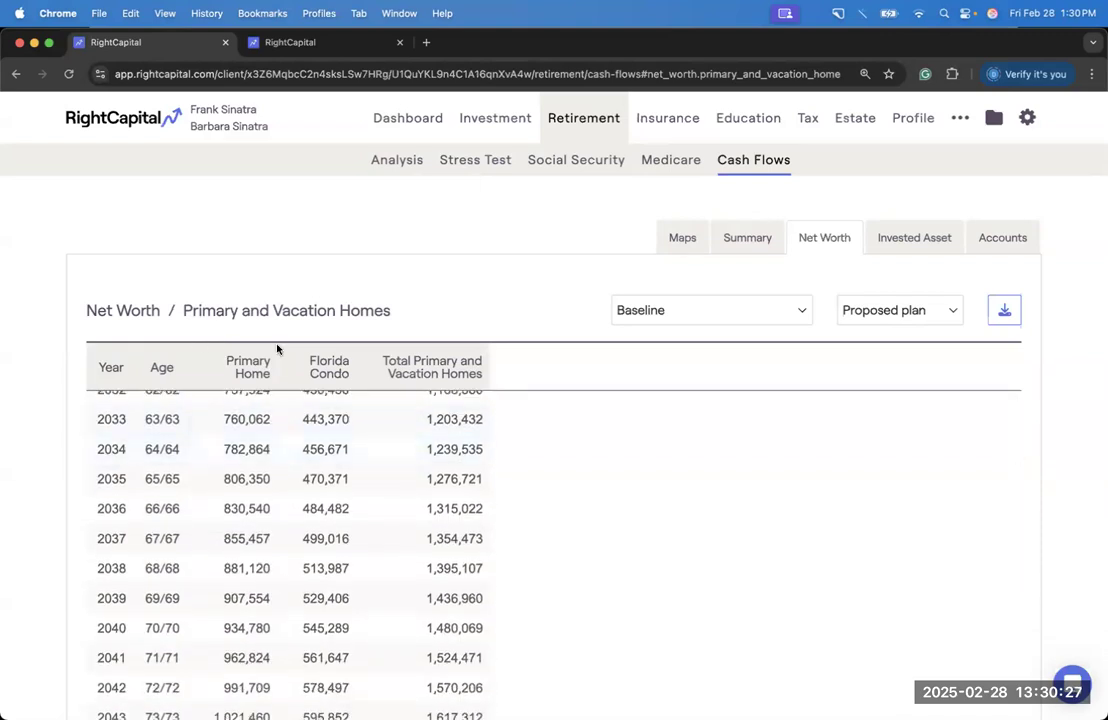
pyautogui.click(122, 311)
pyautogui.scroll(5, 559, 440)
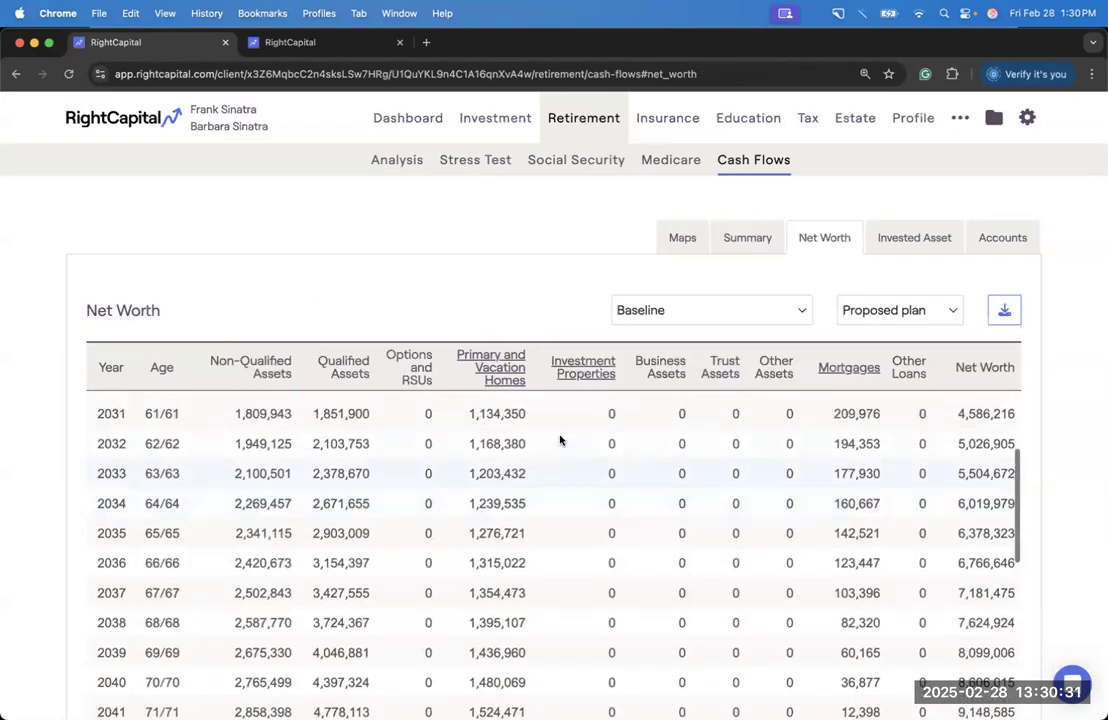
# Step: Open the mortgage breakdown of the net worth projection and examine the yearly balances through payoff
pyautogui.click(865, 370)
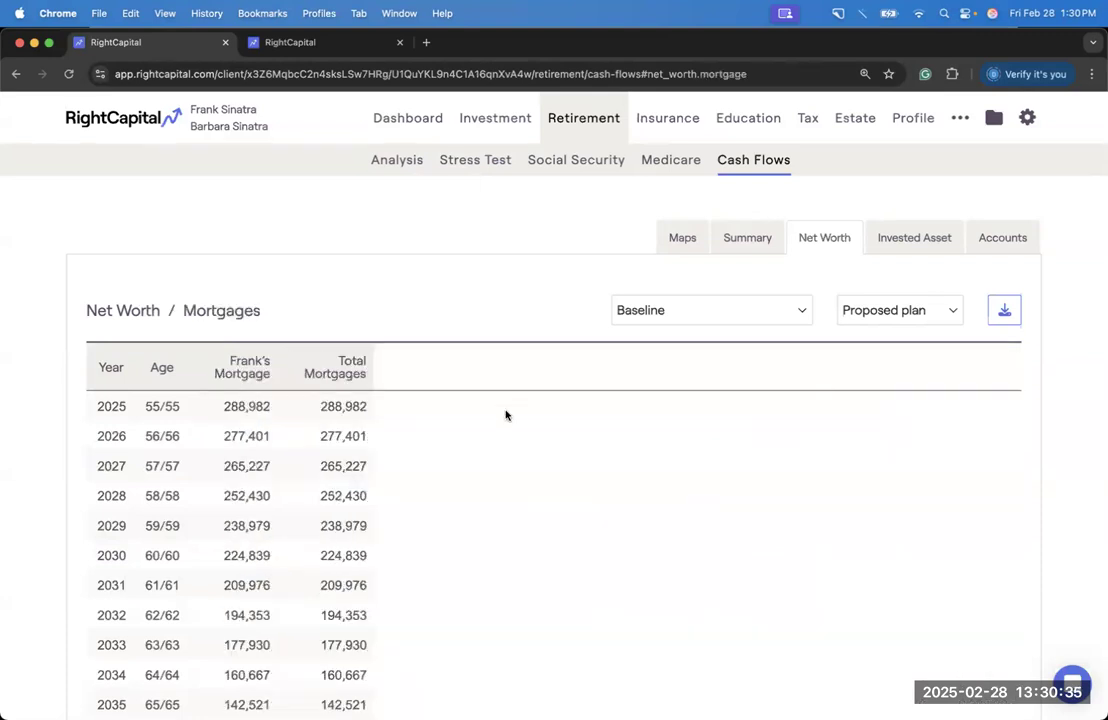
pyautogui.scroll(-5, 297, 438)
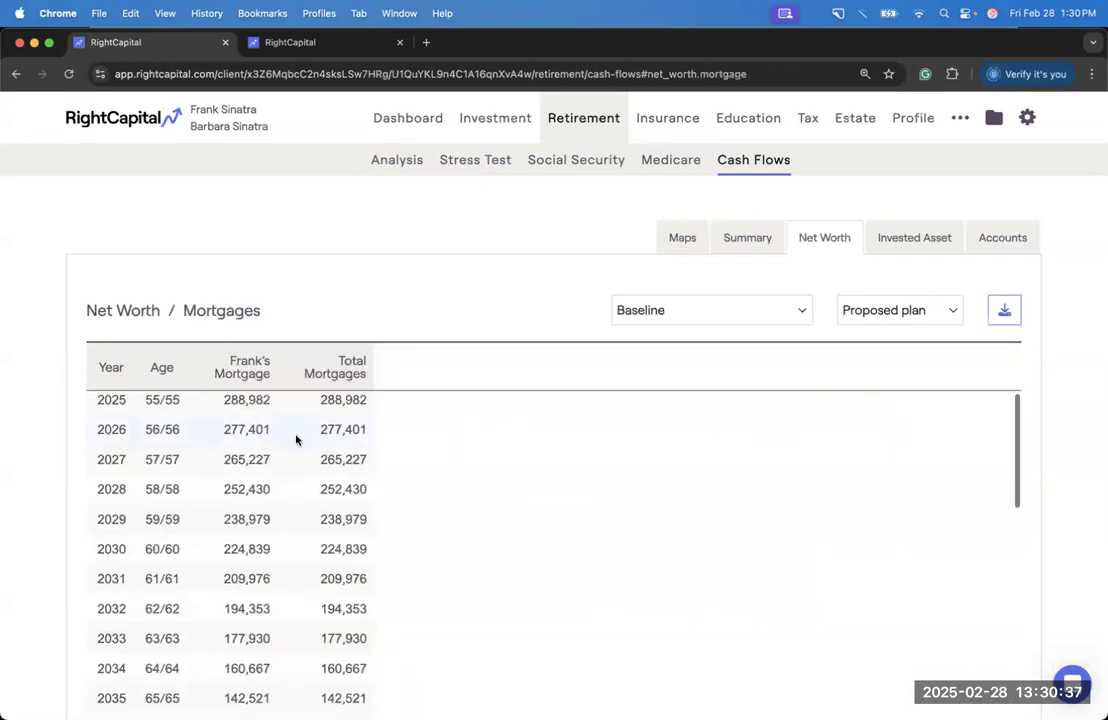
pyautogui.scroll(-3, 300, 480)
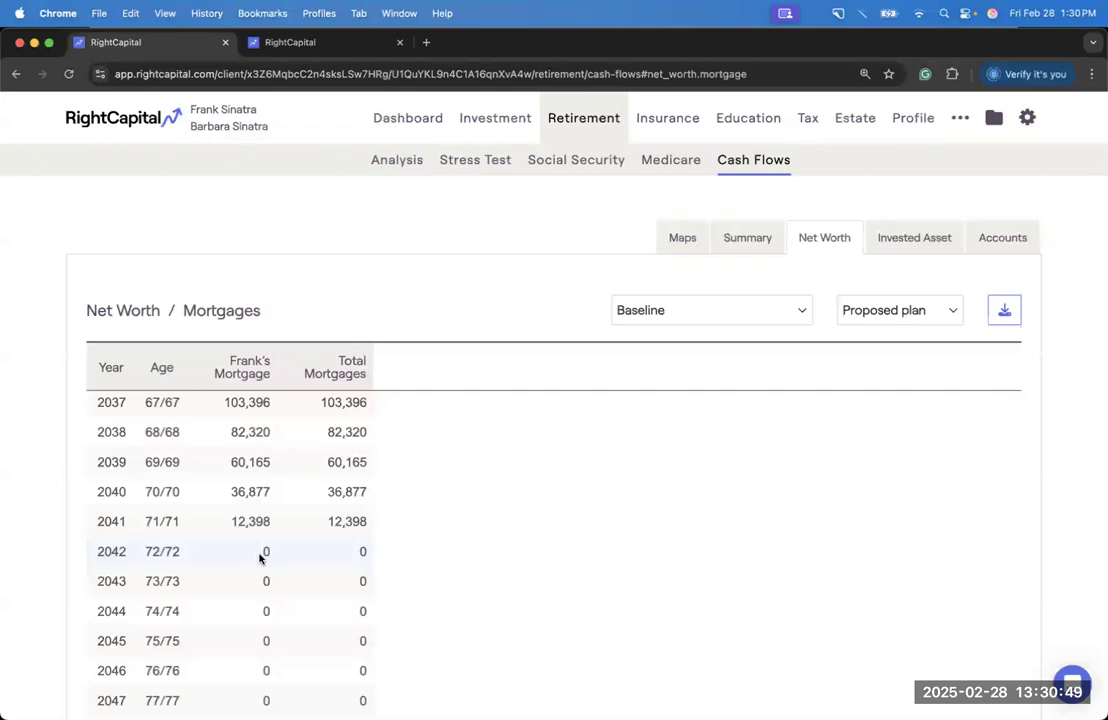
pyautogui.scroll(3, 537, 460)
pyautogui.scroll(4, 585, 403)
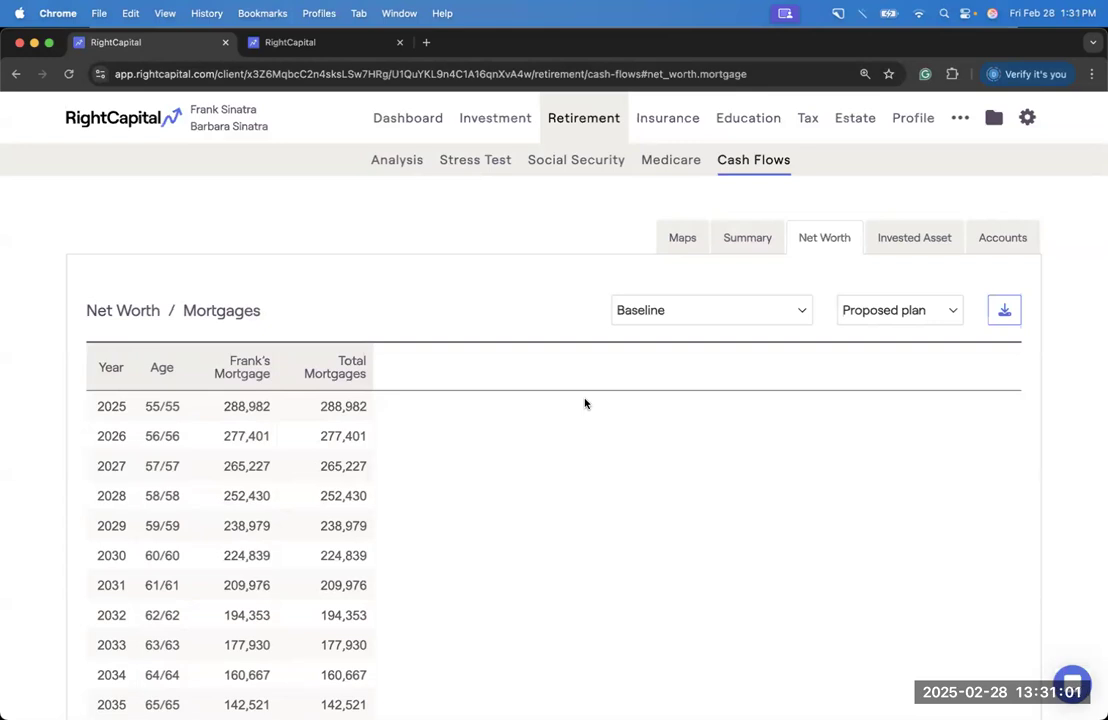
# Step: View the properties recorded in the net worth section of the client profile
pyautogui.click(910, 125)
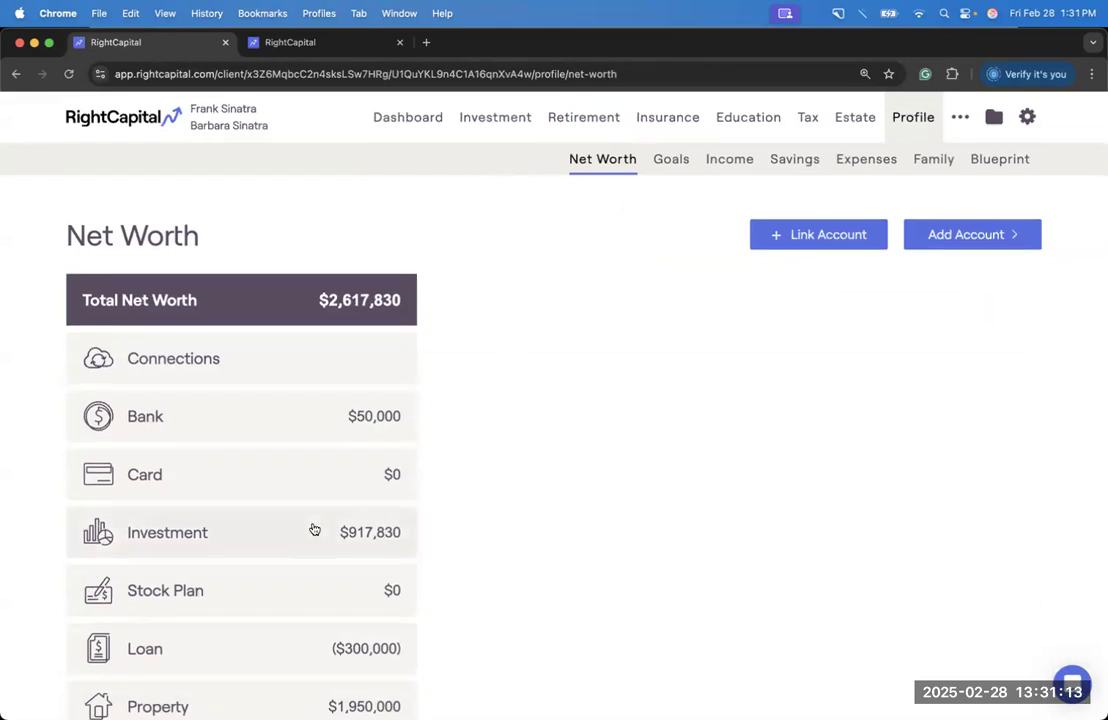
pyautogui.scroll(-1, 260, 486)
pyautogui.click(287, 653)
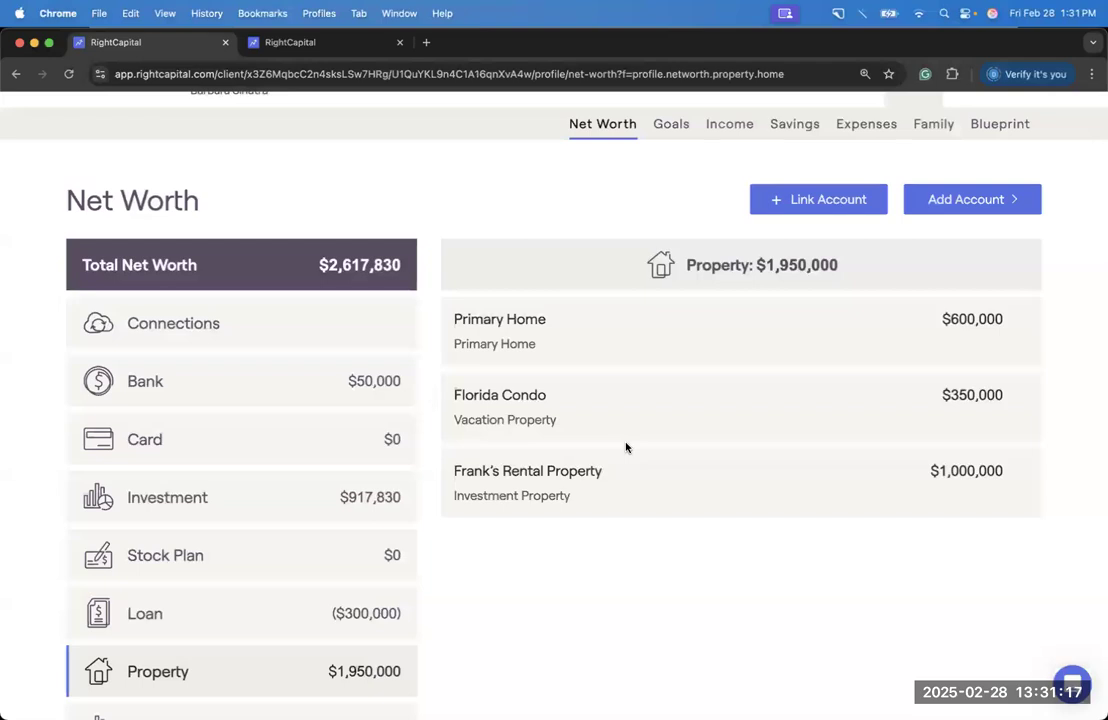
pyautogui.scroll(1, 626, 447)
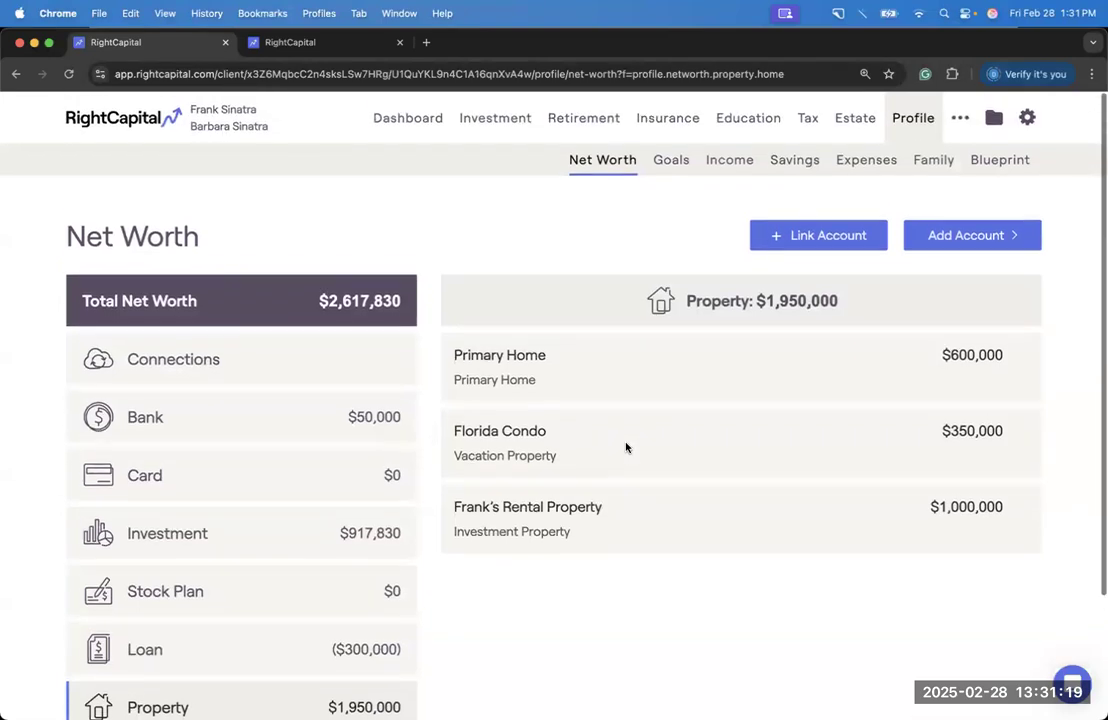
# Step: Add a vacation home property goal to the client's goals and review its purchase, cost, financing and sale fields
pyautogui.click(670, 159)
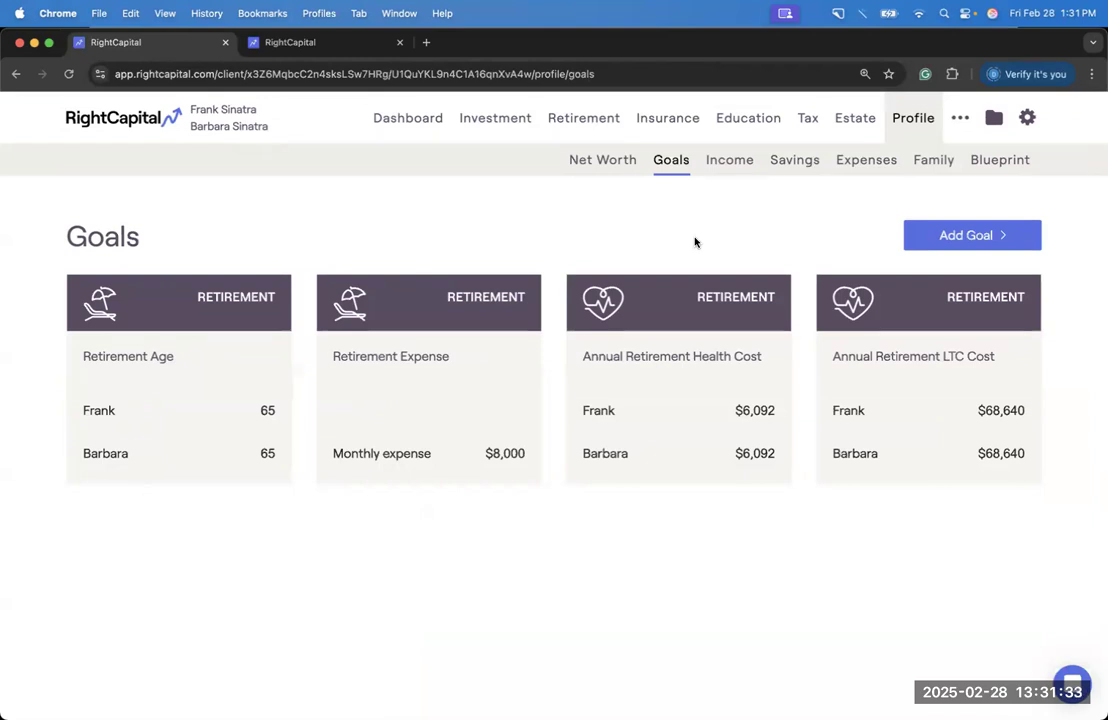
pyautogui.click(950, 235)
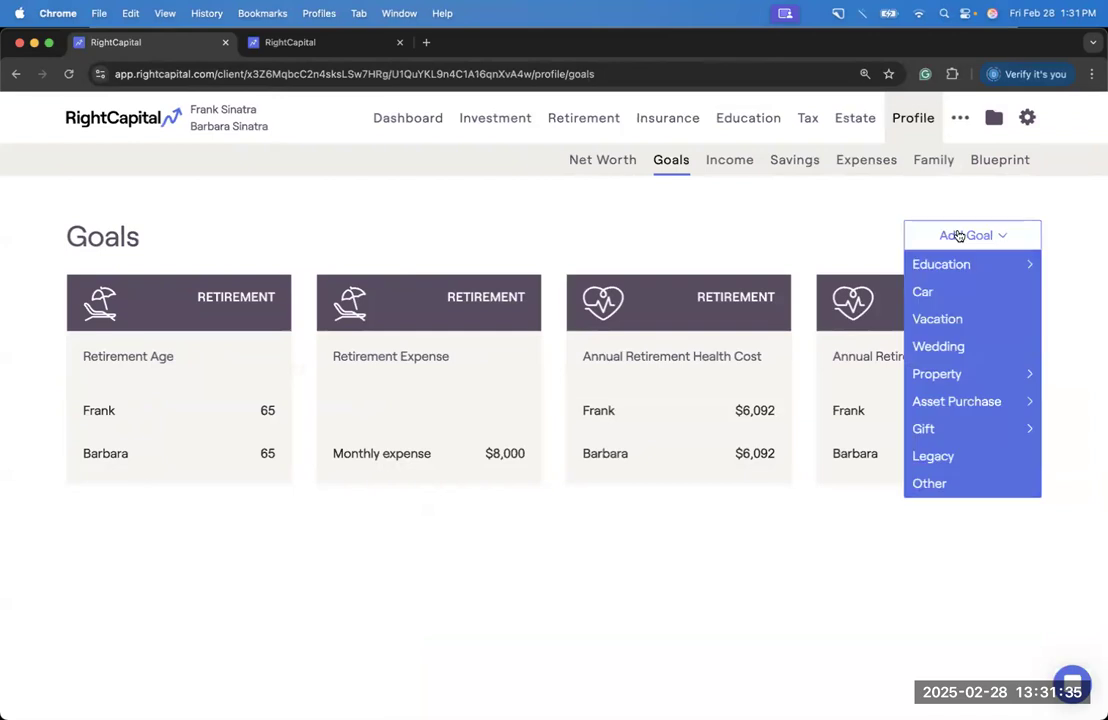
pyautogui.moveTo(985, 373)
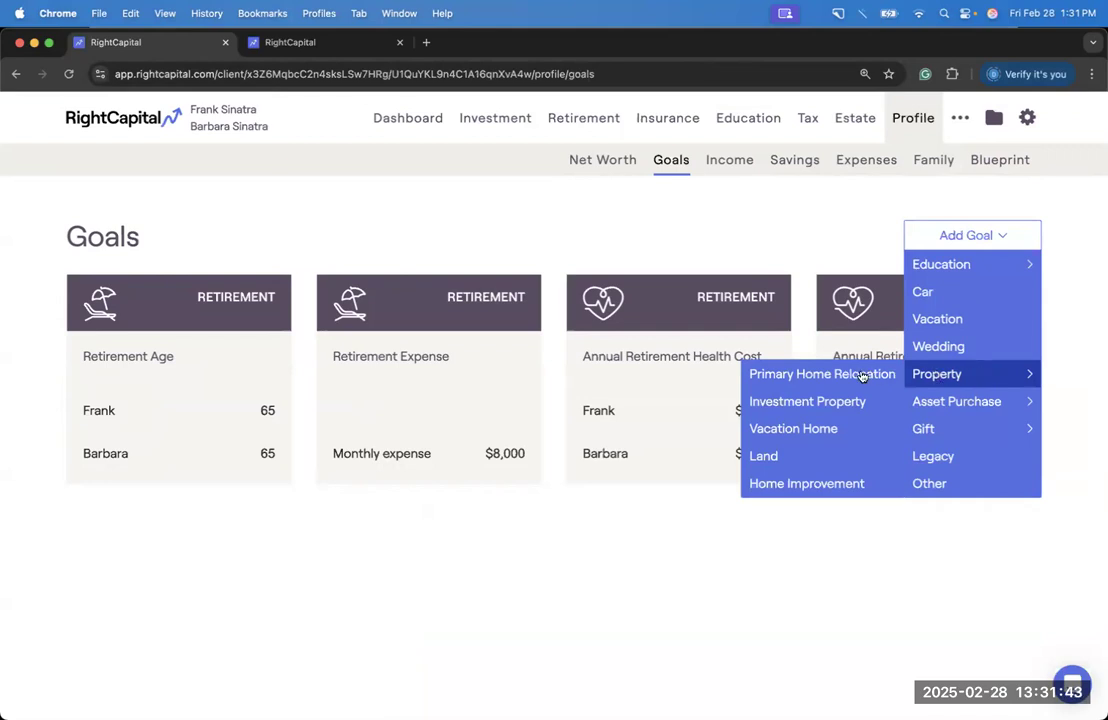
pyautogui.click(863, 430)
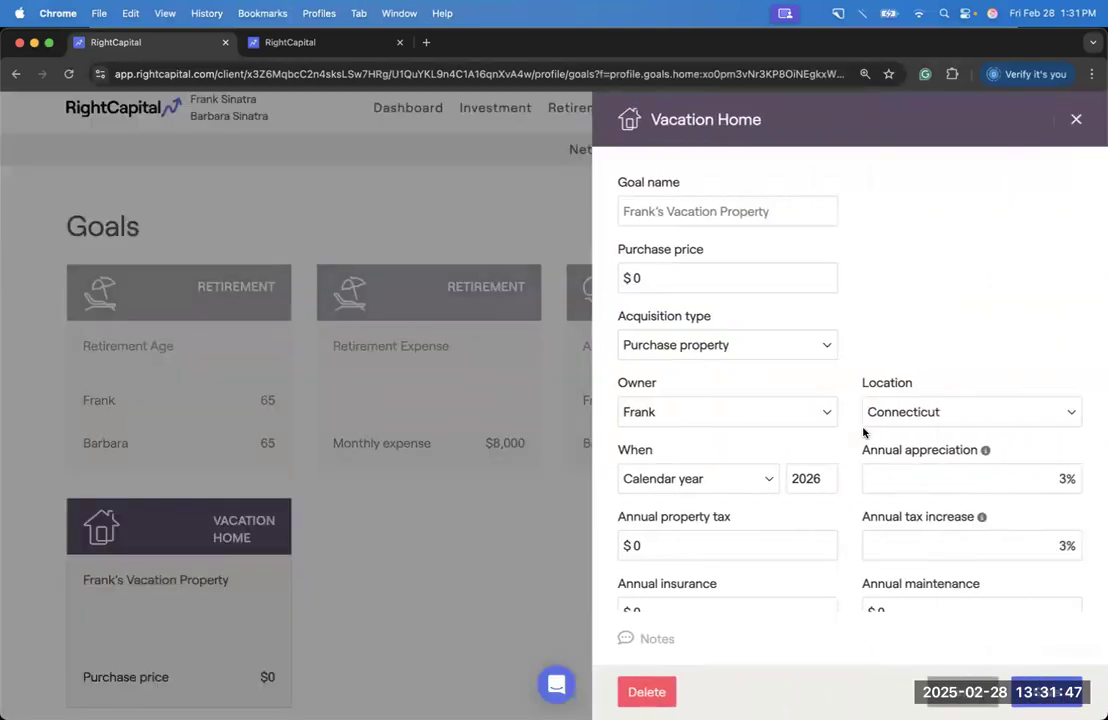
pyautogui.scroll(-3, 863, 432)
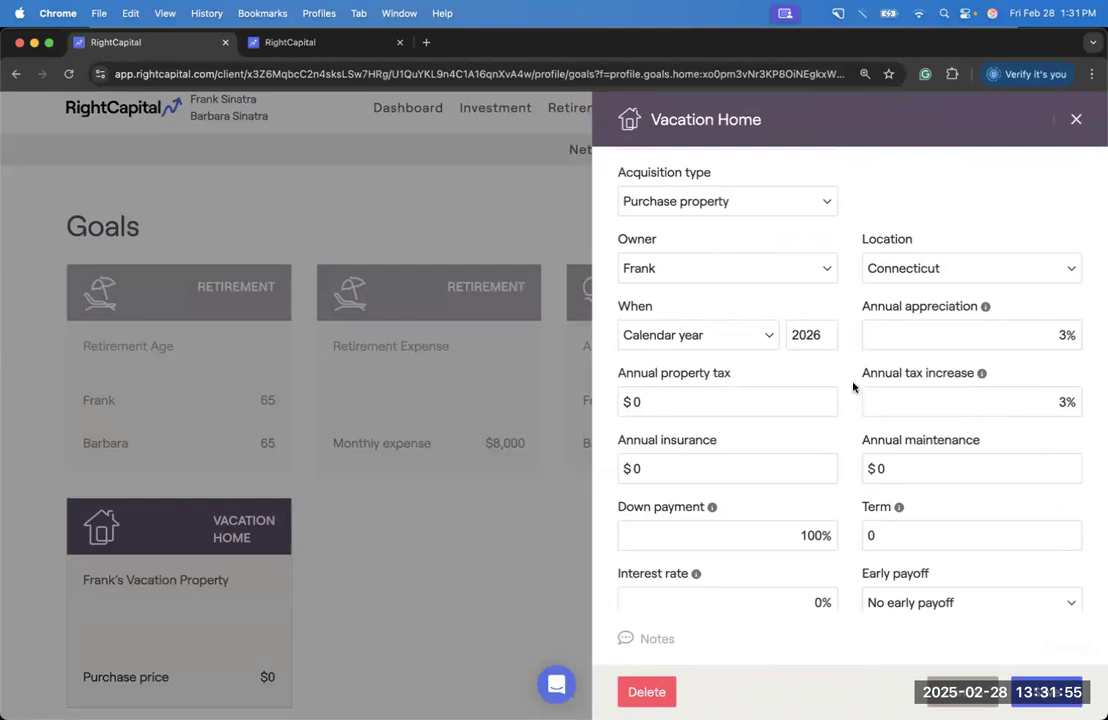
pyautogui.scroll(2, 853, 386)
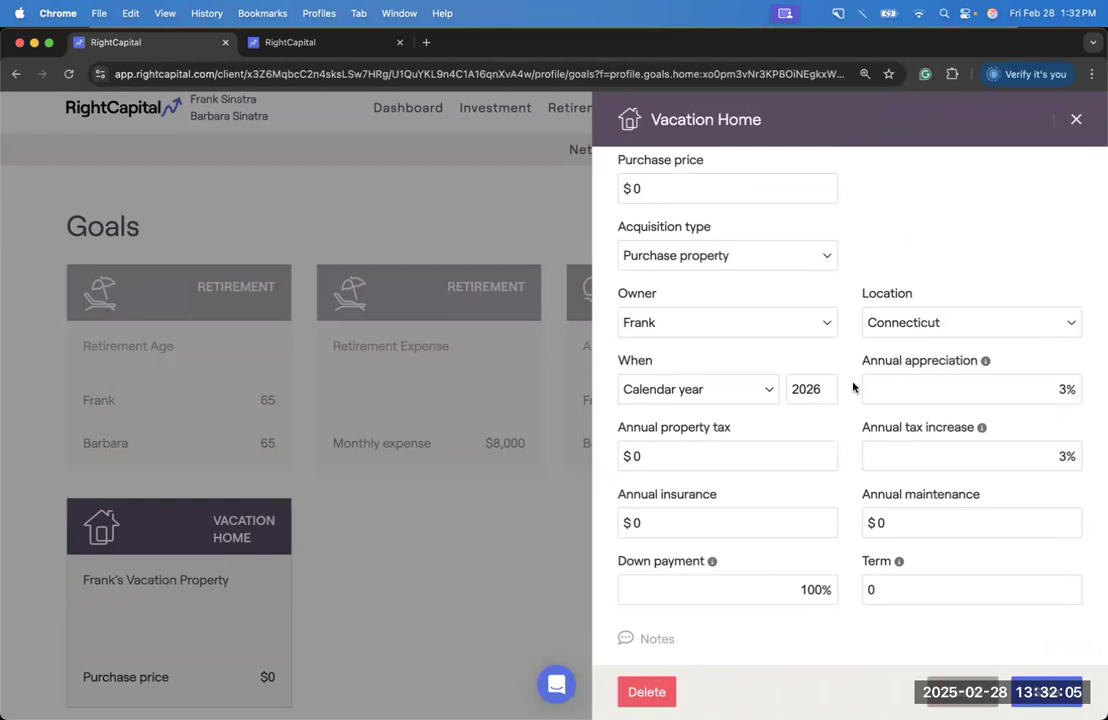
pyautogui.scroll(-3, 853, 388)
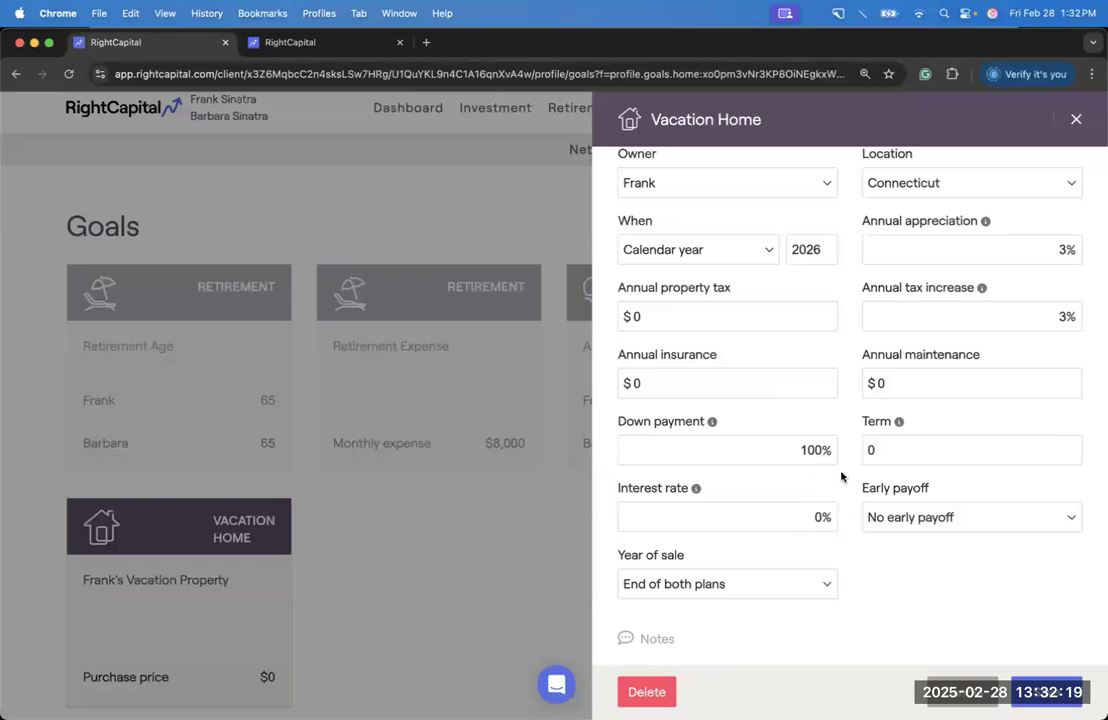
pyautogui.scroll(3, 840, 480)
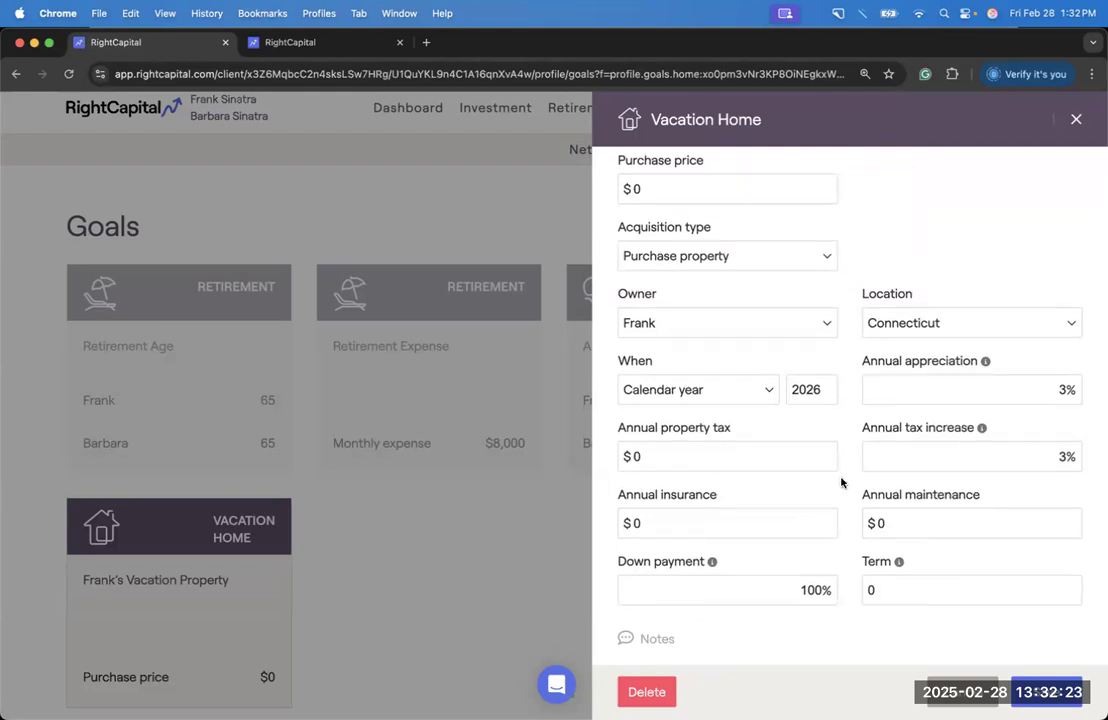
pyautogui.scroll(2, 841, 482)
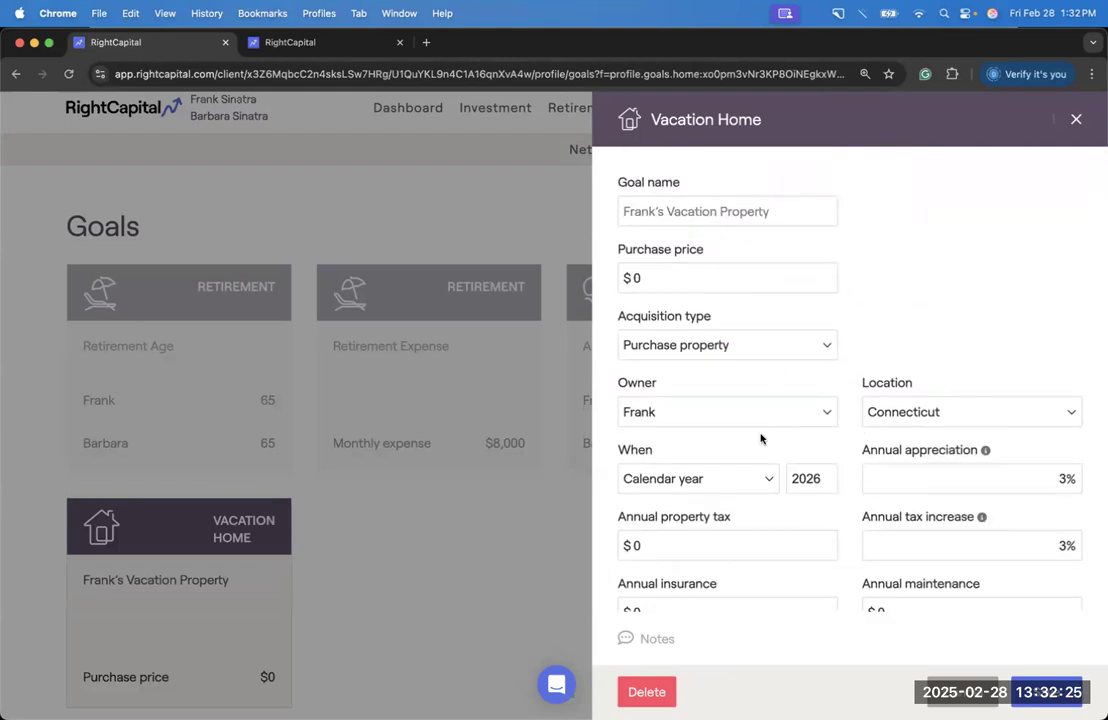
pyautogui.scroll(-2, 847, 489)
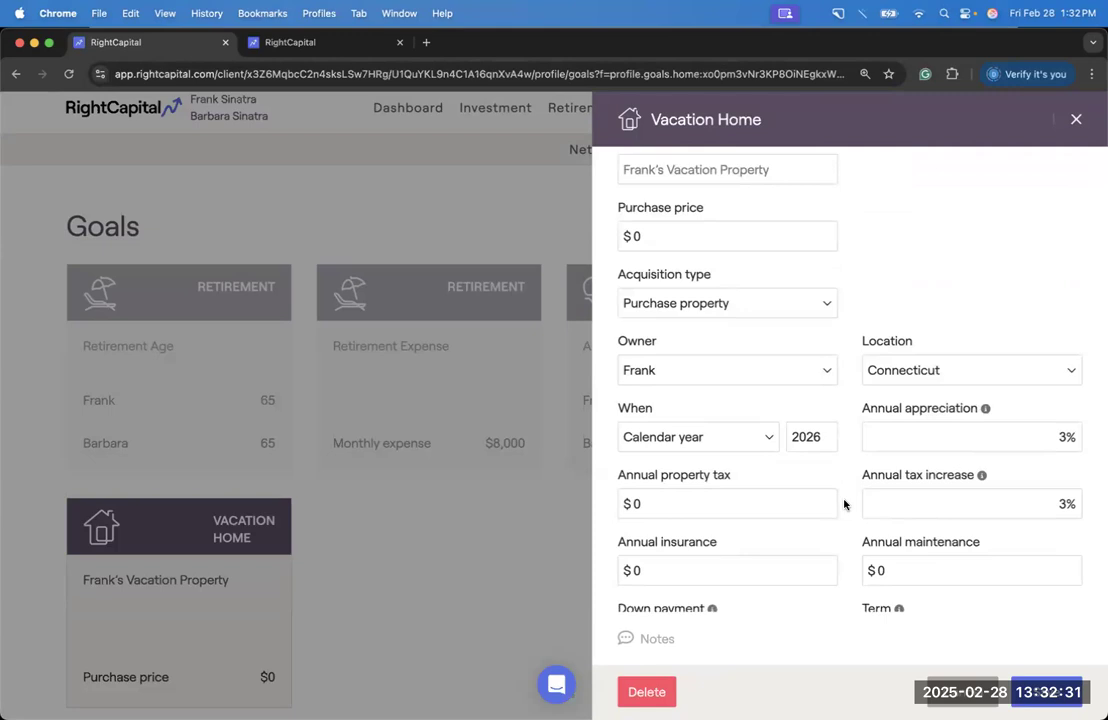
# Step: Set the vacation home goal's down payment to 20%, interest rate to 7% and term to 30, and save the goal
pyautogui.scroll(-3, 843, 504)
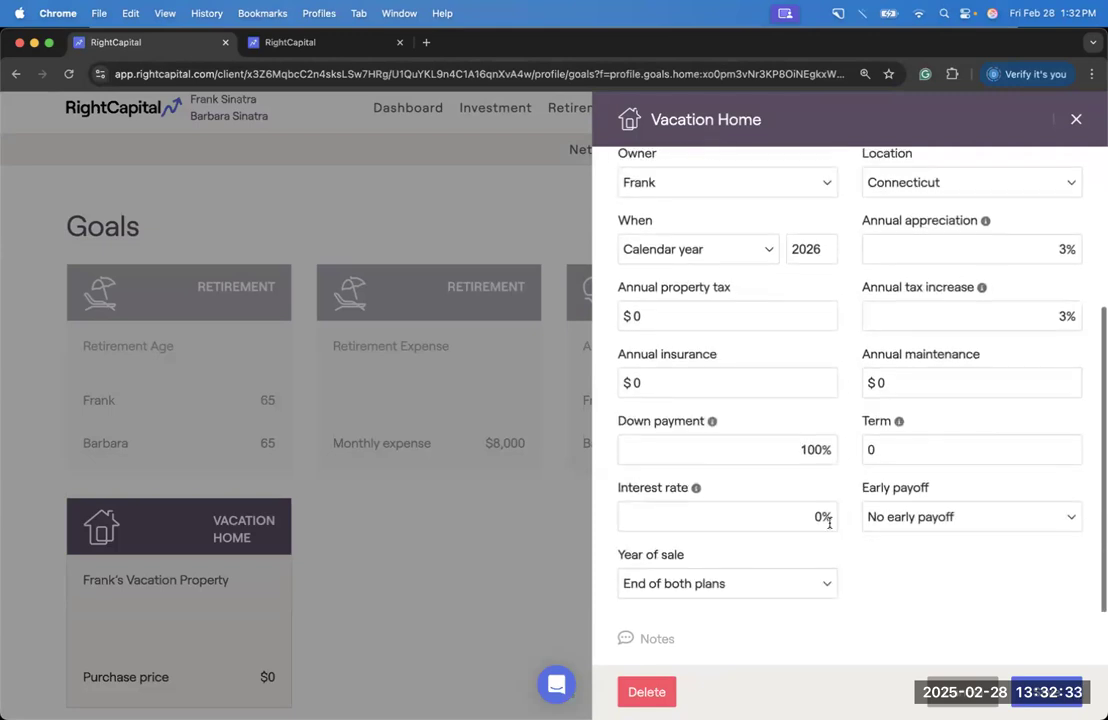
pyautogui.doubleClick(823, 449)
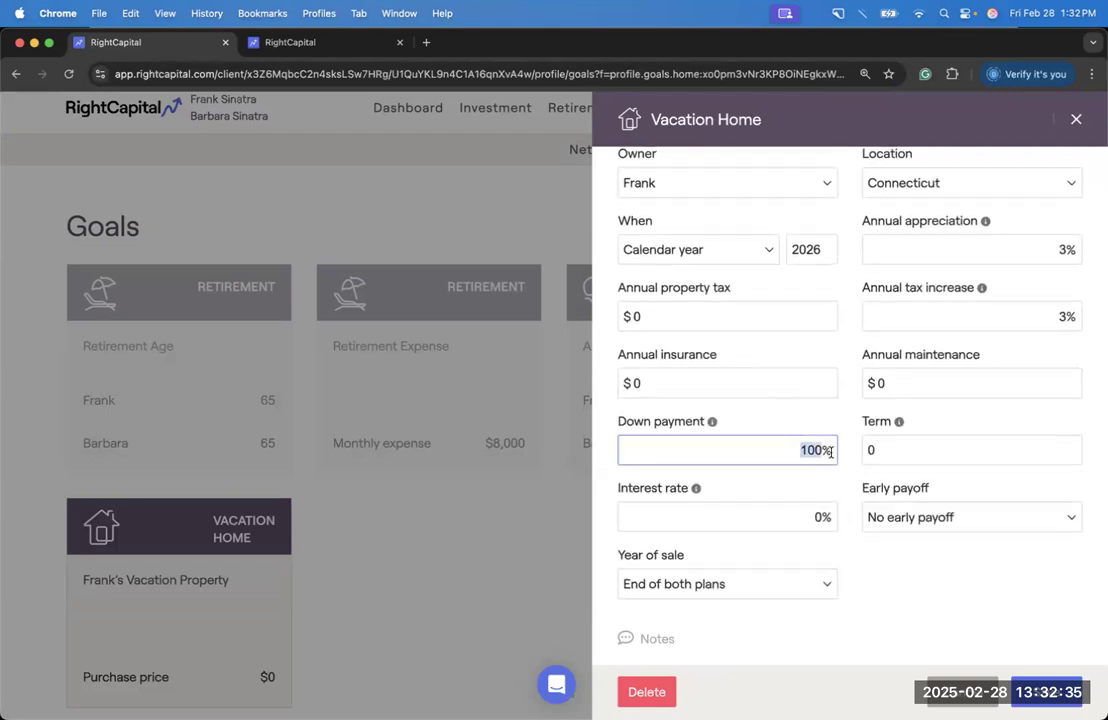
pyautogui.write('20')
pyautogui.doubleClick(825, 517)
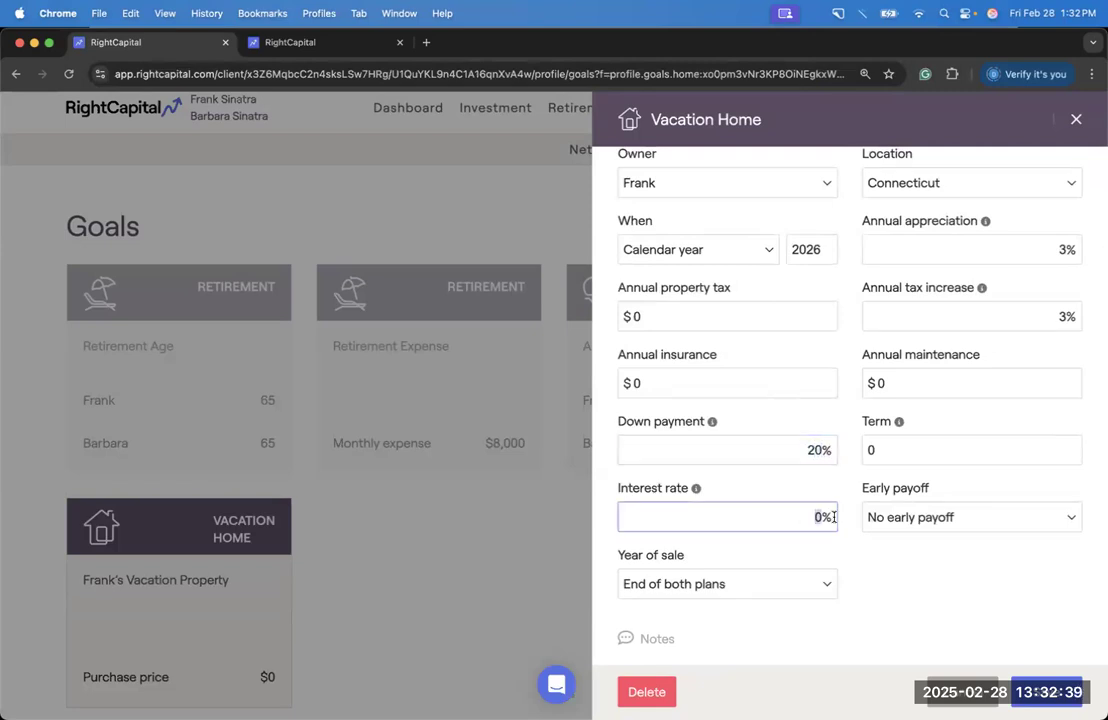
pyautogui.write('7')
pyautogui.doubleClick(866, 450)
pyautogui.write('30')
pyautogui.click(882, 572)
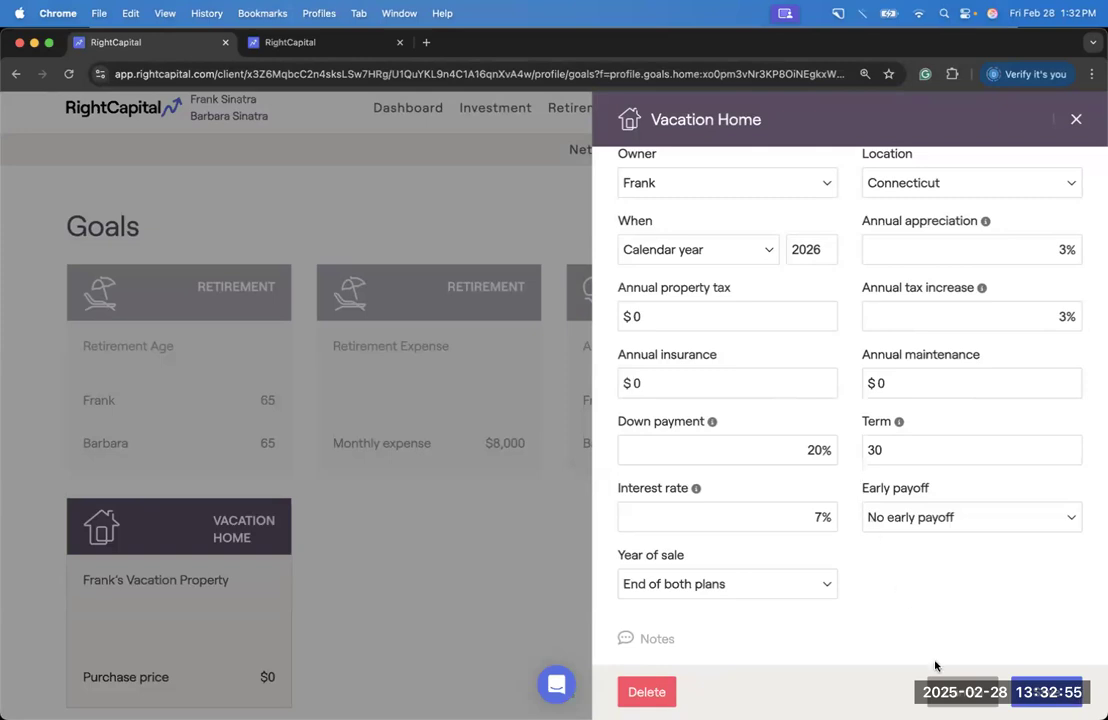
pyautogui.click(1046, 692)
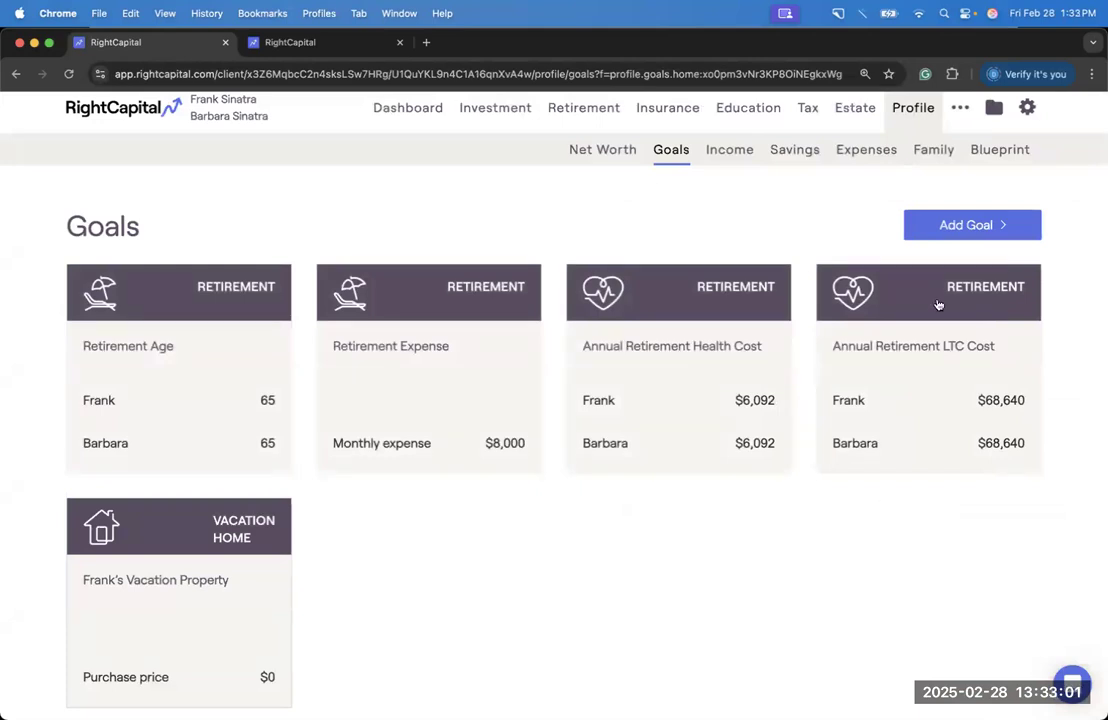
# Step: Add an investment property goal to the client's goals
pyautogui.click(953, 228)
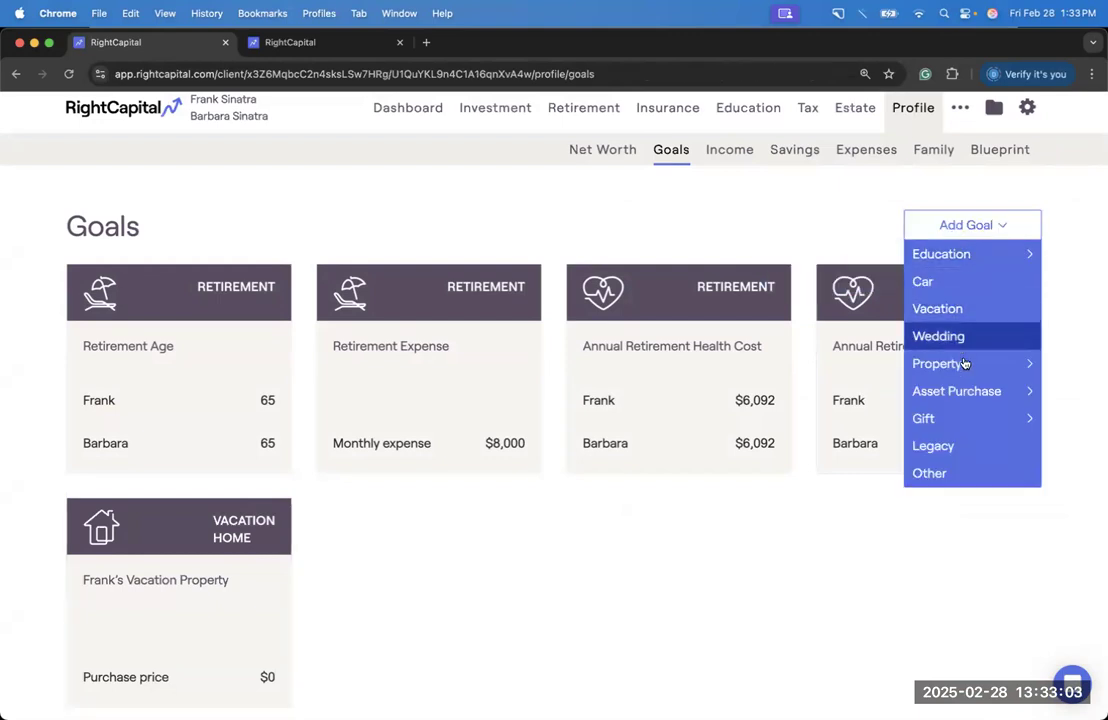
pyautogui.moveTo(940, 364)
pyautogui.click(848, 393)
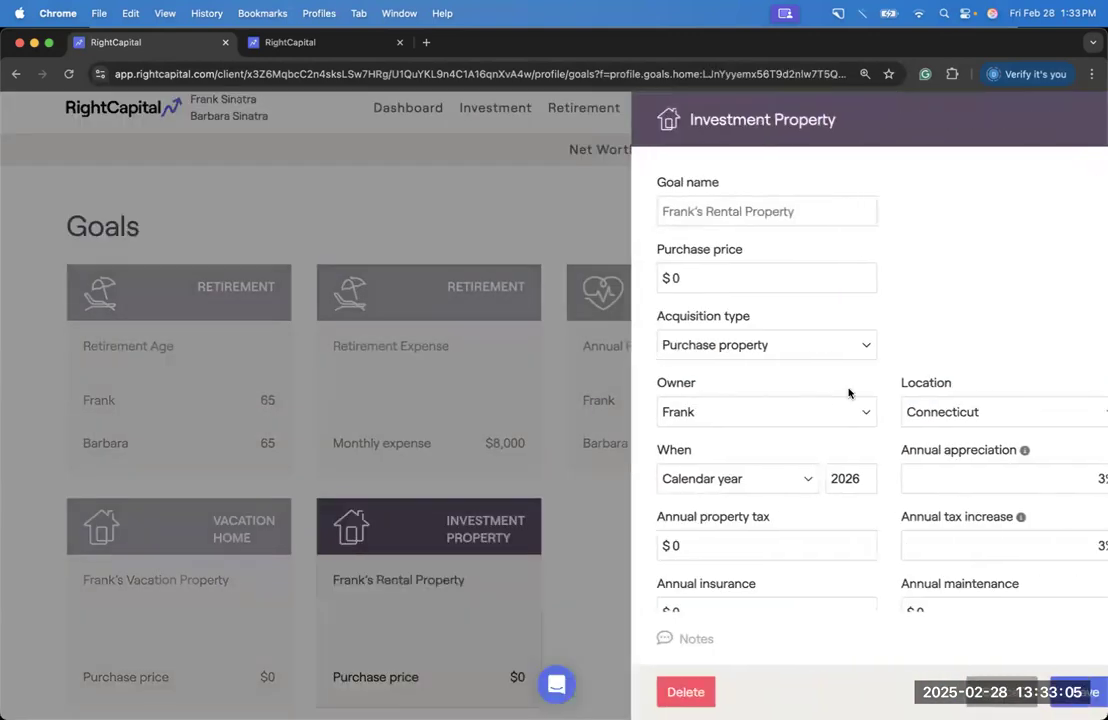
pyautogui.scroll(-1, 739, 381)
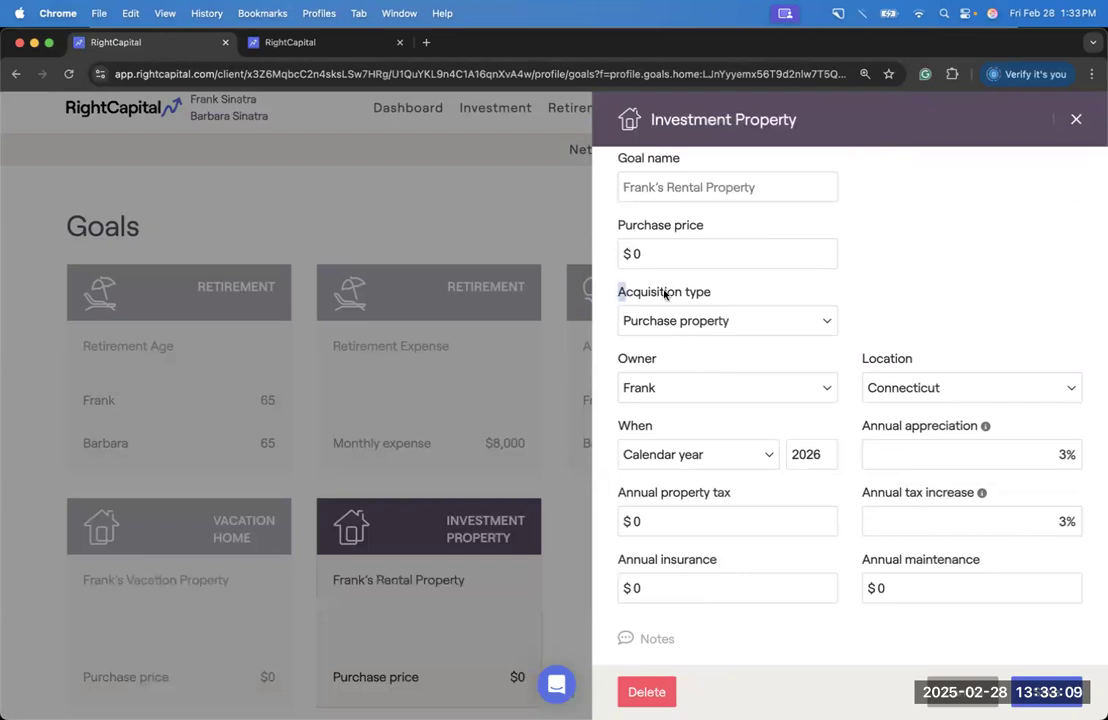
# Step: Set the investment property goal's acquisition type to Convert property, converting from the Florida Condo
pyautogui.moveTo(618, 292); pyautogui.dragTo(718, 289)
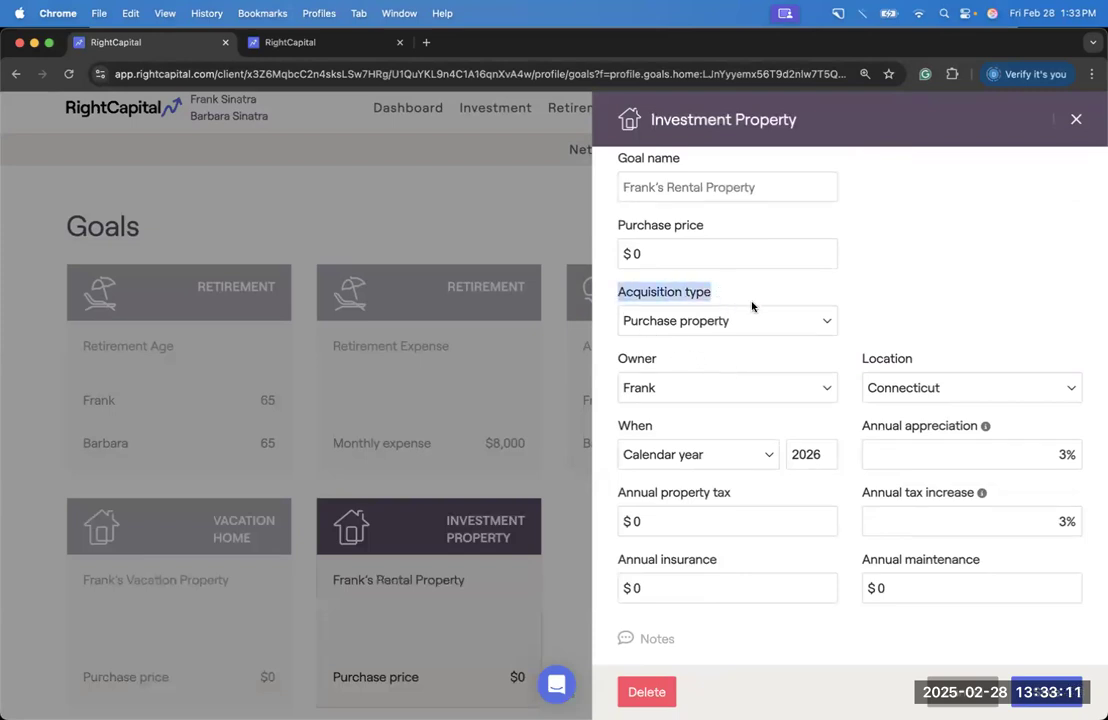
pyautogui.click(762, 303)
pyautogui.click(771, 322)
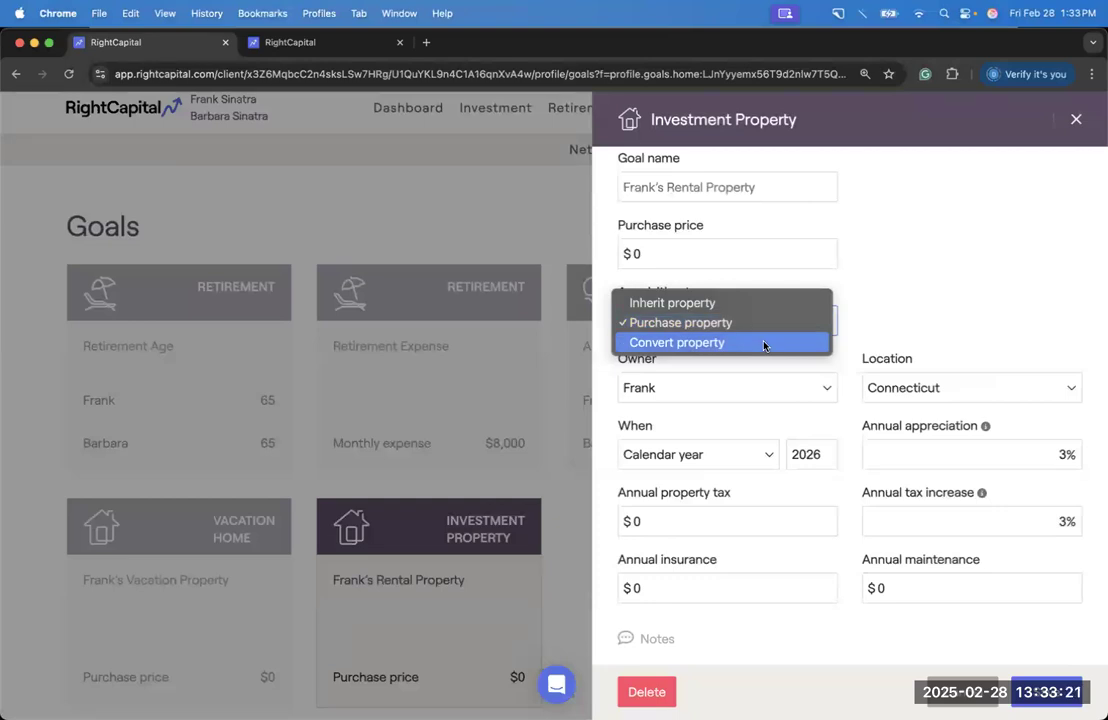
pyautogui.click(764, 345)
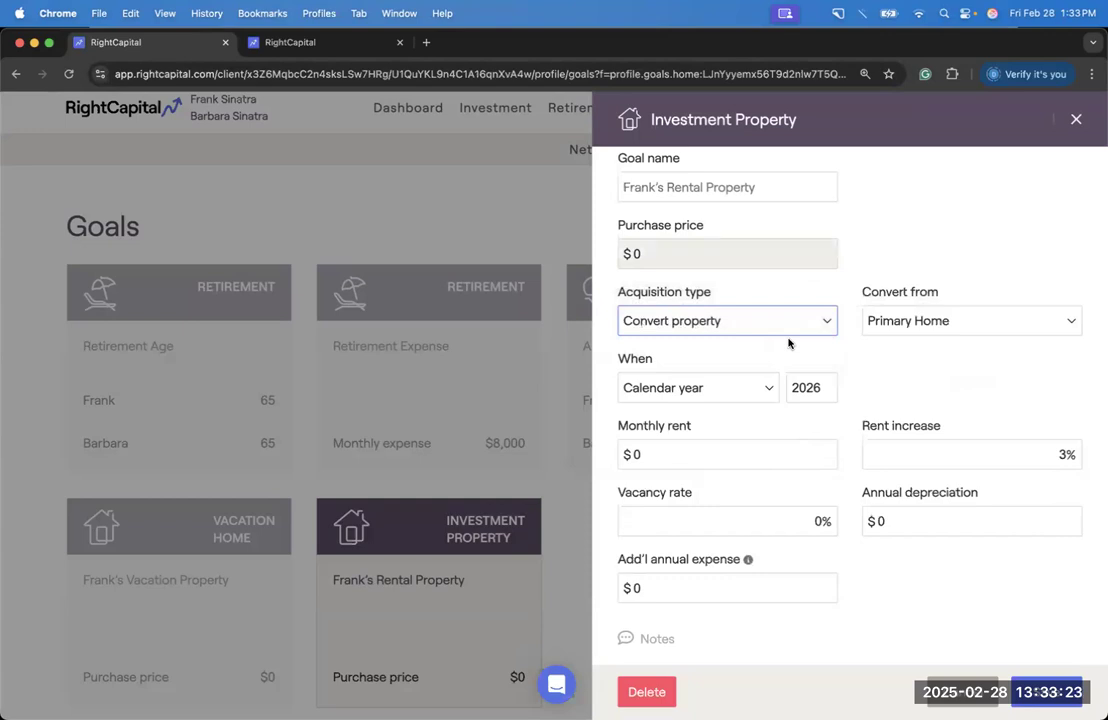
pyautogui.click(883, 321)
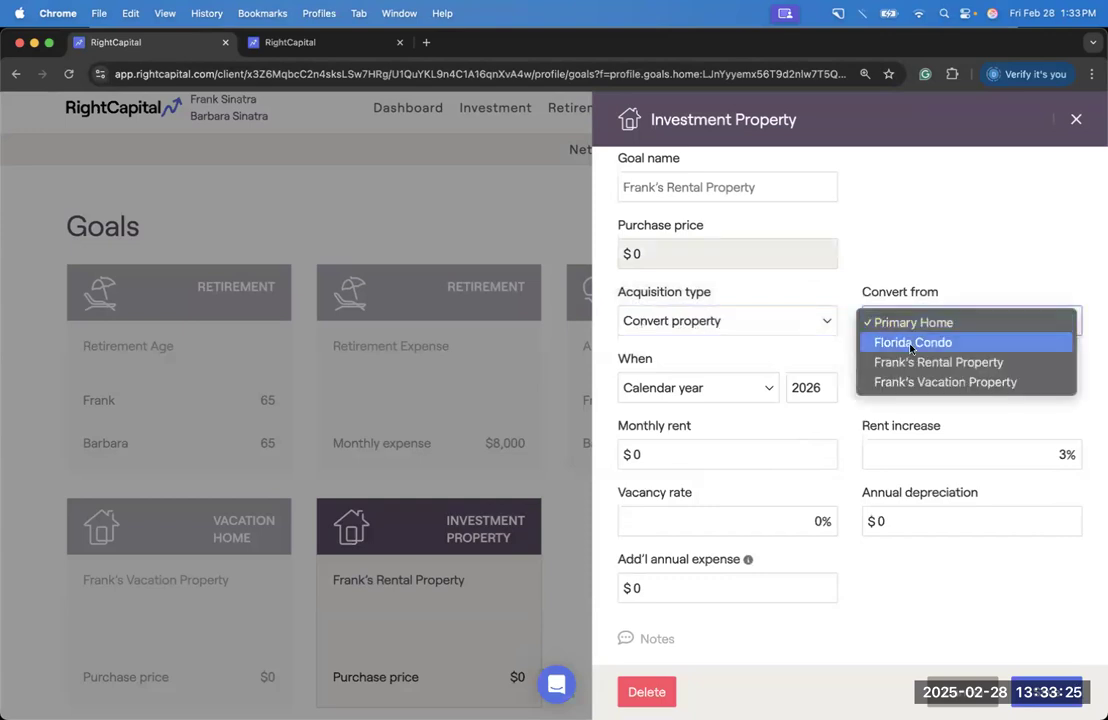
pyautogui.click(911, 344)
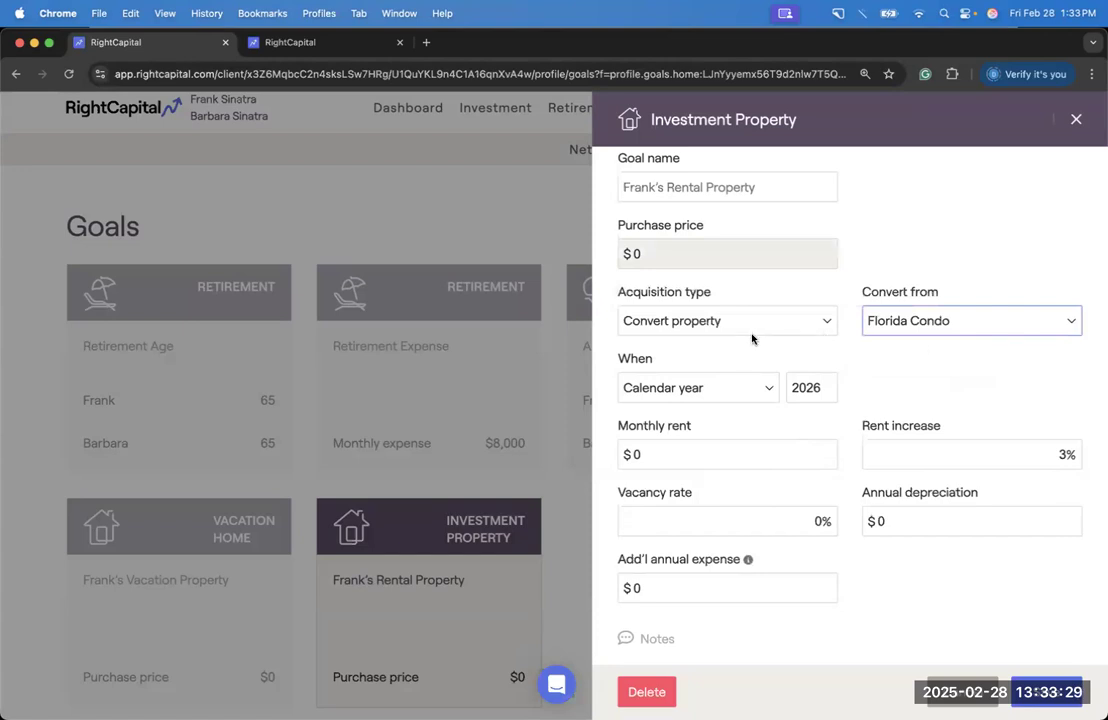
# Step: Set the calendar year of the Florida Condo conversion to 2030
pyautogui.click(770, 388)
pyautogui.click(811, 388)
pyautogui.moveTo(819, 388); pyautogui.dragTo(807, 387)
pyautogui.write('30')
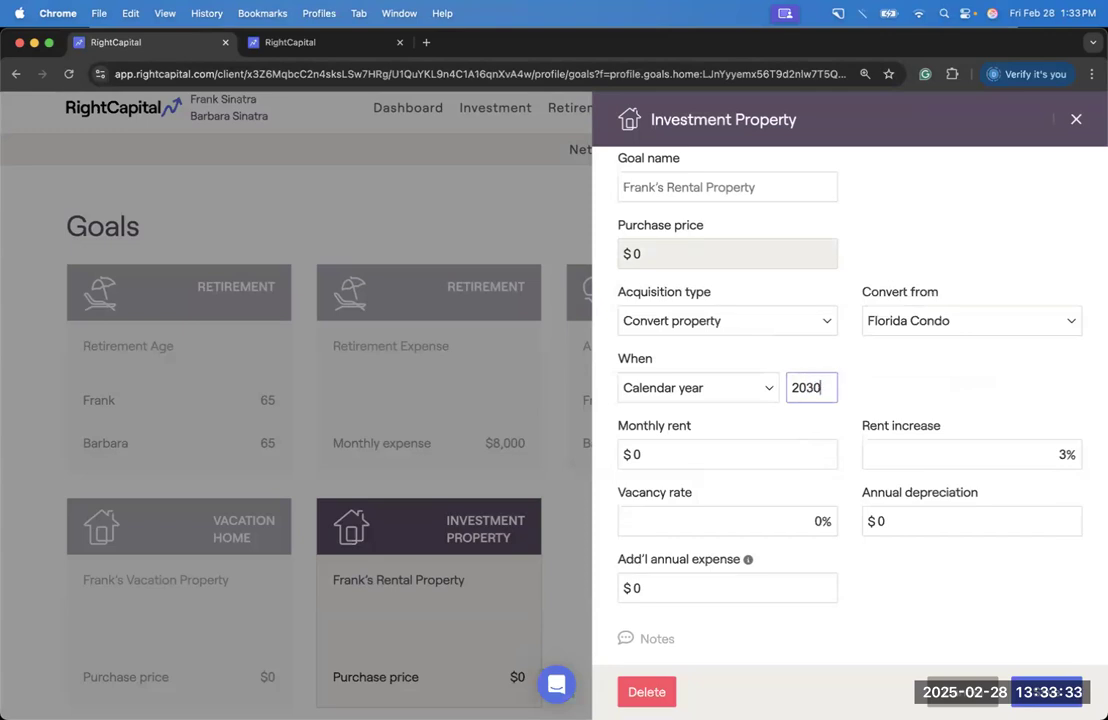
pyautogui.click(909, 389)
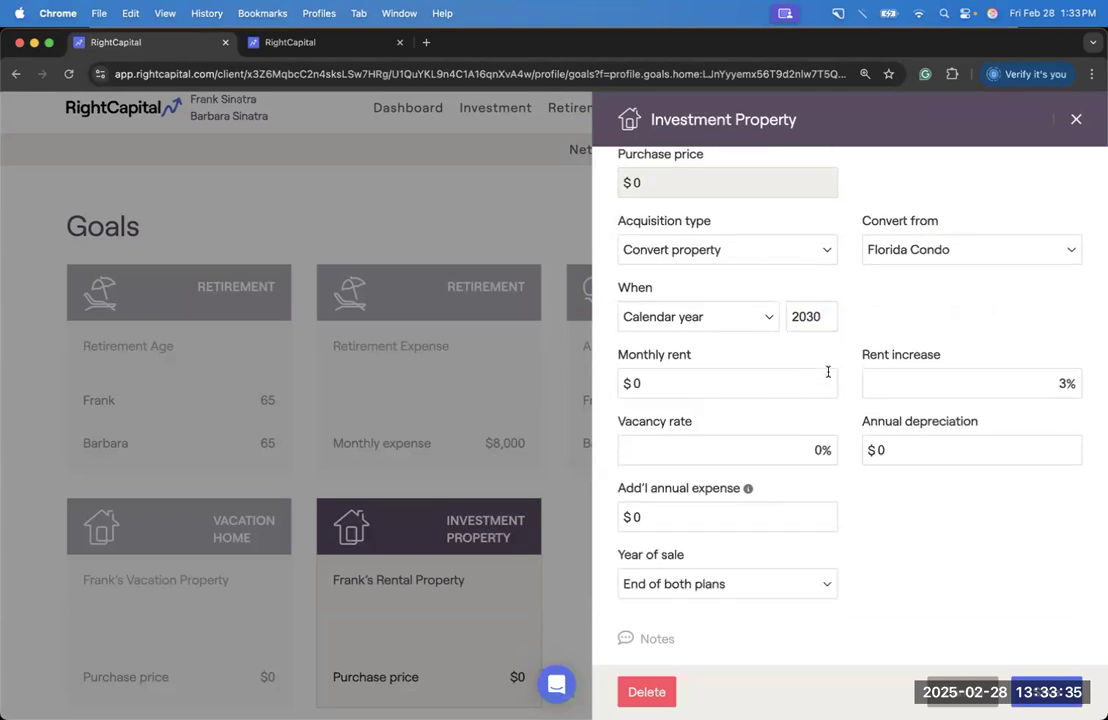
pyautogui.scroll(2, 826, 371)
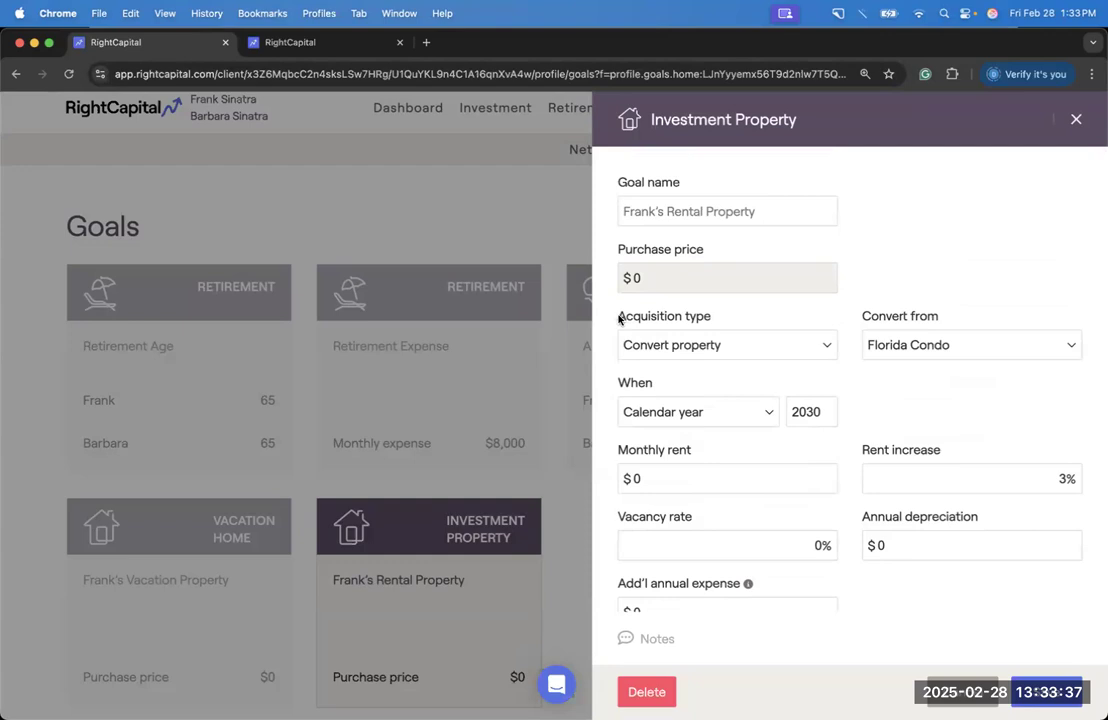
# Step: Review the investment property goal's acquisition type and close the goal's details to return to the goals list
pyautogui.moveTo(618, 318); pyautogui.dragTo(707, 318)
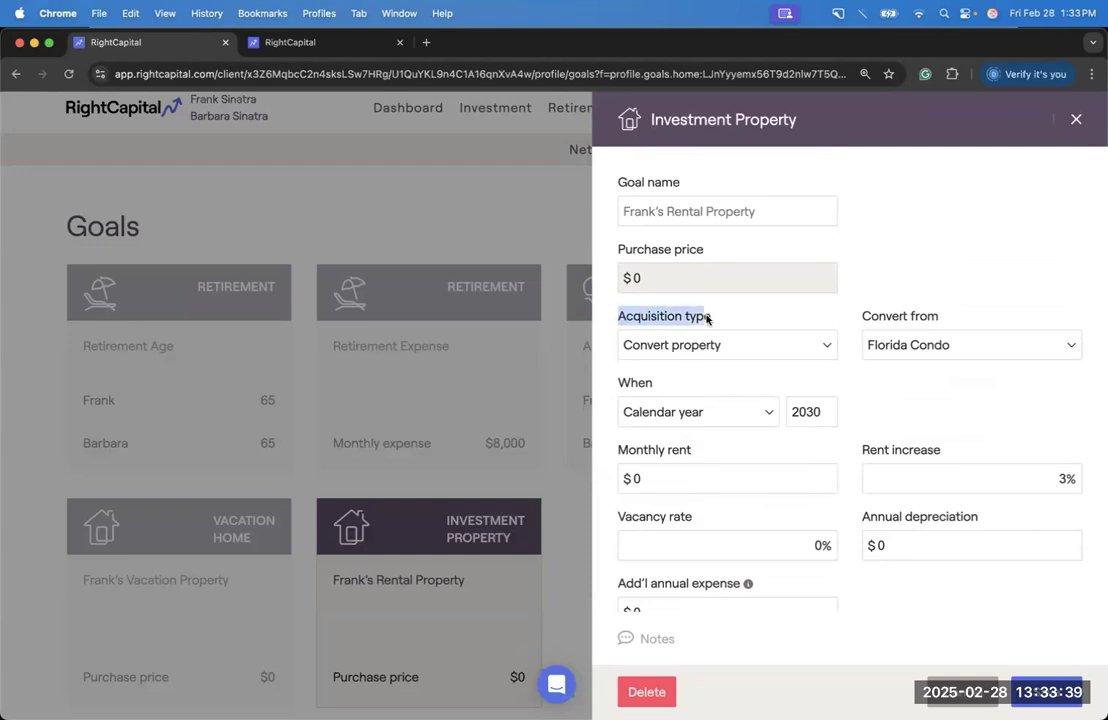
pyautogui.click(725, 319)
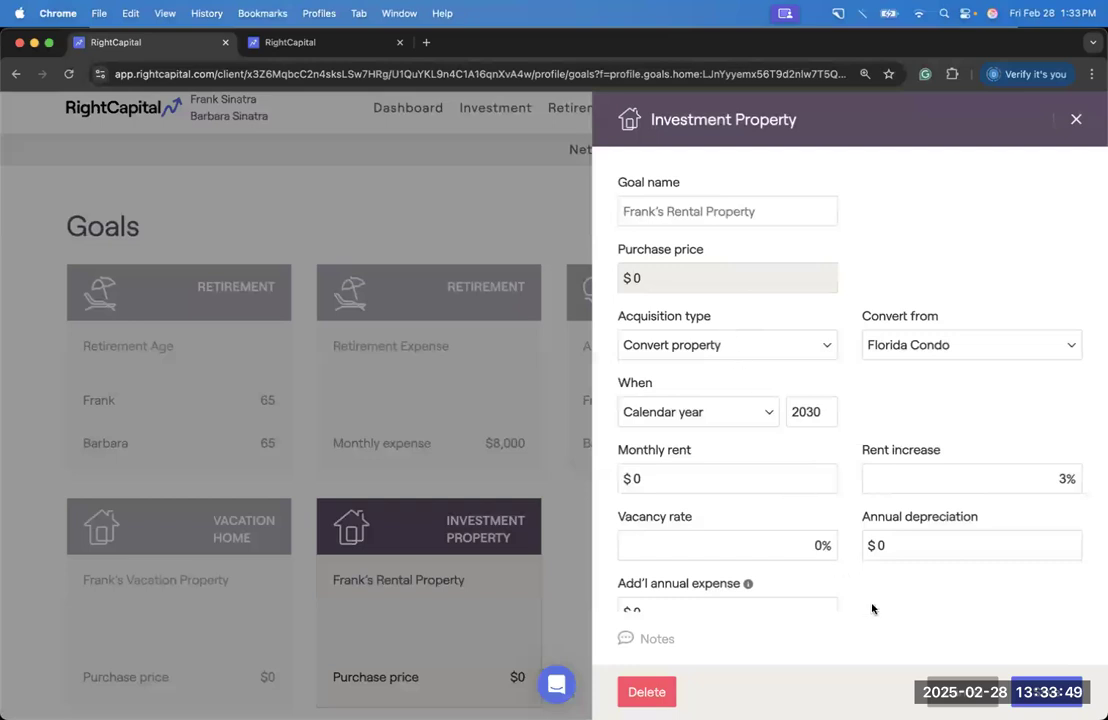
pyautogui.press('Escape')
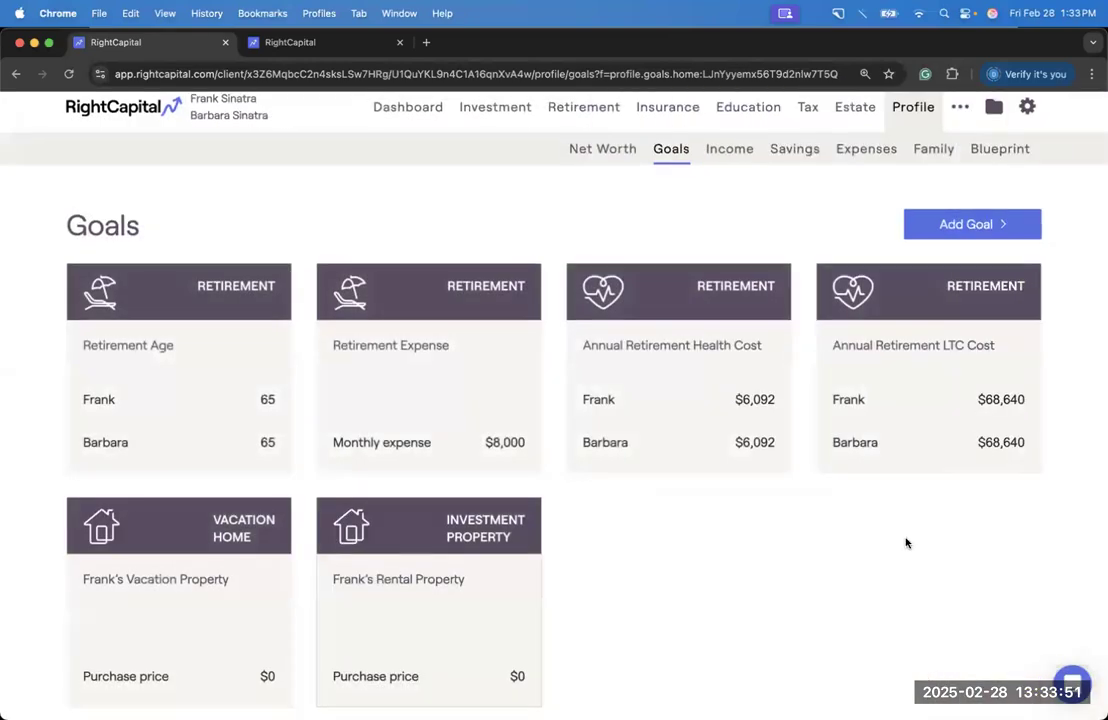
# Step: Add a Primary Home Relocation property goal to the client's goals
pyautogui.click(972, 213)
pyautogui.moveTo(973, 370)
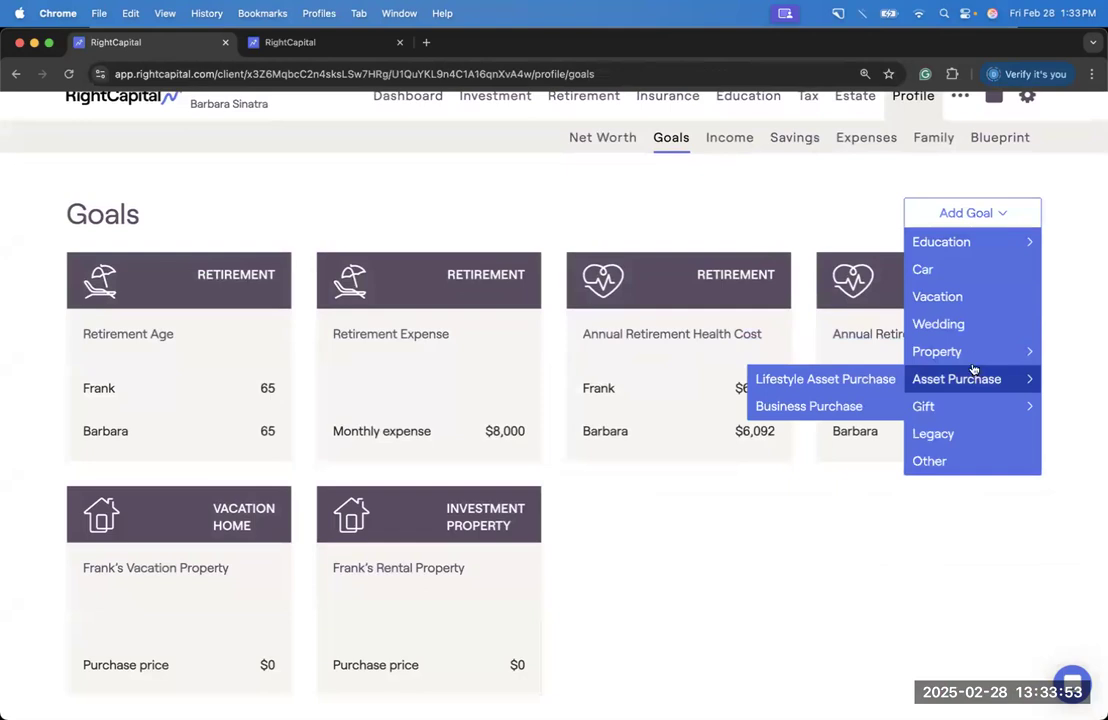
pyautogui.moveTo(922, 354)
pyautogui.click(873, 354)
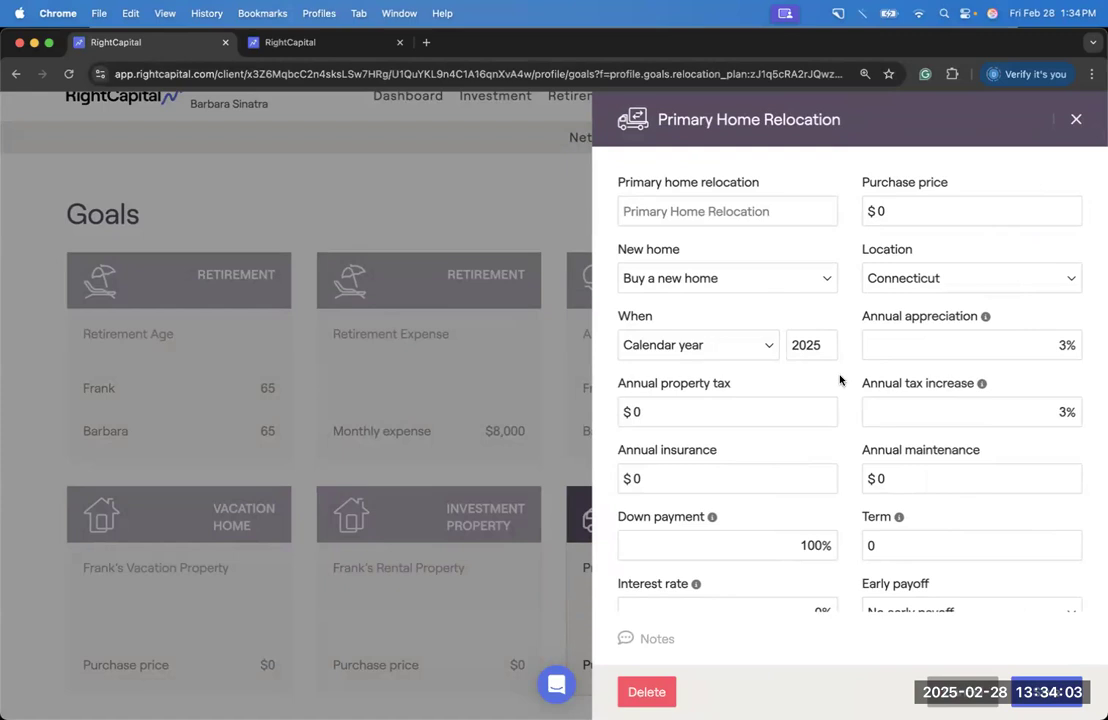
# Step: Examine the choices available for the new home and the current home in the primary home relocation goal
pyautogui.scroll(-1, 840, 380)
pyautogui.scroll(1, 831, 234)
pyautogui.click(718, 286)
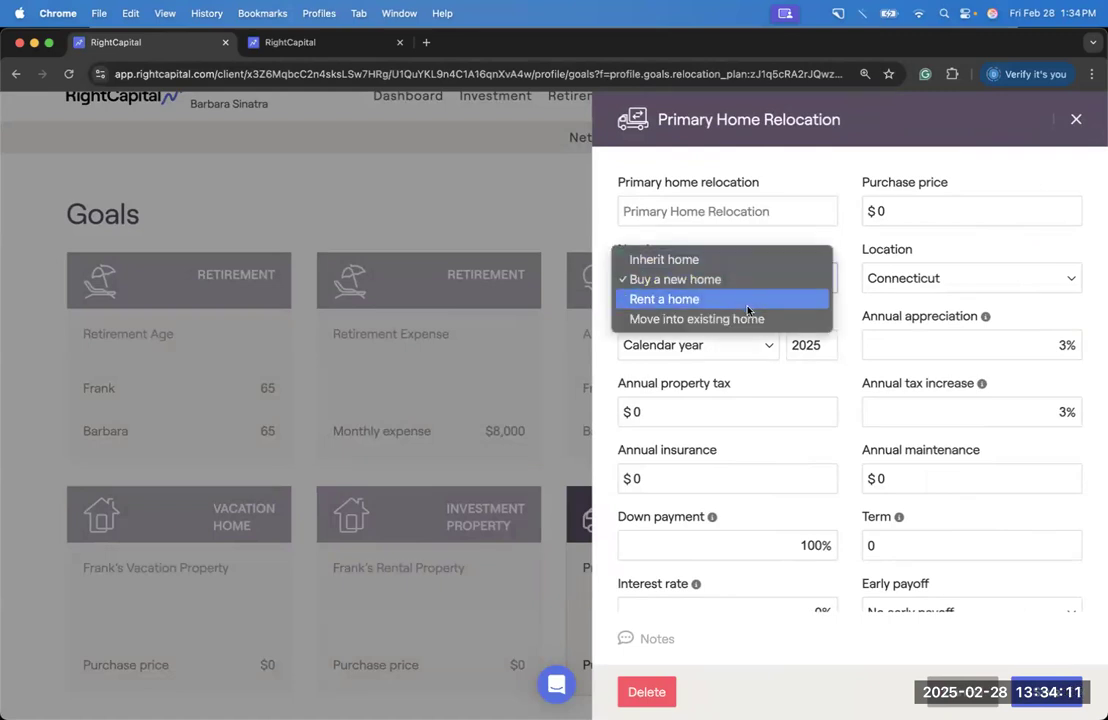
pyautogui.click(851, 290)
pyautogui.scroll(-2, 851, 290)
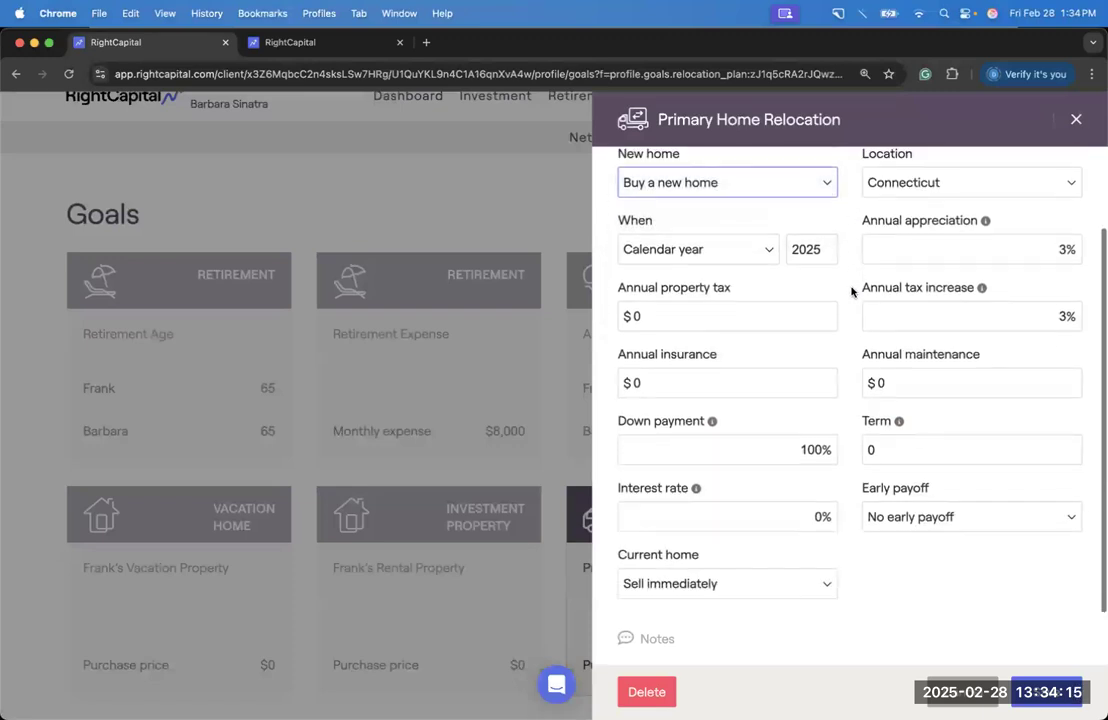
pyautogui.click(778, 581)
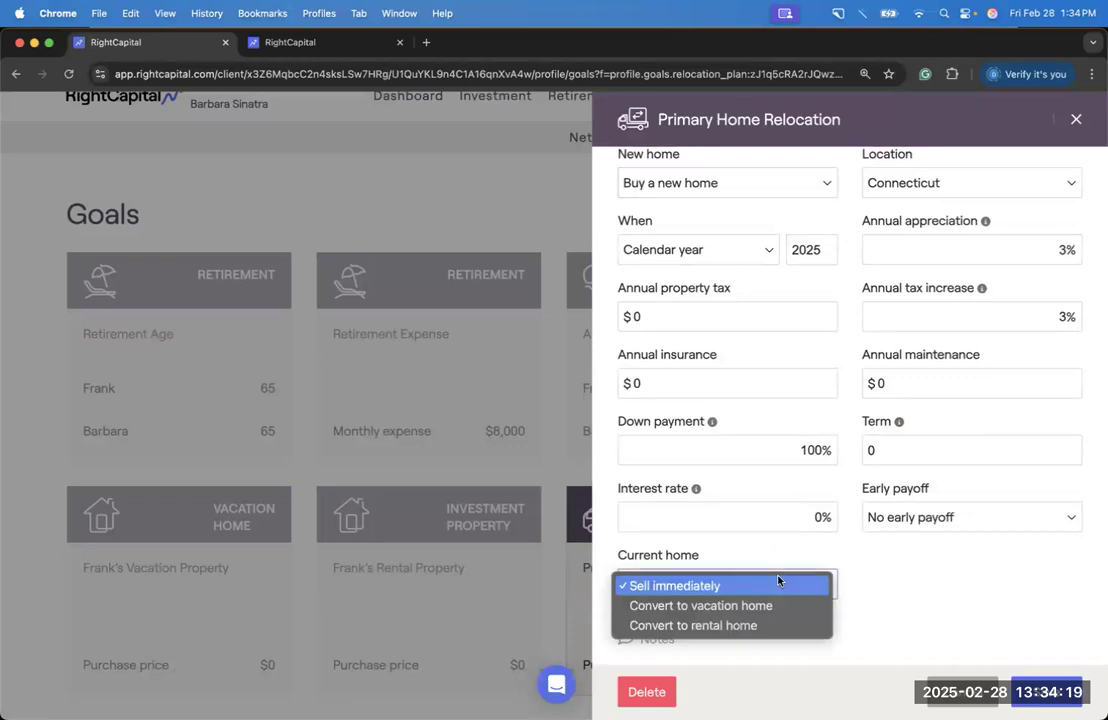
pyautogui.click(898, 582)
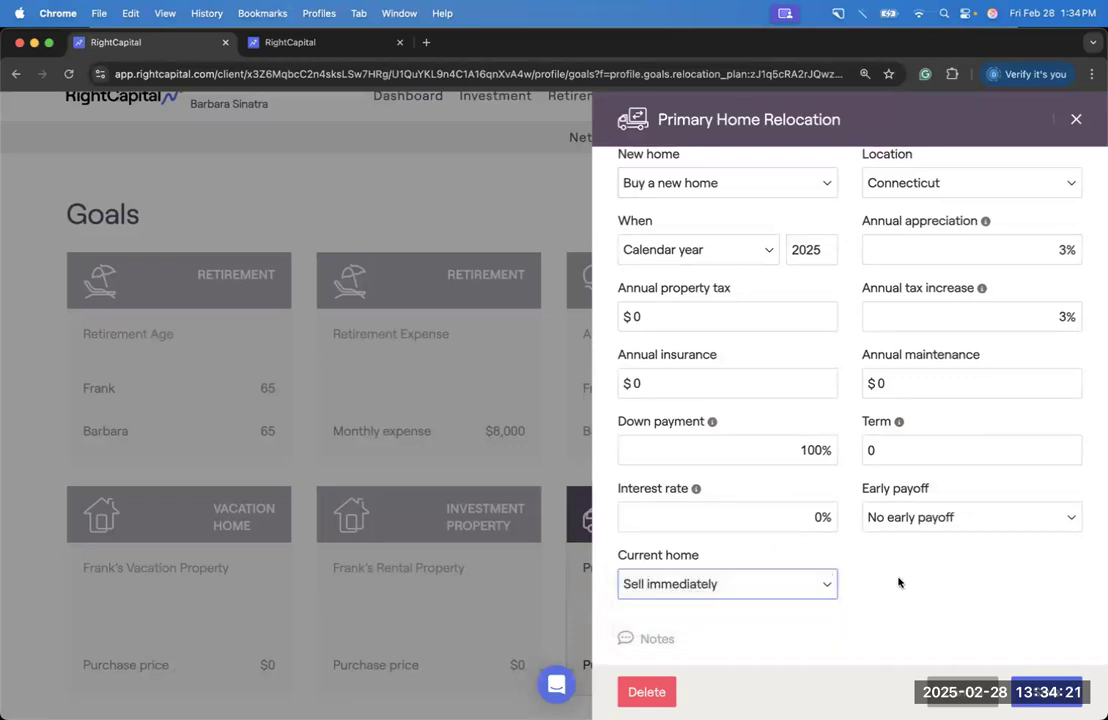
pyautogui.click(826, 584)
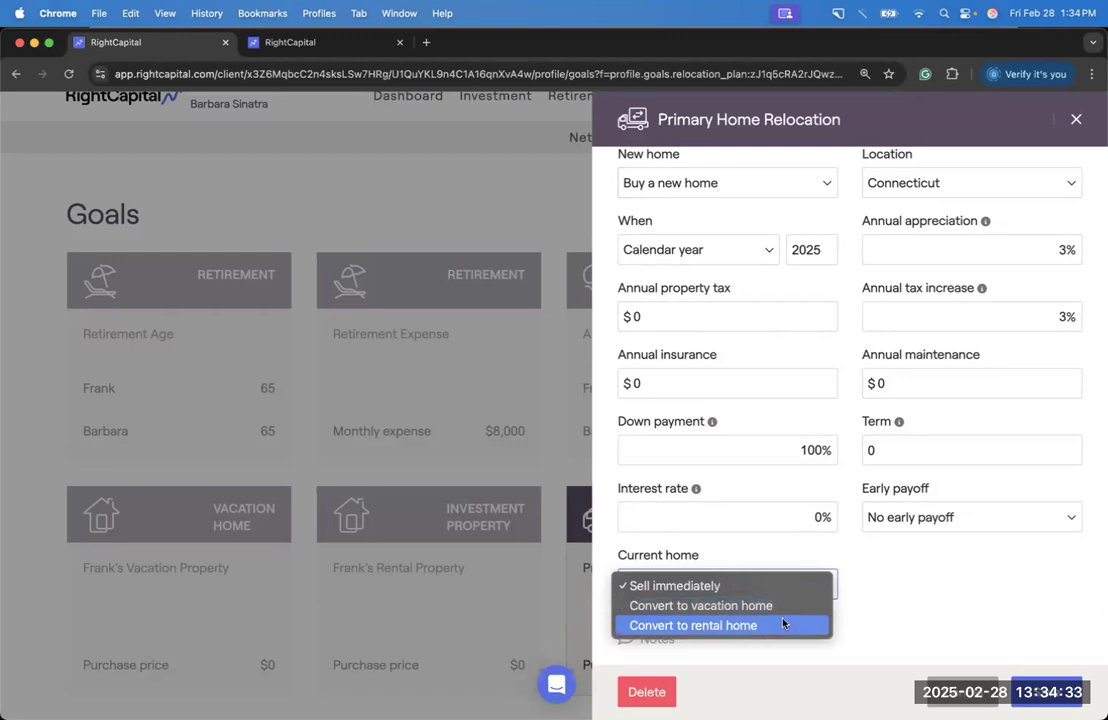
pyautogui.click(882, 613)
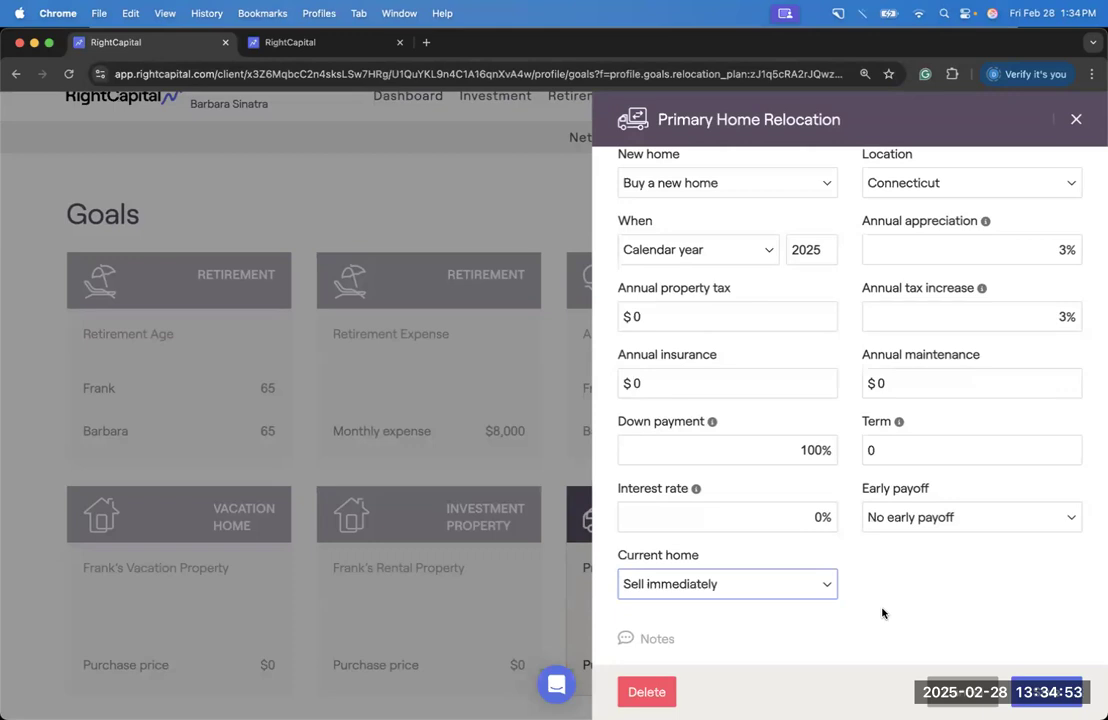
pyautogui.scroll(3, 834, 480)
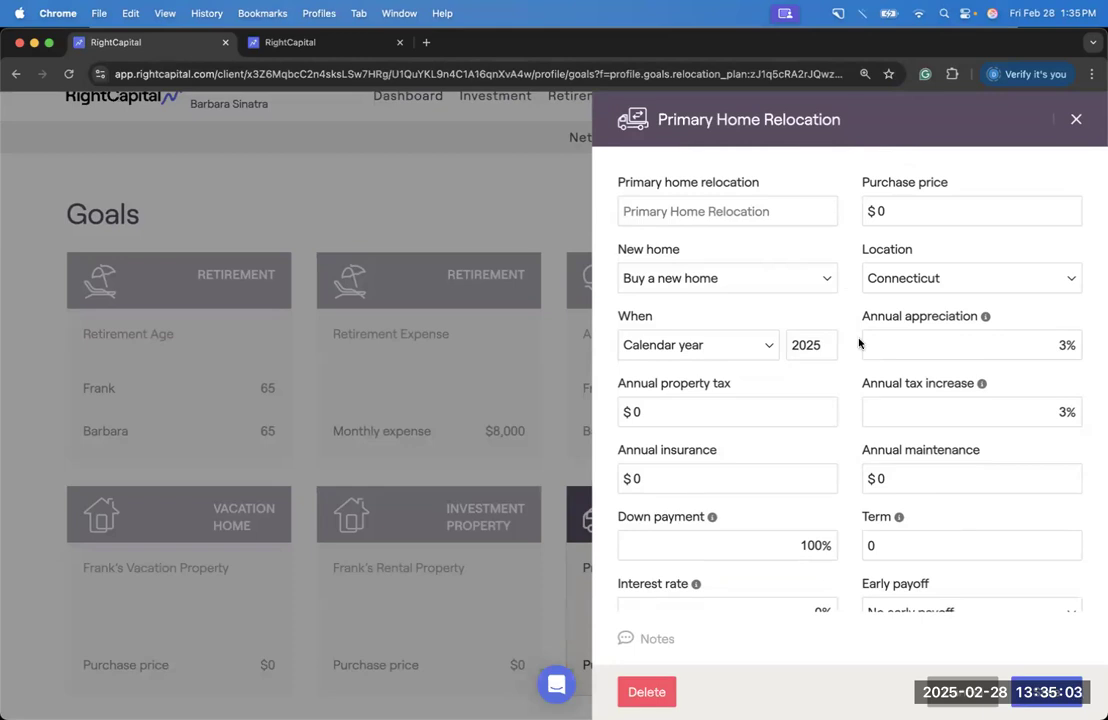
pyautogui.scroll(-2, 855, 370)
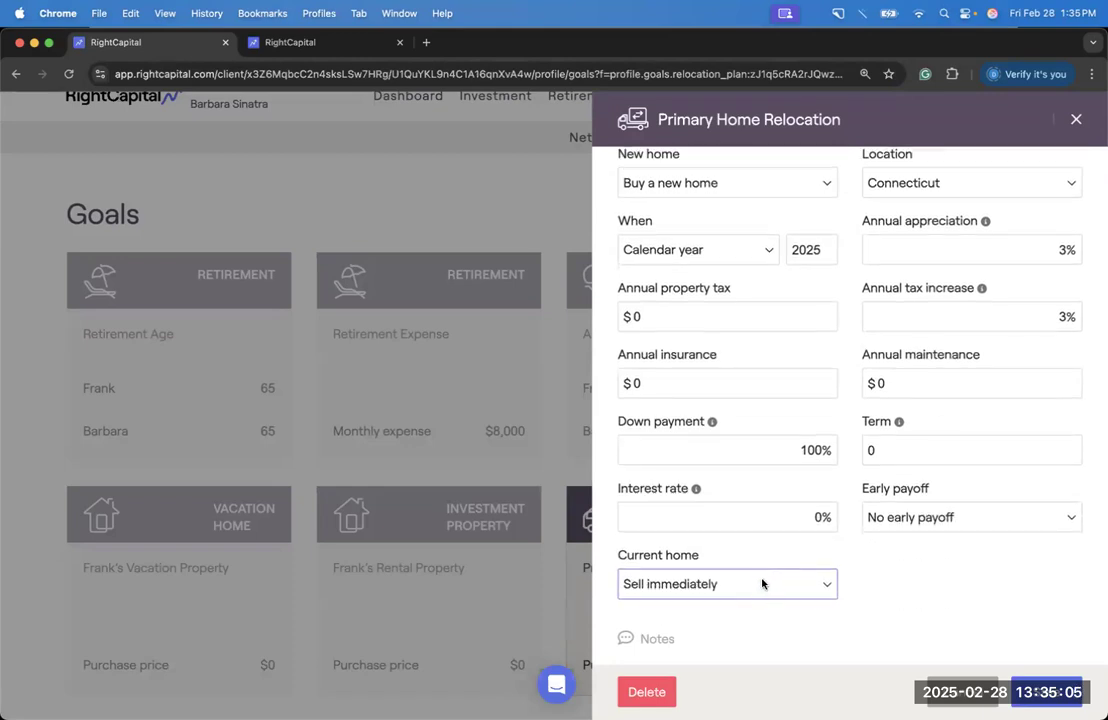
pyautogui.scroll(2, 816, 514)
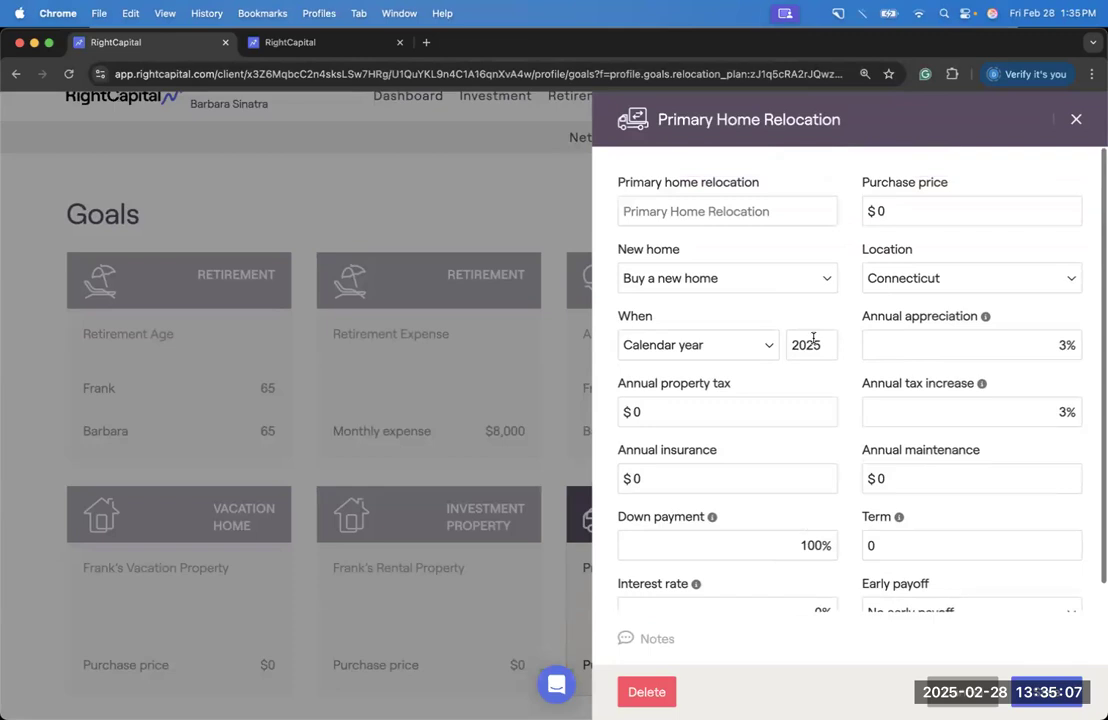
# Step: Set the relocation goal's new home to Rent a home in calendar year 2040, and save the goal
pyautogui.click(809, 278)
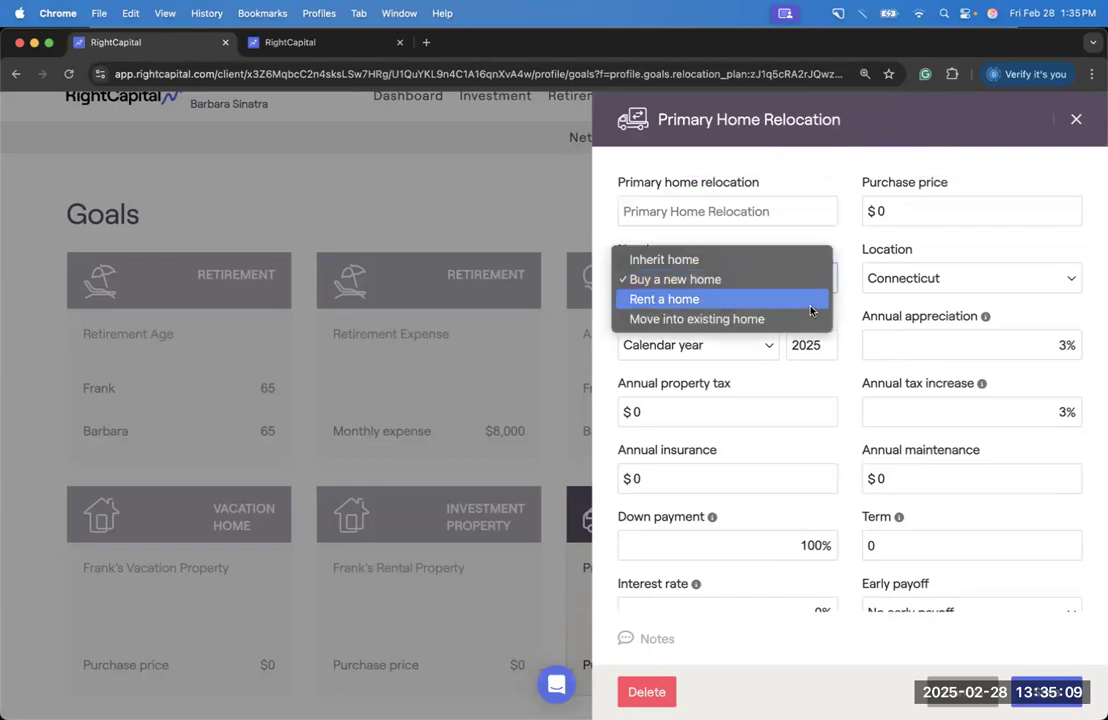
pyautogui.click(810, 300)
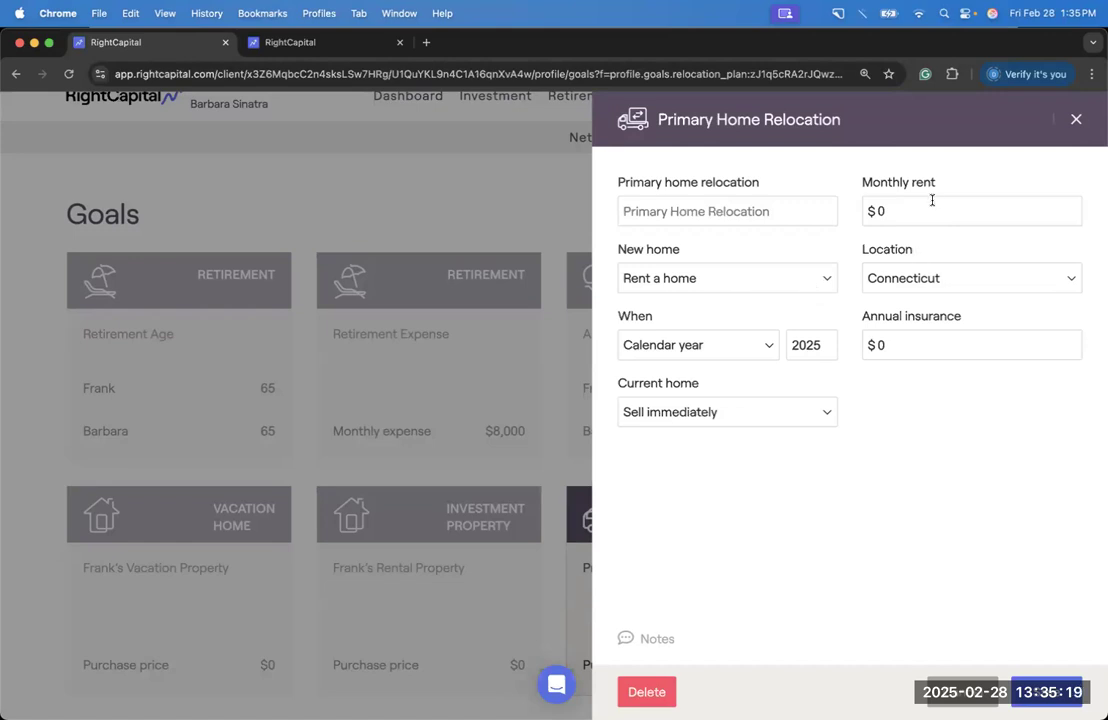
pyautogui.moveTo(821, 345); pyautogui.dragTo(807, 344)
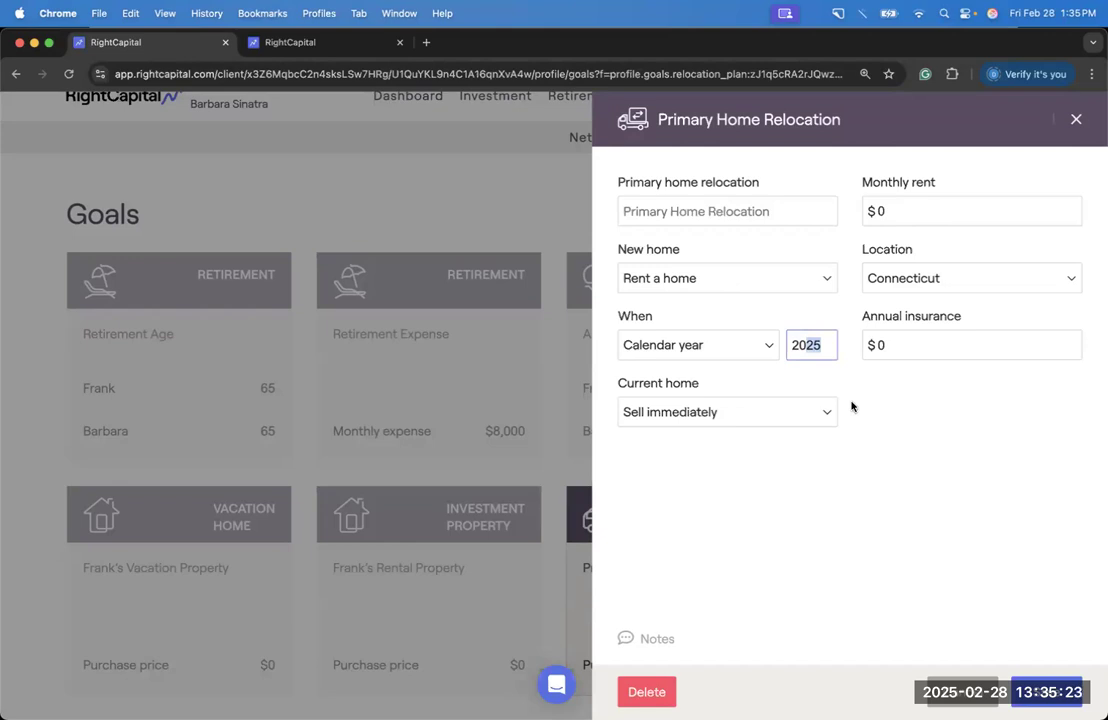
pyautogui.write('40')
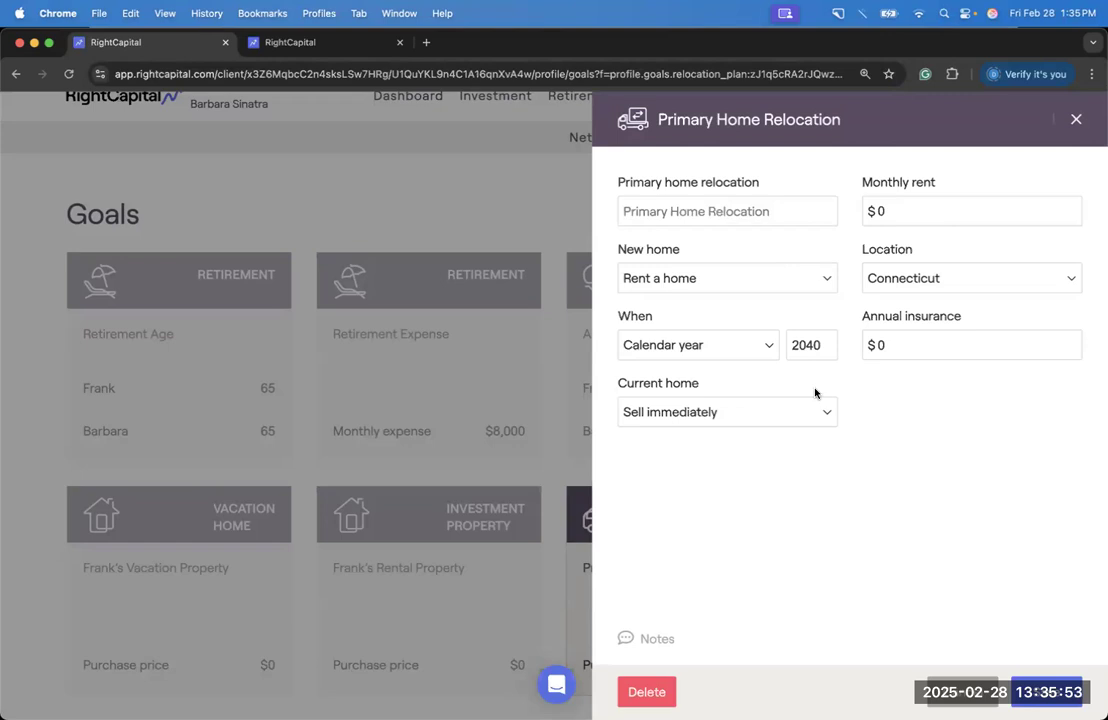
pyautogui.click(963, 692)
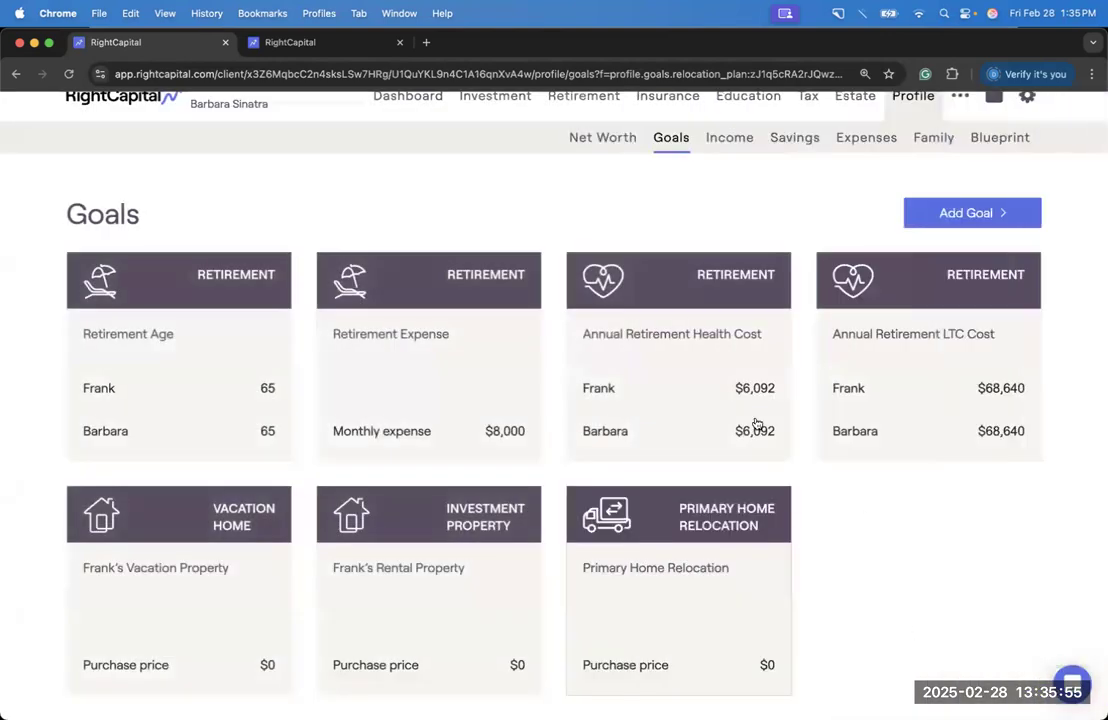
# Step: Open the client's Other Assumptions settings and bring up the Miscellaneous real estate cost assumptions
pyautogui.scroll(1, 700, 320)
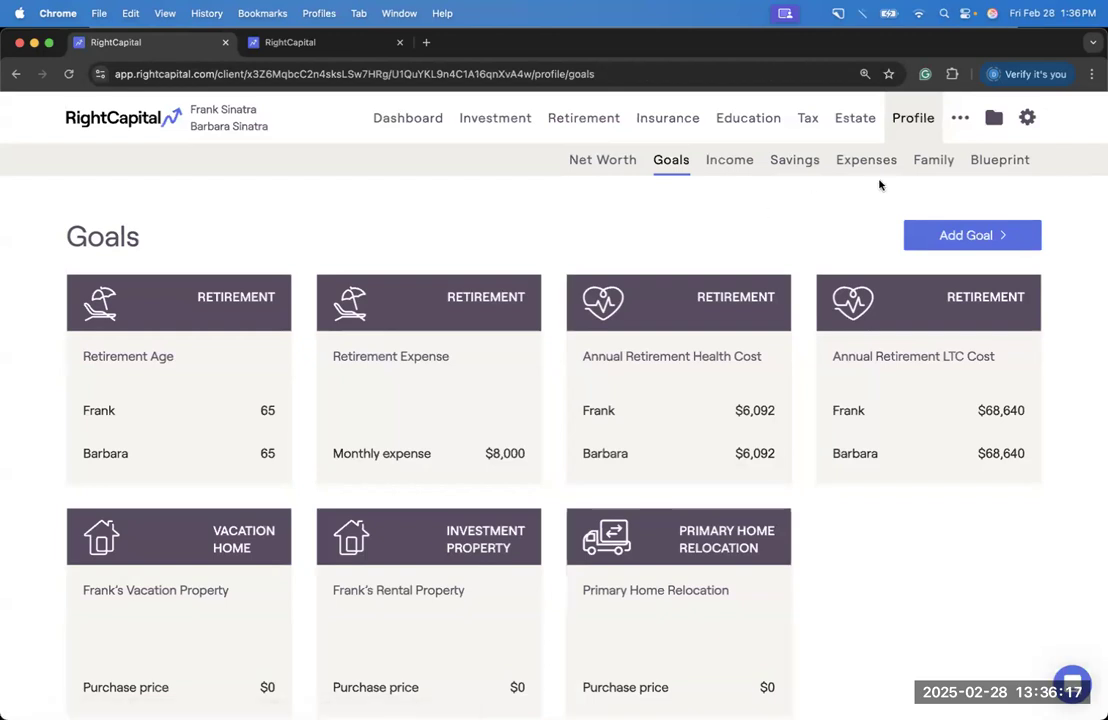
pyautogui.moveTo(1028, 126)
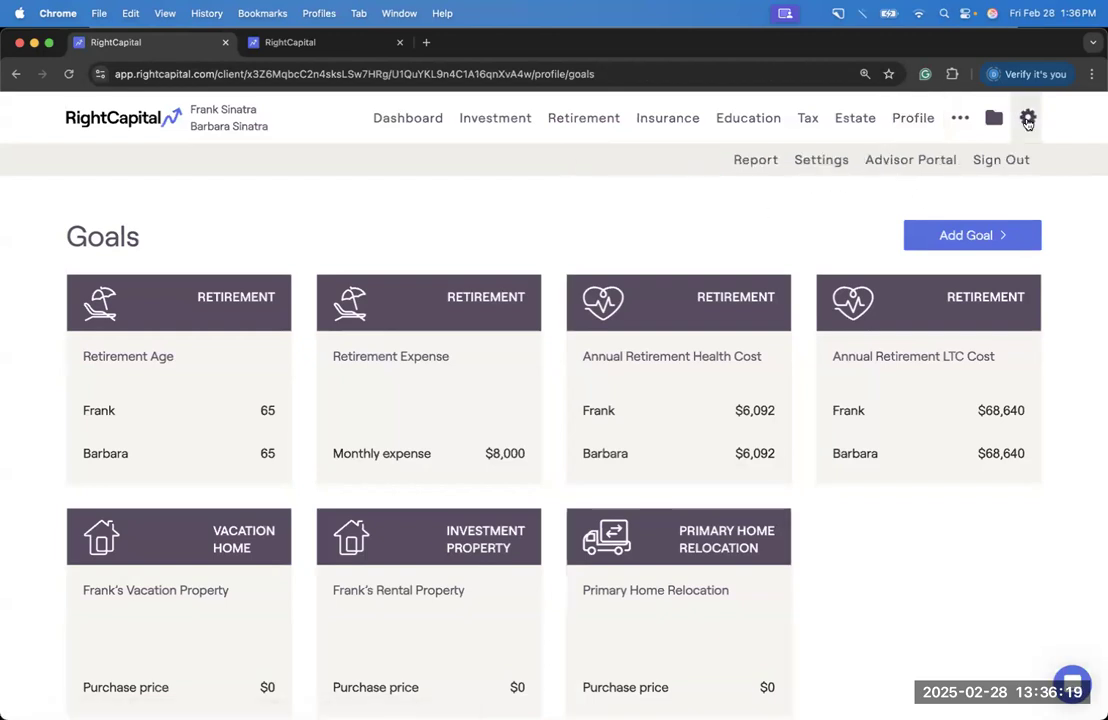
pyautogui.click(821, 162)
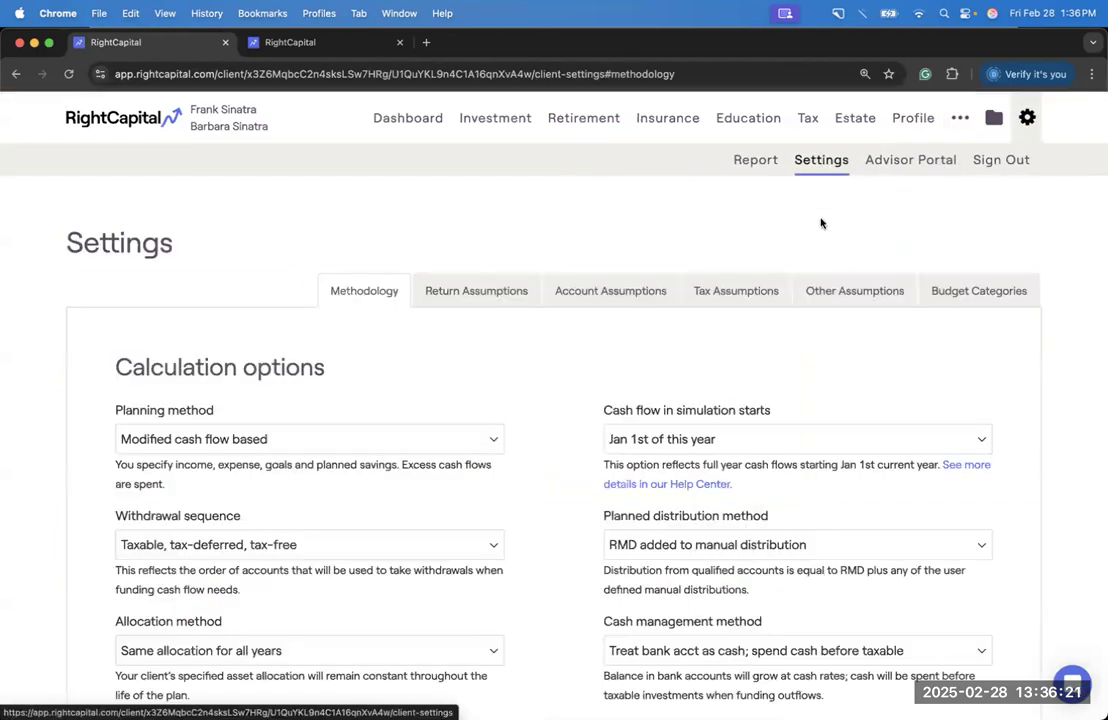
pyautogui.click(890, 292)
pyautogui.scroll(-5, 700, 314)
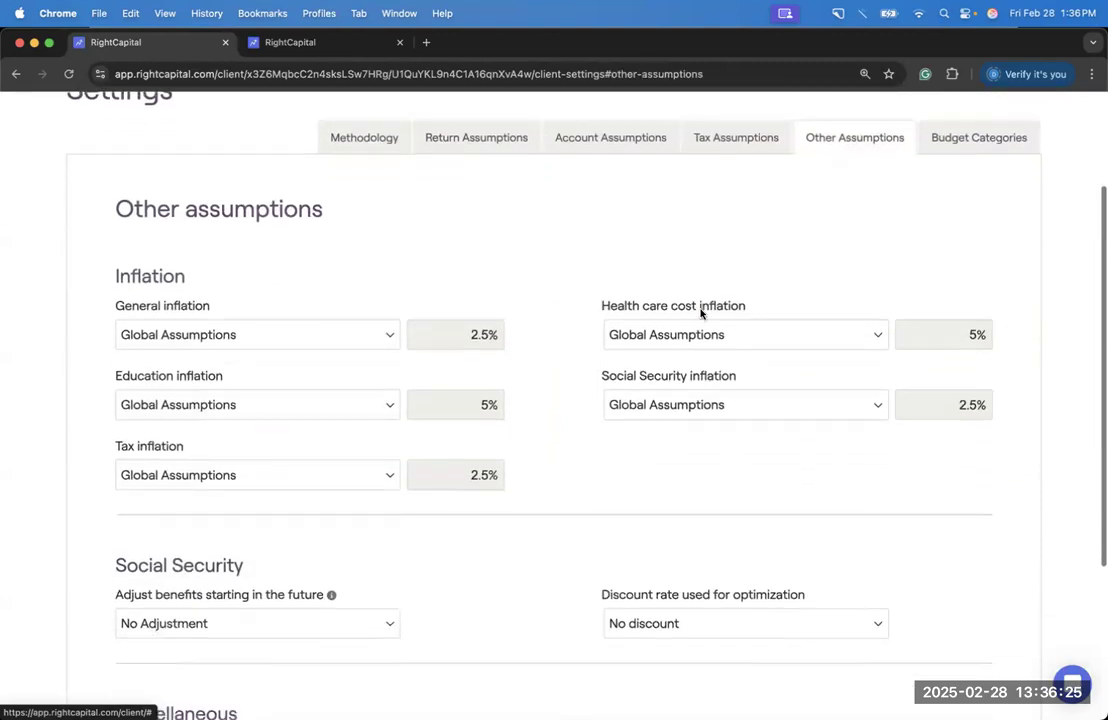
pyautogui.scroll(-1, 547, 475)
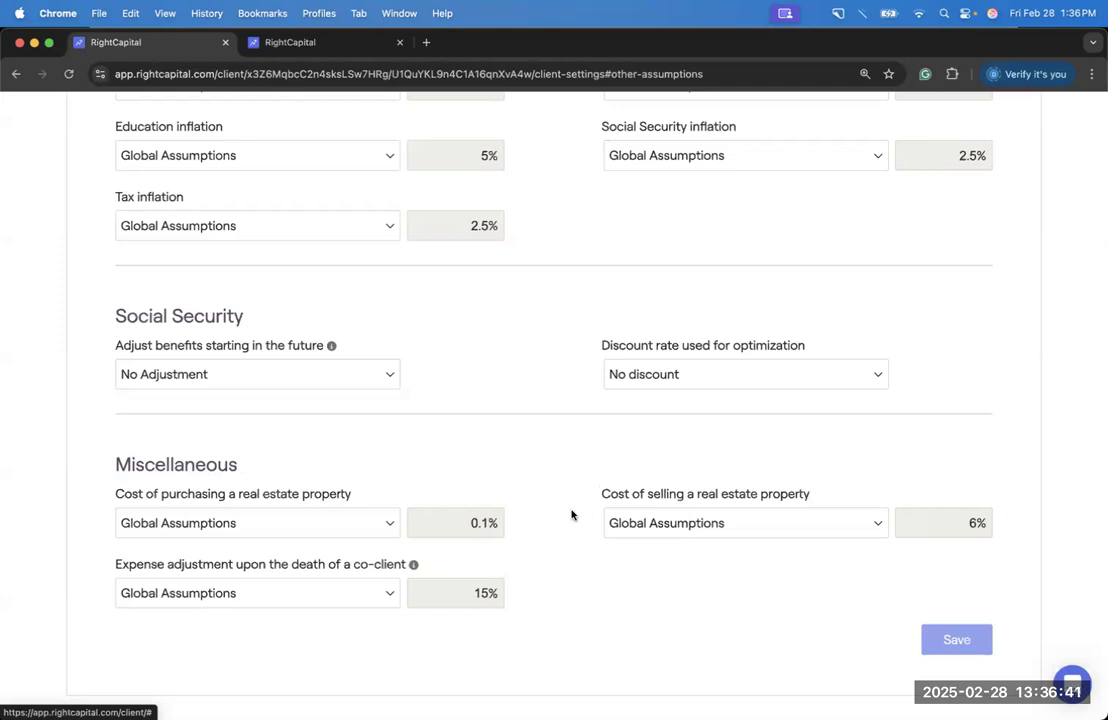
# Step: Examine the assumption choices for the cost of selling a real estate property
pyautogui.click(788, 528)
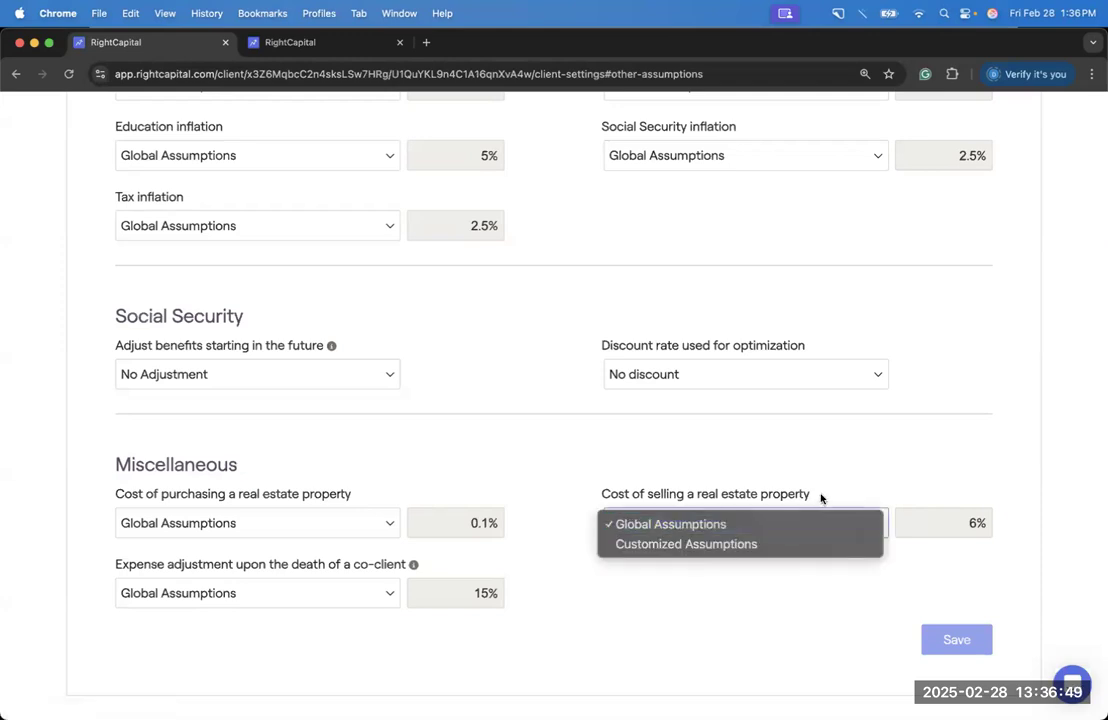
pyautogui.click(820, 497)
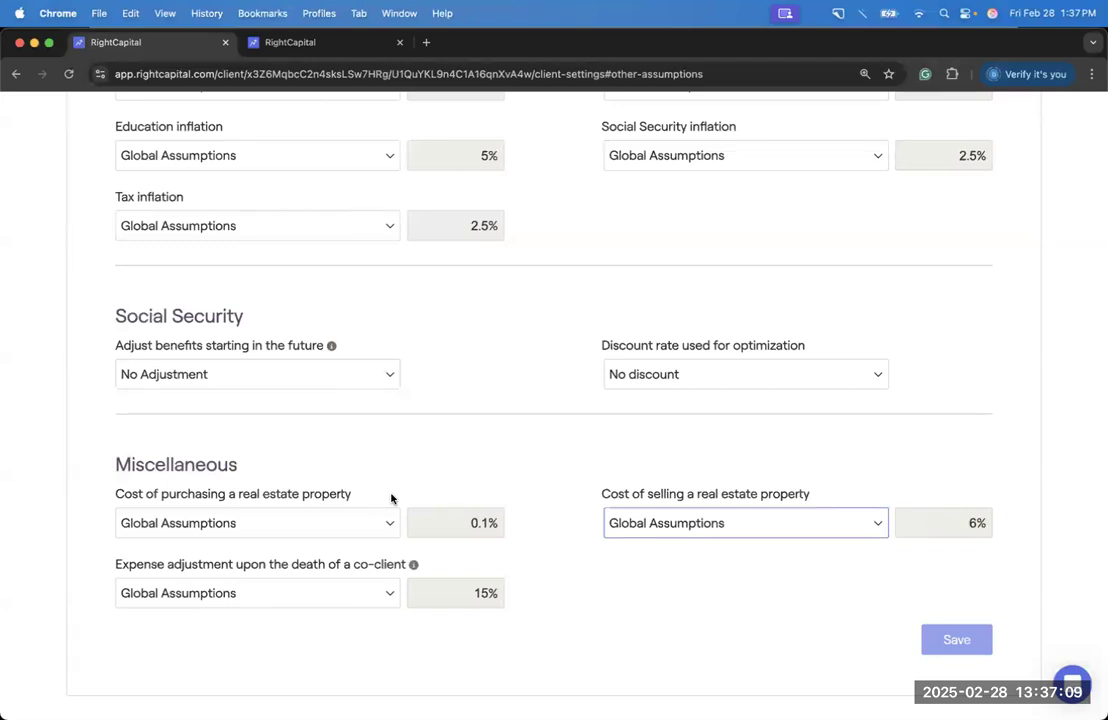
pyautogui.scroll(10, 507, 457)
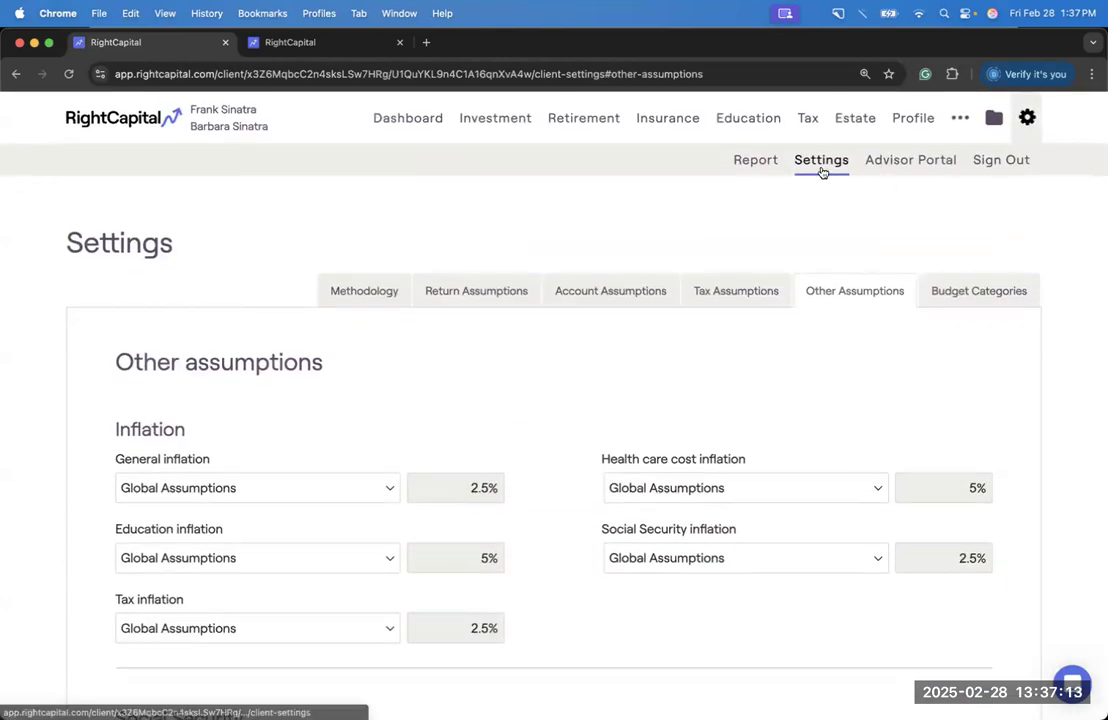
pyautogui.scroll(-5, 727, 371)
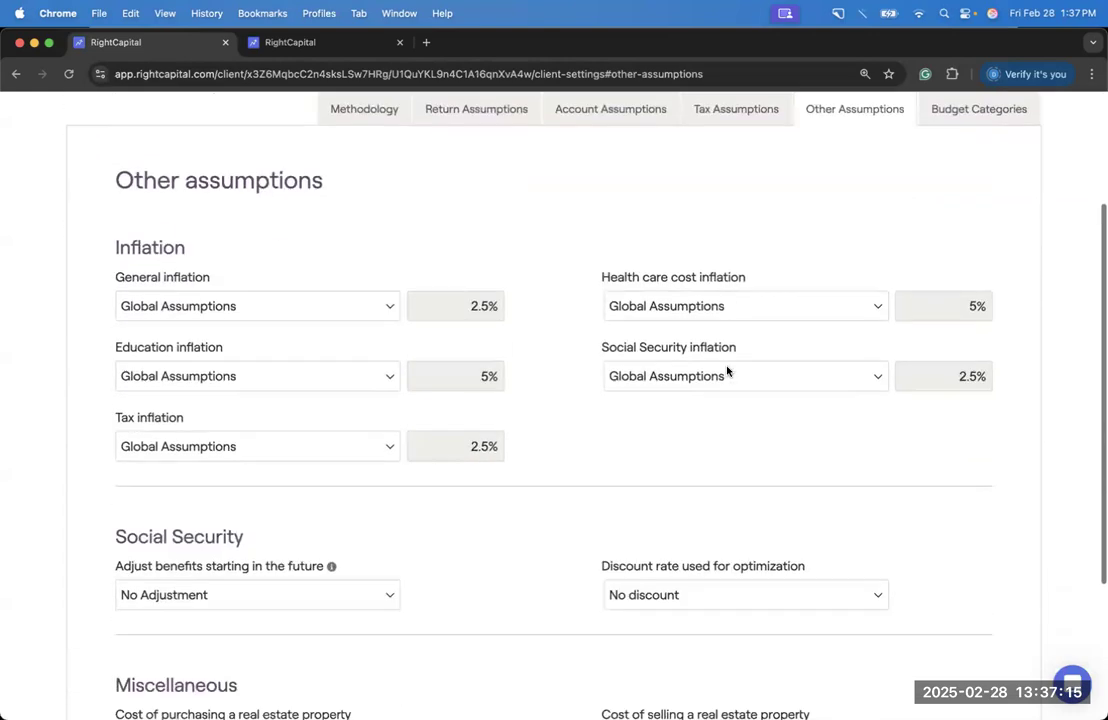
pyautogui.scroll(-2, 522, 606)
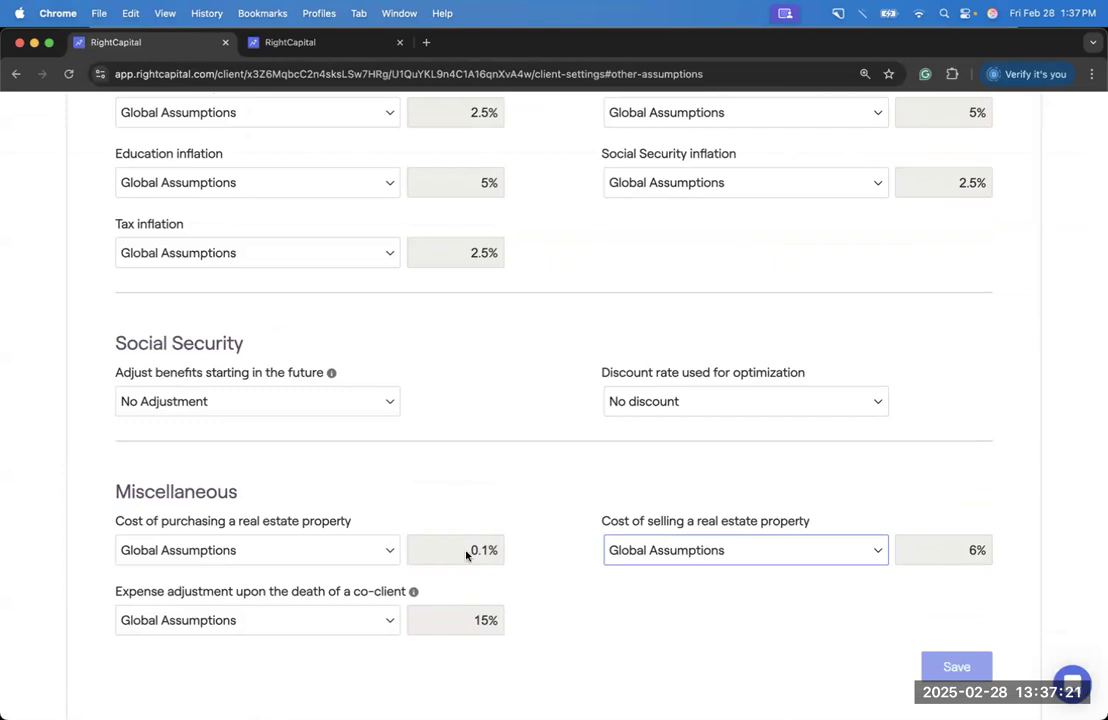
# Step: Set the cost of purchasing a real estate property to Customized Assumptions at 0%
pyautogui.click(354, 563)
pyautogui.click(358, 575)
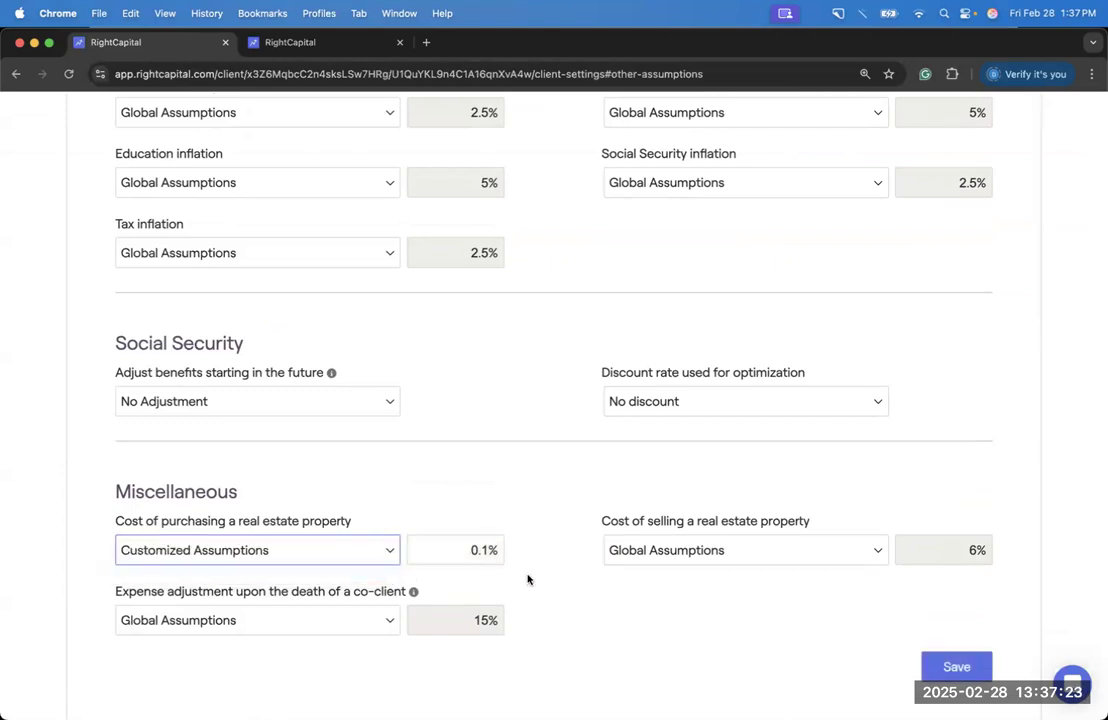
pyautogui.click(461, 550)
pyautogui.write('0')
pyautogui.click(520, 554)
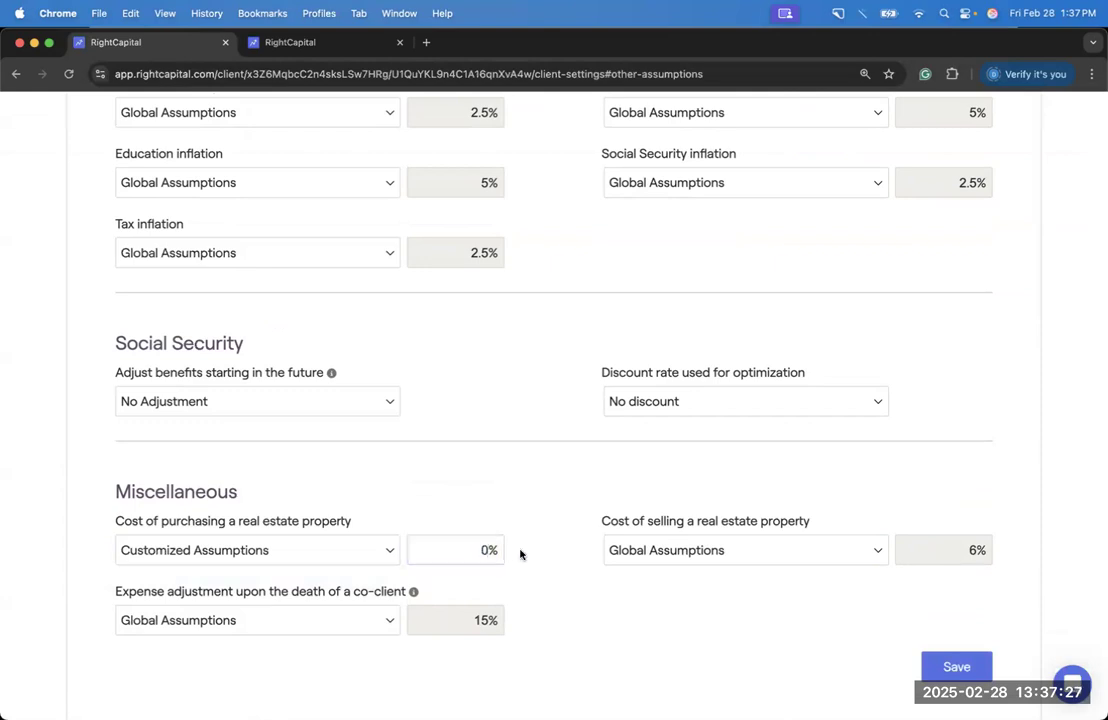
# Step: Set the cost of selling a real estate property to Customized Assumptions at 7%
pyautogui.click(758, 555)
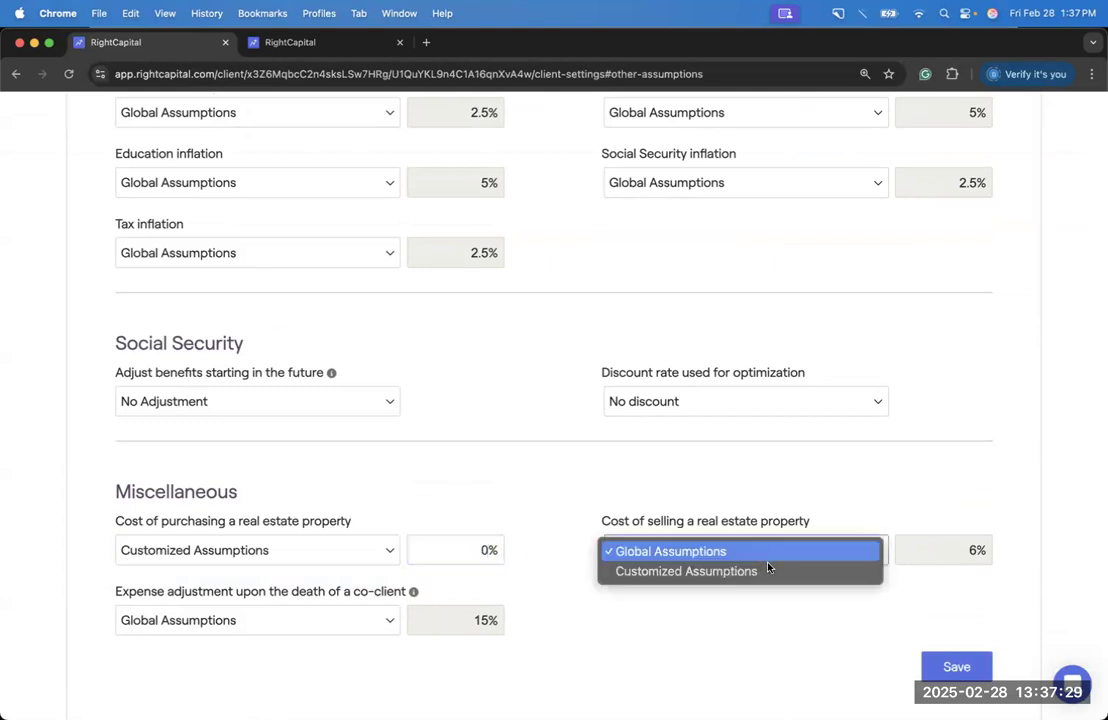
pyautogui.click(821, 568)
pyautogui.click(957, 547)
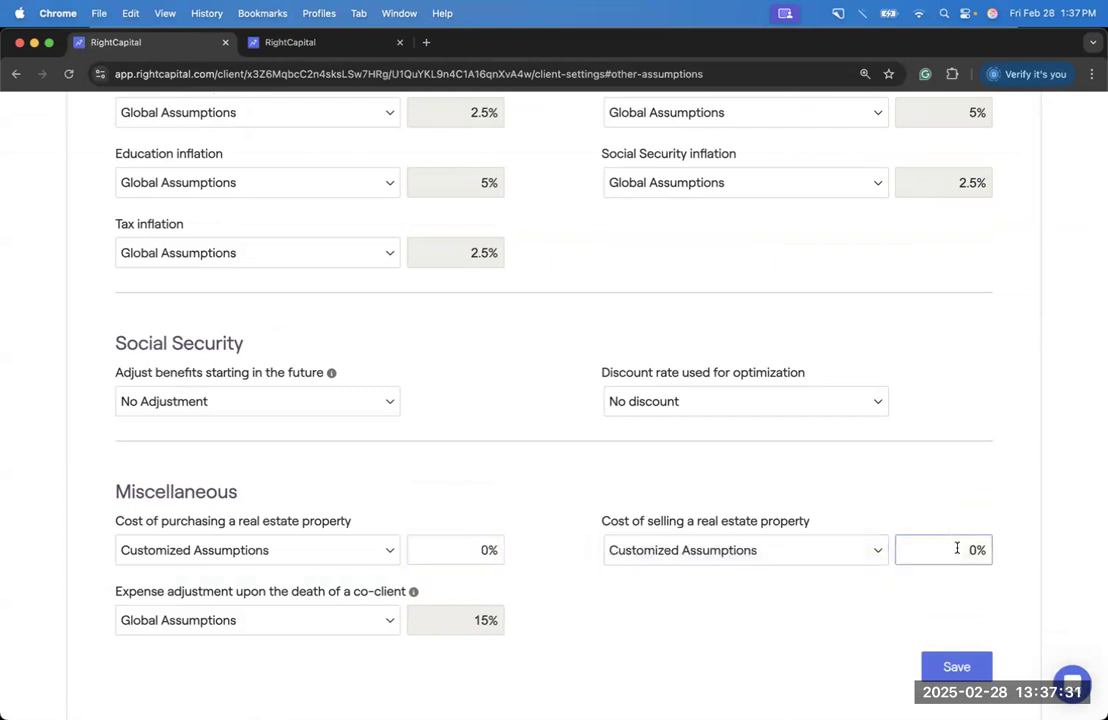
pyautogui.write('7')
# Step: Return the costs of selling and purchasing a real estate property to Global Assumptions, and save the settings
pyautogui.click(772, 555)
pyautogui.click(765, 531)
pyautogui.click(330, 558)
pyautogui.click(307, 531)
pyautogui.click(932, 662)
pyautogui.scroll(1, 793, 532)
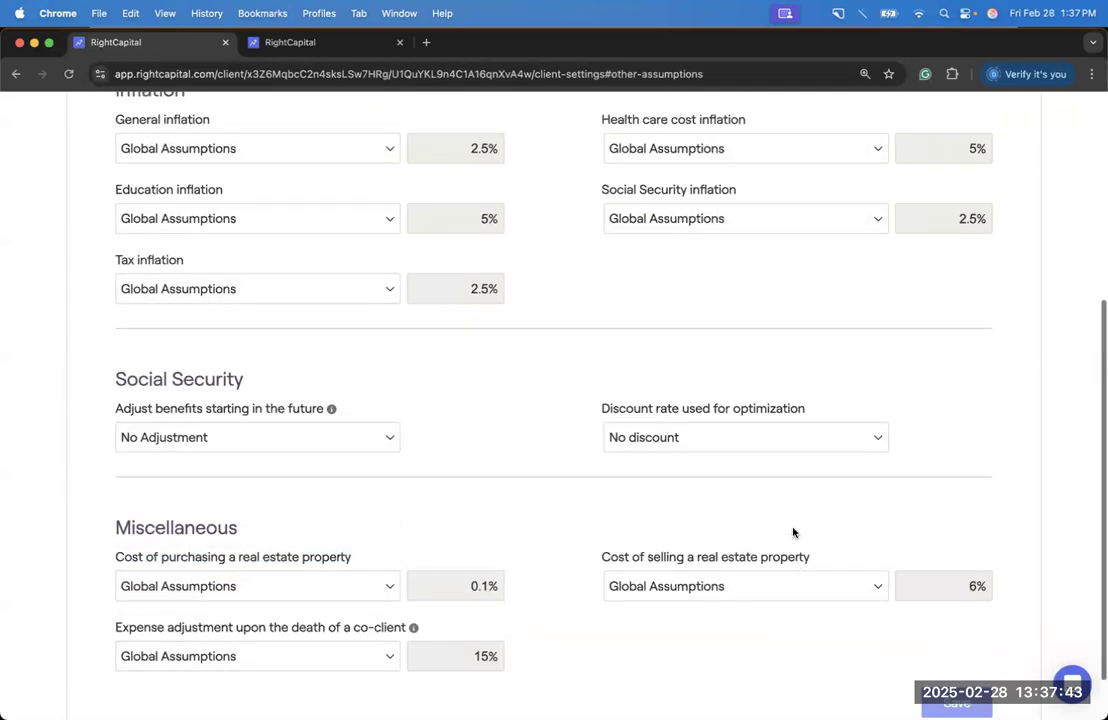
pyautogui.scroll(5, 793, 532)
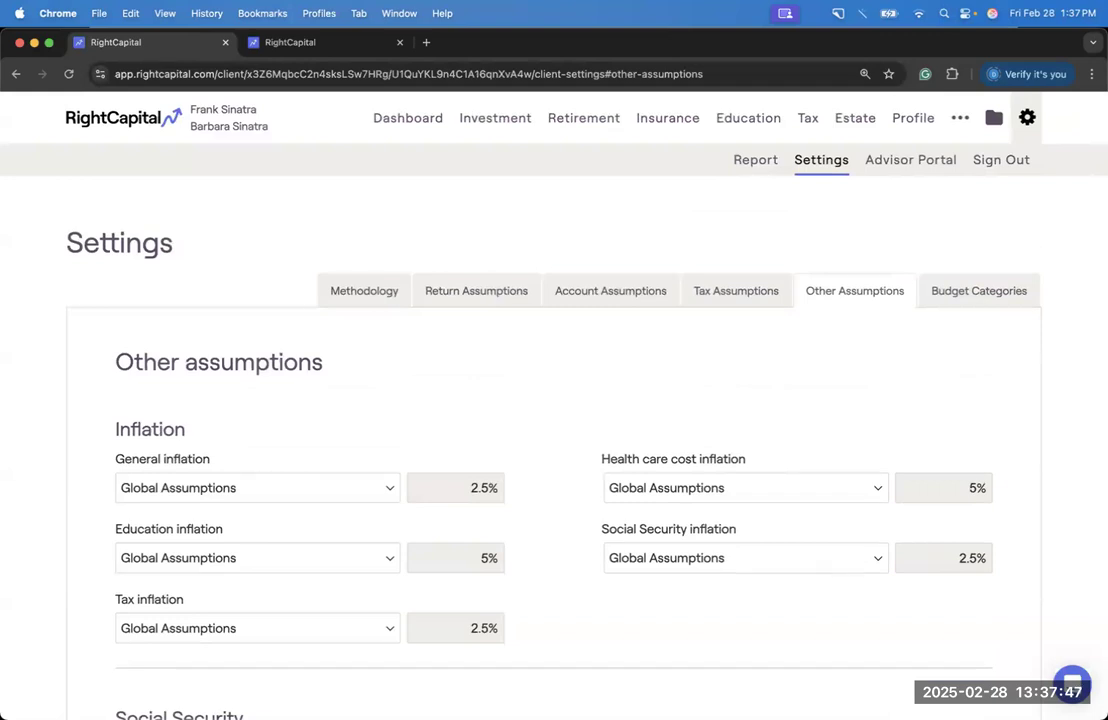
# Step: Open the Retirement Analysis and expand its action items
pyautogui.click(582, 127)
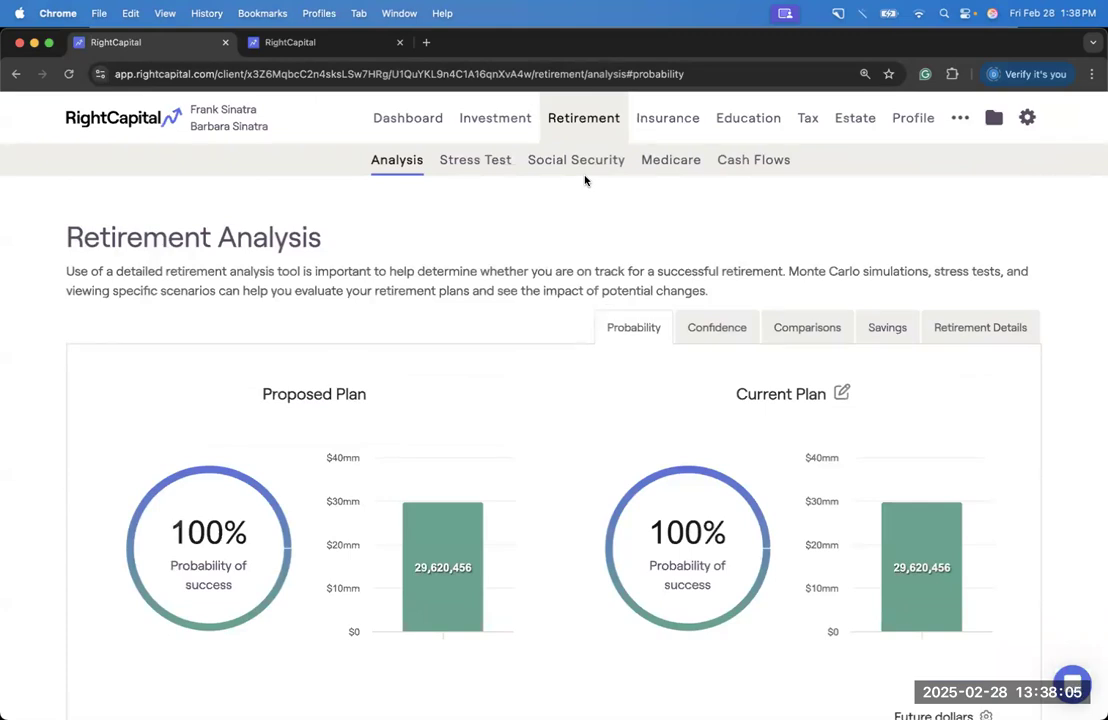
pyautogui.scroll(-2, 587, 332)
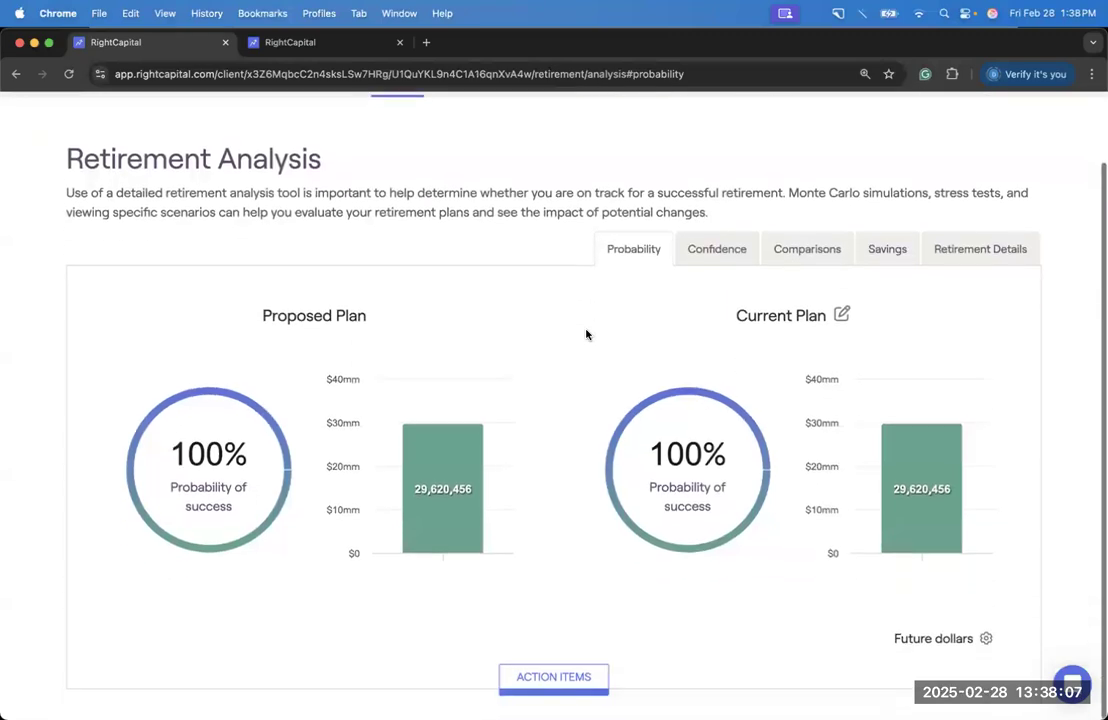
pyautogui.click(522, 675)
pyautogui.scroll(-1, 548, 682)
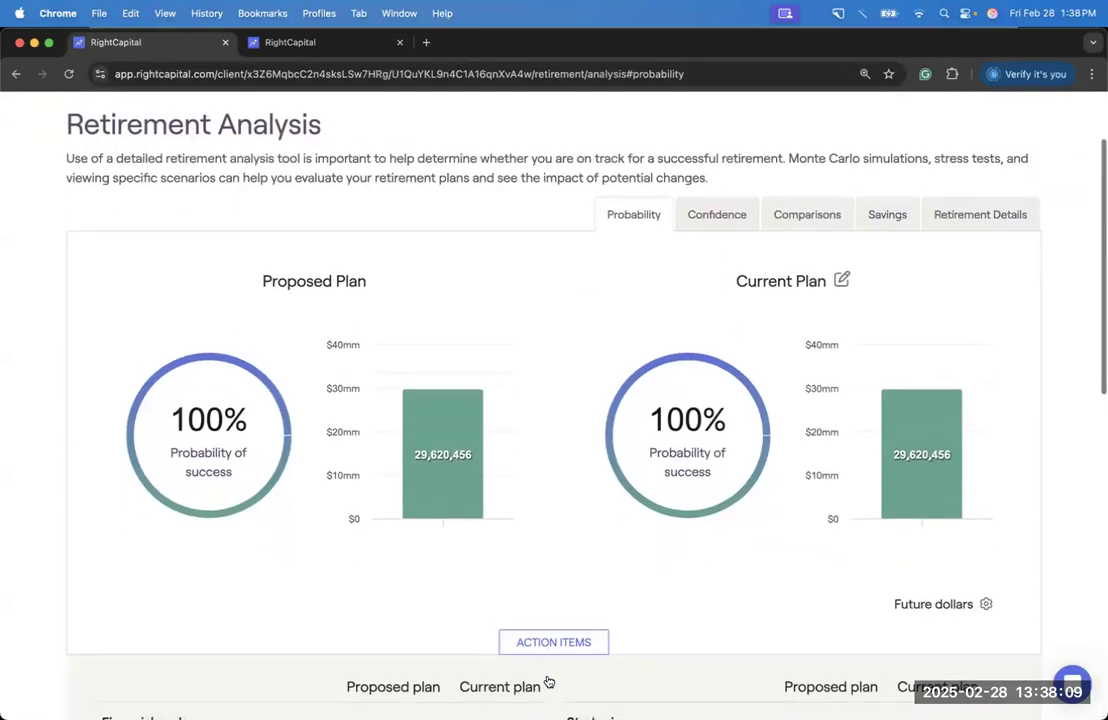
# Step: Examine the proposed and current plans' action items, including the home relocation, property purchases and existing asset sales
pyautogui.scroll(-2, 548, 682)
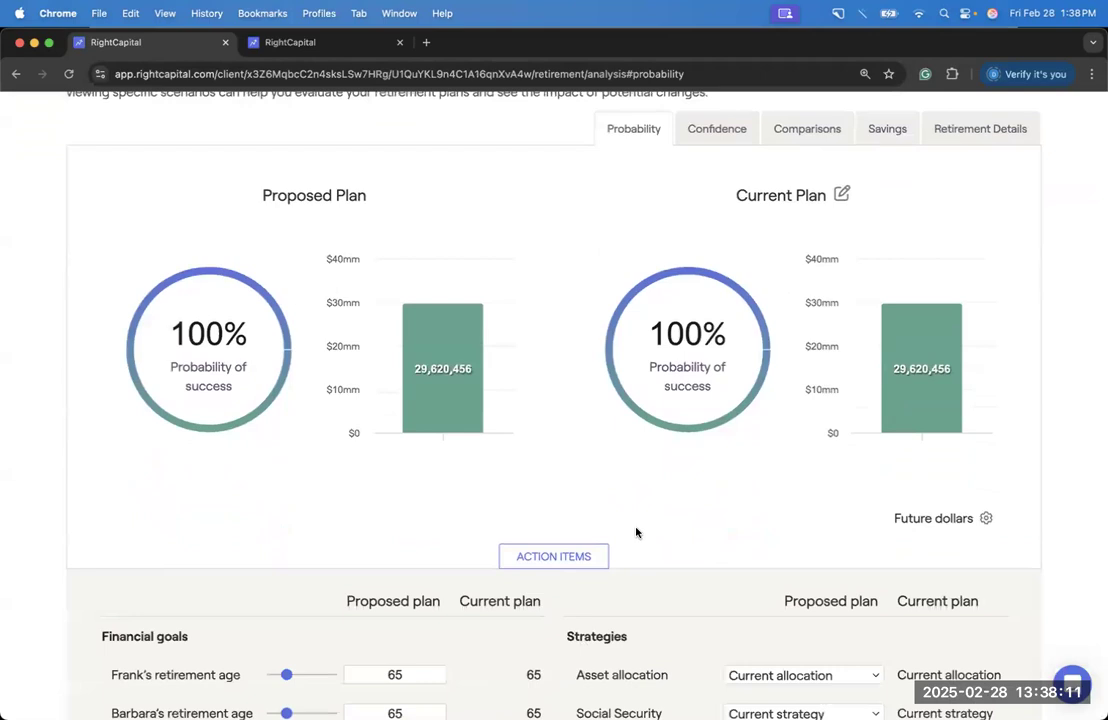
pyautogui.scroll(-2, 636, 533)
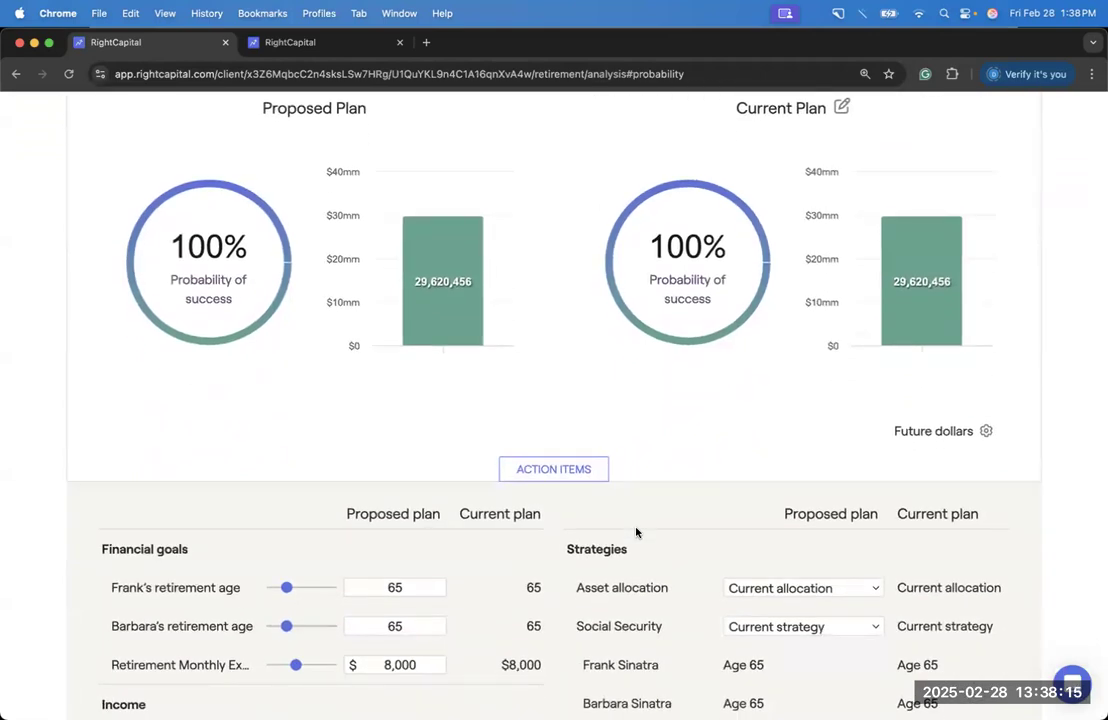
pyautogui.scroll(-4, 636, 533)
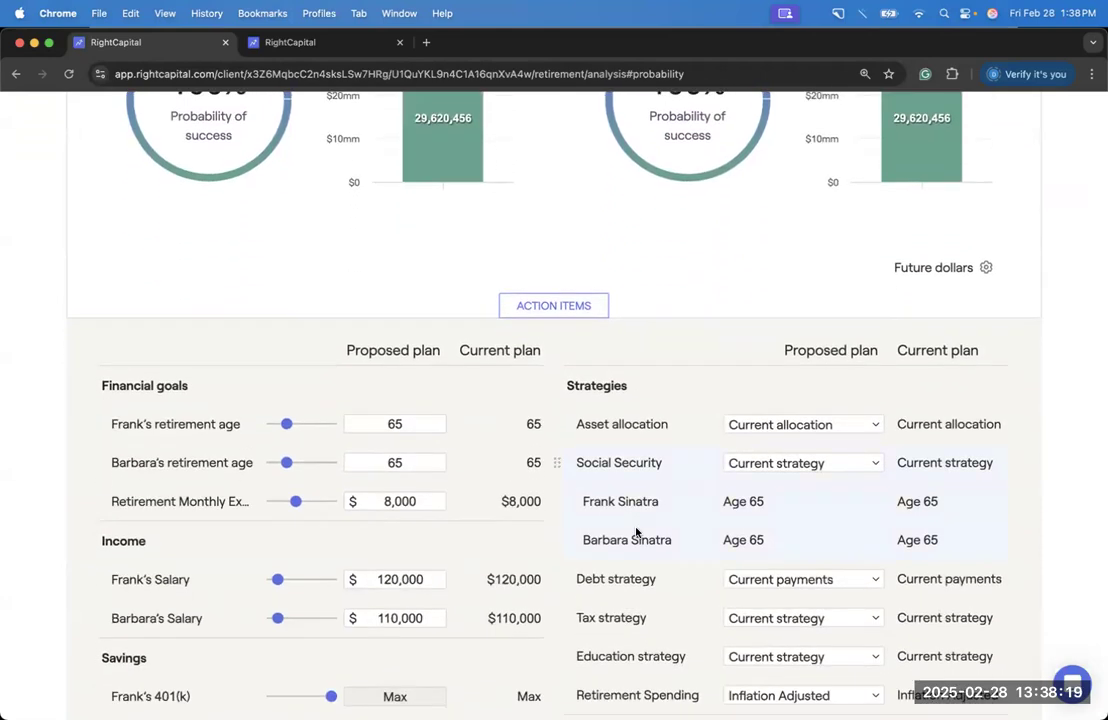
pyautogui.scroll(-2, 636, 533)
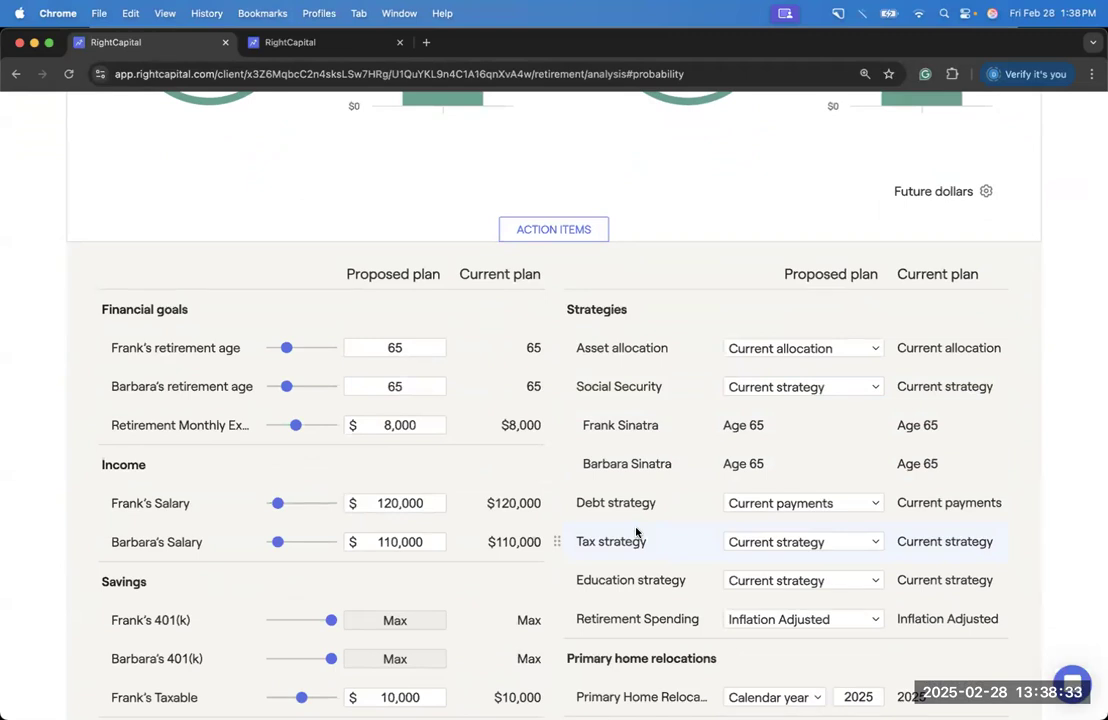
pyautogui.scroll(6, 636, 532)
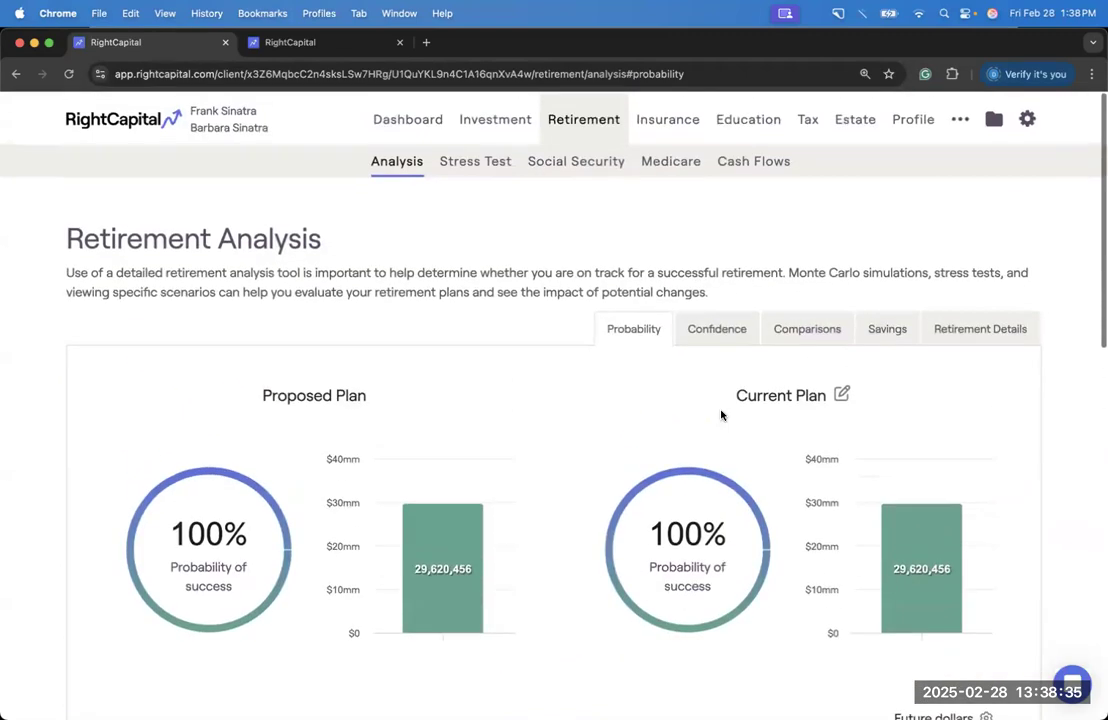
pyautogui.scroll(-6, 714, 410)
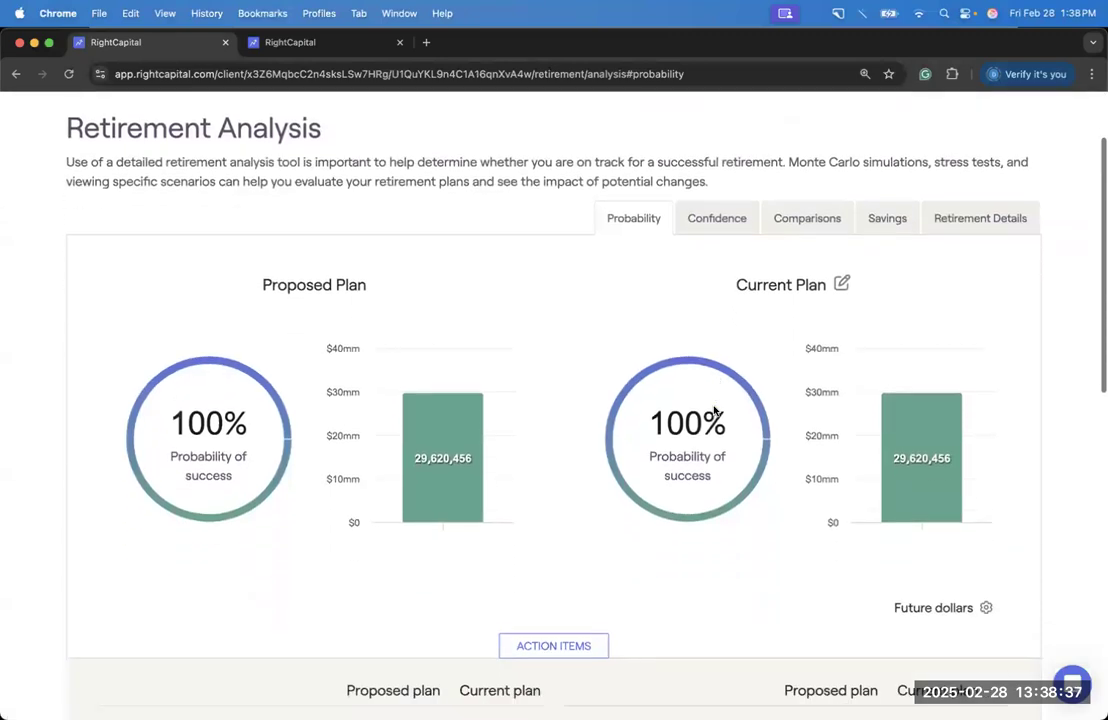
pyautogui.scroll(-5, 714, 410)
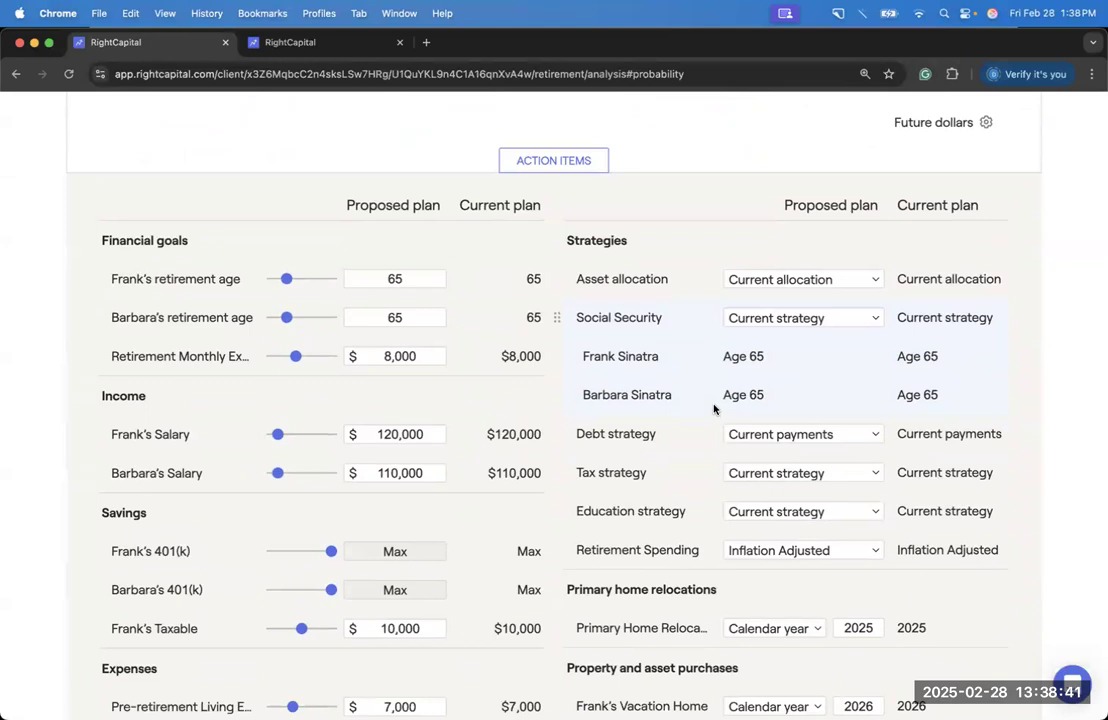
pyautogui.scroll(-1, 714, 410)
pyautogui.scroll(-3, 714, 410)
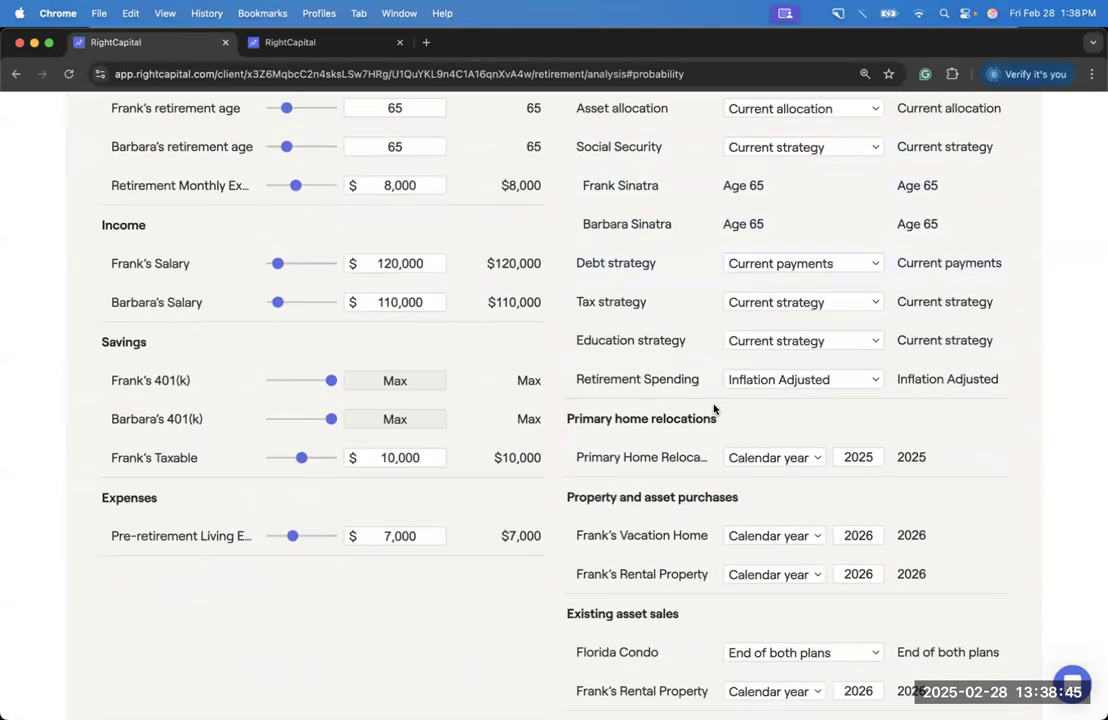
pyautogui.scroll(9, 714, 410)
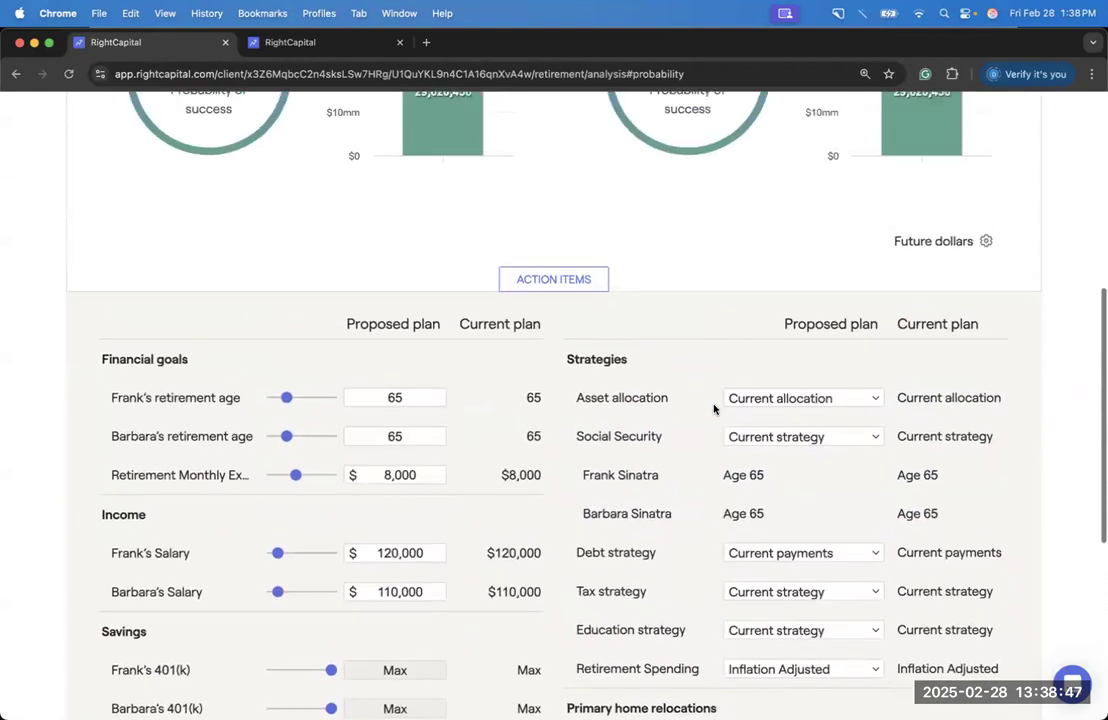
pyautogui.scroll(1, 769, 291)
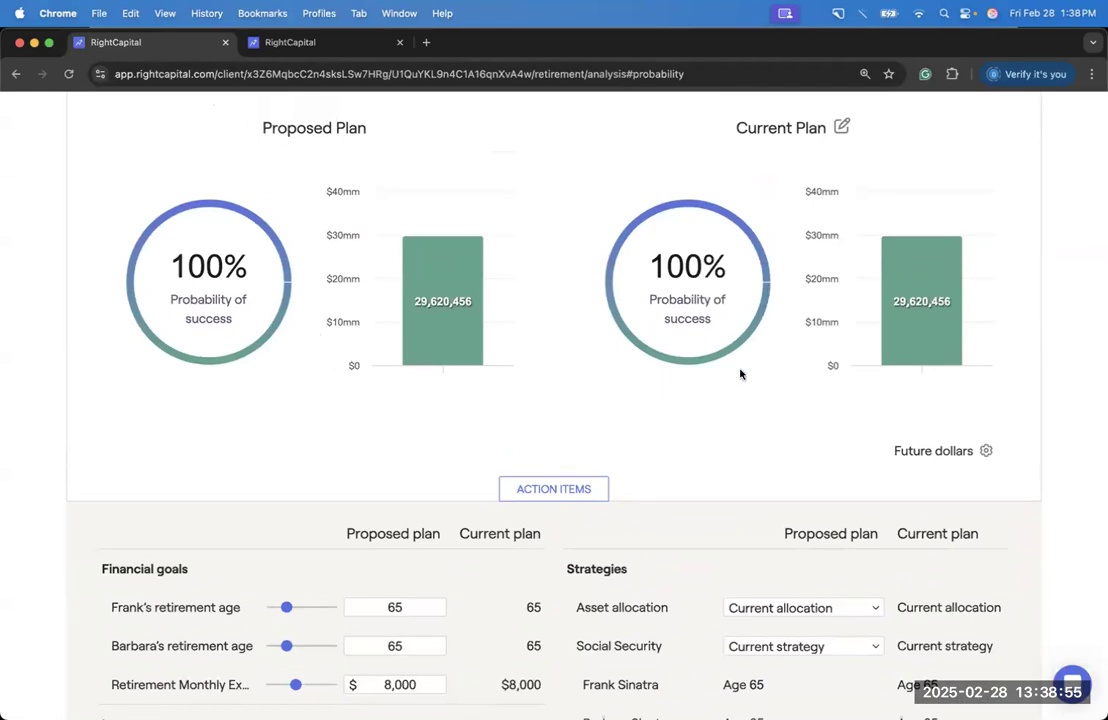
# Step: Add a new Vacation Home property goal to the proposed plan's action items
pyautogui.scroll(-10, 740, 373)
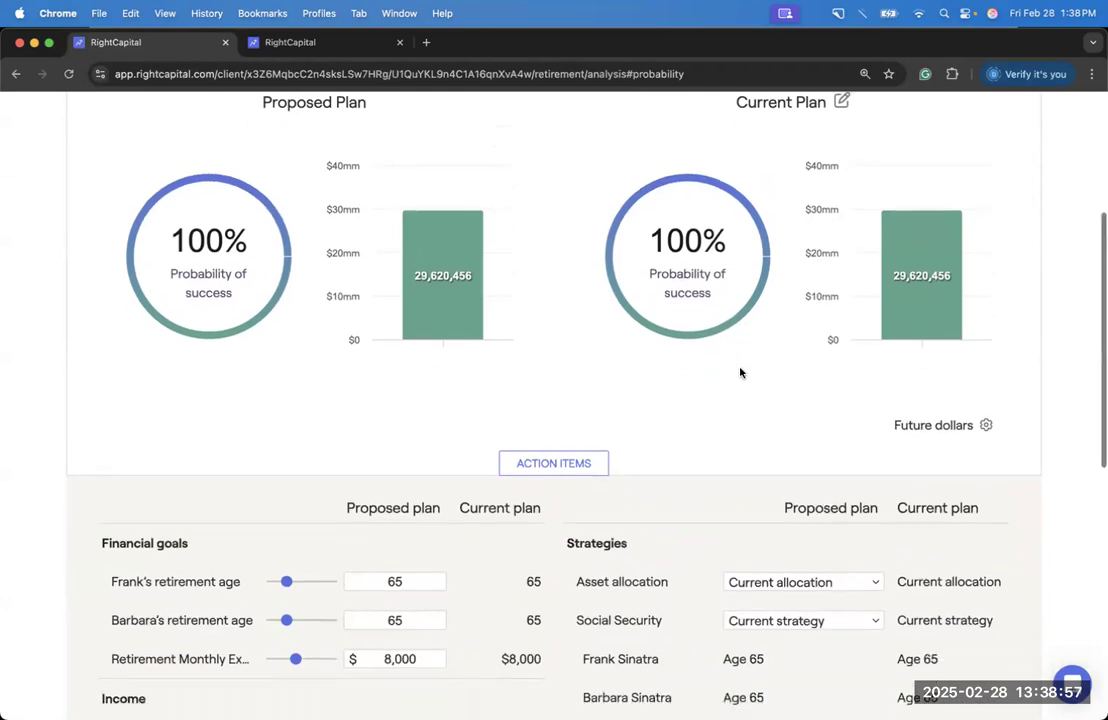
pyautogui.scroll(-2, 740, 373)
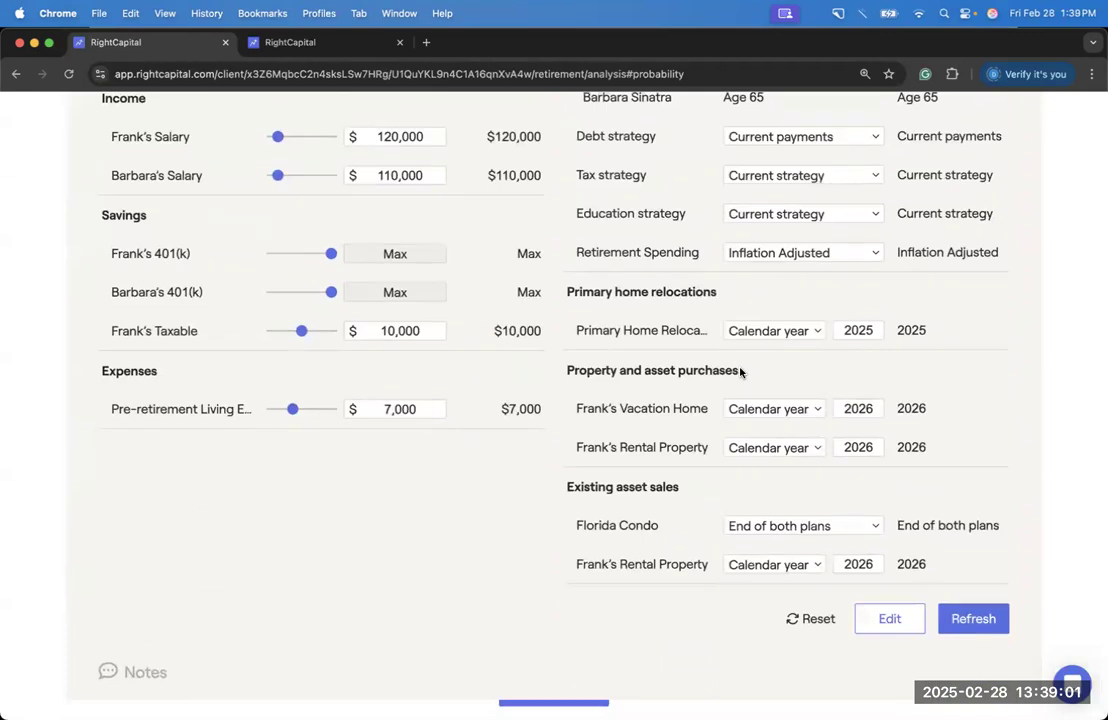
pyautogui.click(881, 622)
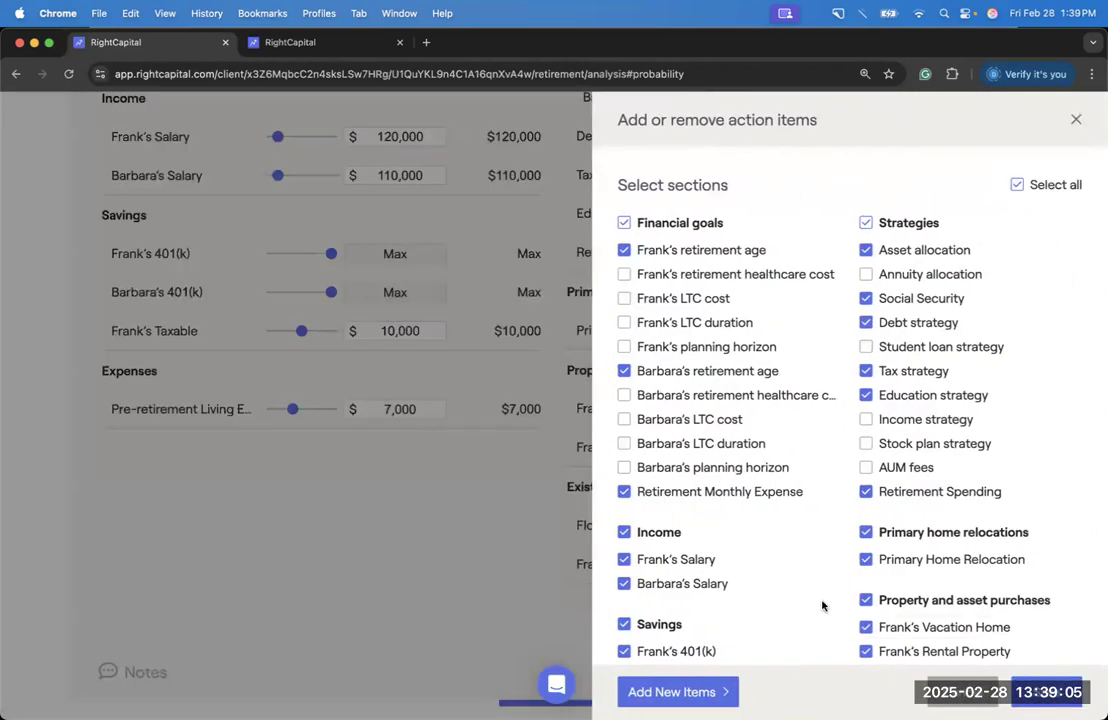
pyautogui.scroll(-1, 822, 605)
pyautogui.click(726, 700)
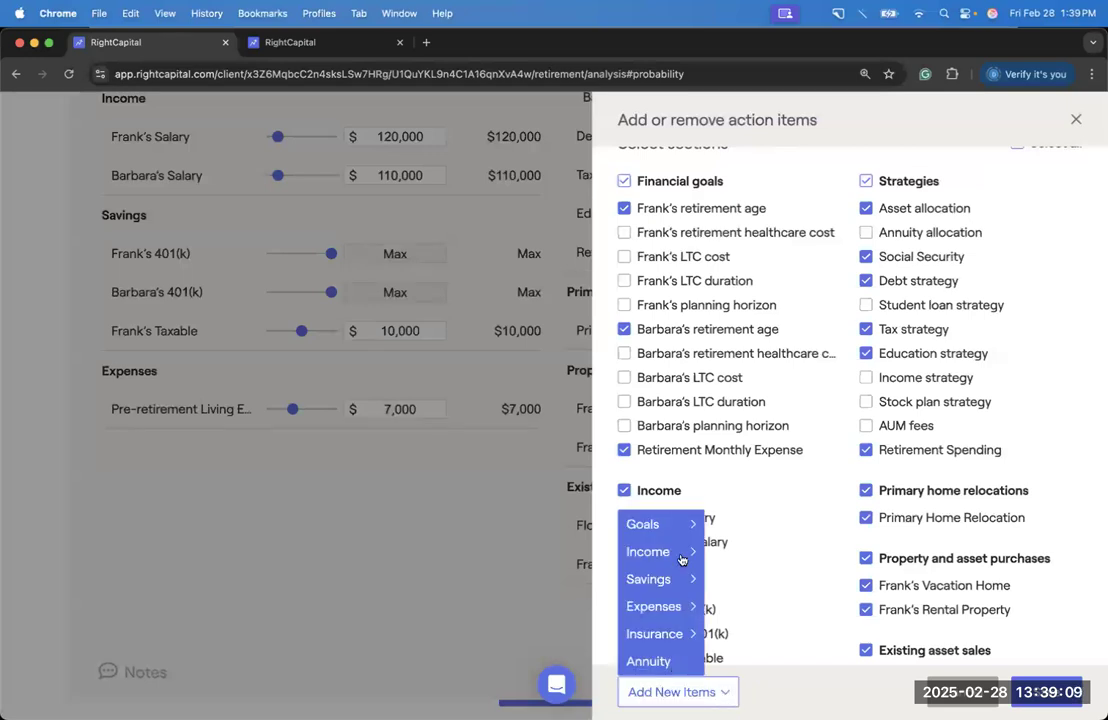
pyautogui.moveTo(681, 528)
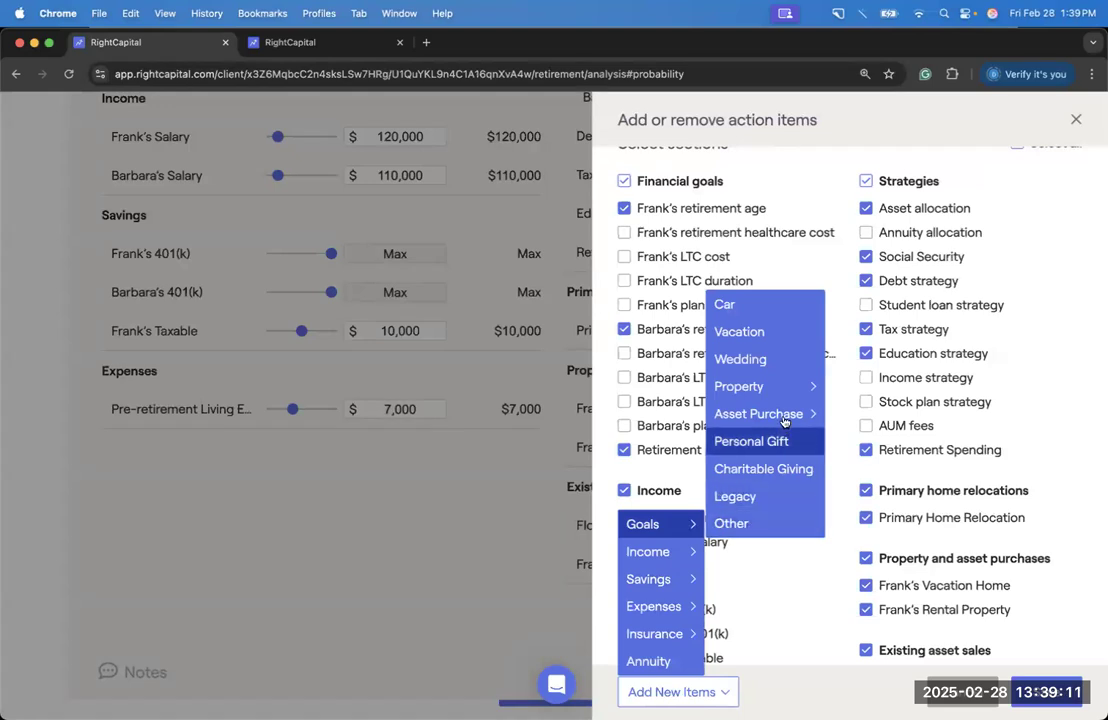
pyautogui.moveTo(784, 389)
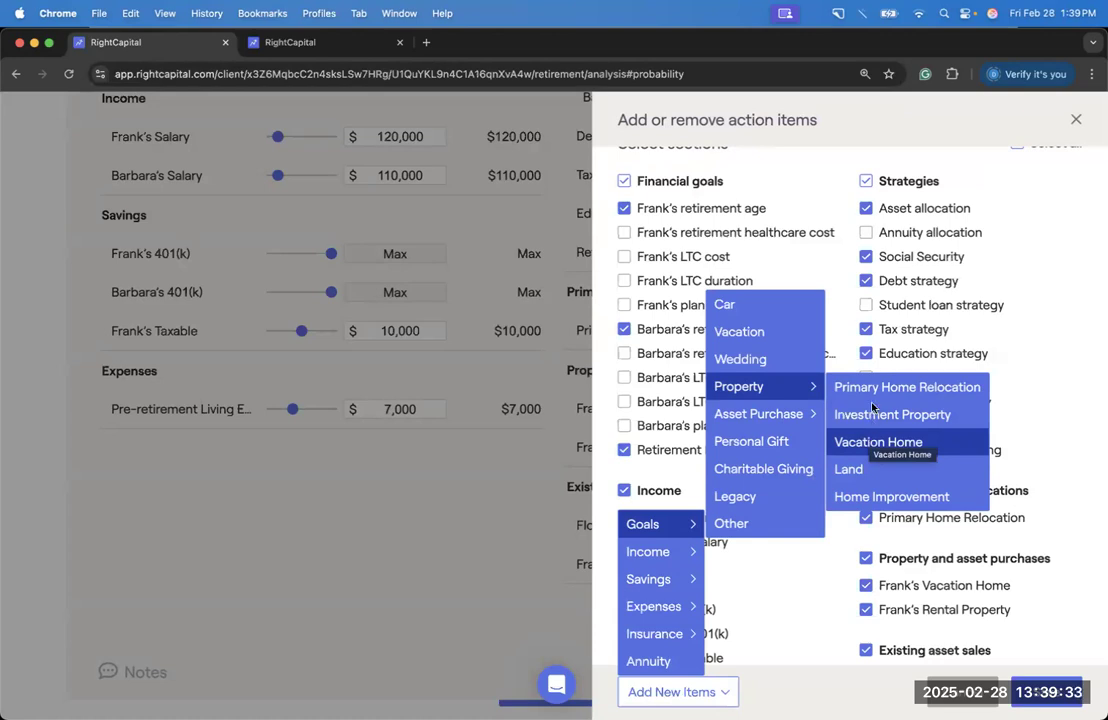
pyautogui.click(935, 441)
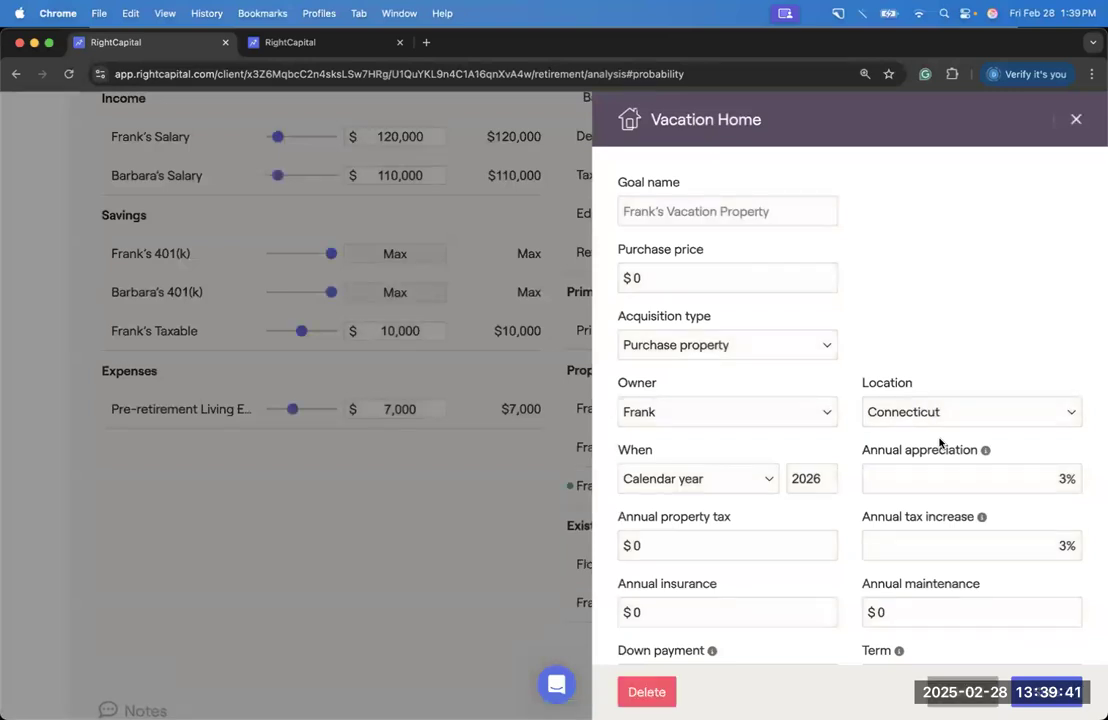
# Step: Set the new vacation home's purchase price to $1,000,000 and its location to Florida
pyautogui.click(646, 282)
pyautogui.write('1,000,000')
pyautogui.click(900, 364)
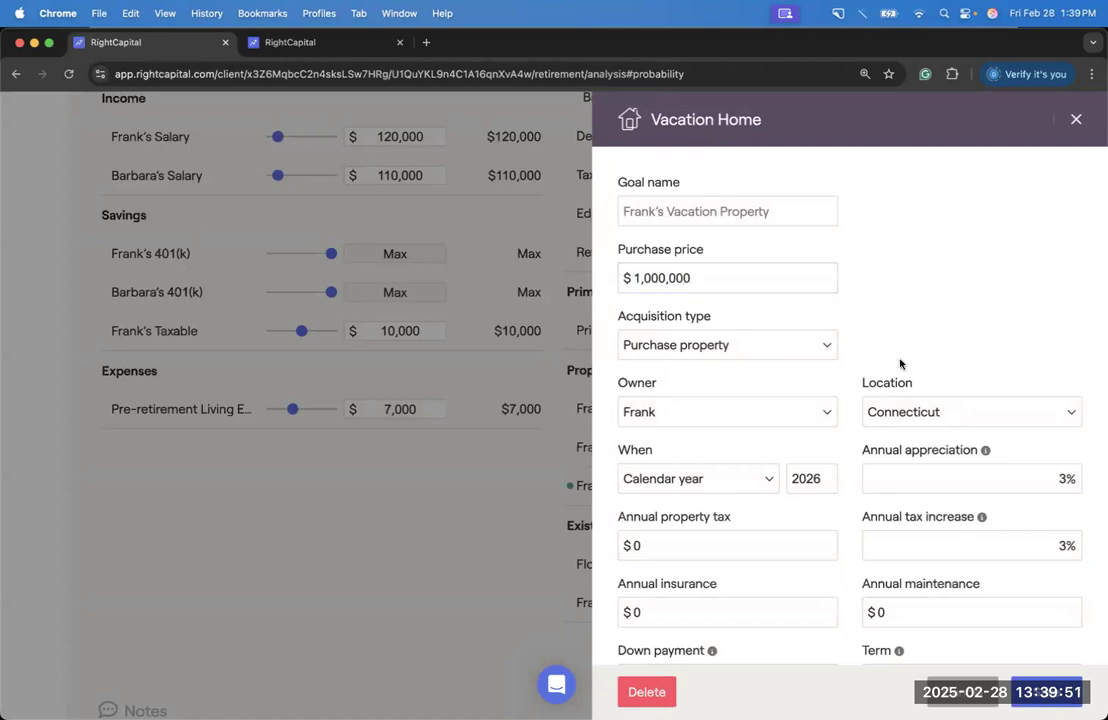
pyautogui.scroll(-2, 902, 375)
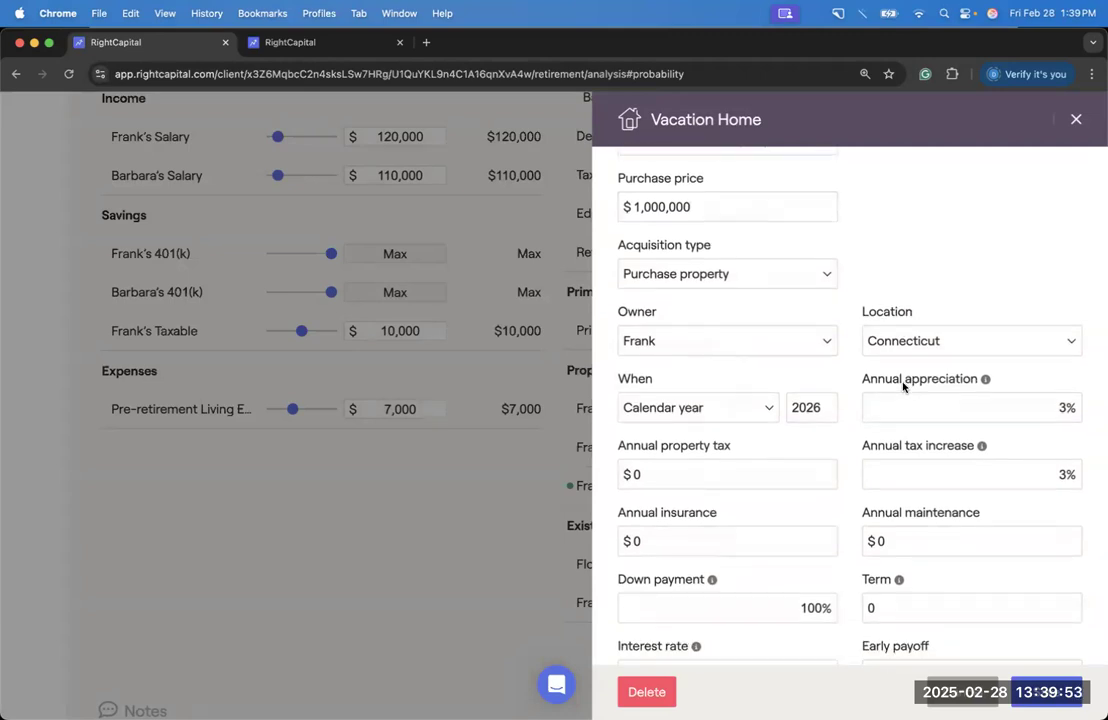
pyautogui.scroll(-1, 903, 387)
pyautogui.click(899, 326)
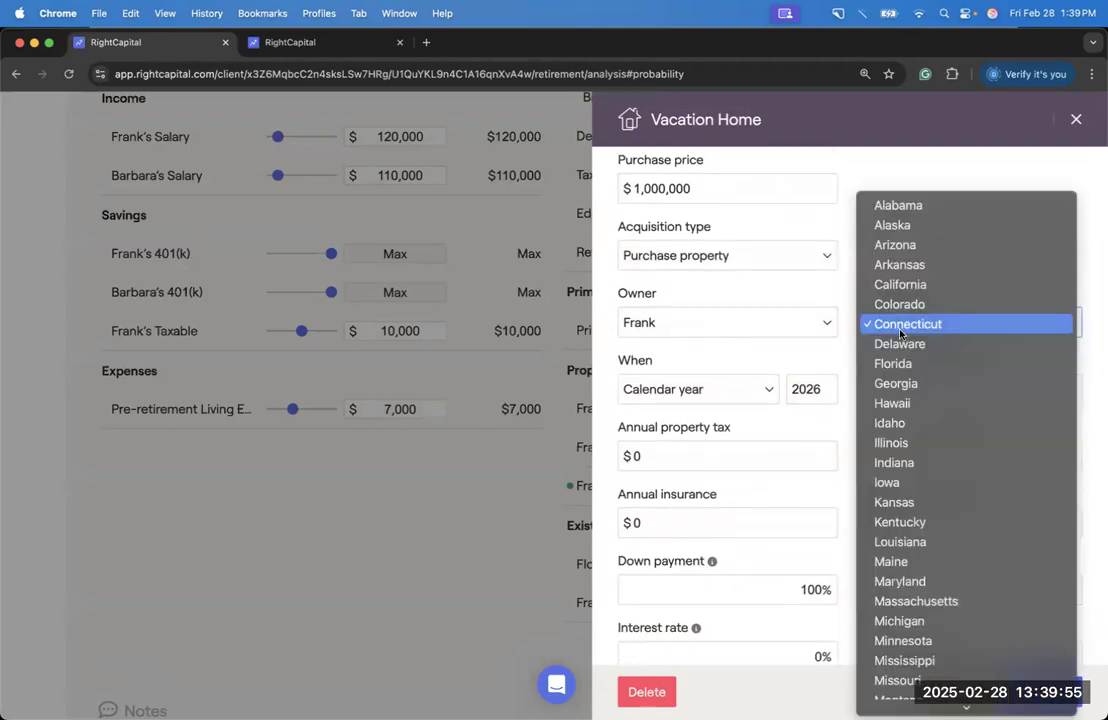
pyautogui.click(921, 366)
# Step: Set the vacation home's purchase to calendar year 2030 and save the goal to the proposed plan
pyautogui.moveTo(819, 387); pyautogui.dragTo(804, 386)
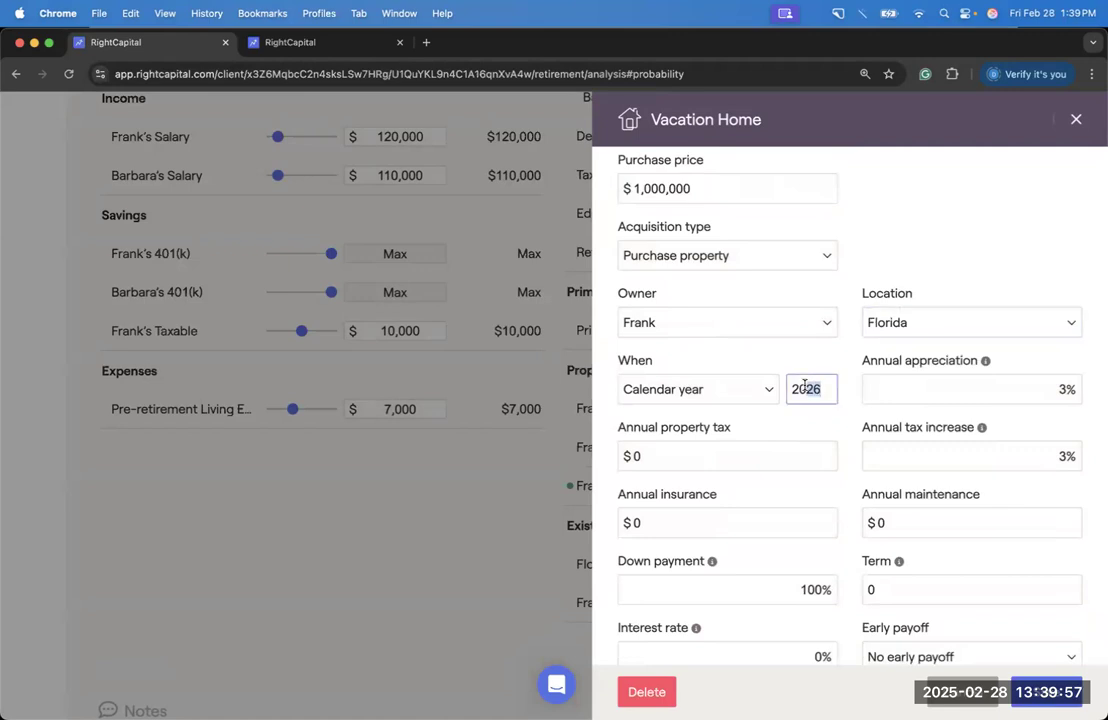
pyautogui.write('30')
pyautogui.click(836, 362)
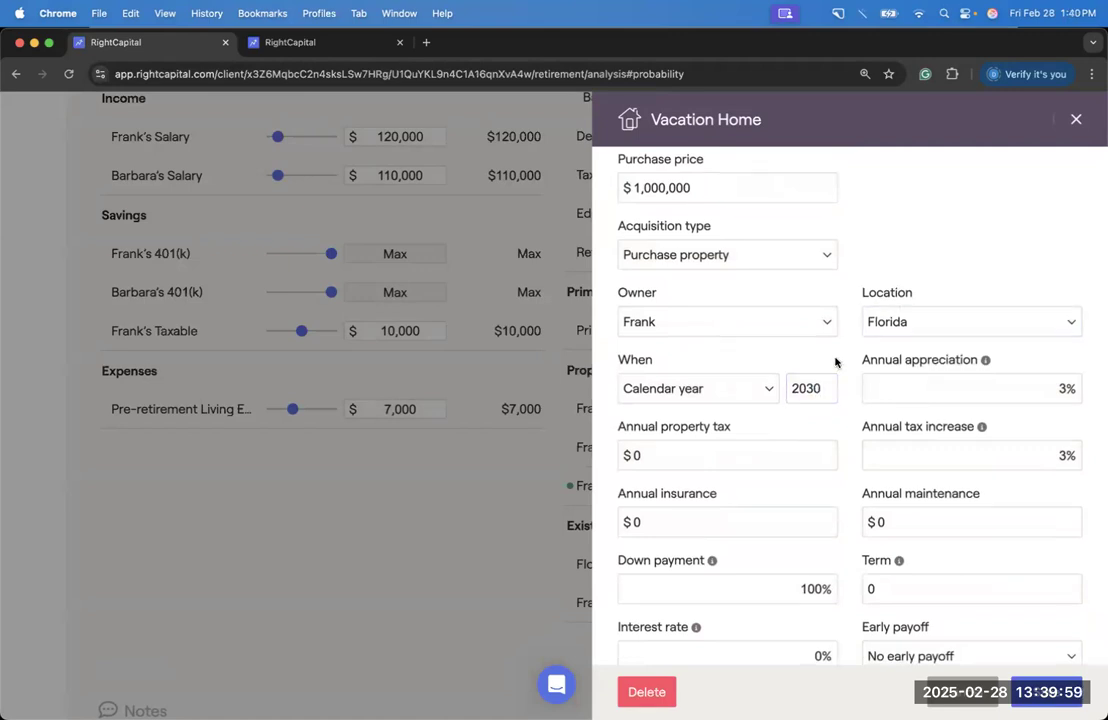
pyautogui.scroll(-3, 836, 362)
pyautogui.scroll(-2, 849, 430)
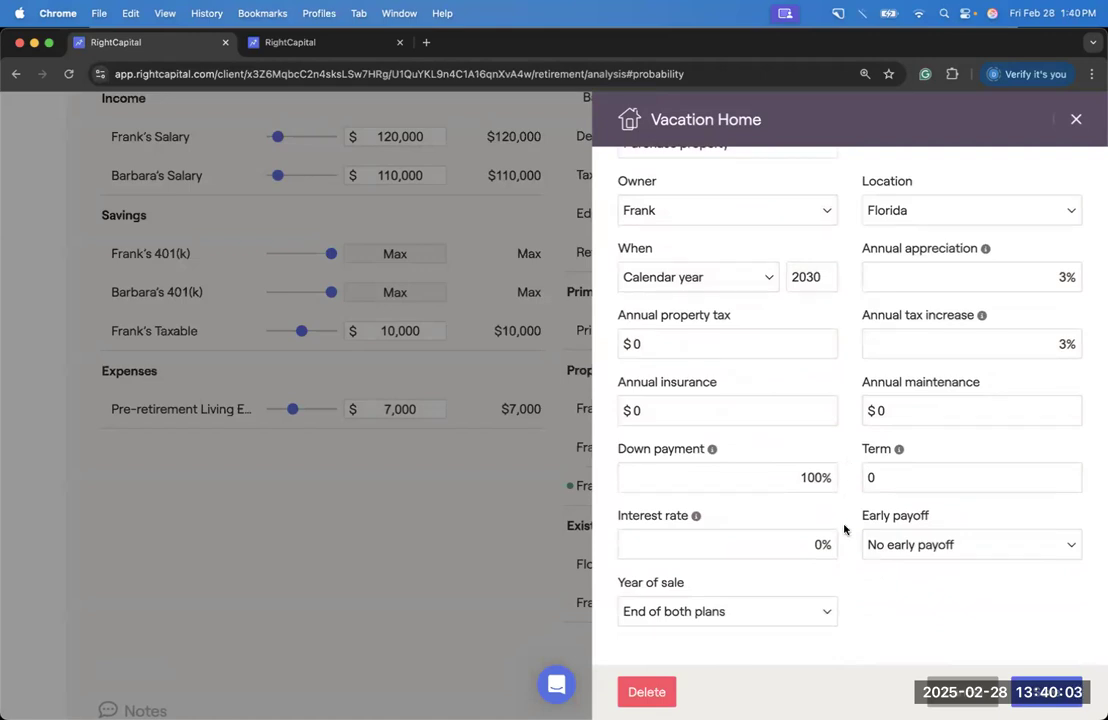
pyautogui.click(1040, 692)
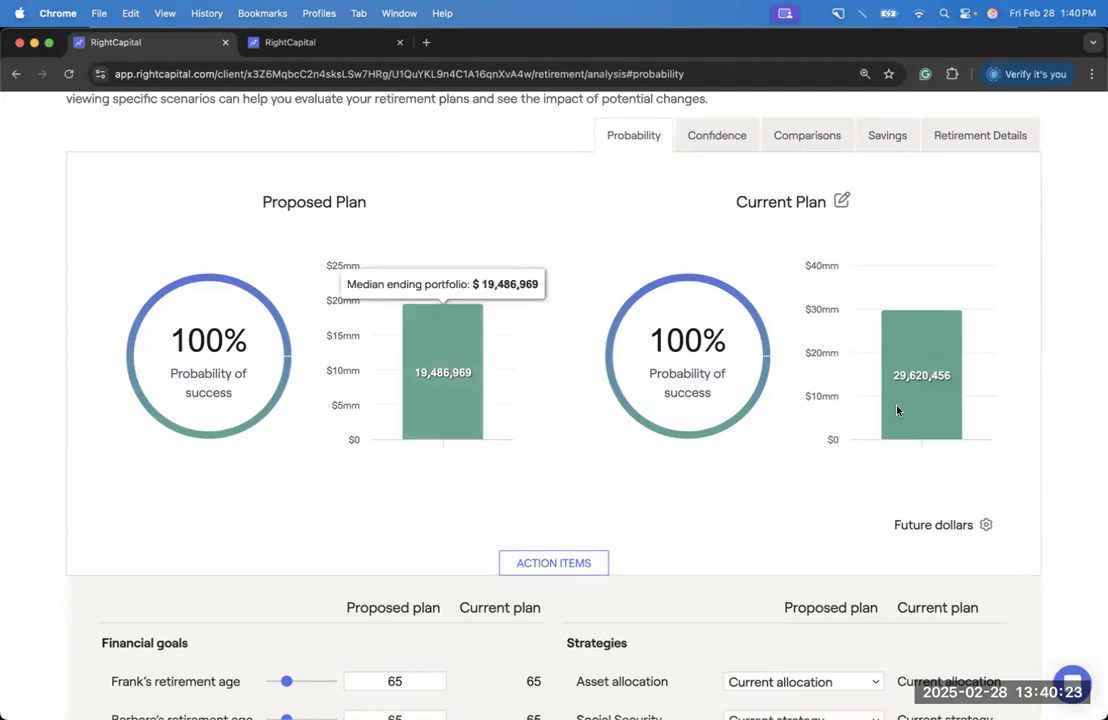
# Step: Add a new Investment Property goal to the proposed plan's action items
pyautogui.moveTo(479, 396)
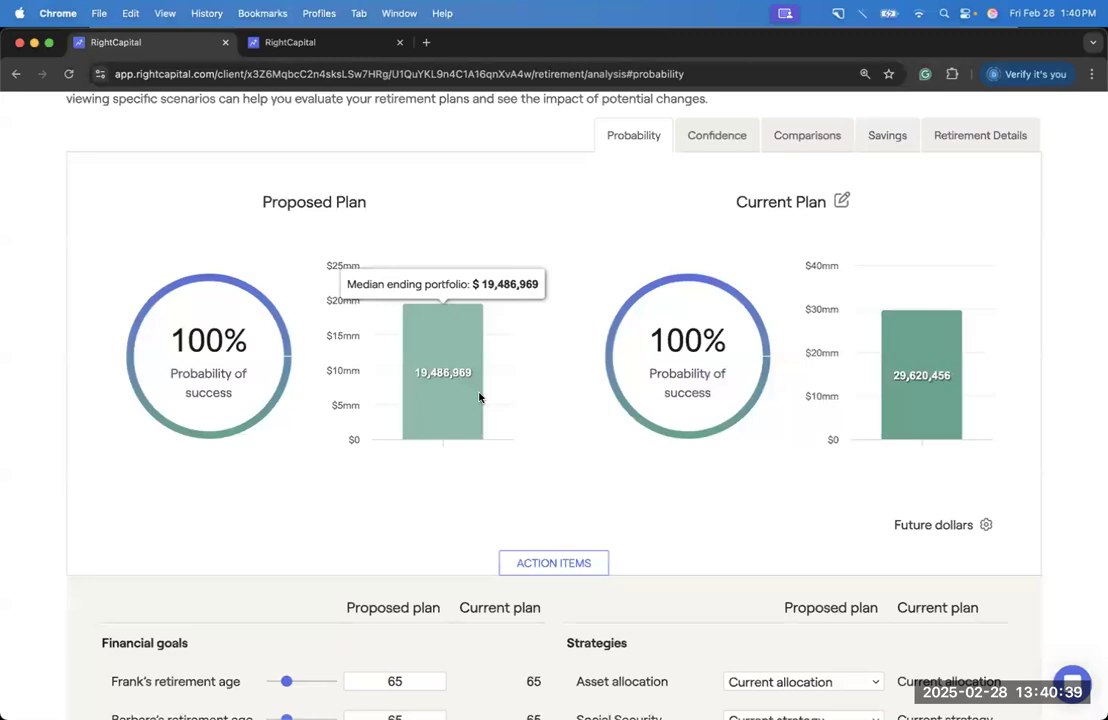
pyautogui.scroll(-3, 524, 413)
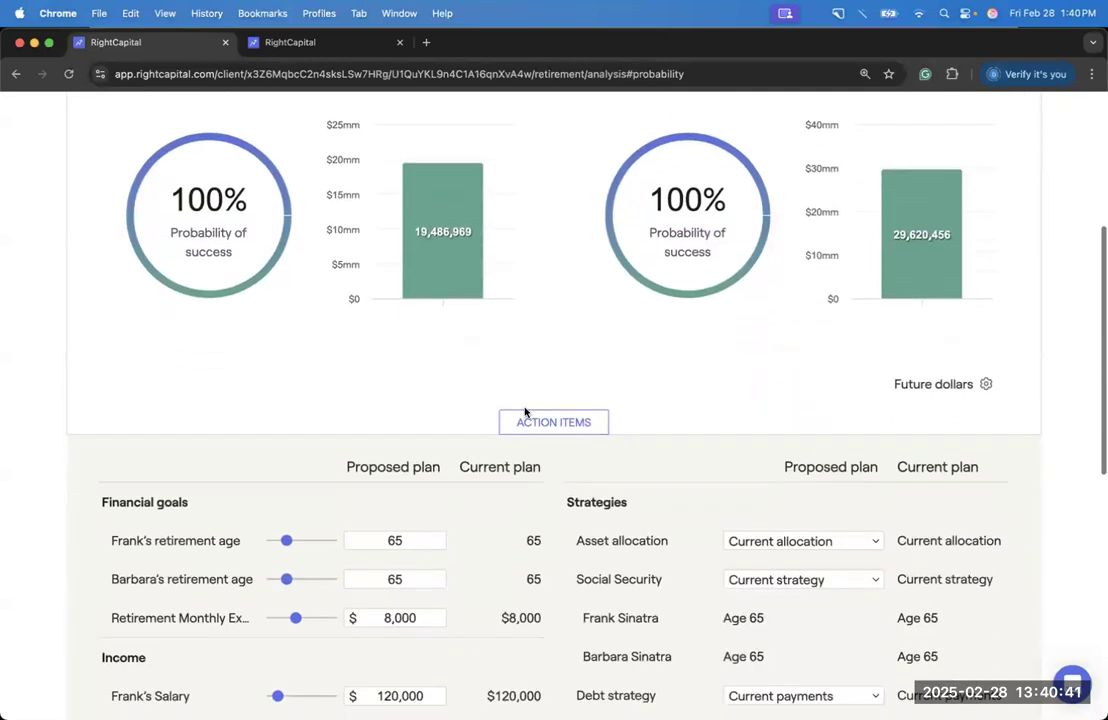
pyautogui.scroll(-10, 524, 413)
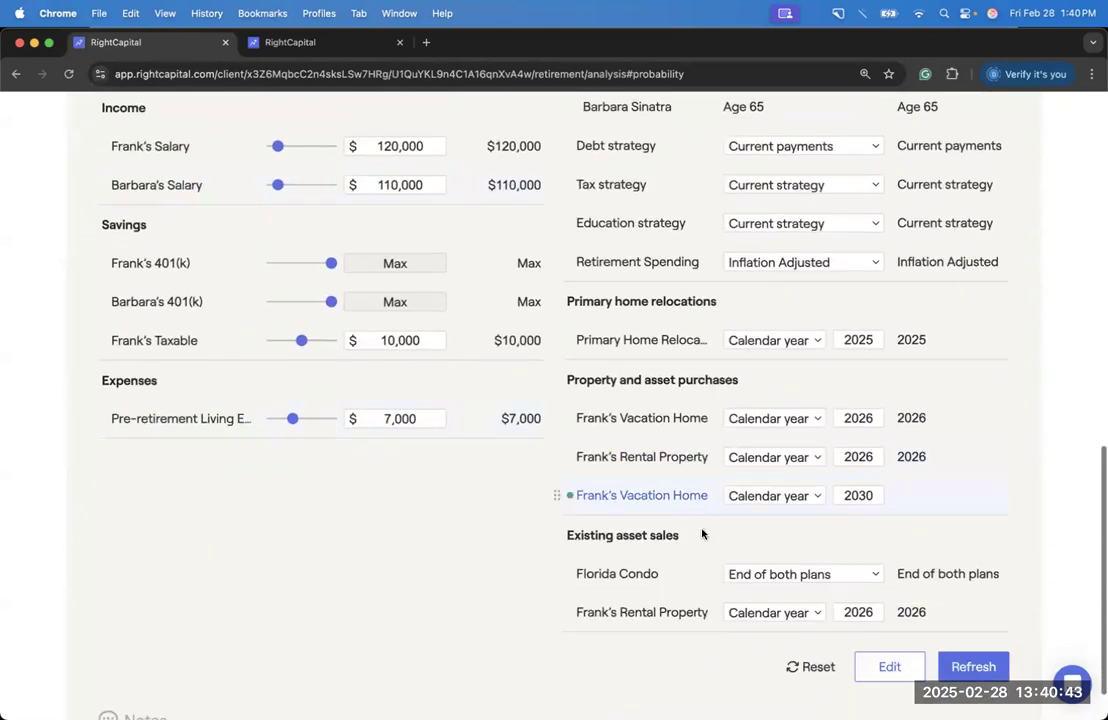
pyautogui.scroll(-1, 760, 560)
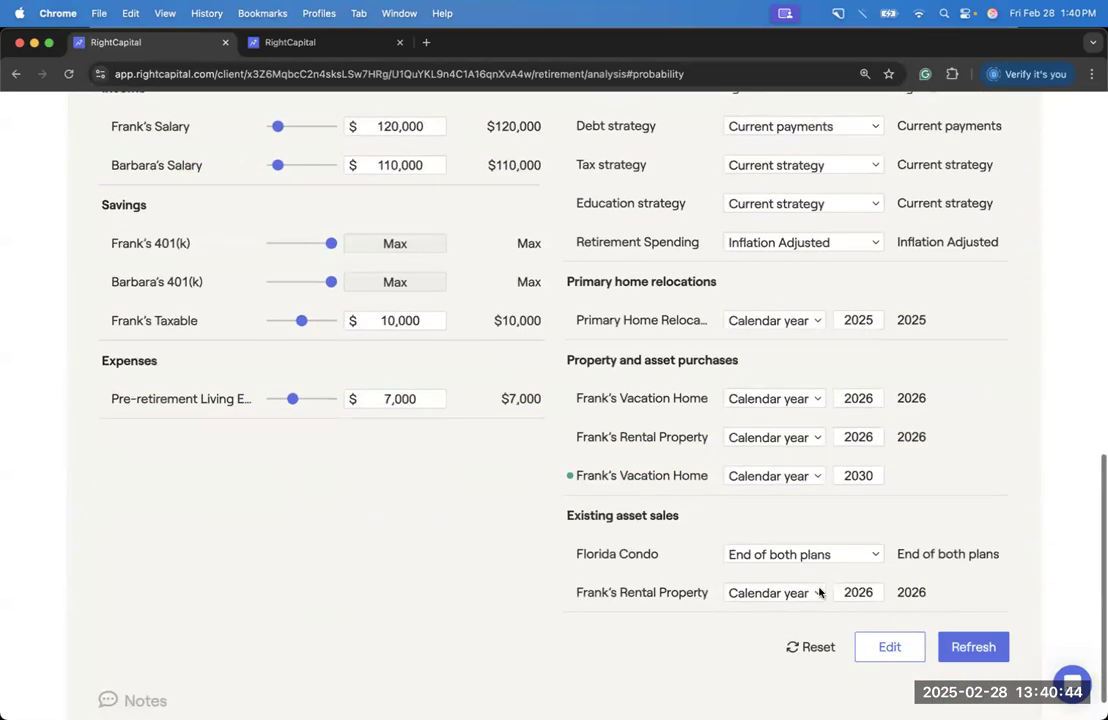
pyautogui.click(886, 648)
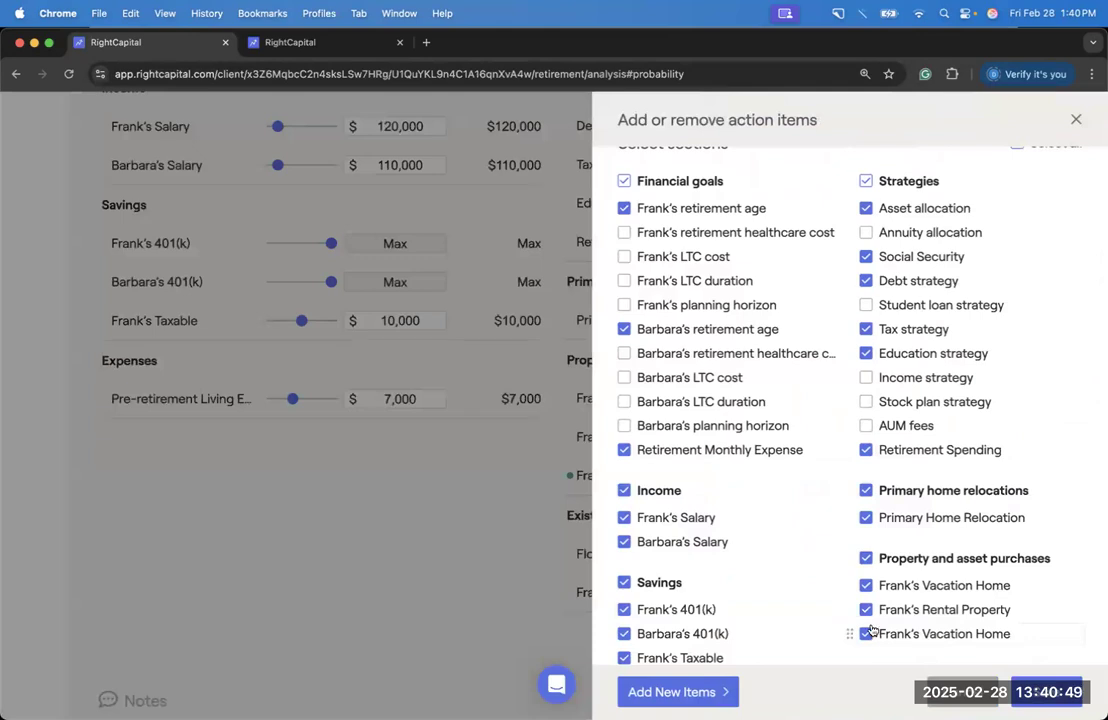
pyautogui.click(680, 691)
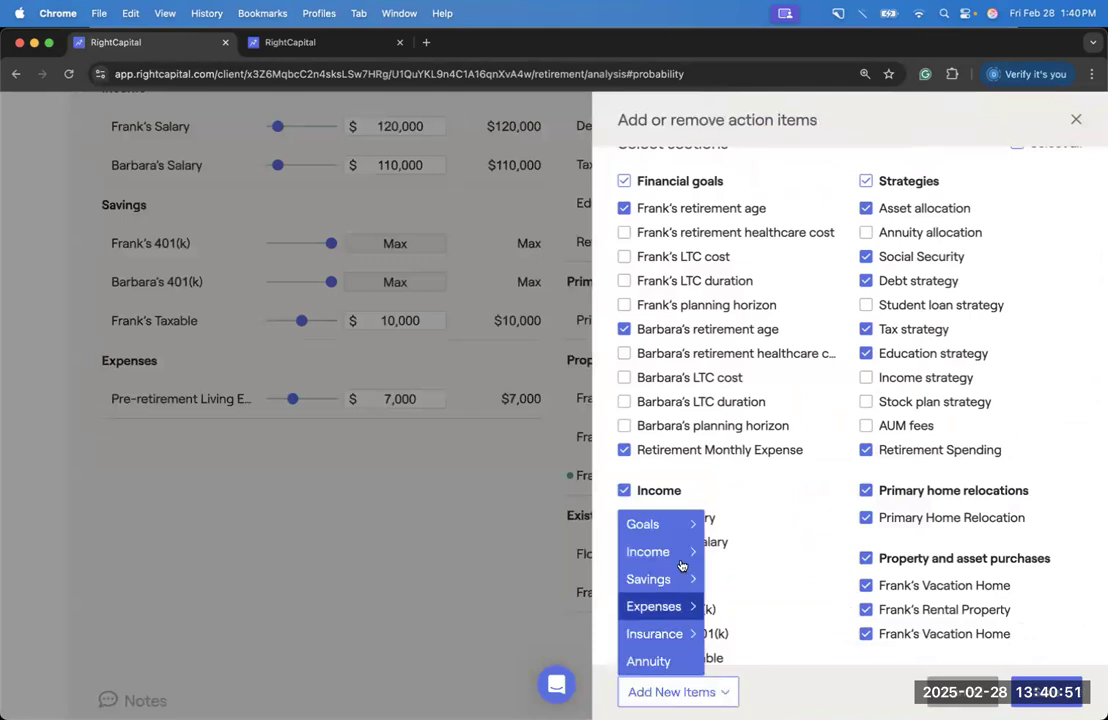
pyautogui.moveTo(680, 527)
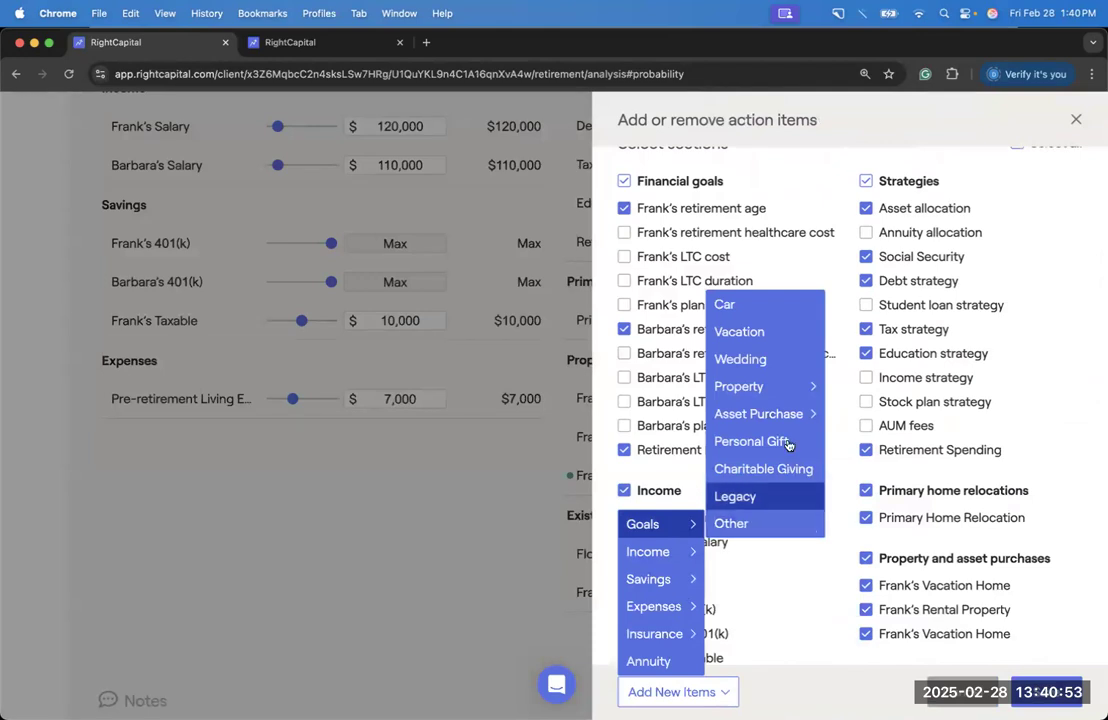
pyautogui.moveTo(779, 392)
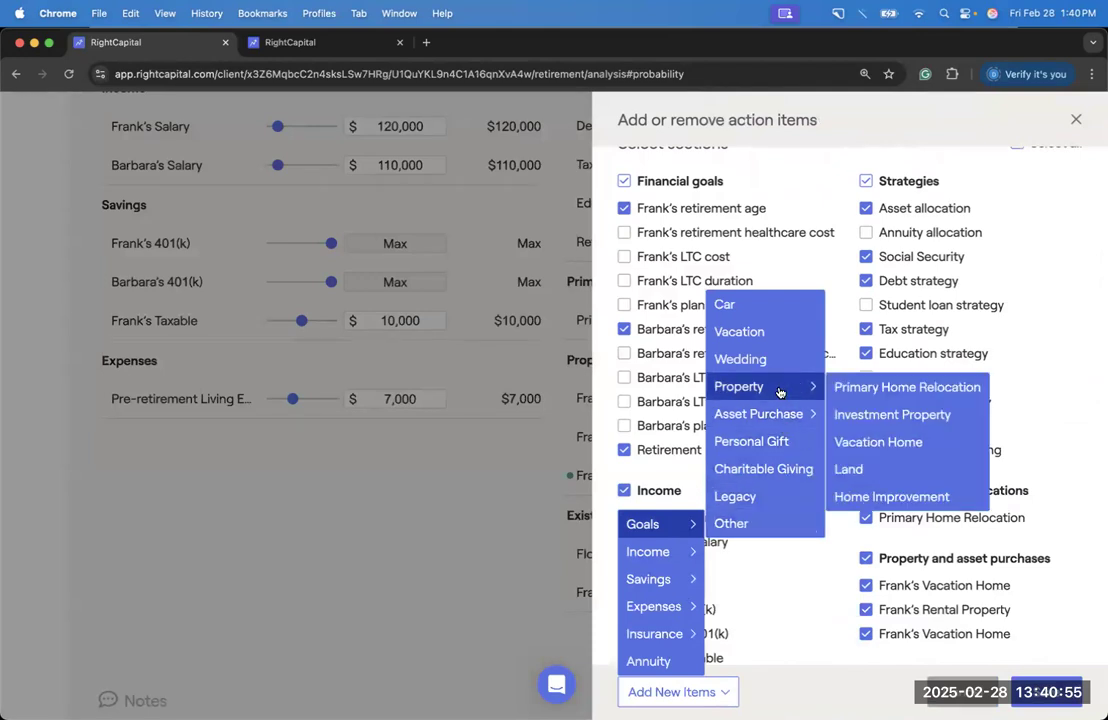
pyautogui.click(851, 420)
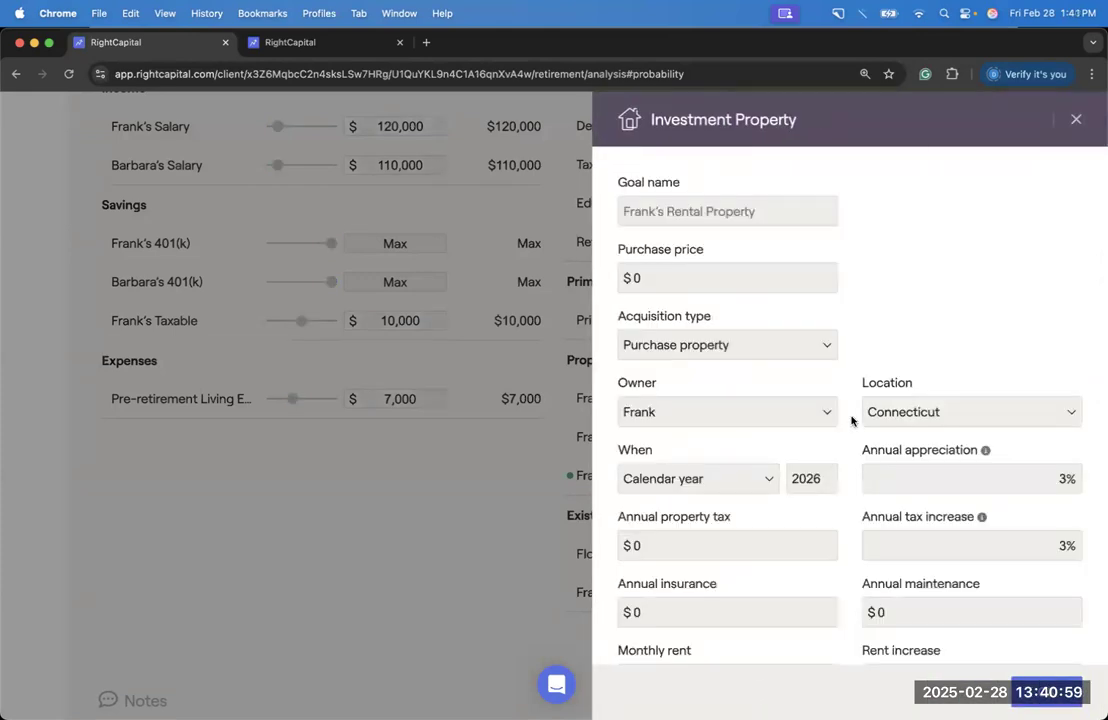
# Step: Examine the investment property's 1031 Exchange explanation and its list of exchangeable properties, and close the form without entering details
pyautogui.scroll(-1, 848, 446)
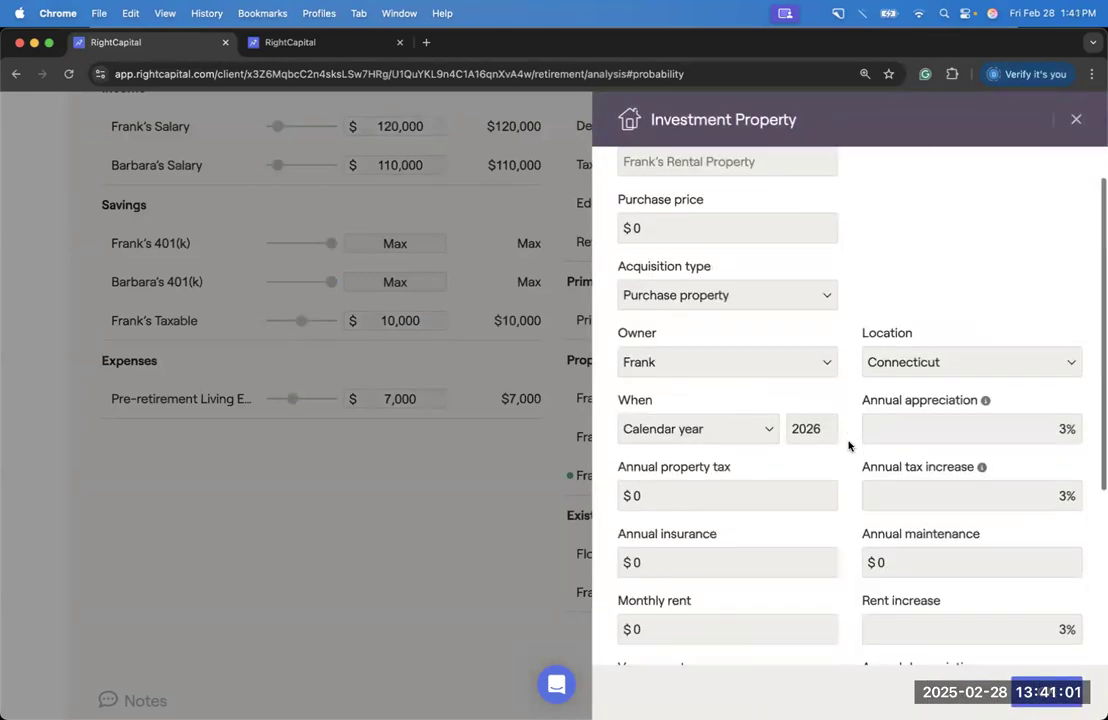
pyautogui.scroll(-5, 848, 446)
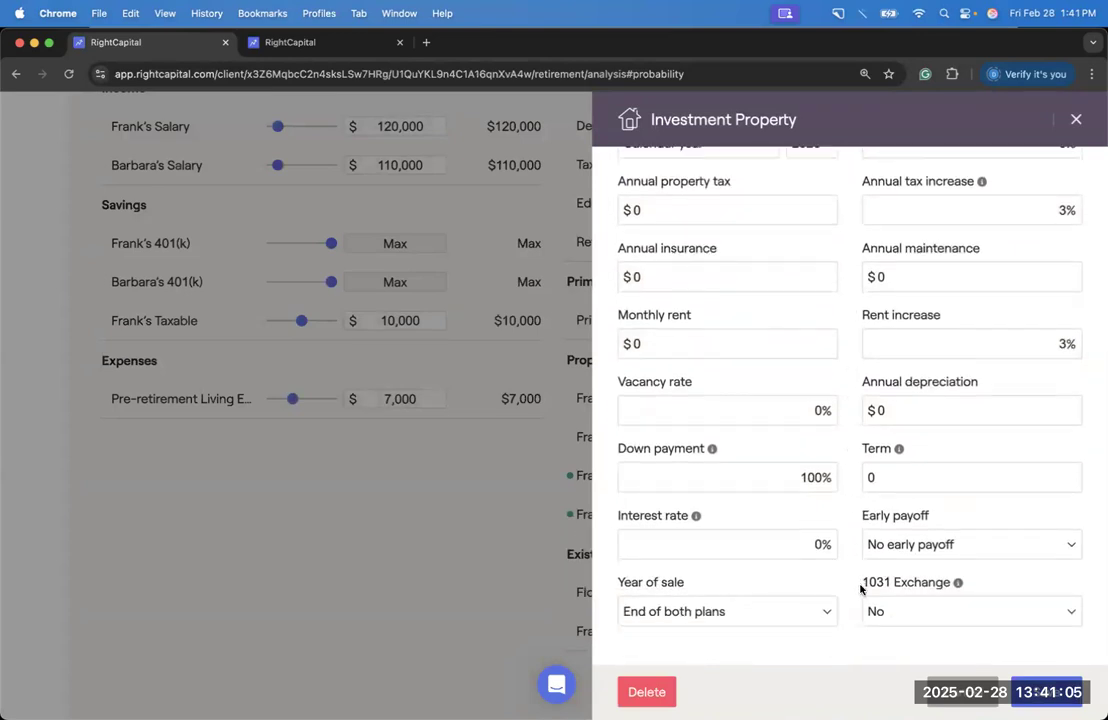
pyautogui.moveTo(860, 589); pyautogui.dragTo(955, 584)
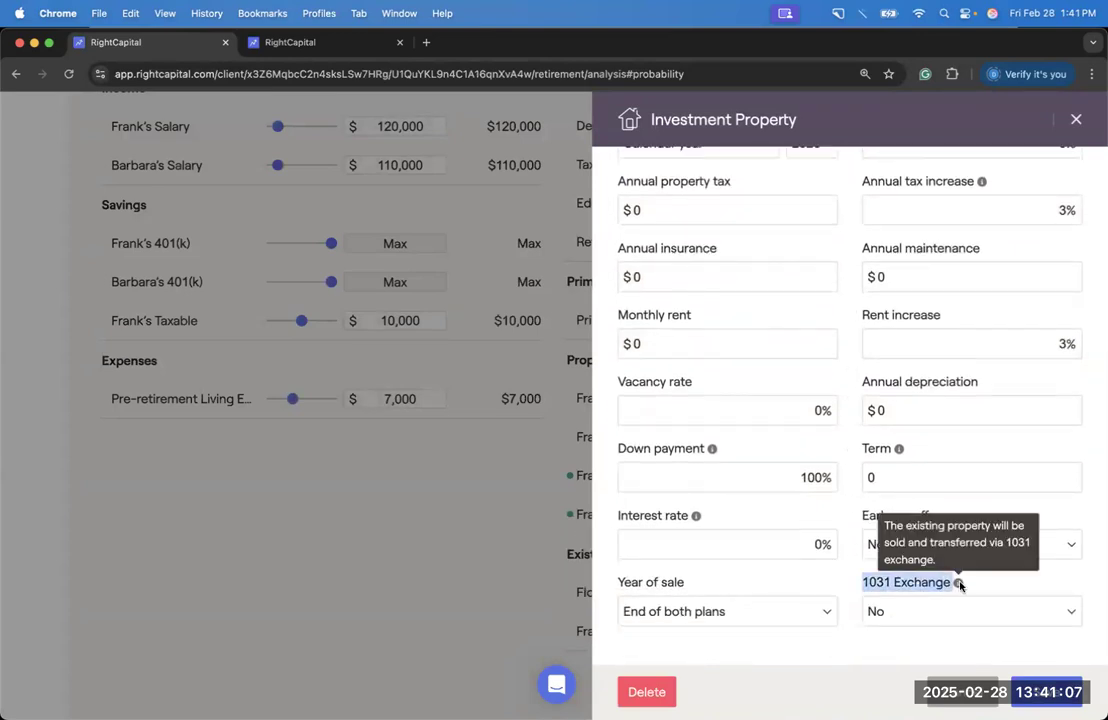
pyautogui.click(973, 607)
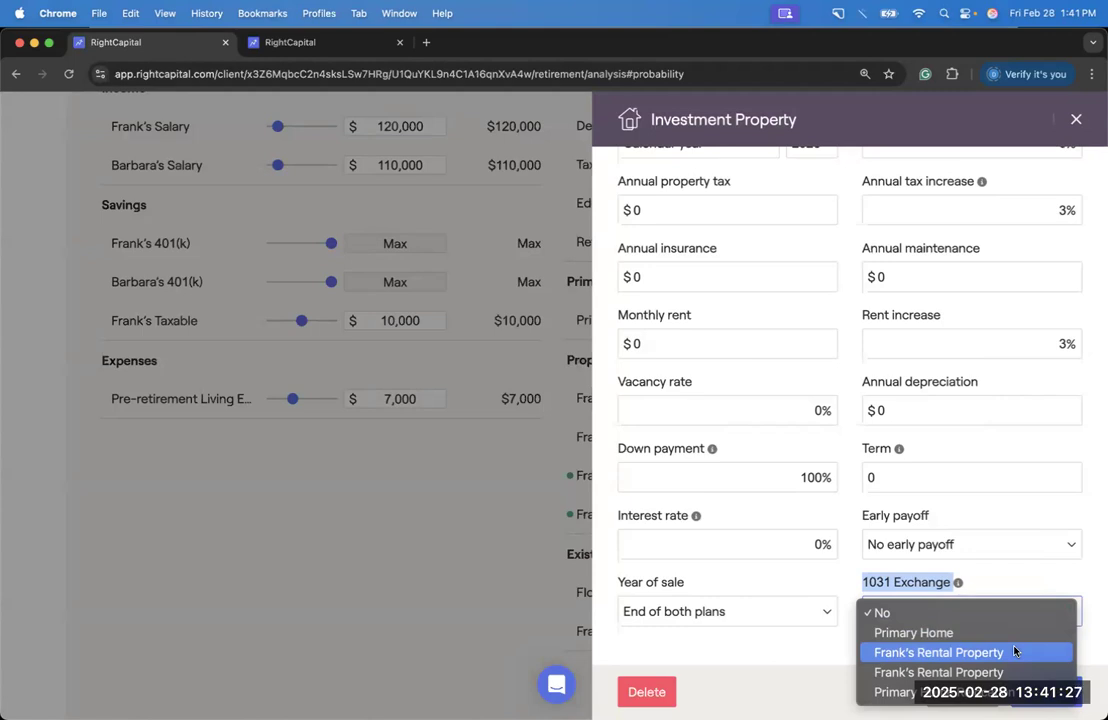
pyautogui.click(983, 582)
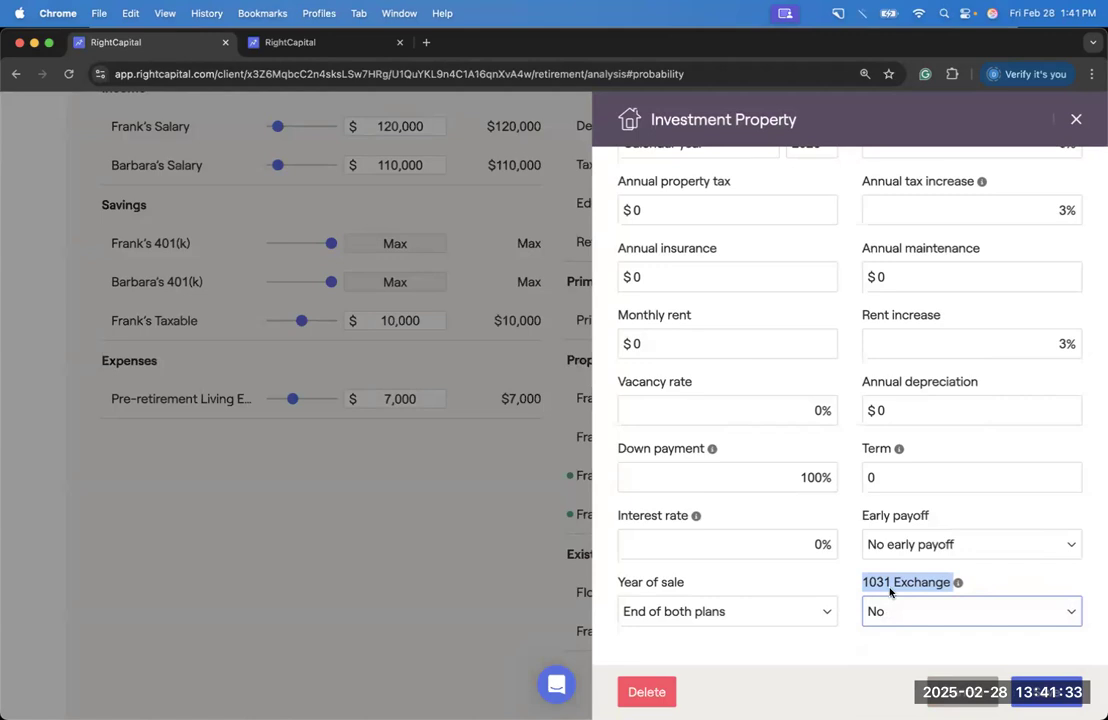
pyautogui.click(960, 692)
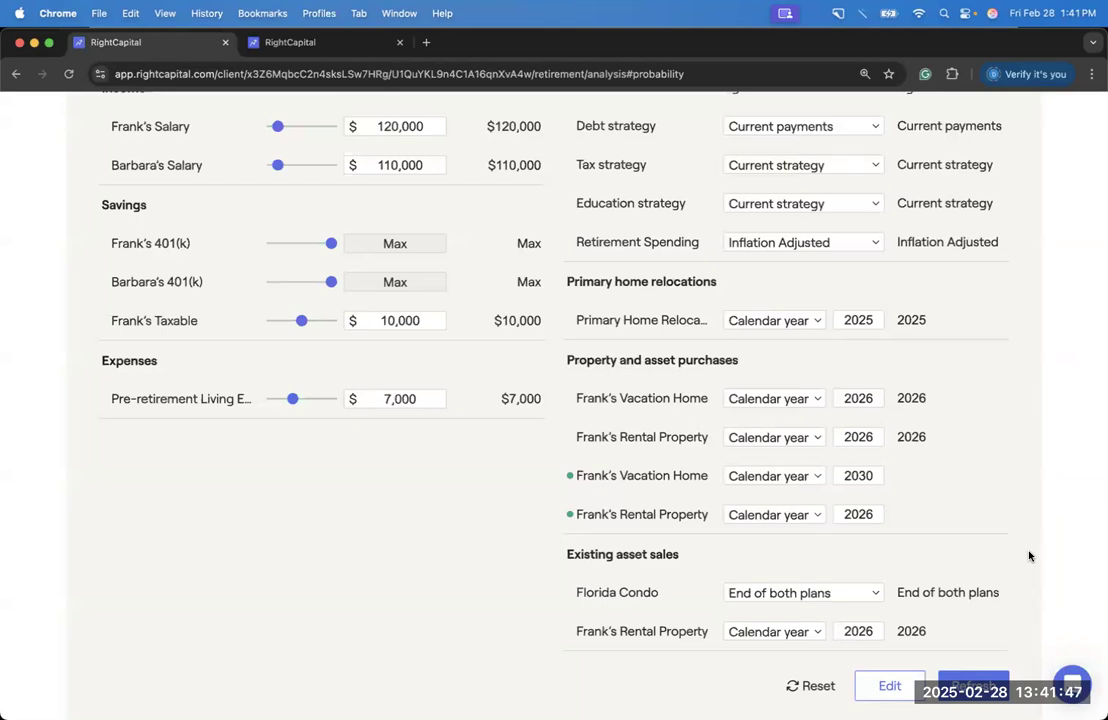
# Step: Add a New Loan item from the other income types to the proposed plan's action items
pyautogui.scroll(-1, 1029, 556)
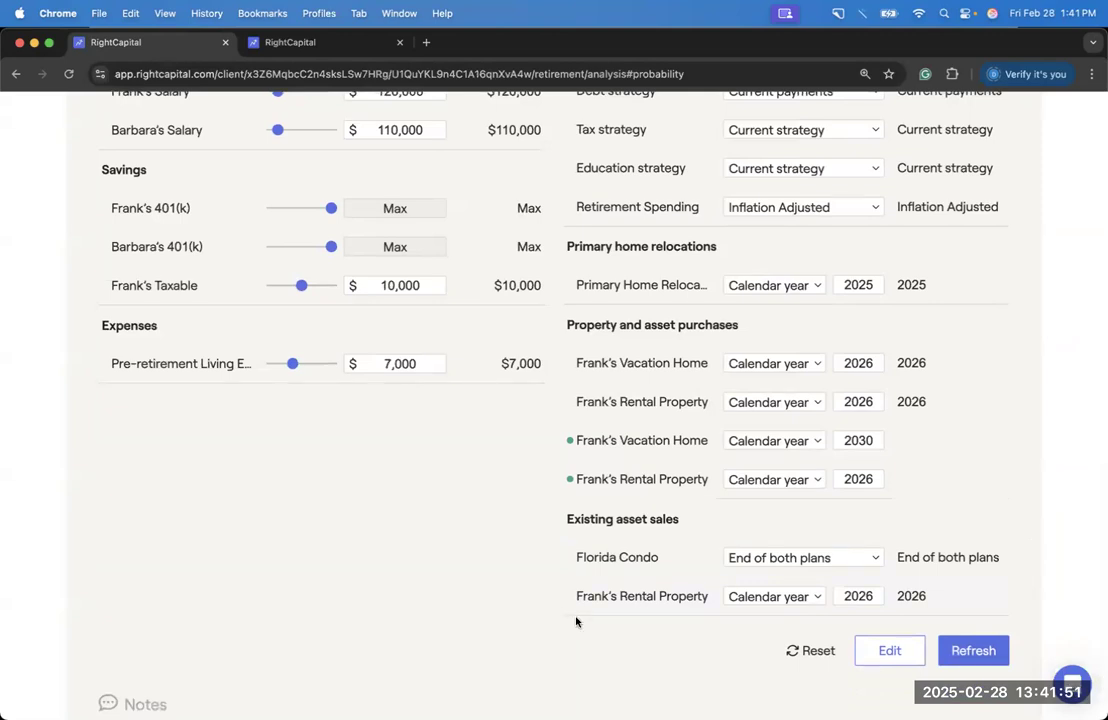
pyautogui.click(886, 654)
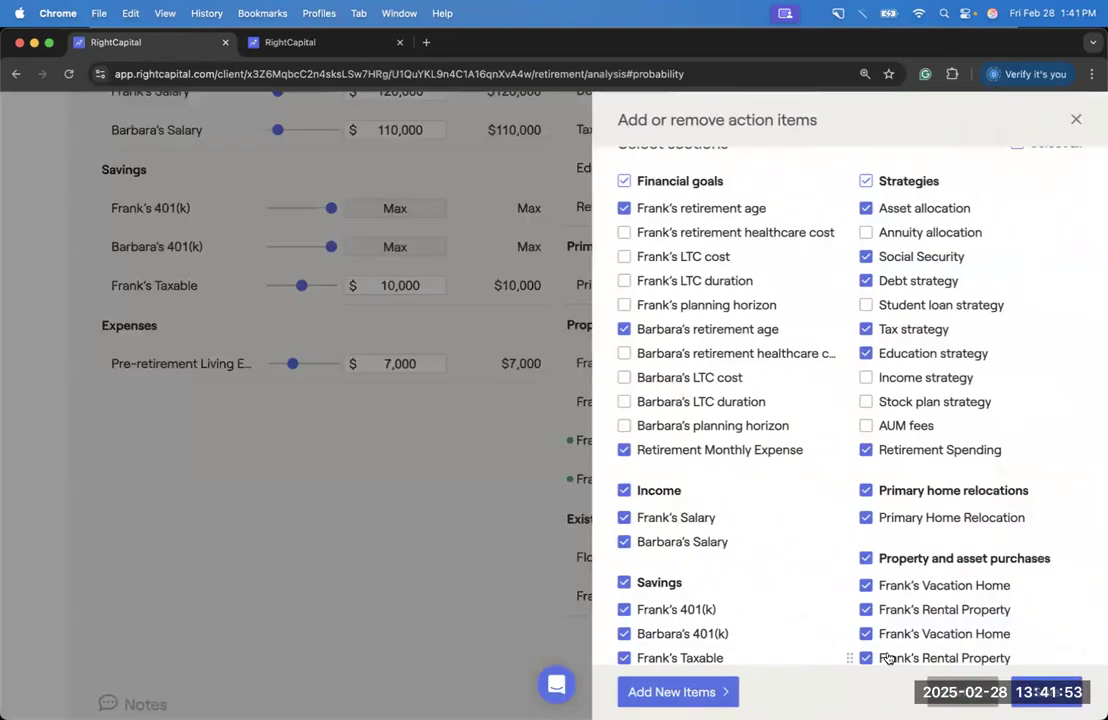
pyautogui.click(701, 702)
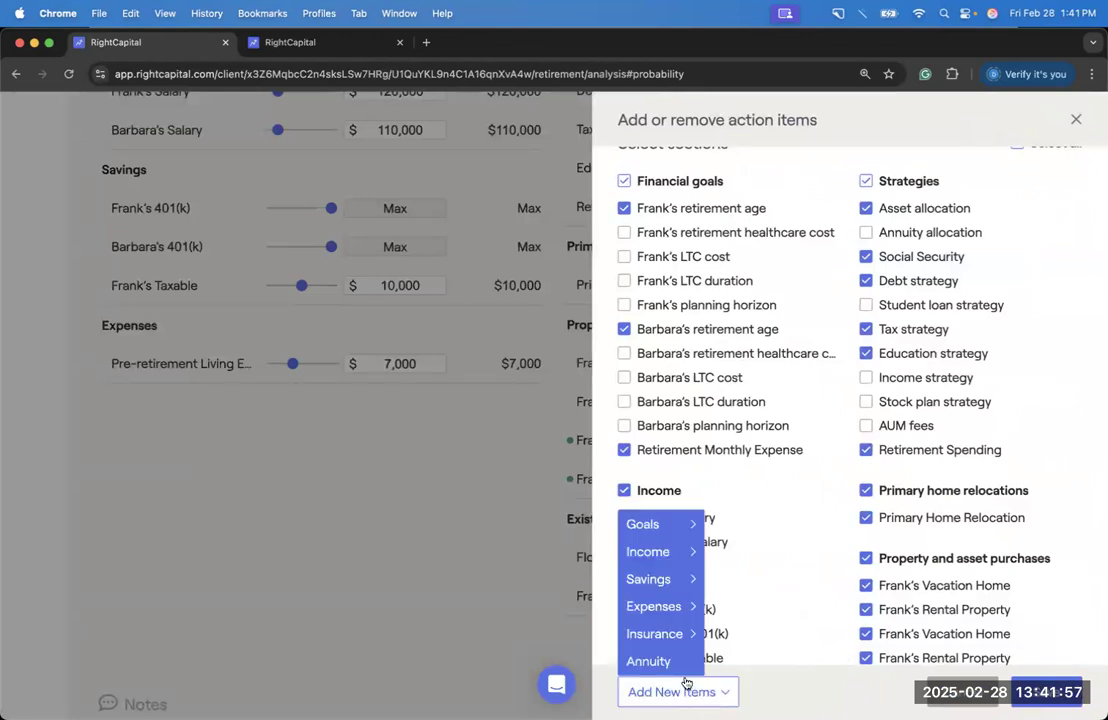
pyautogui.moveTo(676, 561)
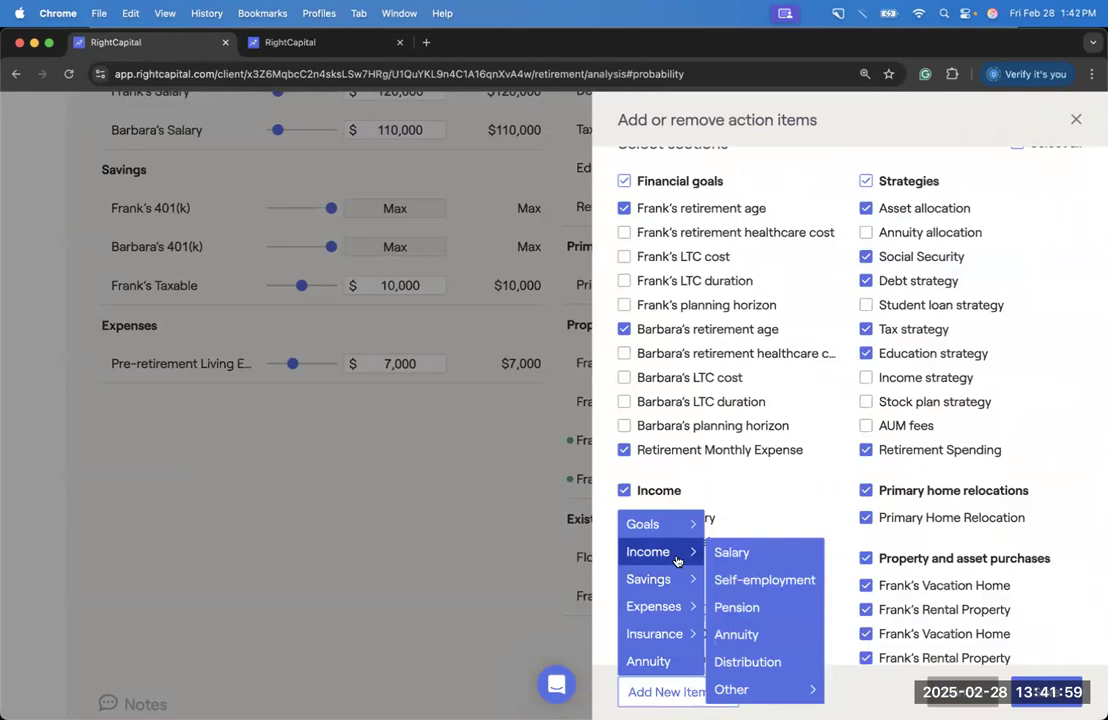
pyautogui.moveTo(797, 690)
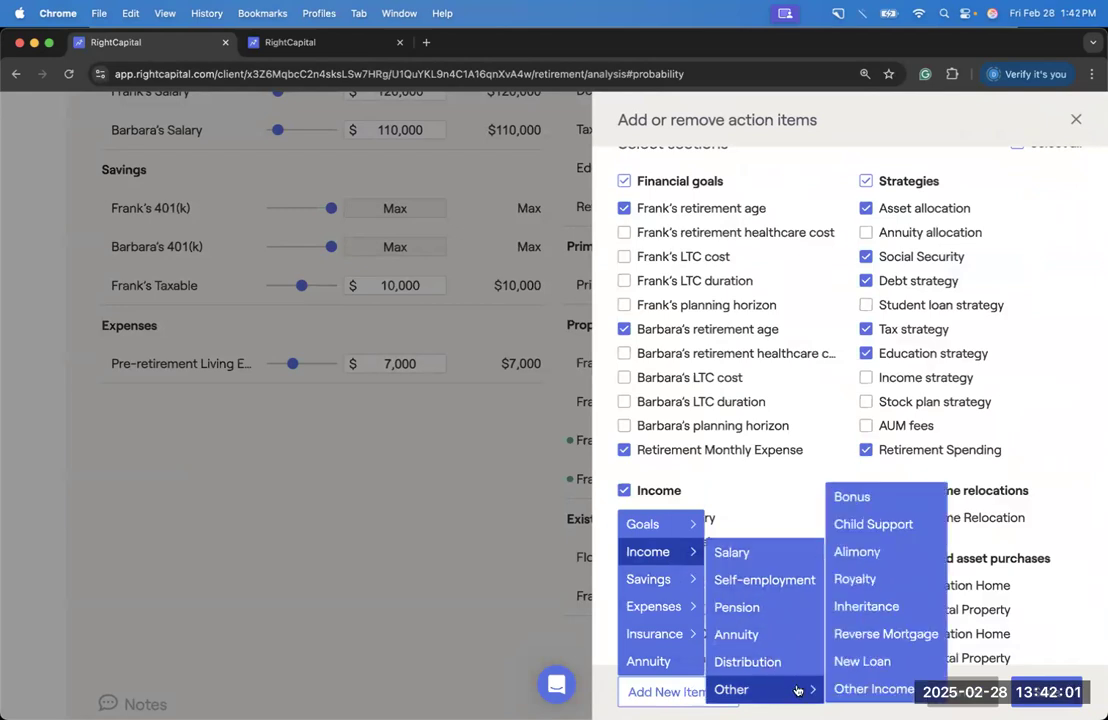
pyautogui.click(907, 664)
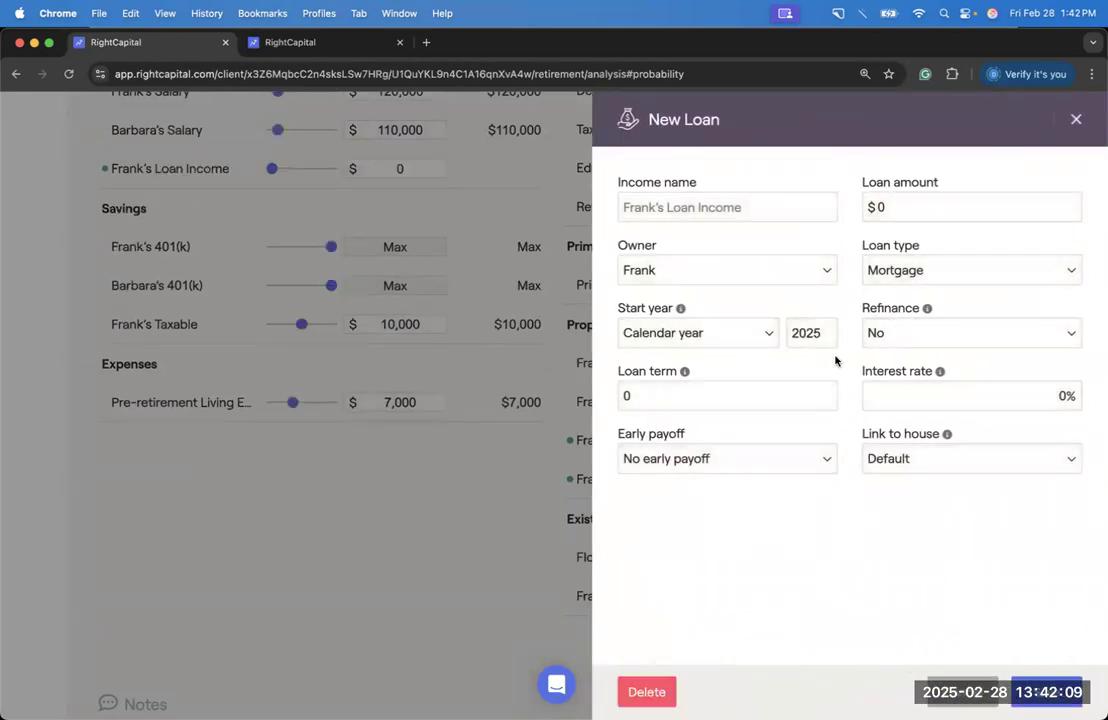
# Step: Review the available loan types and the Refinance explanation, and set the new loan to refinance the client's existing mortgage
pyautogui.click(948, 277)
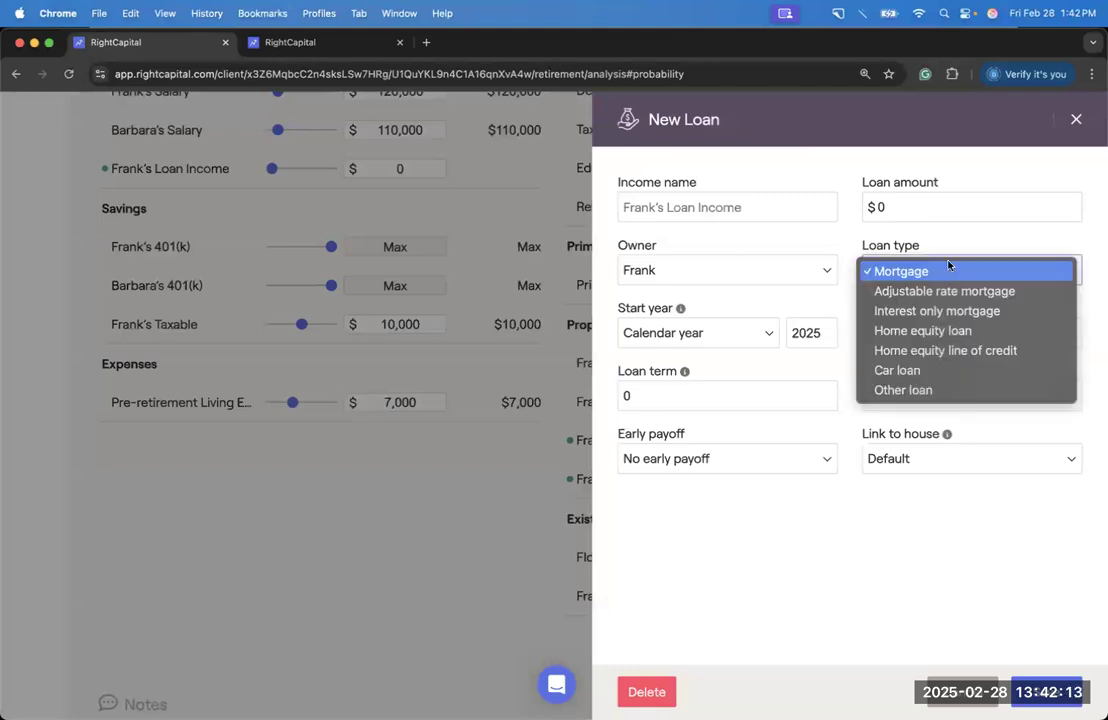
pyautogui.click(942, 245)
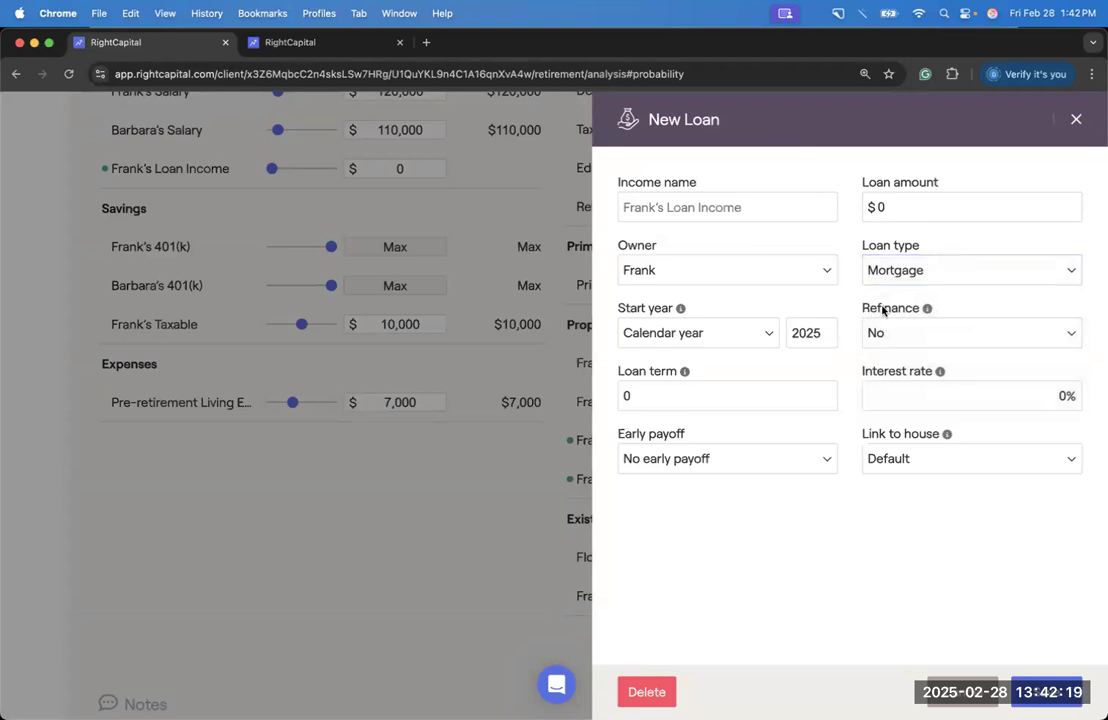
pyautogui.moveTo(927, 309)
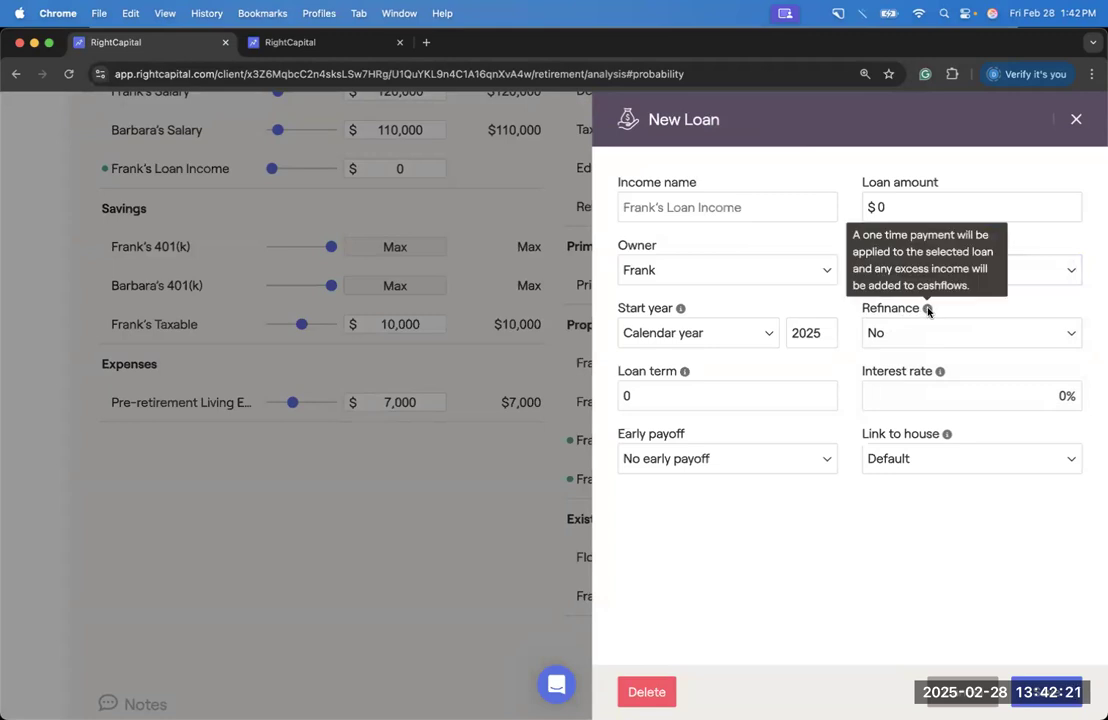
pyautogui.click(946, 340)
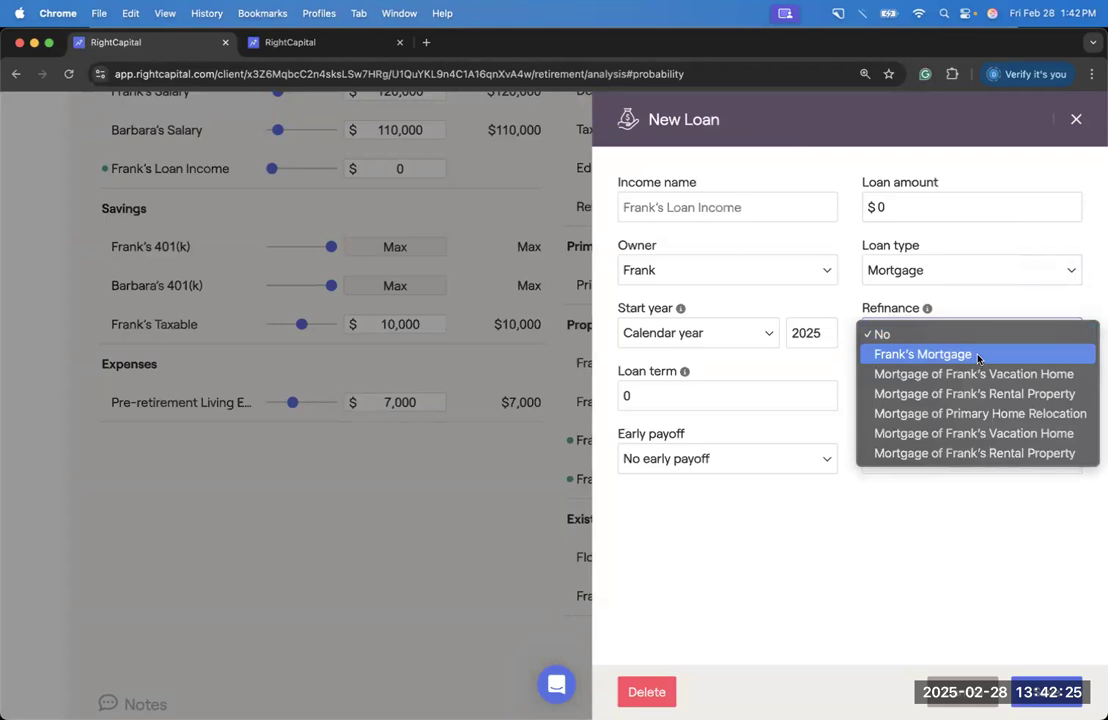
pyautogui.click(977, 355)
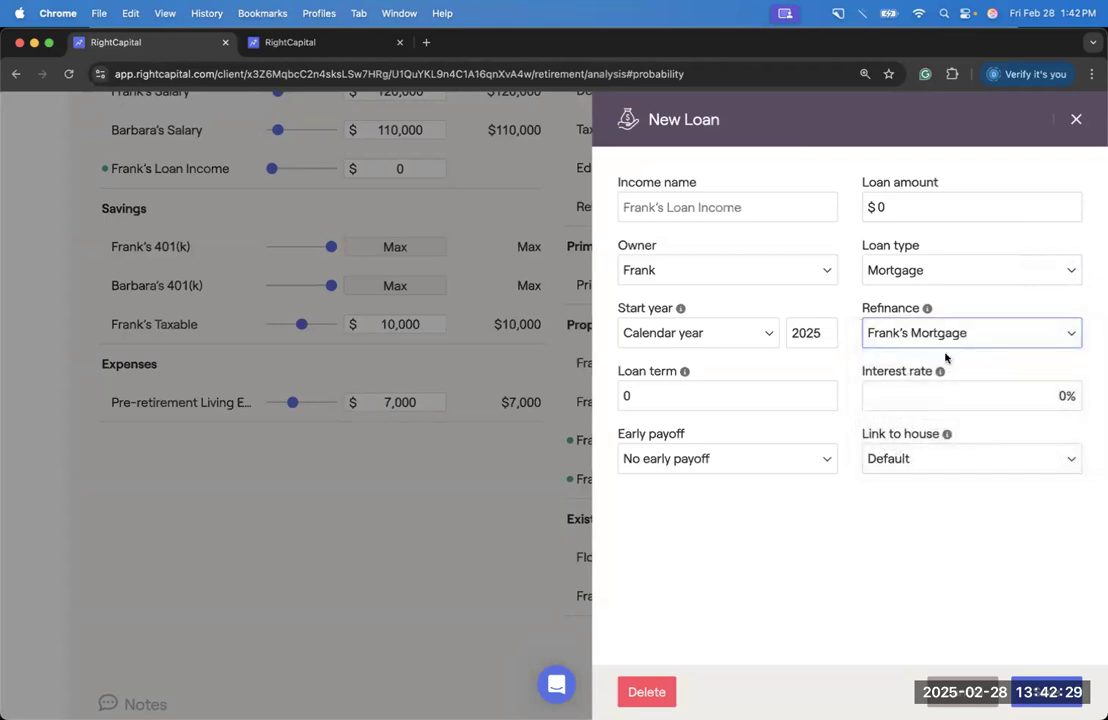
# Step: Enter a loan amount of $120,000 for the new loan and discard the form's edits
pyautogui.click(902, 203)
pyautogui.write('120000')
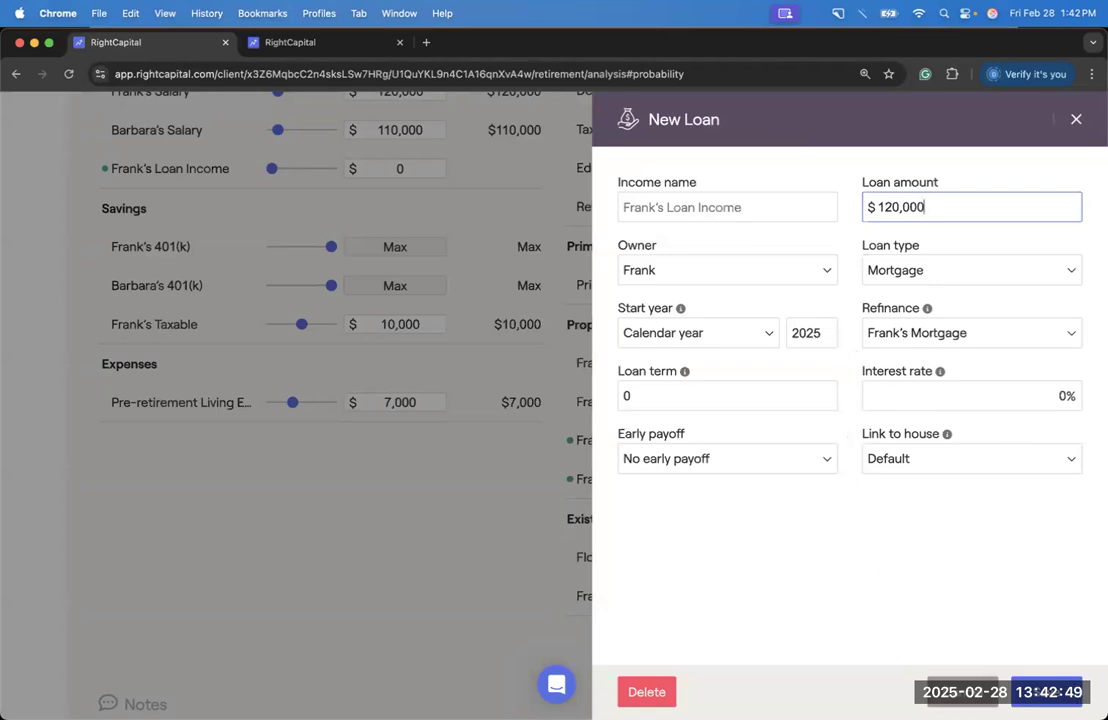
pyautogui.click(957, 692)
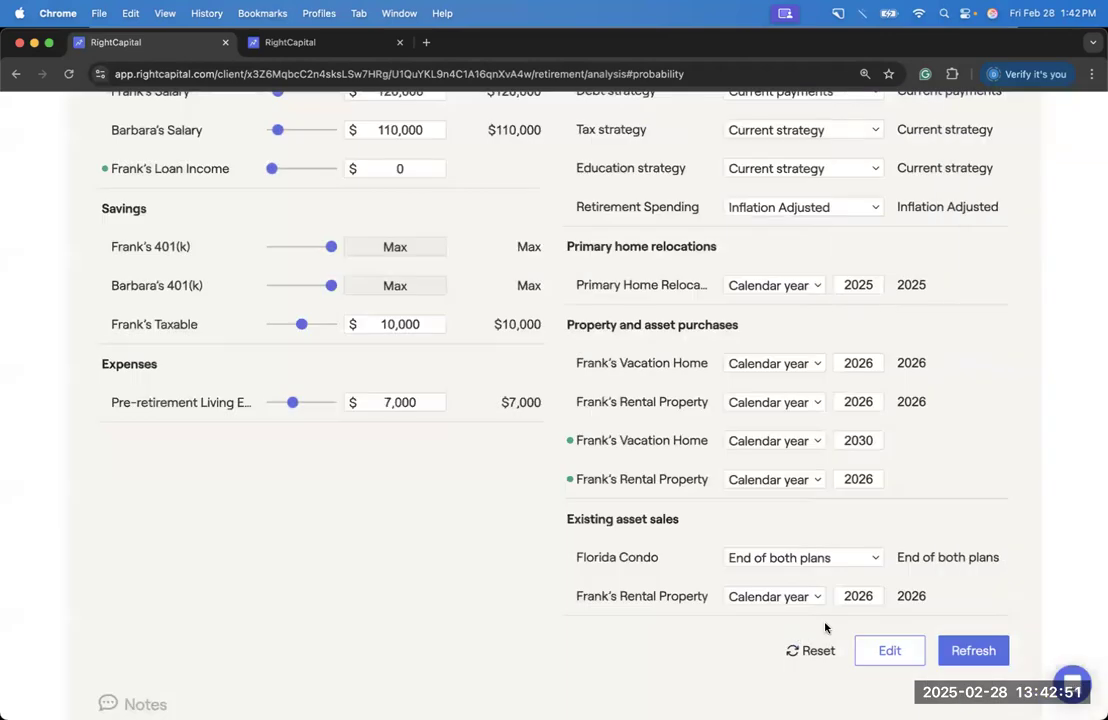
# Step: Compare the proposed and current plans' probability of success and ending portfolios, and review the action items including the added properties and loan
pyautogui.scroll(1, 836, 641)
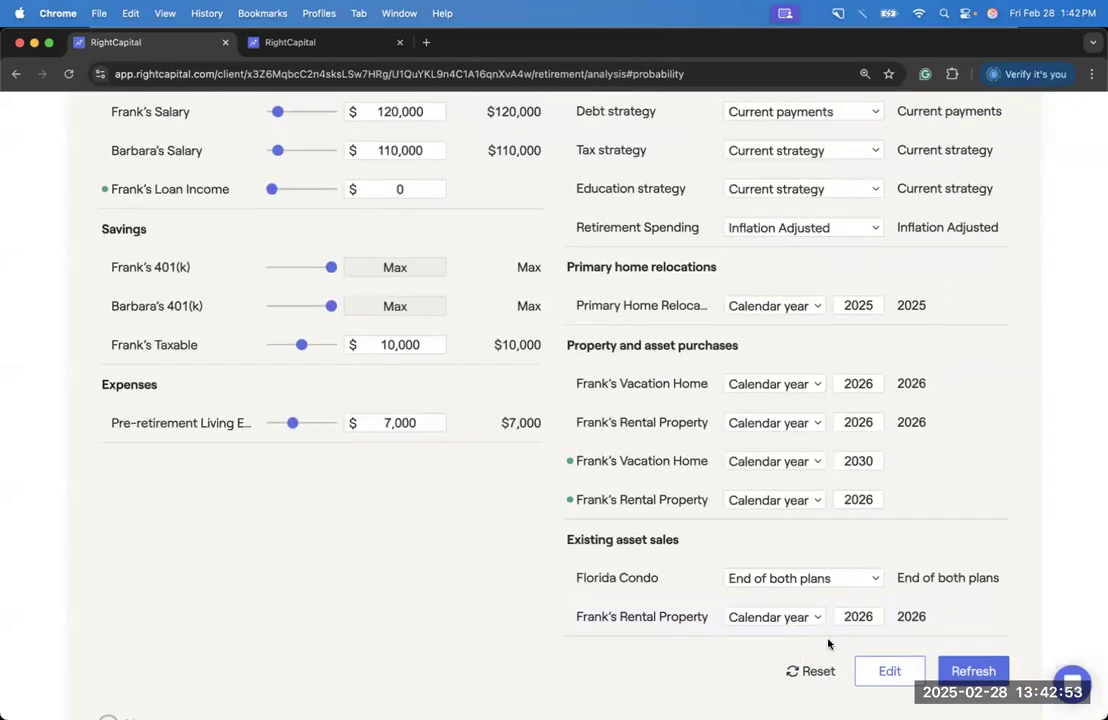
pyautogui.scroll(10, 828, 643)
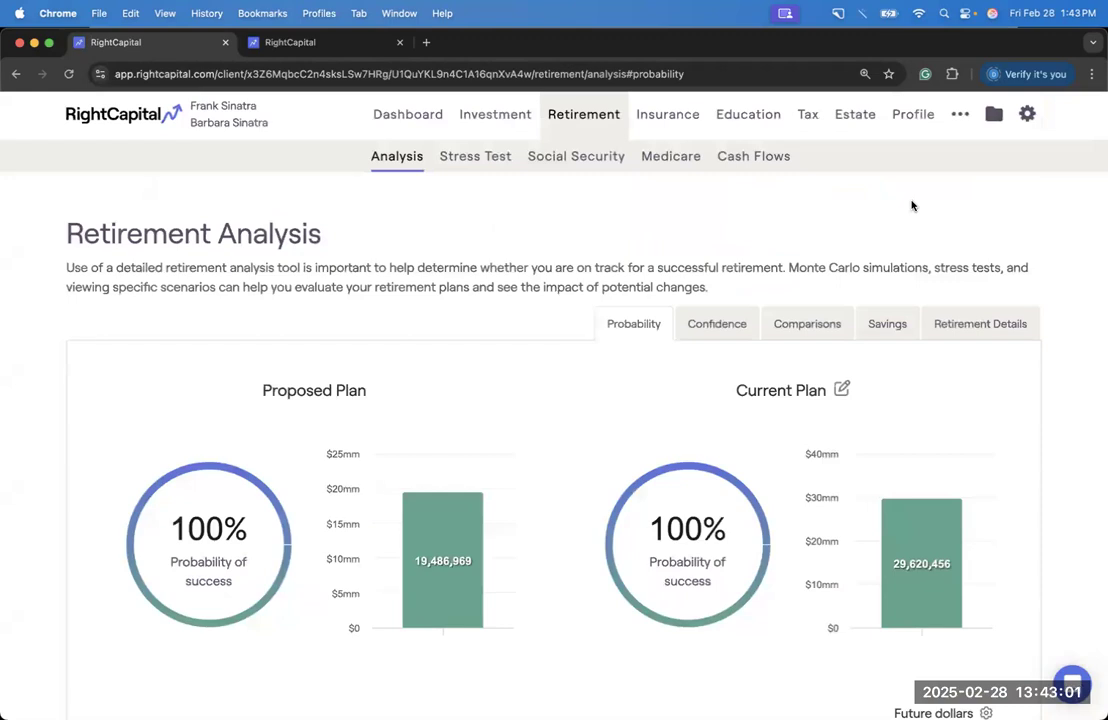
pyautogui.scroll(-1, 818, 296)
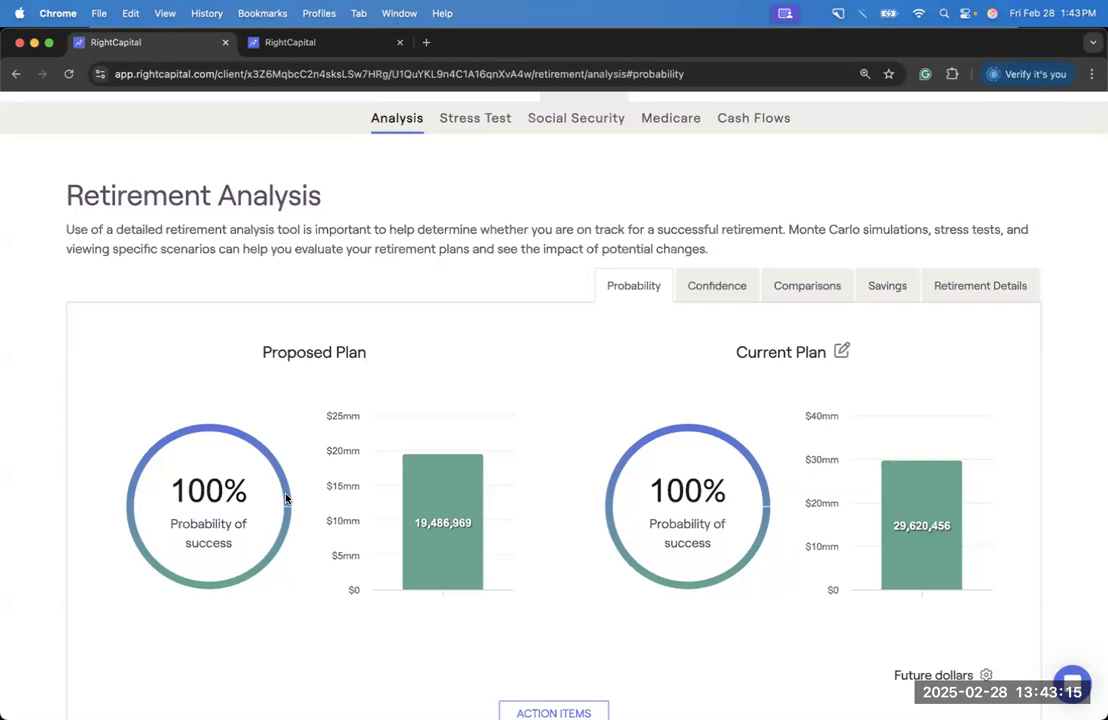
pyautogui.moveTo(408, 427)
pyautogui.scroll(-5, 526, 423)
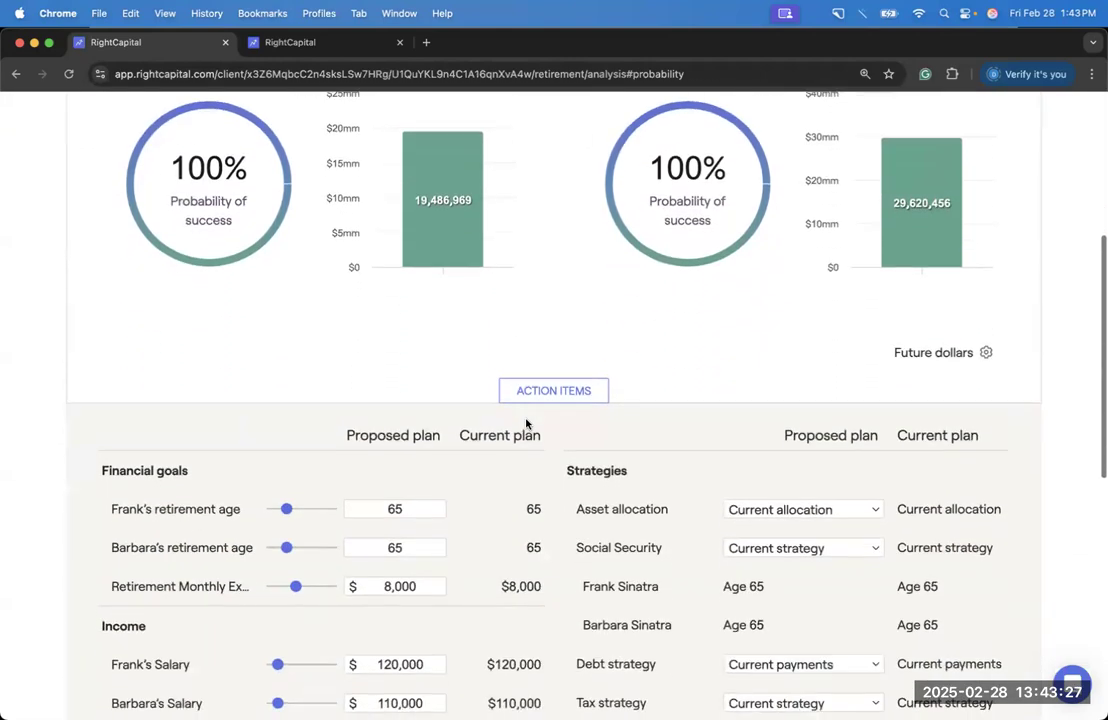
pyautogui.scroll(-8, 526, 423)
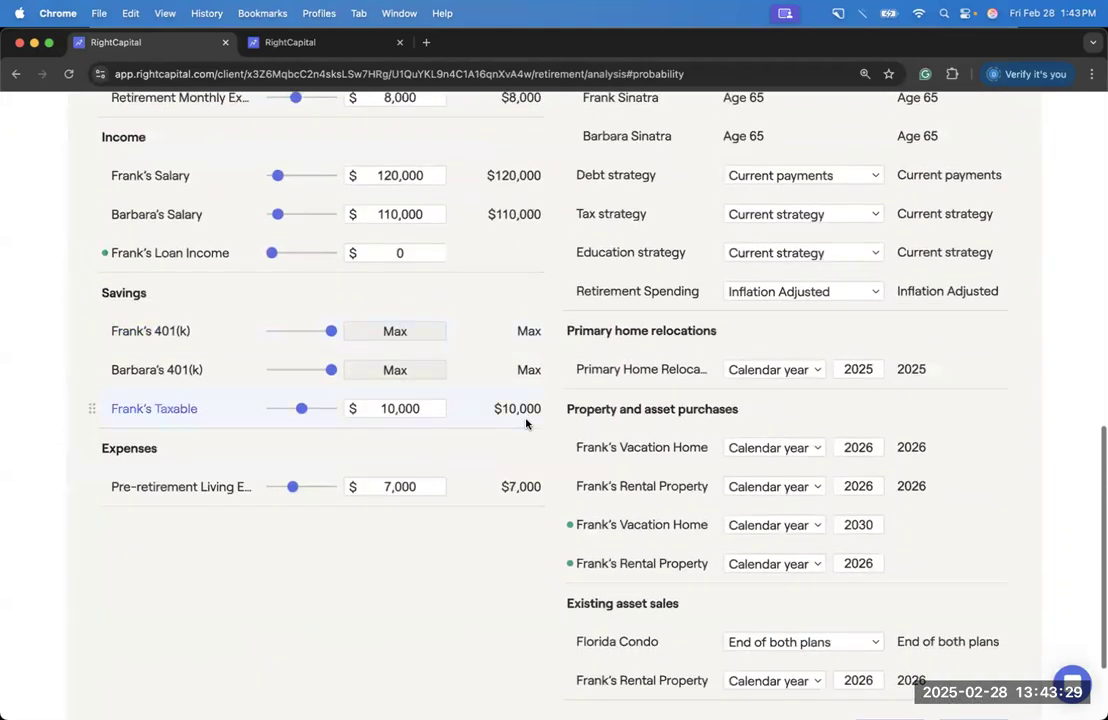
pyautogui.scroll(-1, 526, 423)
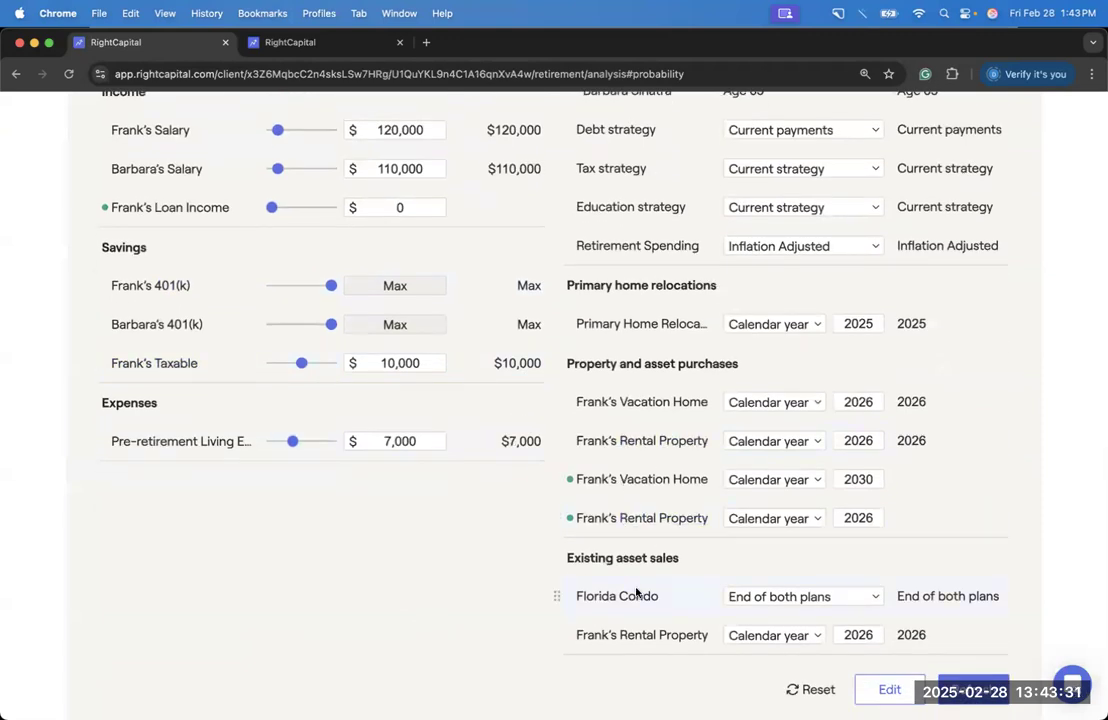
pyautogui.scroll(-1, 636, 592)
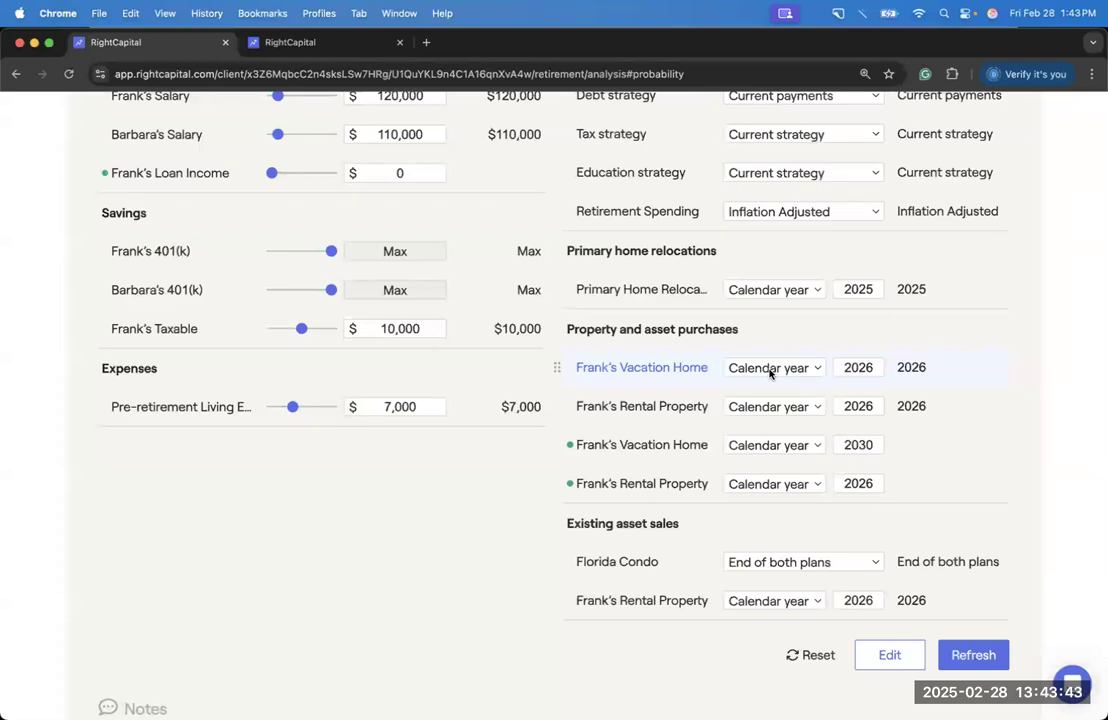
# Step: Set the client's first vacation home purchase in the proposed plan to 2030, recalculate the analysis, and compare both plans' ending portfolios
pyautogui.moveTo(876, 367); pyautogui.dragTo(857, 368)
pyautogui.write('30')
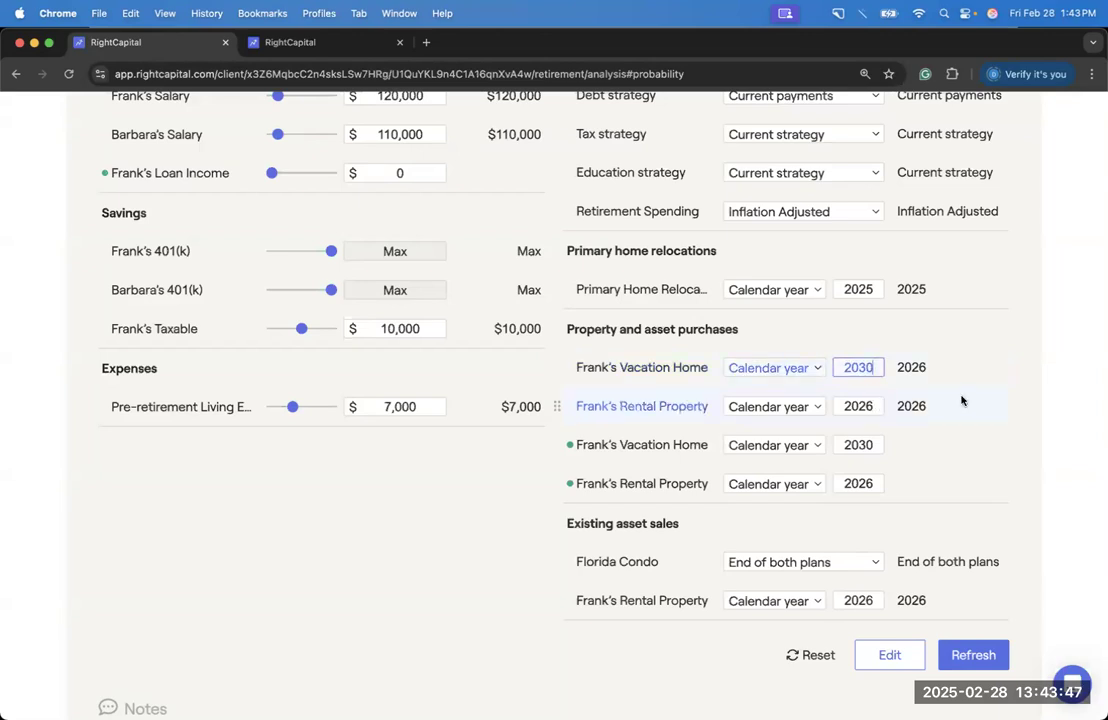
pyautogui.click(942, 363)
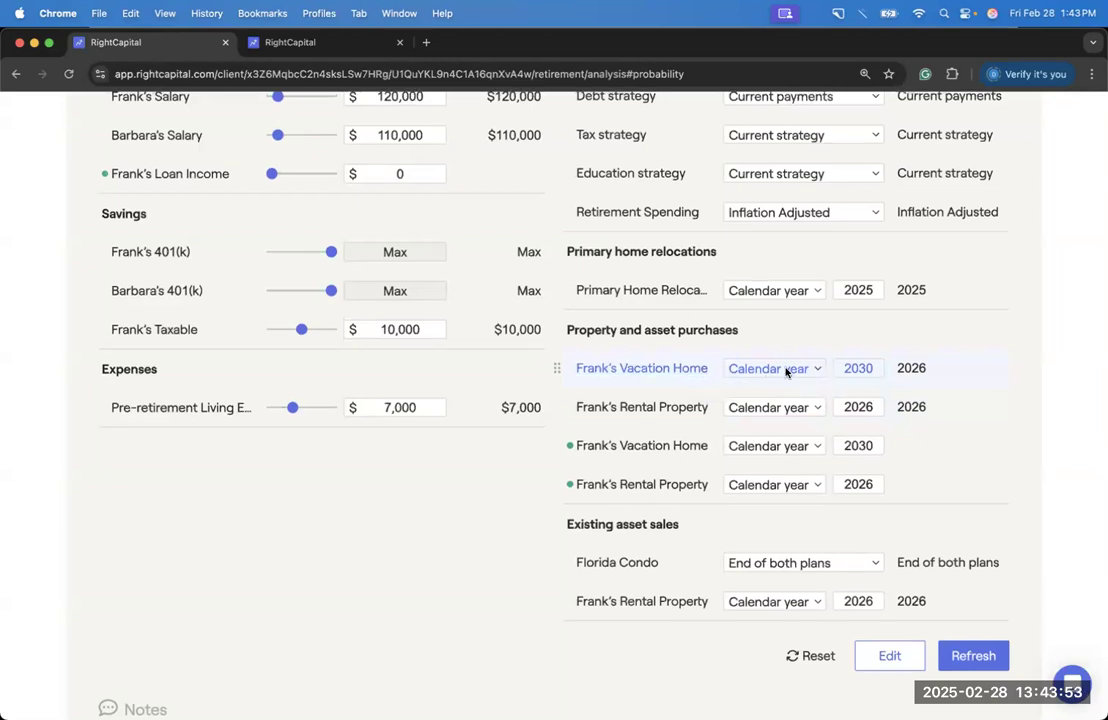
pyautogui.scroll(3, 790, 375)
pyautogui.scroll(-2, 786, 372)
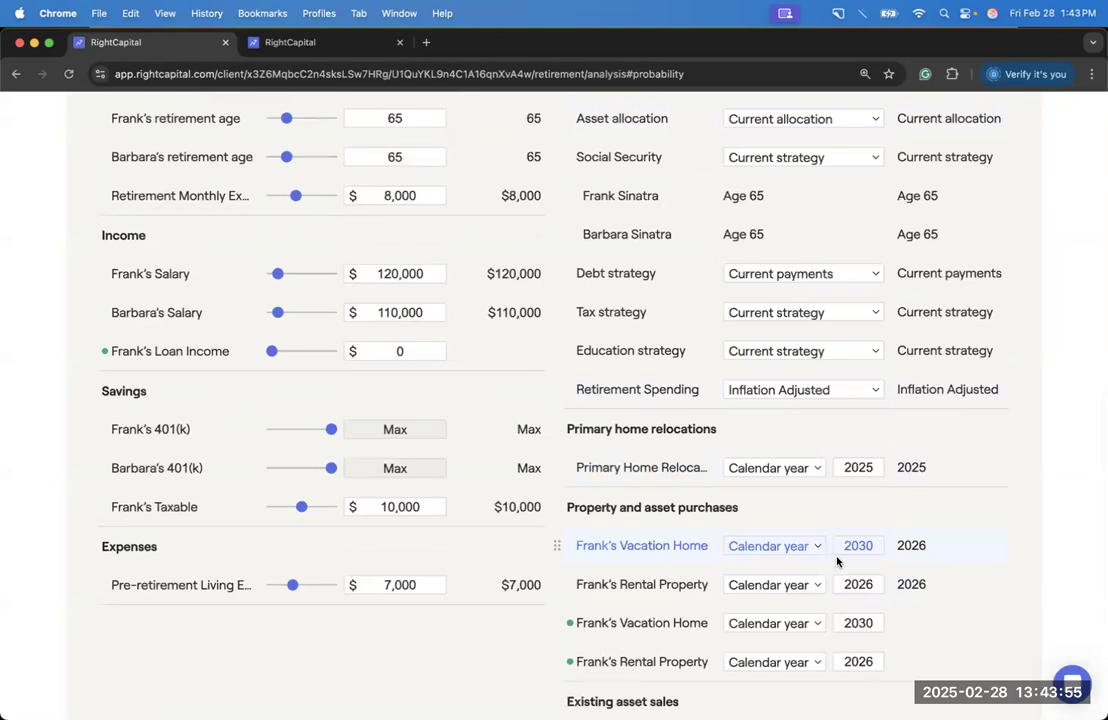
pyautogui.scroll(-2, 836, 561)
pyautogui.scroll(5, 745, 538)
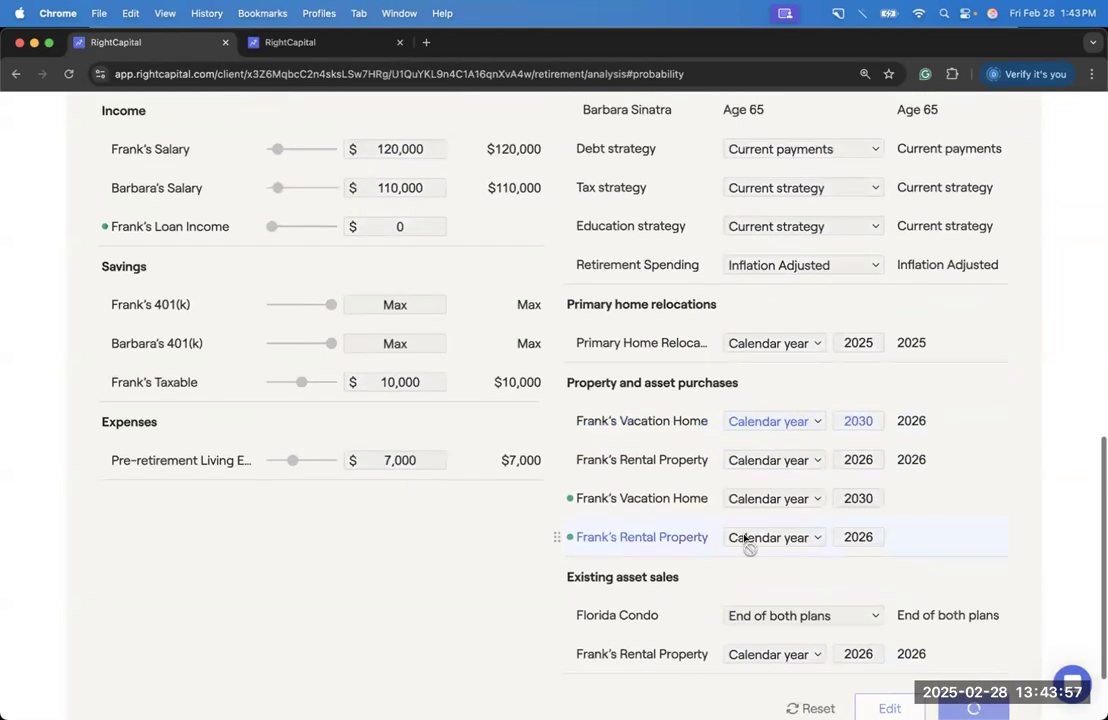
pyautogui.scroll(1, 743, 538)
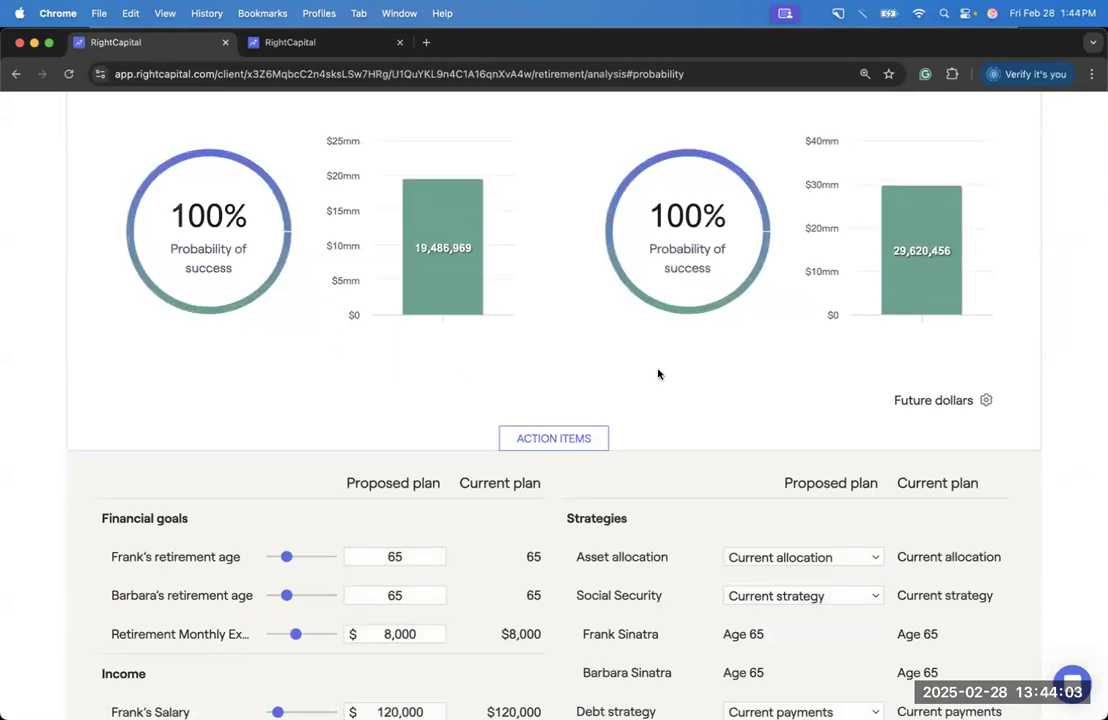
pyautogui.scroll(-10, 658, 374)
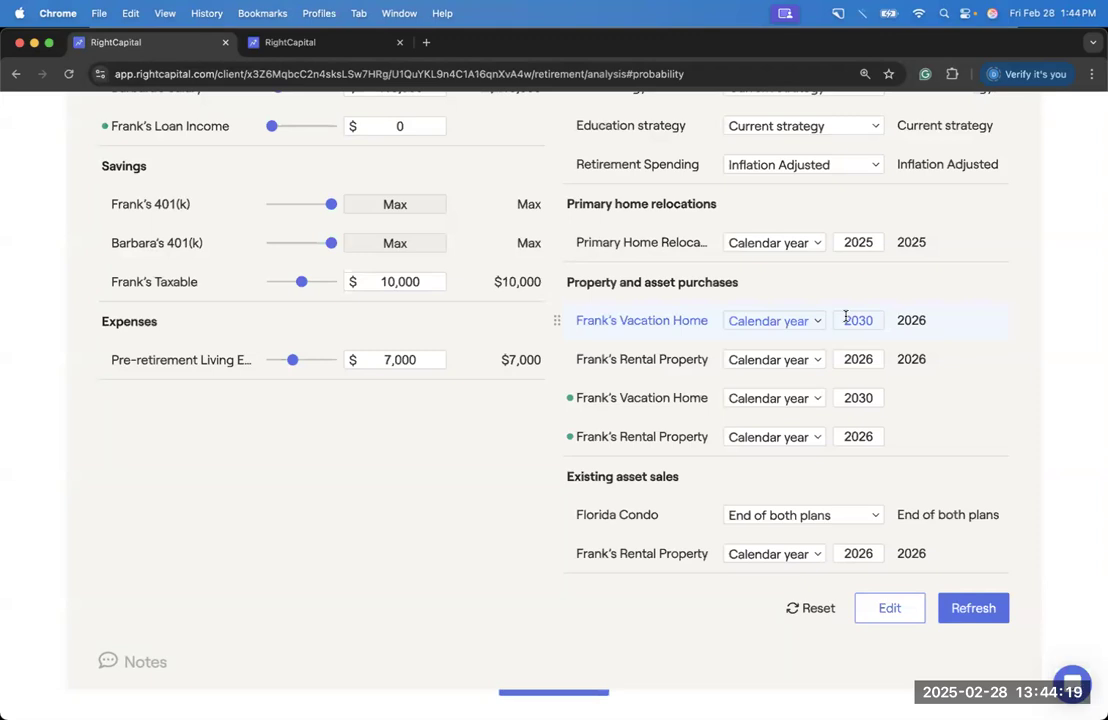
# Step: Set all four vacation home and rental property purchases in the proposed plan to Never and recalculate the analysis
pyautogui.click(814, 320)
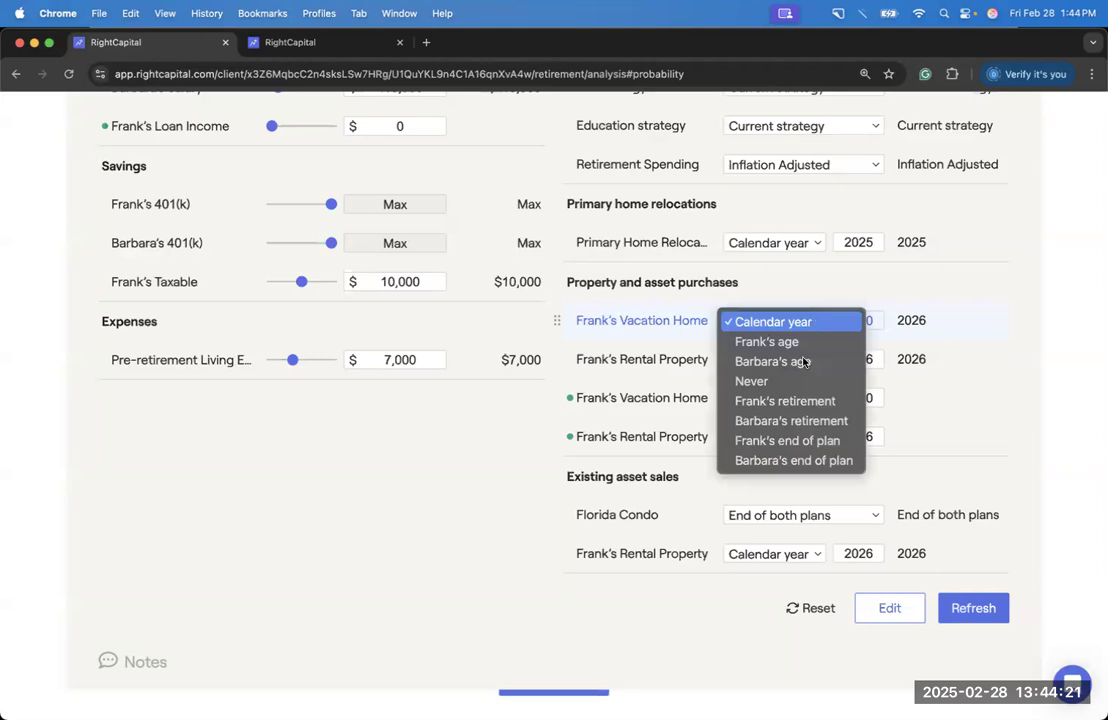
pyautogui.click(785, 381)
pyautogui.click(790, 359)
pyautogui.click(806, 421)
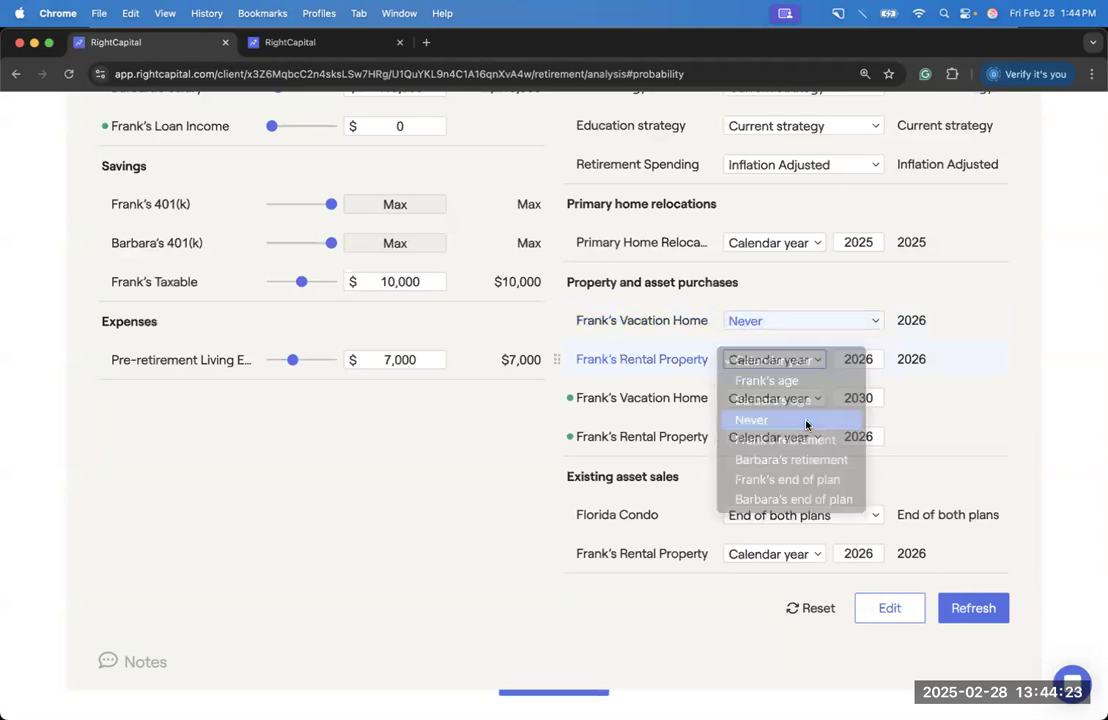
pyautogui.click(790, 398)
pyautogui.click(806, 455)
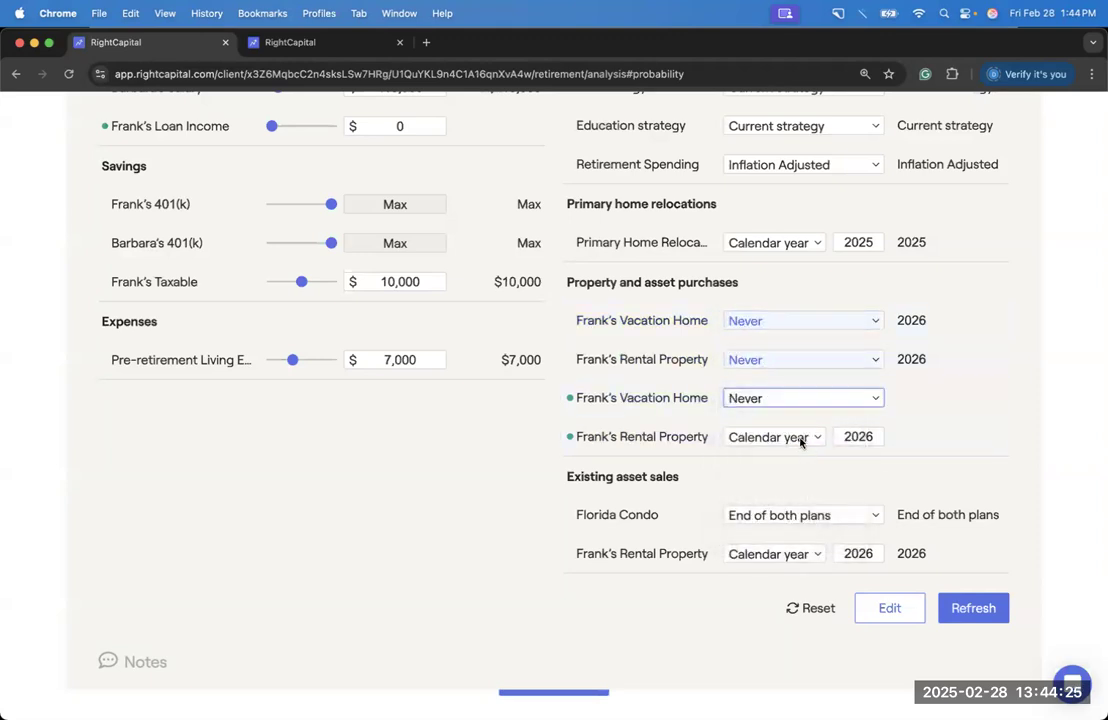
pyautogui.click(800, 441)
pyautogui.click(816, 497)
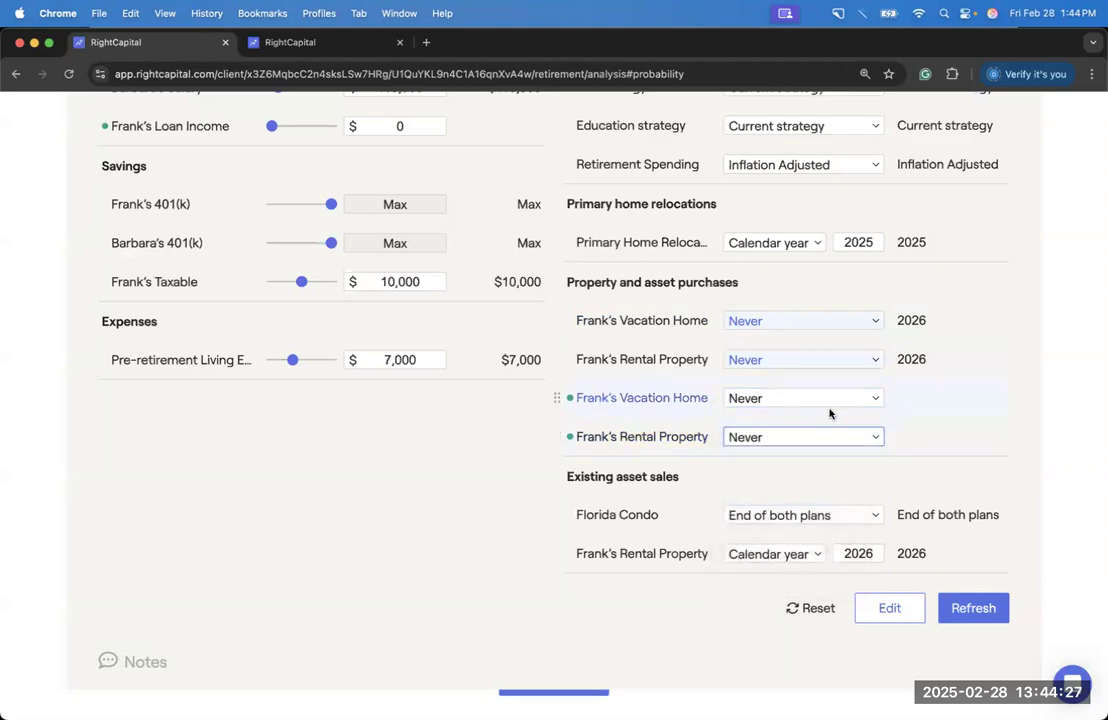
pyautogui.click(962, 607)
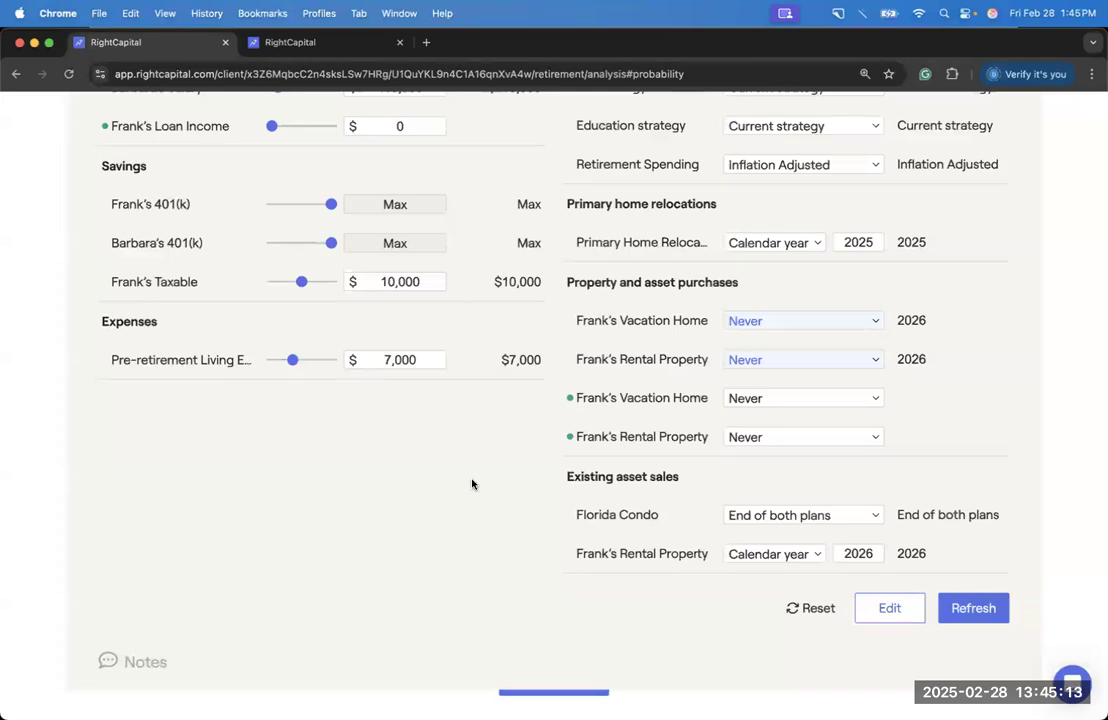
# Step: Set the purchase price of the added vacation home goal, the one marked with a green dot, to $500,000
pyautogui.click(660, 403)
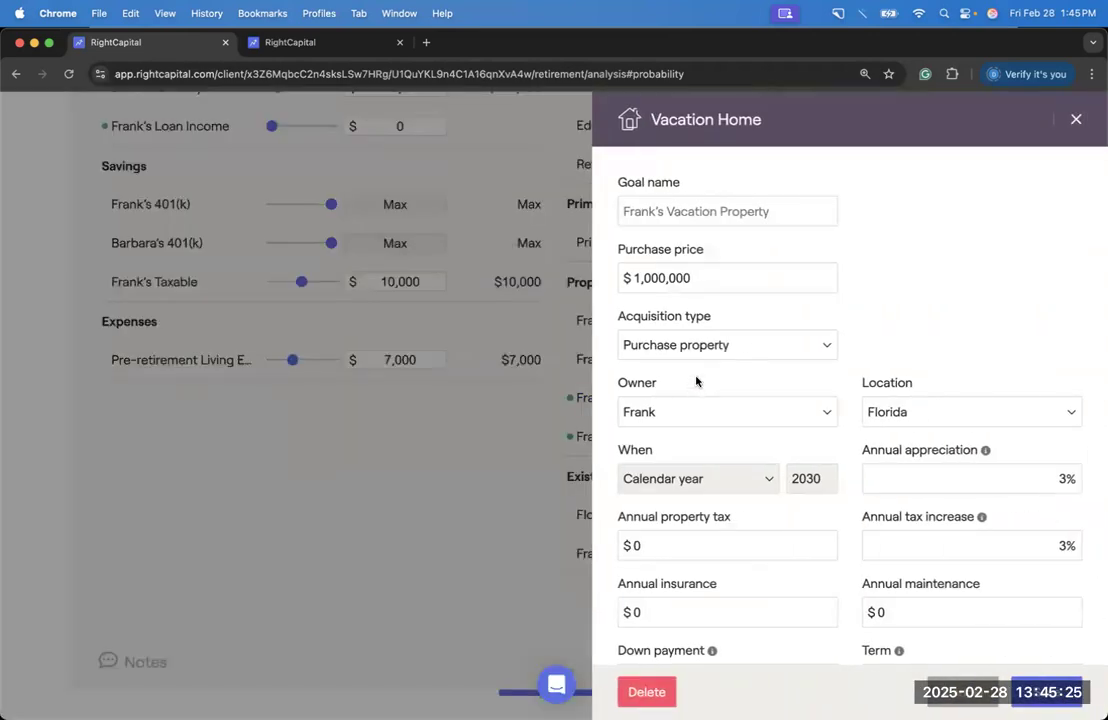
pyautogui.click(643, 279)
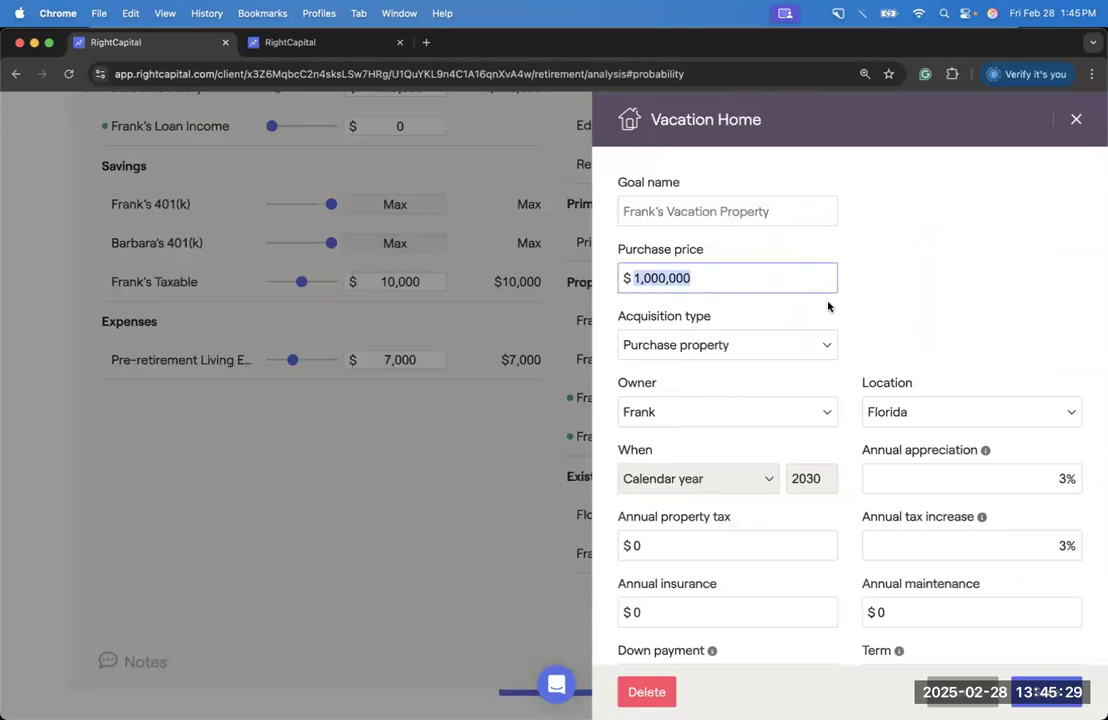
pyautogui.write('500,000')
pyautogui.click(888, 294)
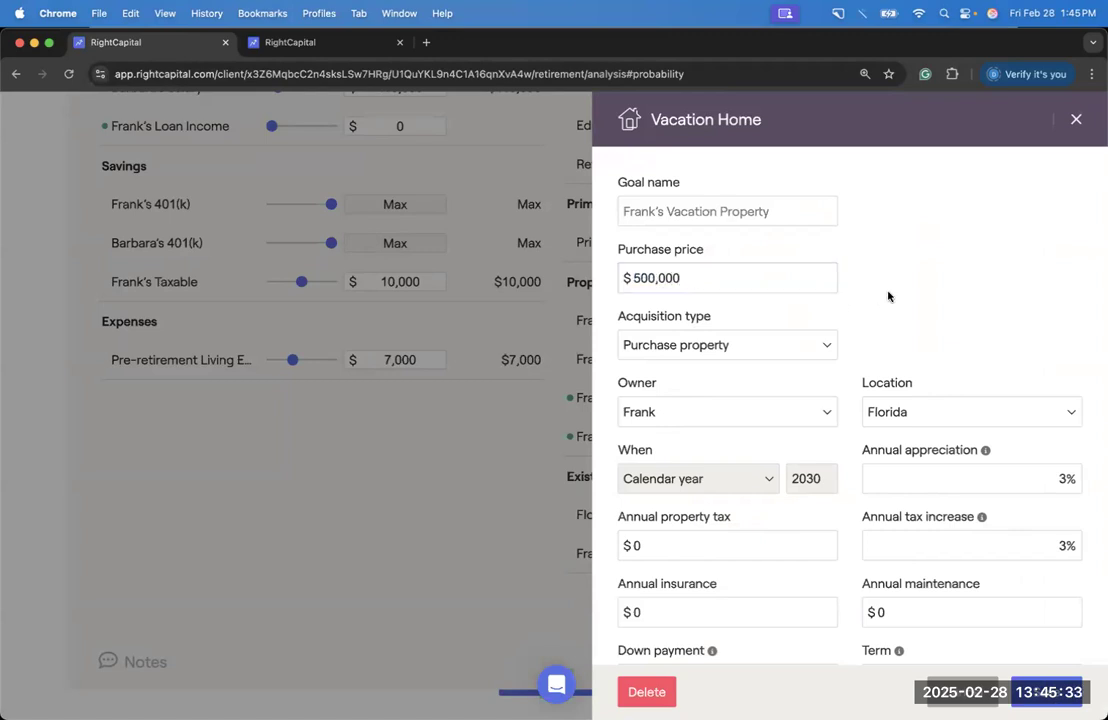
# Step: Check the vacation home's down payment and loan settings, name the goal 100% Down, and save it
pyautogui.scroll(-2, 890, 310)
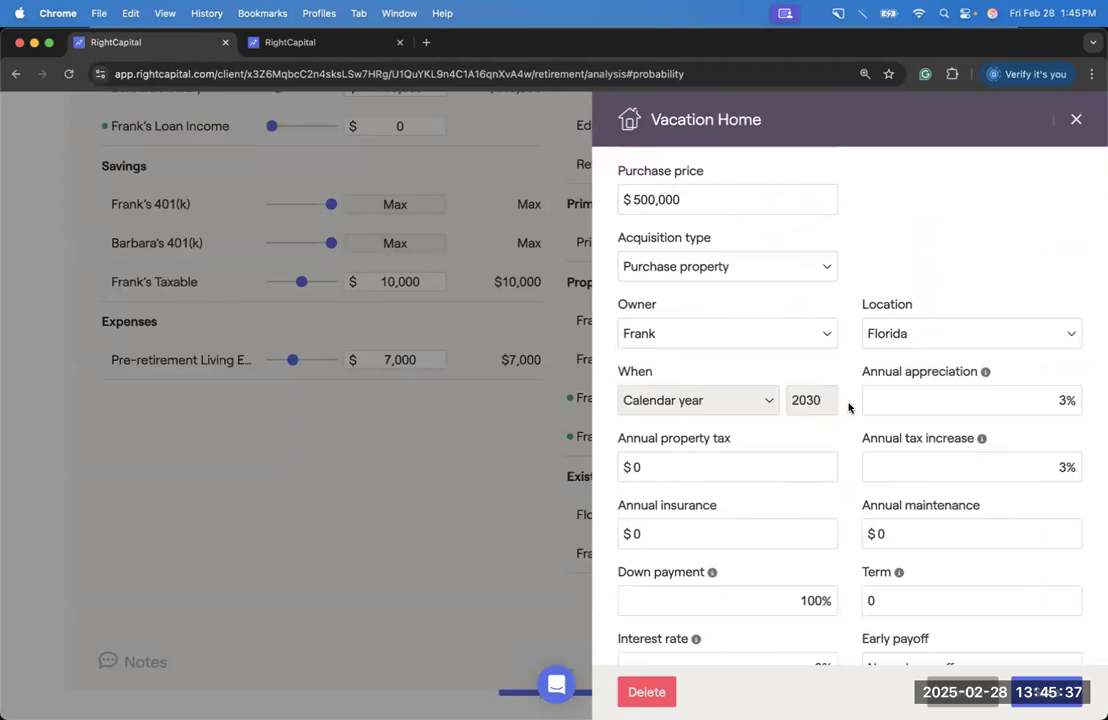
pyautogui.scroll(-3, 848, 407)
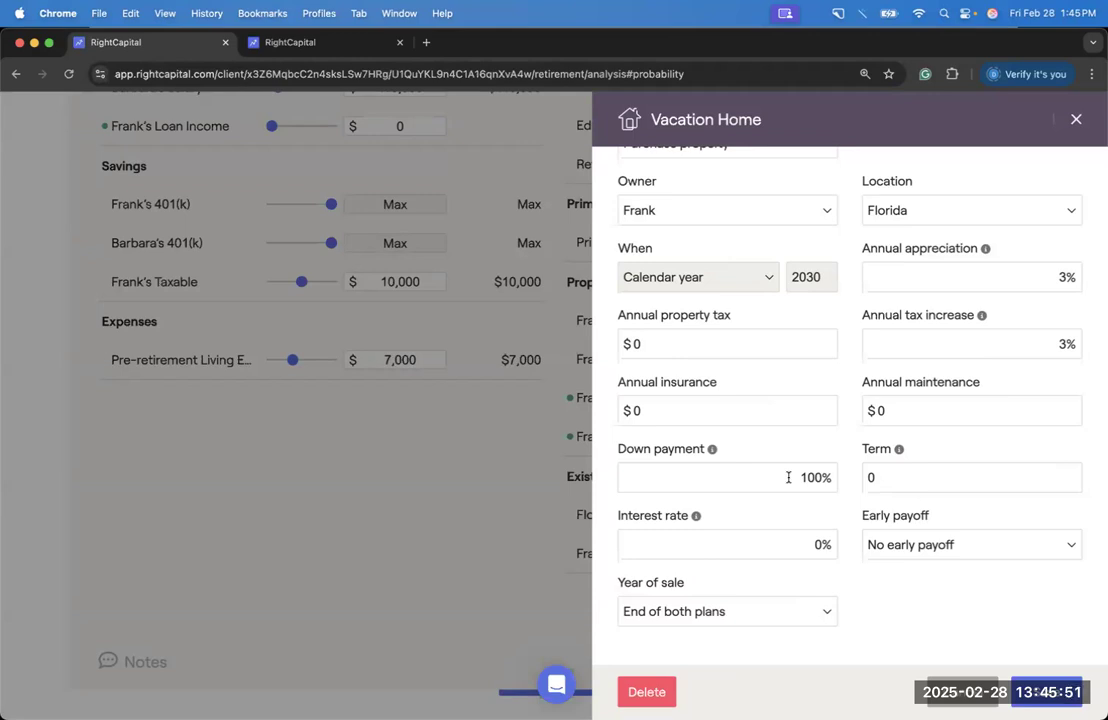
pyautogui.scroll(5, 788, 477)
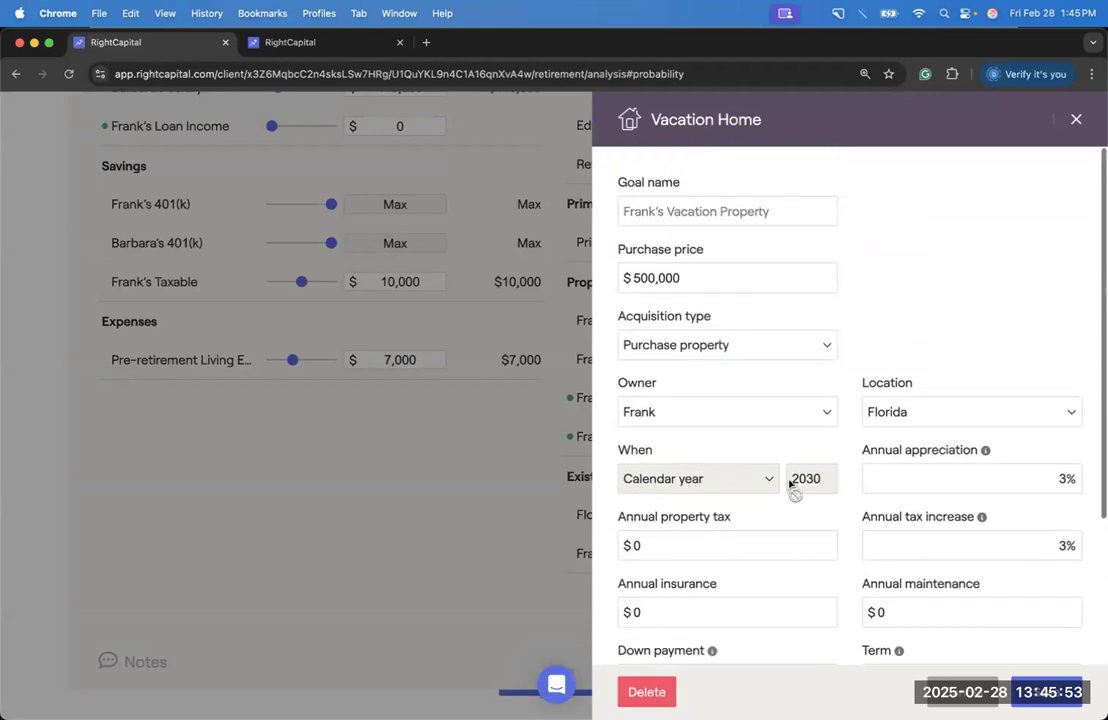
pyautogui.click(738, 214)
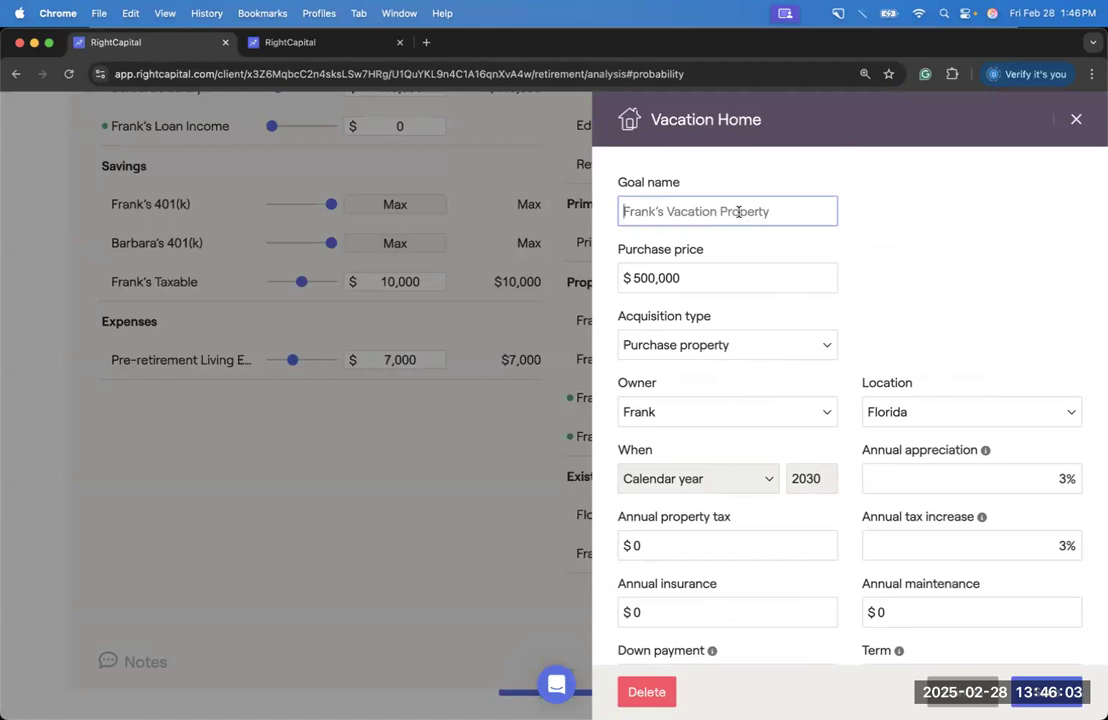
pyautogui.write('100')
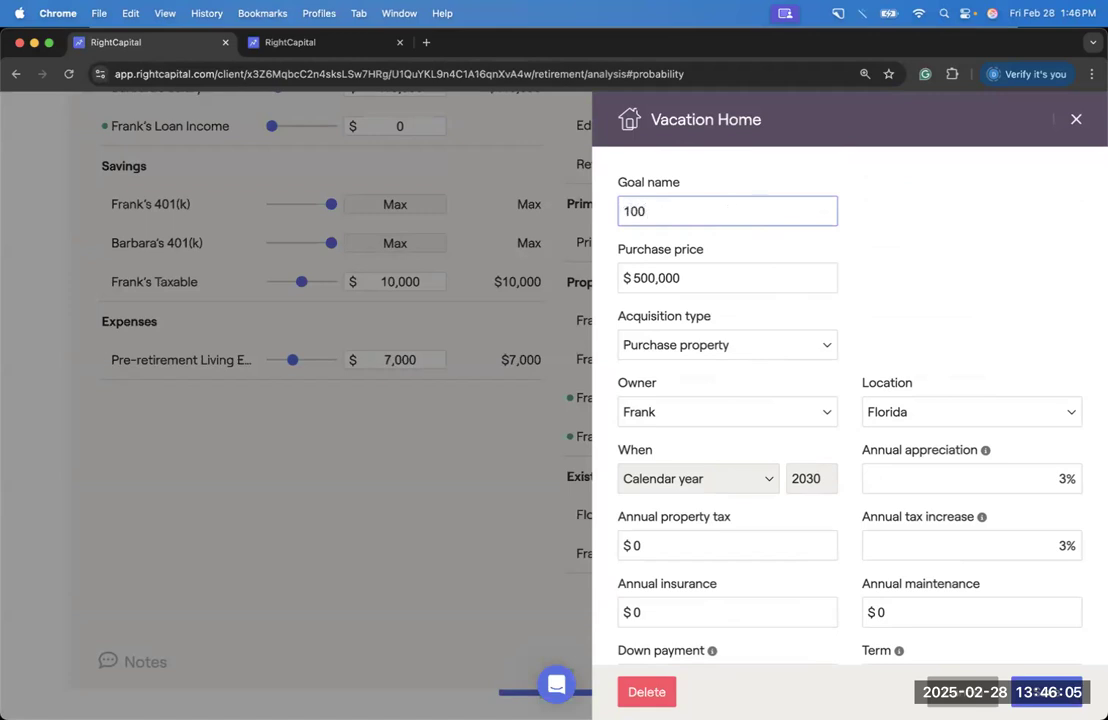
pyautogui.write('% Down')
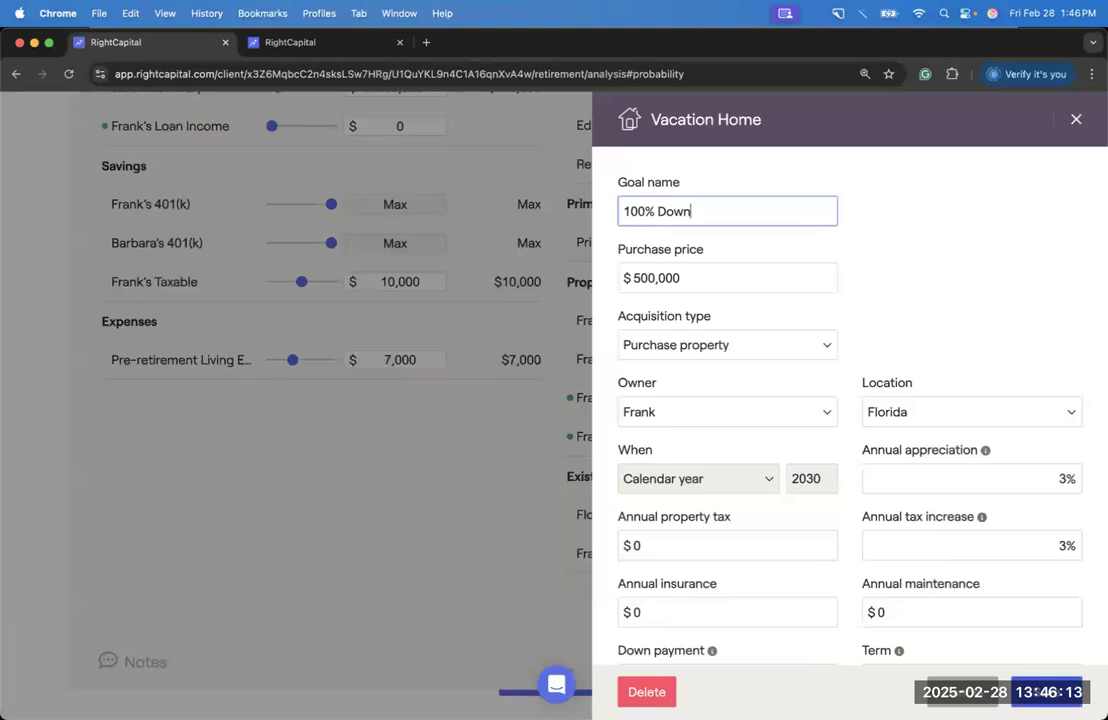
pyautogui.click(1030, 698)
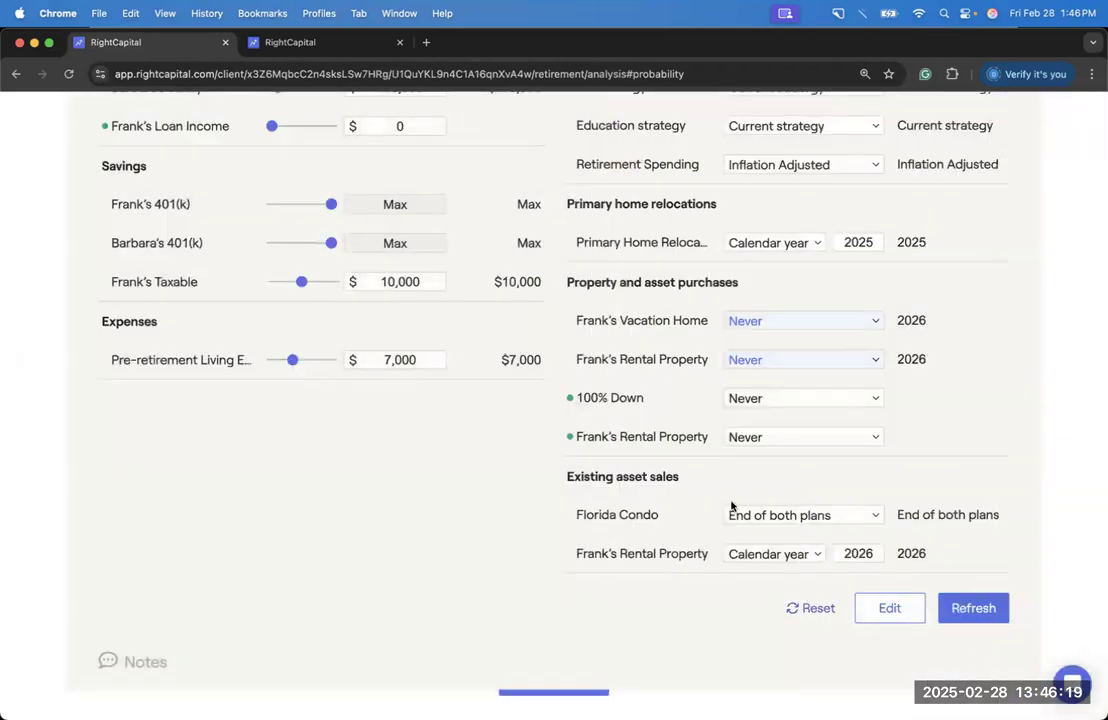
# Step: Schedule the 100% Down purchase for calendar year 2030, recalculate the analysis, and compare the proposed and current plans' results
pyautogui.click(732, 398)
pyautogui.click(800, 341)
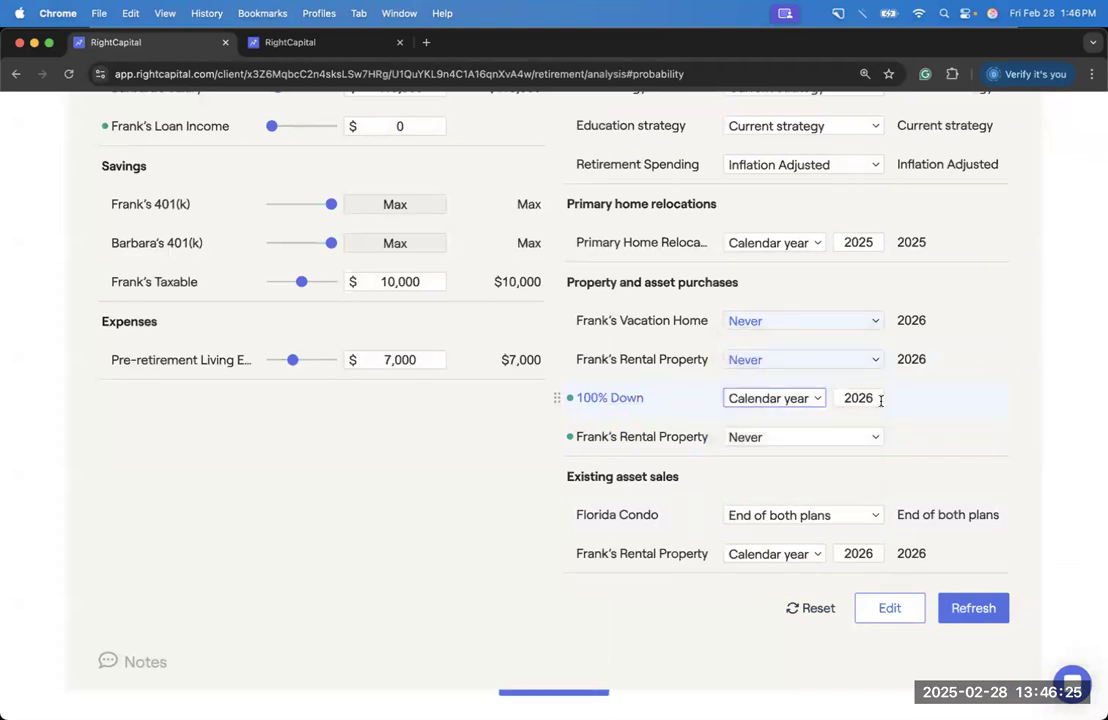
pyautogui.write('30')
pyautogui.click(958, 607)
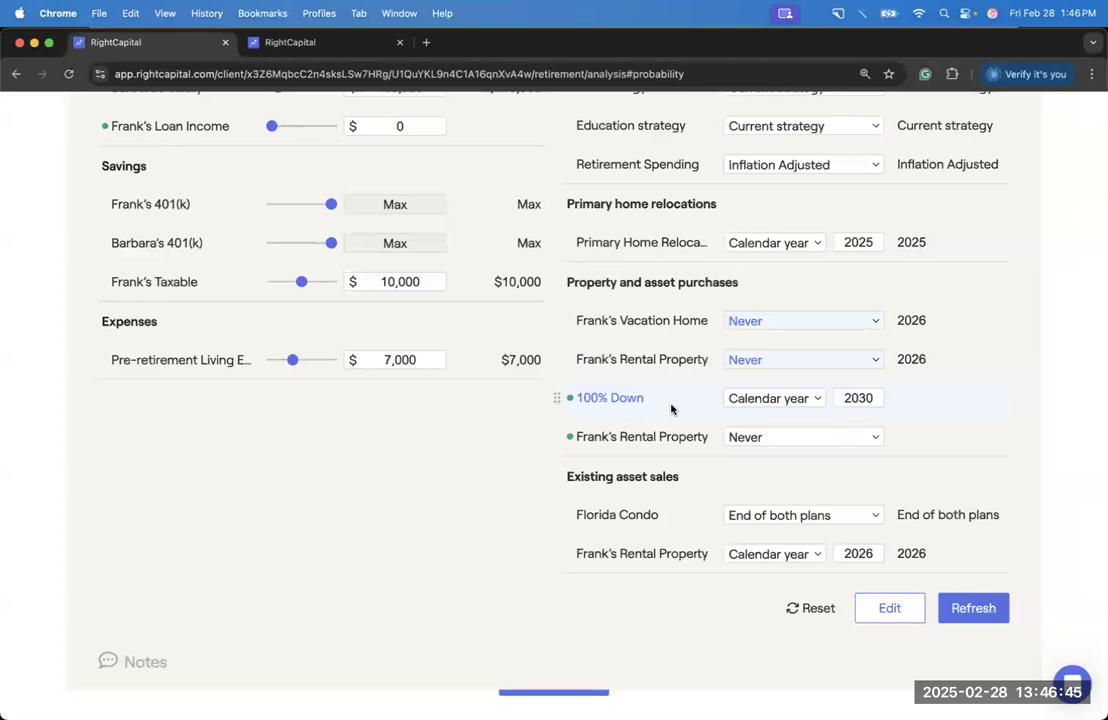
pyautogui.scroll(13, 671, 409)
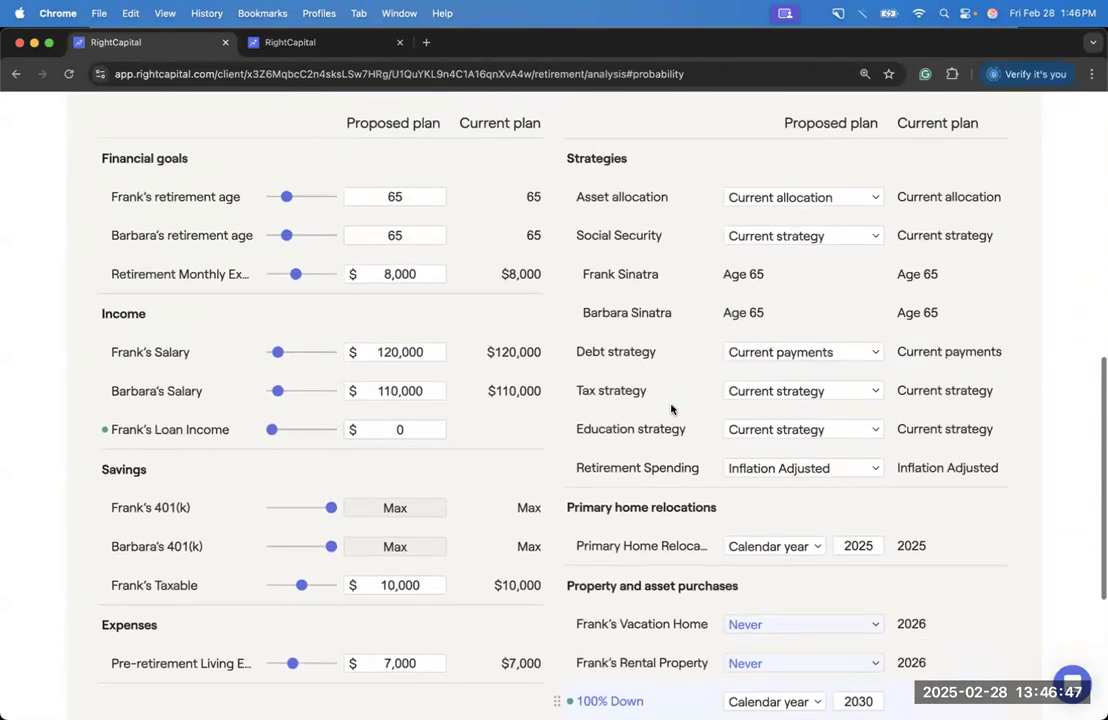
pyautogui.scroll(2, 650, 390)
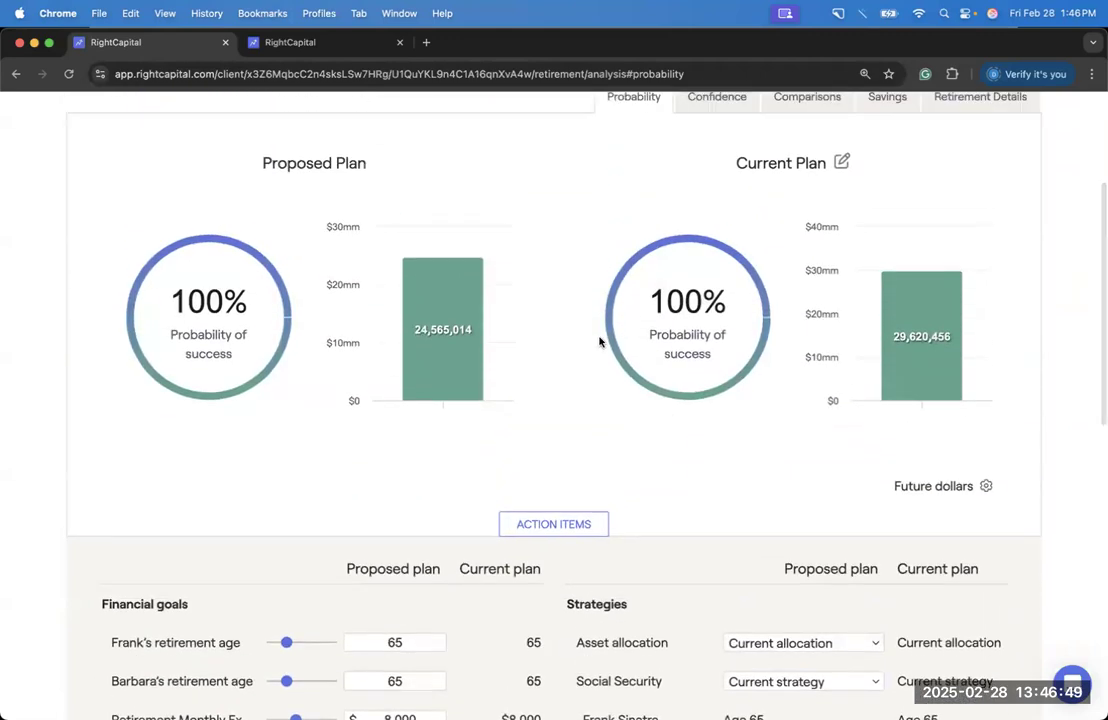
pyautogui.scroll(1, 600, 342)
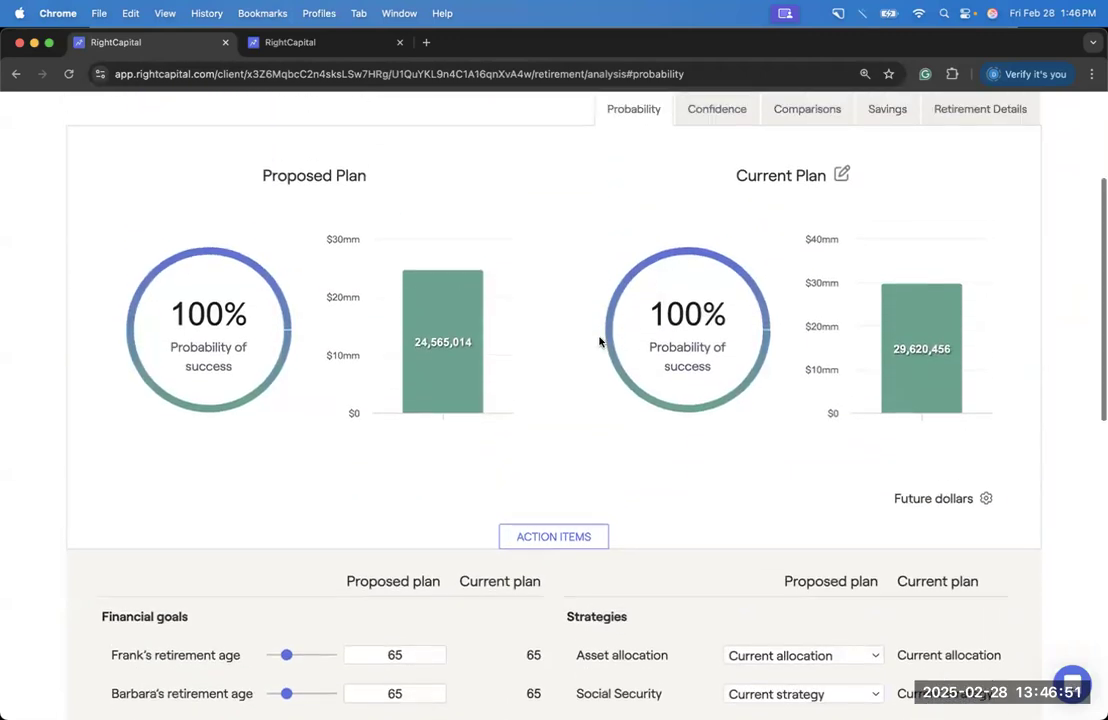
# Step: Open the plan management form and make two copies of the proposed plan
pyautogui.click(842, 190)
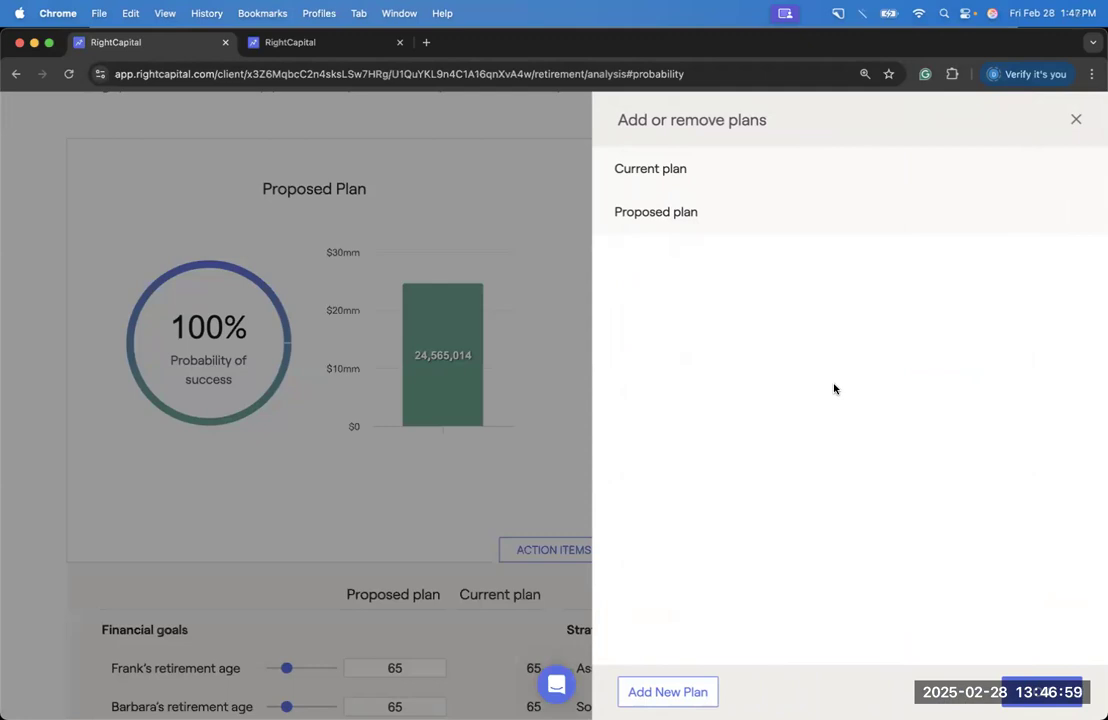
pyautogui.click(1022, 214)
pyautogui.click(1022, 214)
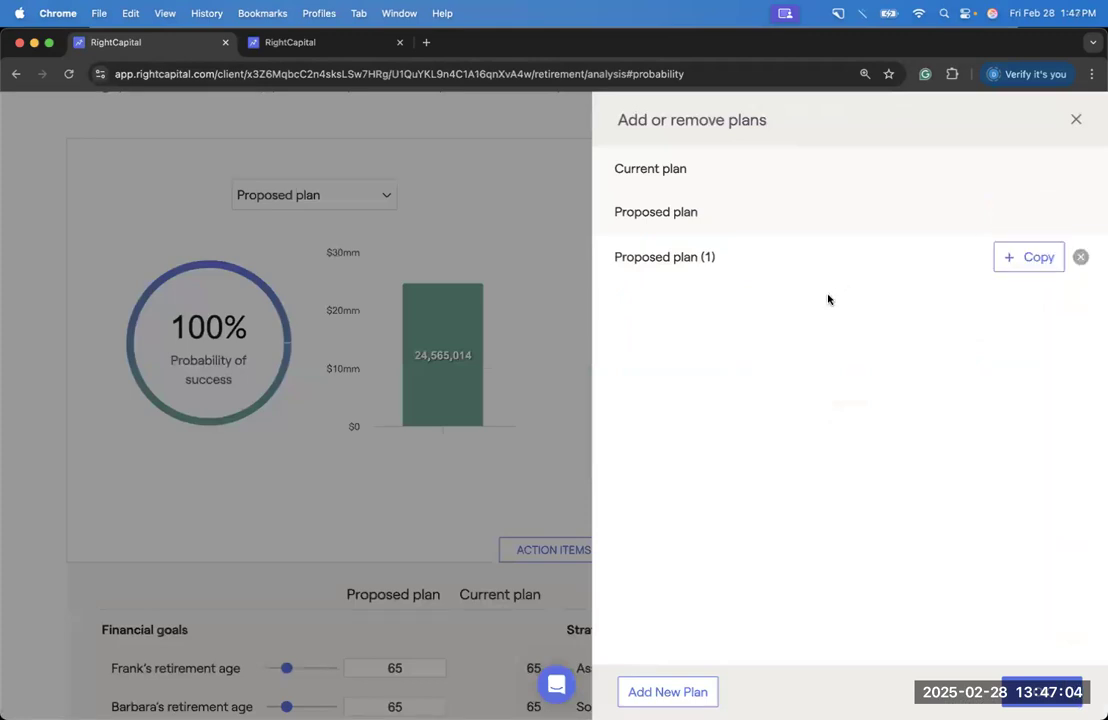
# Step: Rename the first copy of the proposed plan to 100% Down
pyautogui.click(725, 258)
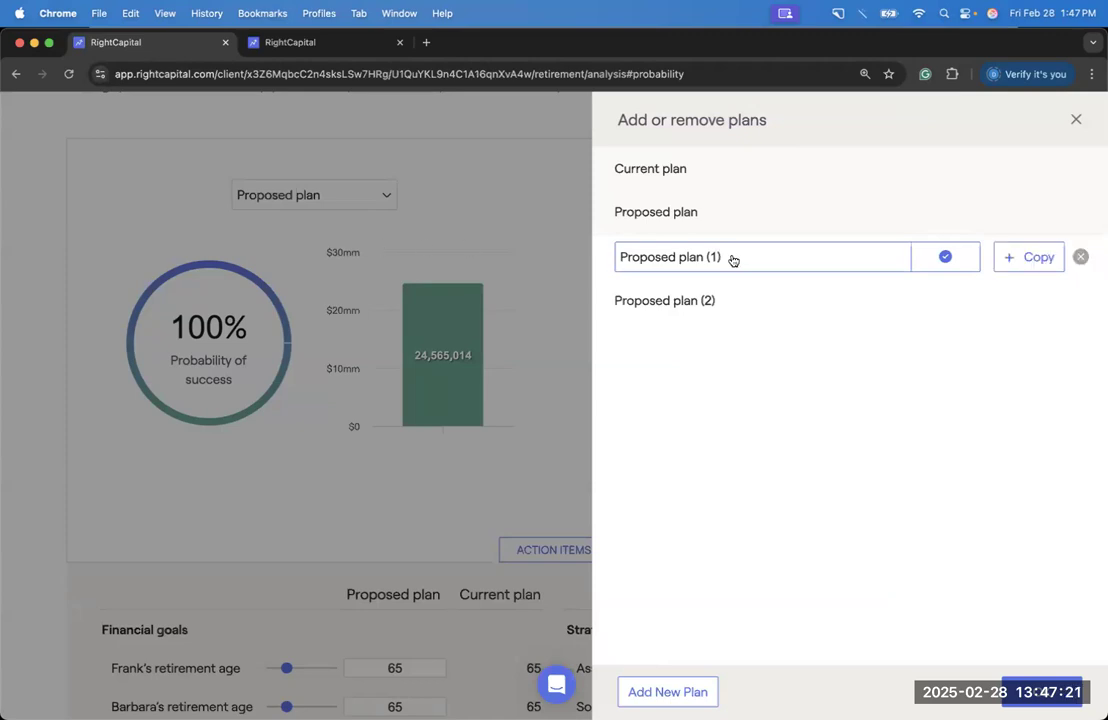
pyautogui.moveTo(732, 255); pyautogui.dragTo(616, 257)
pyautogui.write('100% DOw')
pyautogui.press('BackSpace')
pyautogui.press('BackSpace')
pyautogui.write('own')
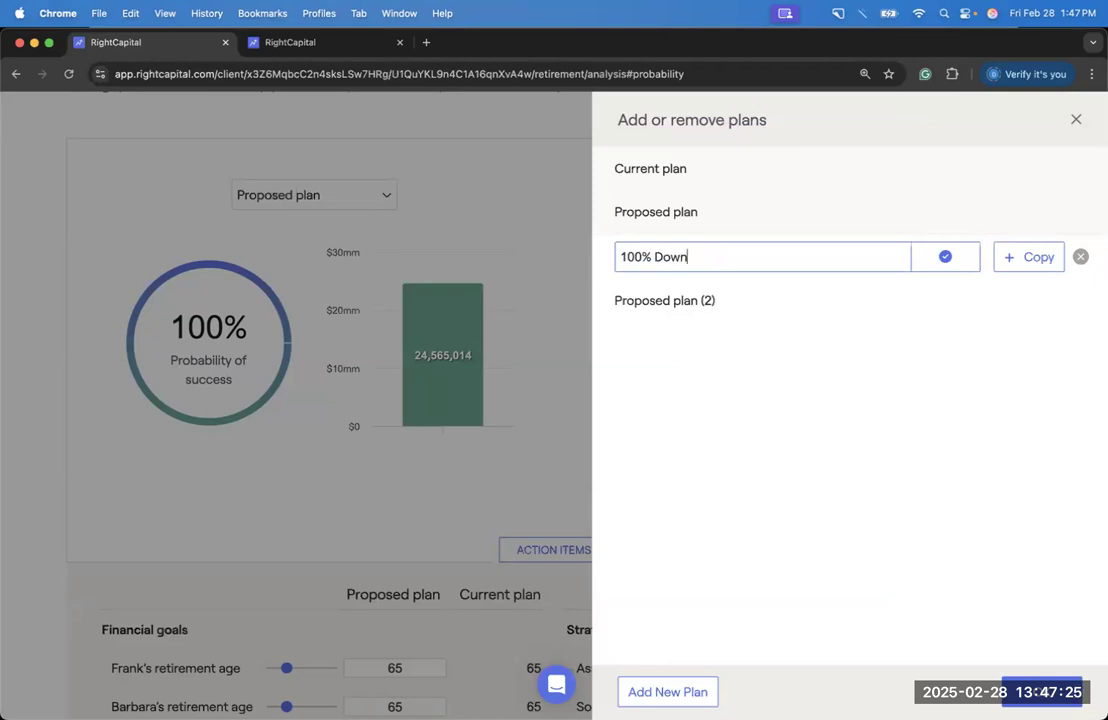
pyautogui.press('Return')
# Step: Rename the second copy of the proposed plan to 20% Down and save the list of plans
pyautogui.click(722, 300)
pyautogui.moveTo(726, 300); pyautogui.dragTo(603, 300)
pyautogui.write('20% Down')
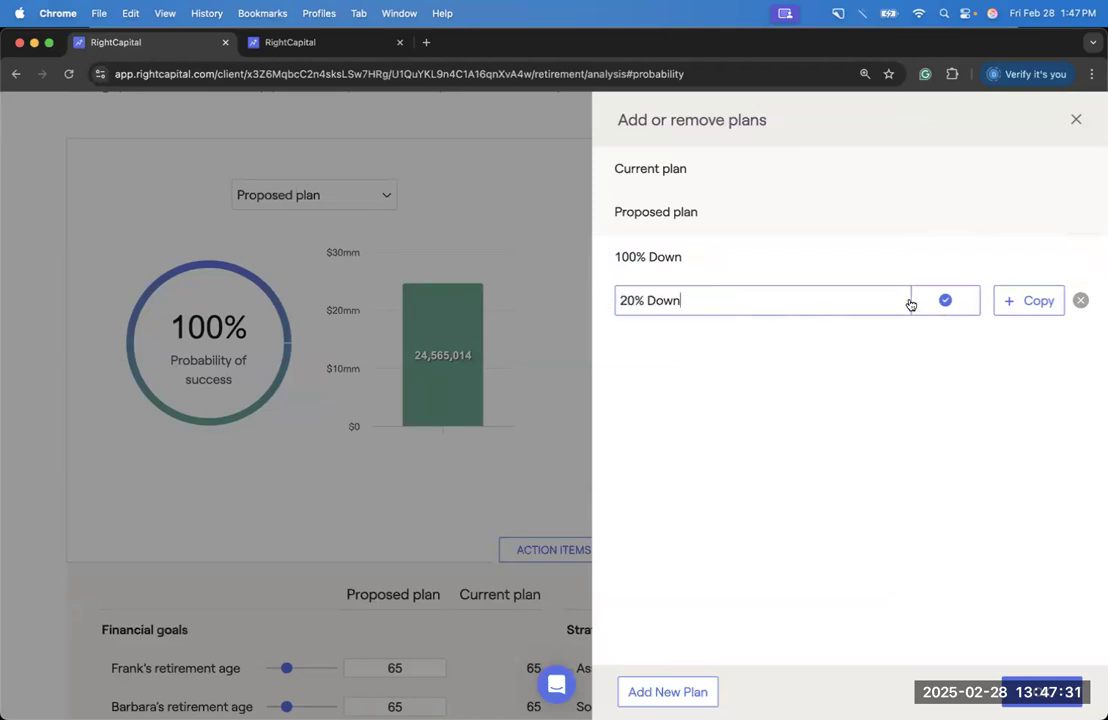
pyautogui.press('Return')
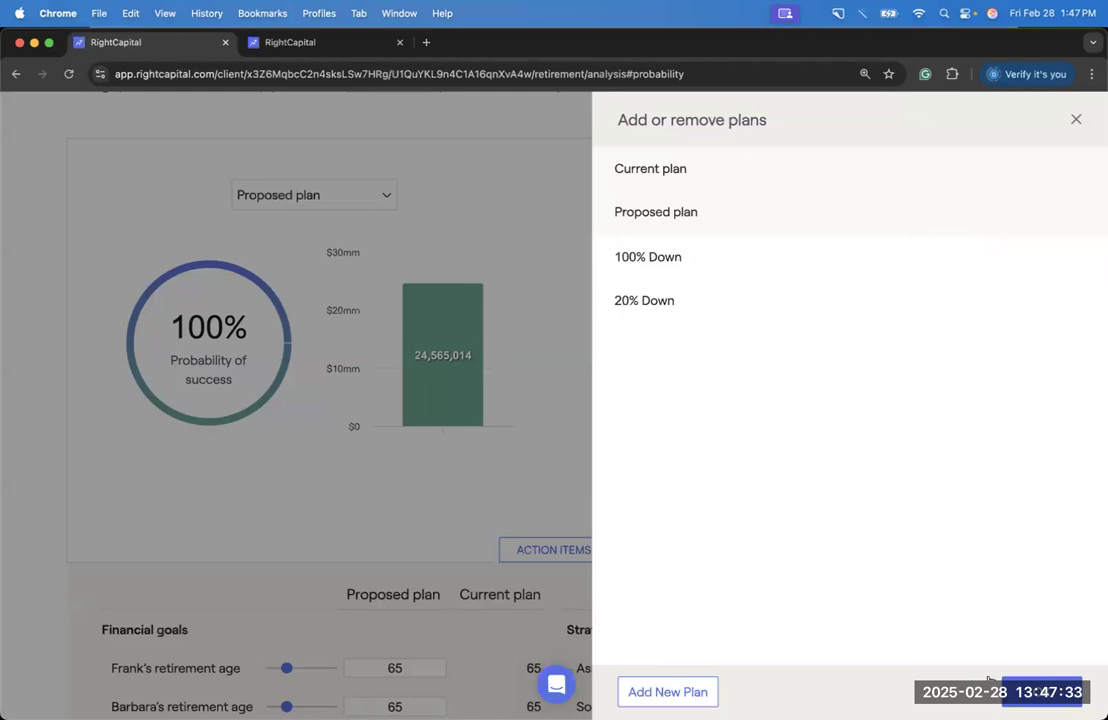
pyautogui.click(1022, 691)
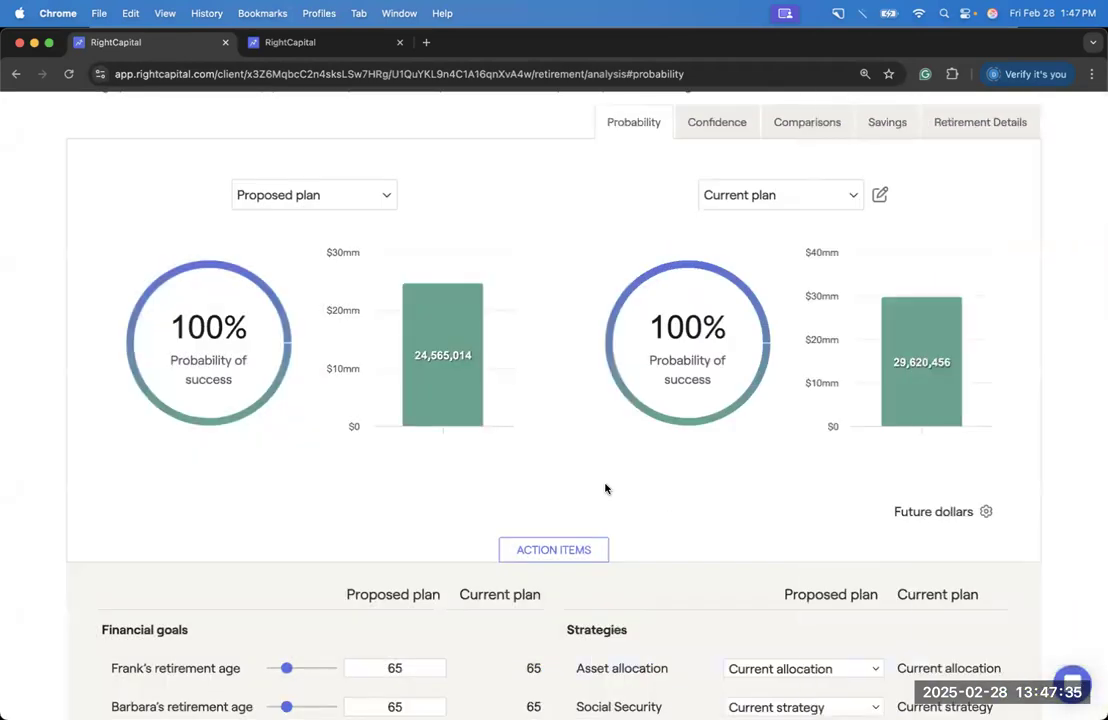
# Step: Set the probability comparison to show the 20% Down plan against the 100% Down plan
pyautogui.scroll(1, 600, 482)
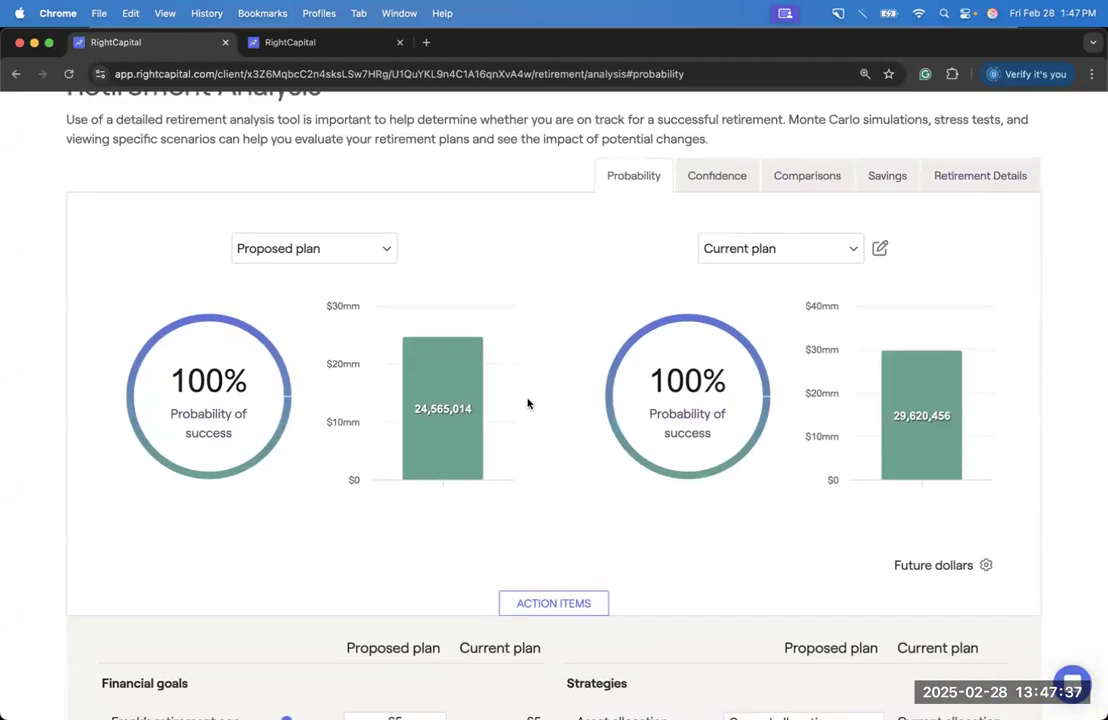
pyautogui.click(739, 252)
pyautogui.click(556, 282)
pyautogui.click(739, 250)
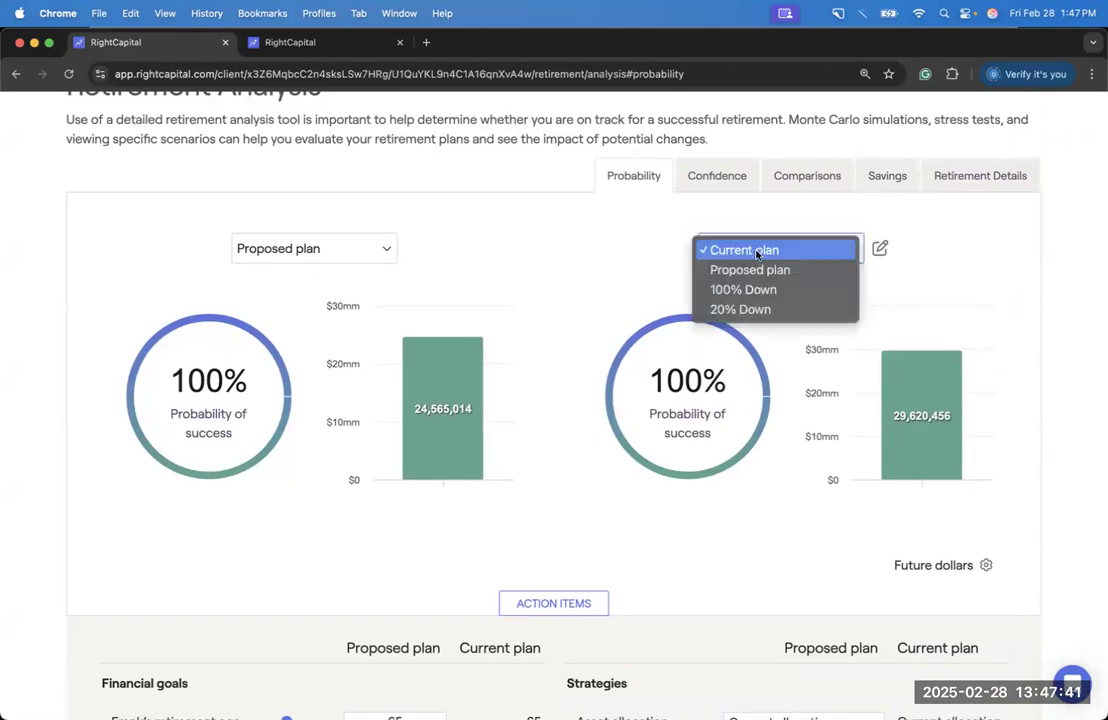
pyautogui.click(781, 290)
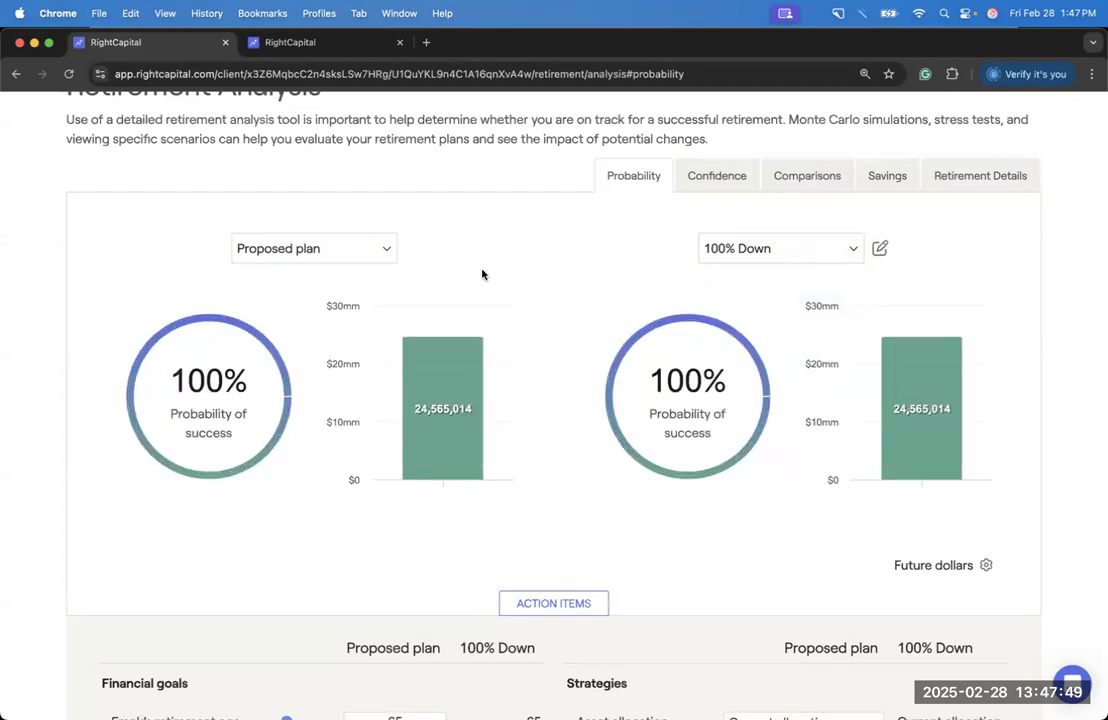
pyautogui.click(364, 252)
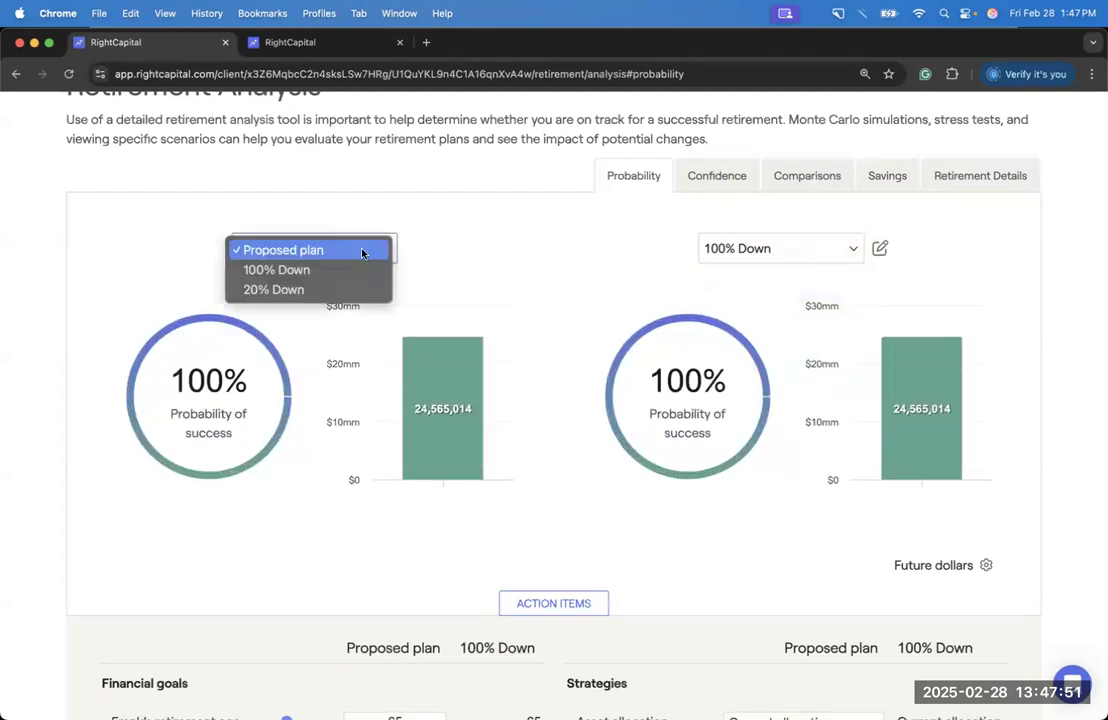
pyautogui.click(358, 291)
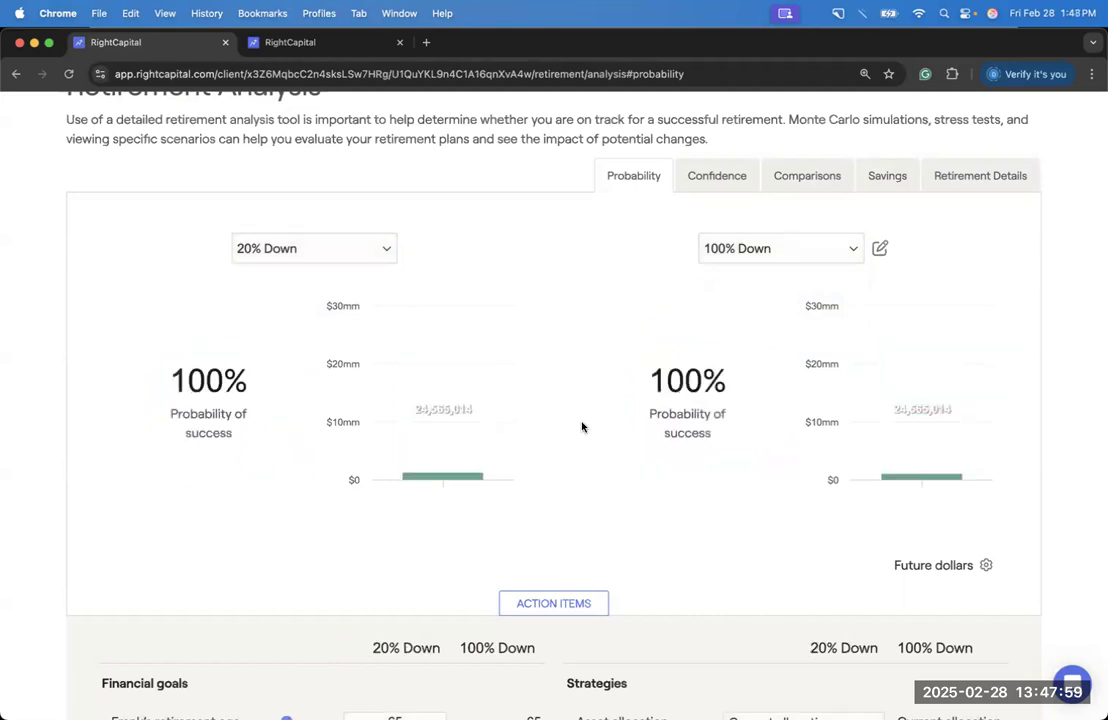
# Step: In the 20% Down plan's action items, set the 100% Down property purchase to Never
pyautogui.scroll(-5, 581, 425)
pyautogui.scroll(-9, 581, 422)
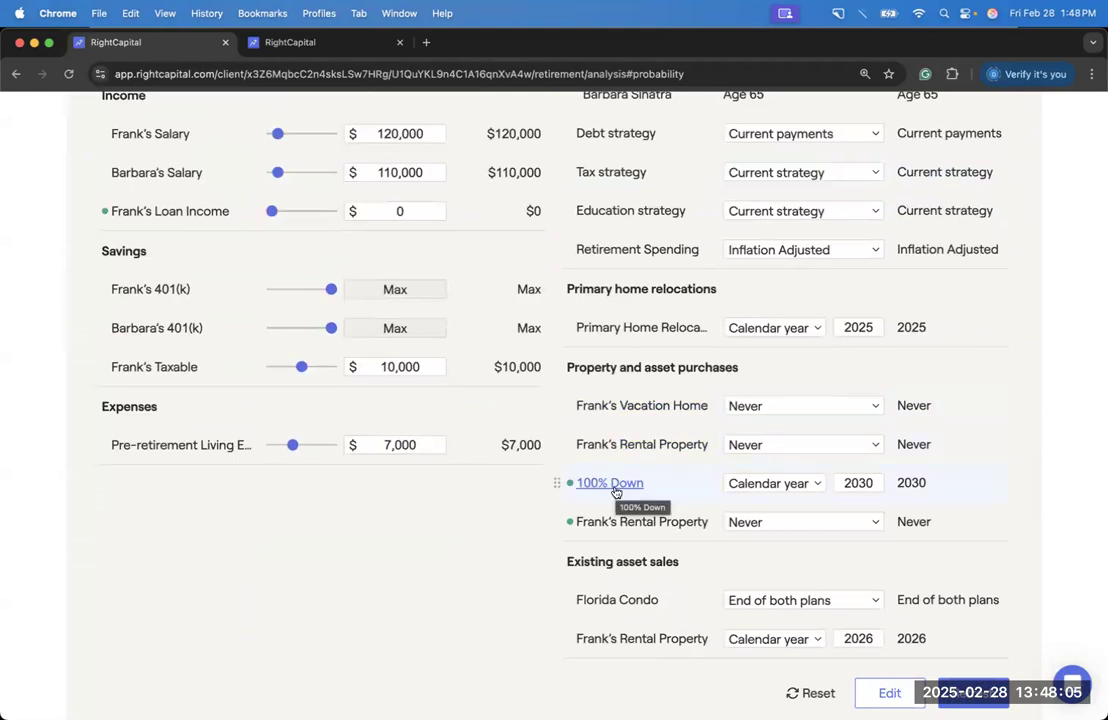
pyautogui.click(784, 485)
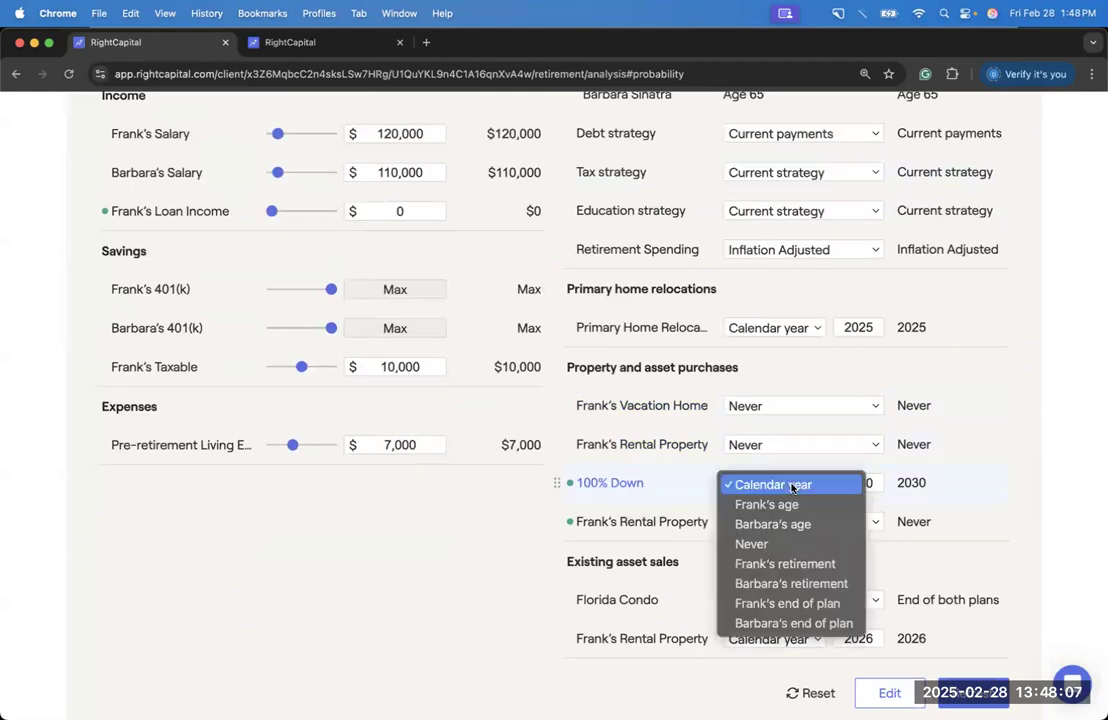
pyautogui.click(799, 546)
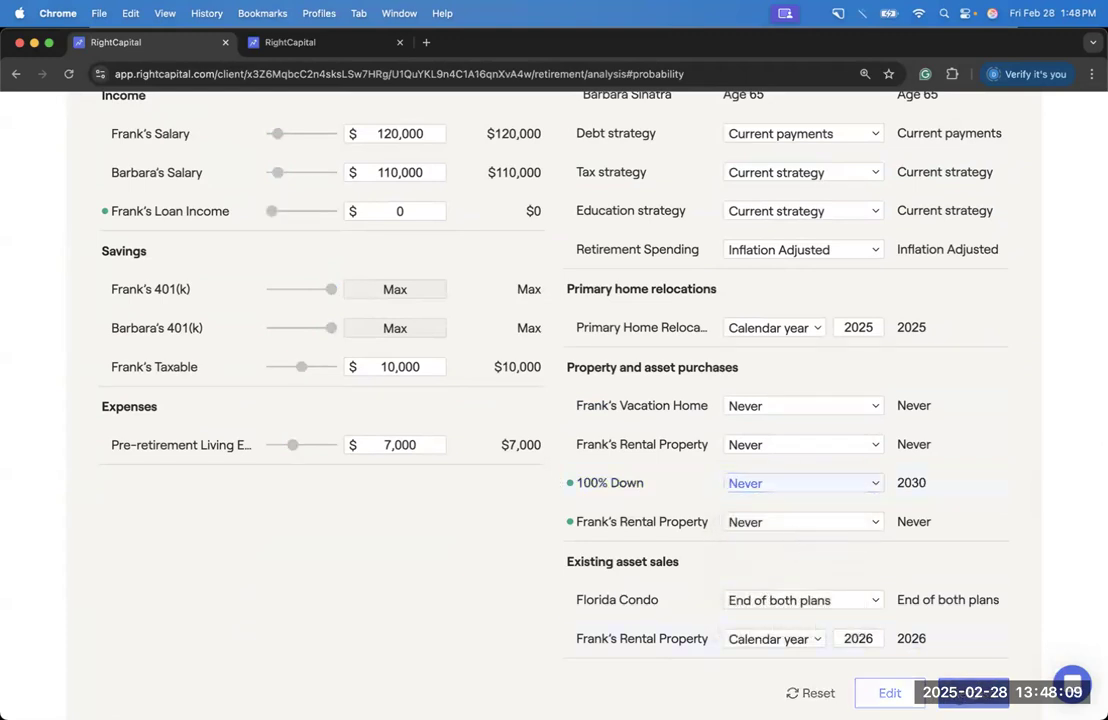
# Step: Add a new vacation home property goal to the action items with a purchase price of $500,000
pyautogui.scroll(-1, 963, 609)
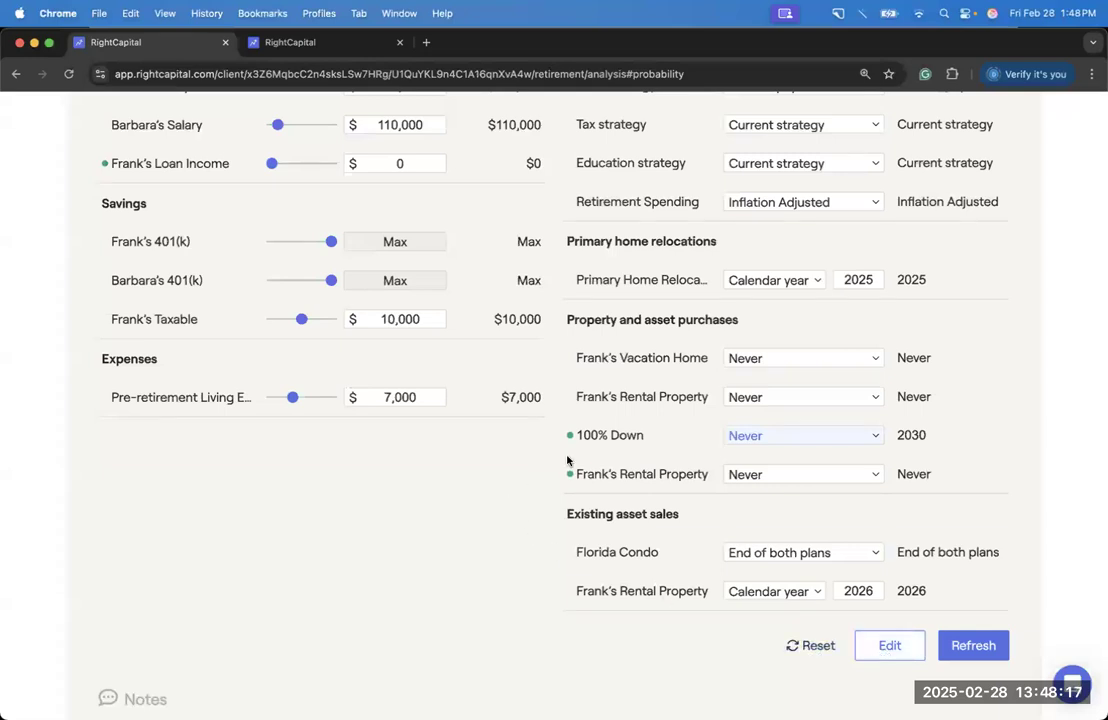
pyautogui.click(892, 647)
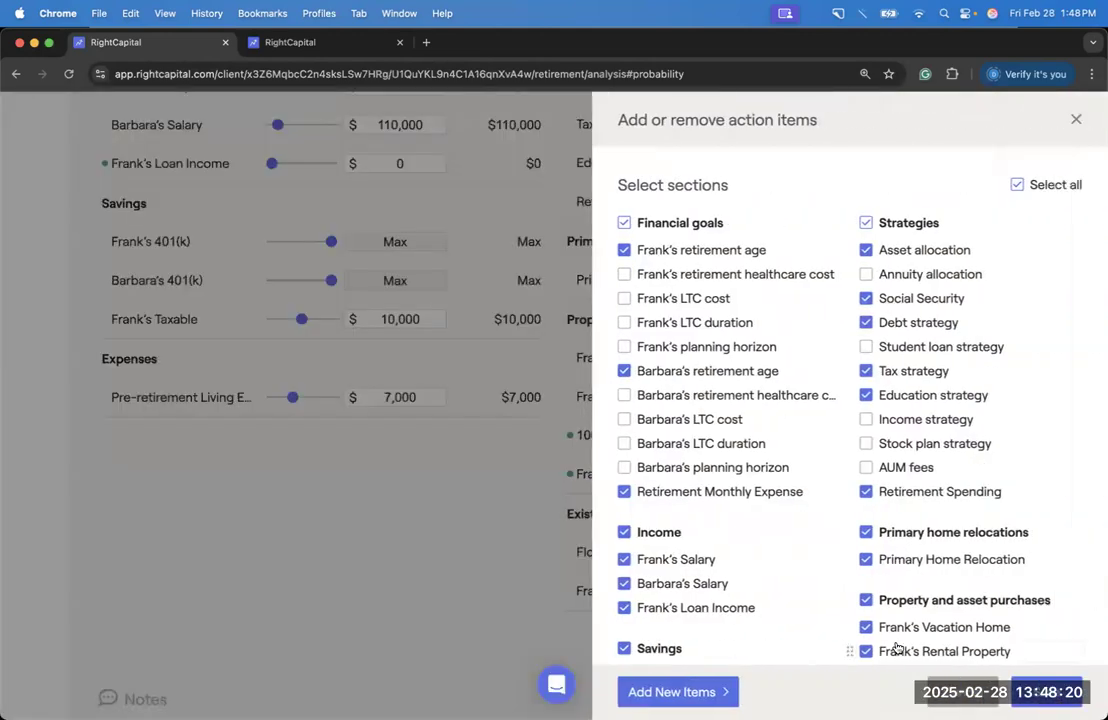
pyautogui.click(700, 692)
pyautogui.moveTo(680, 526)
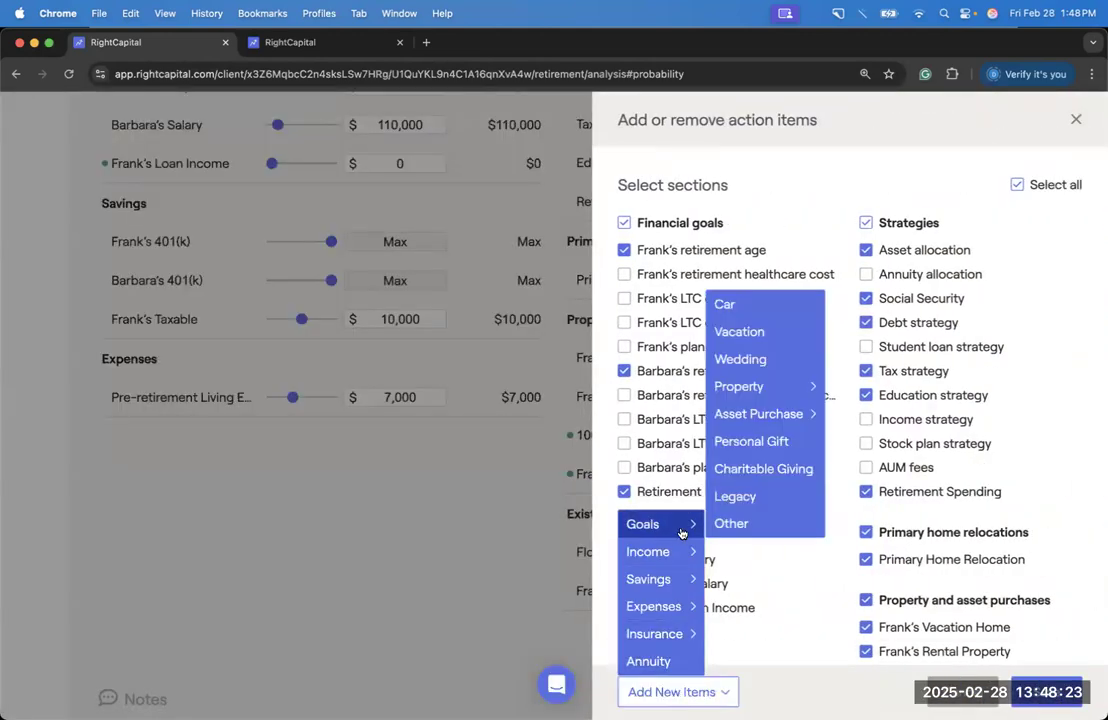
pyautogui.moveTo(786, 390)
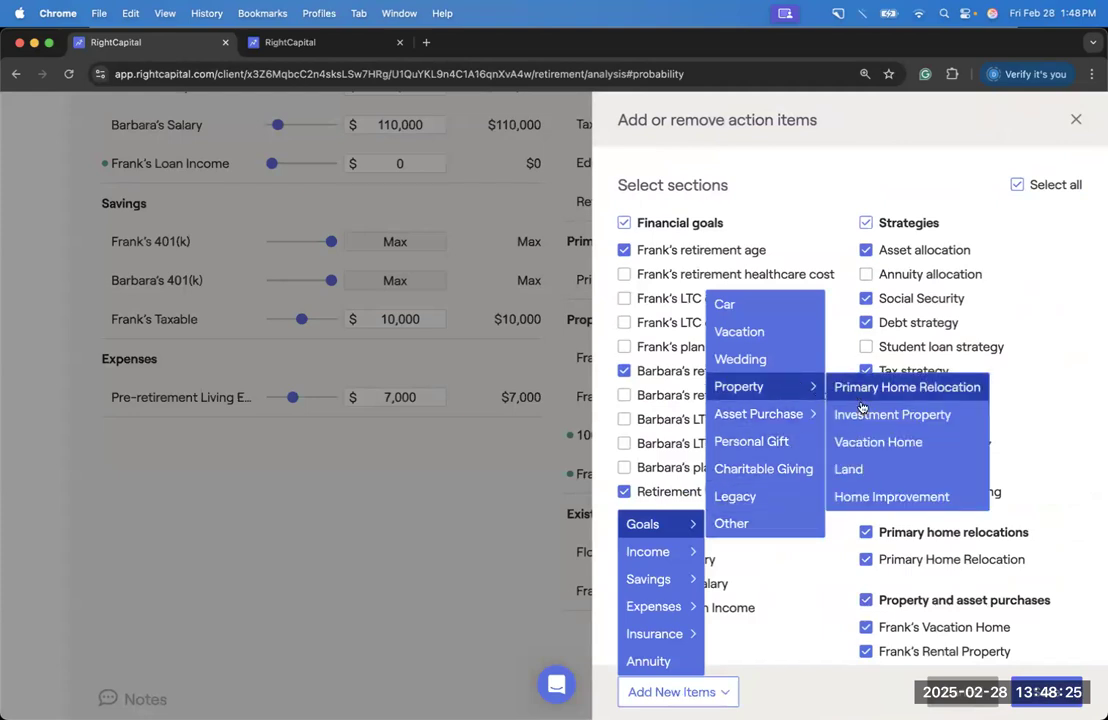
pyautogui.click(873, 443)
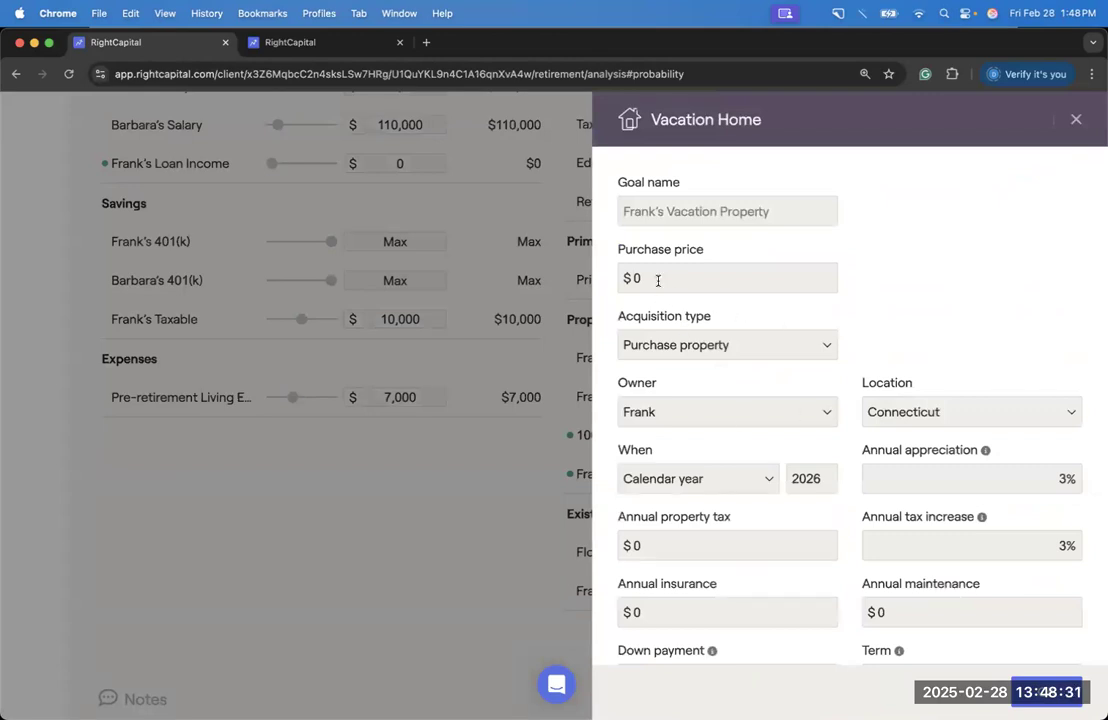
pyautogui.click(627, 281)
pyautogui.write('5000000')
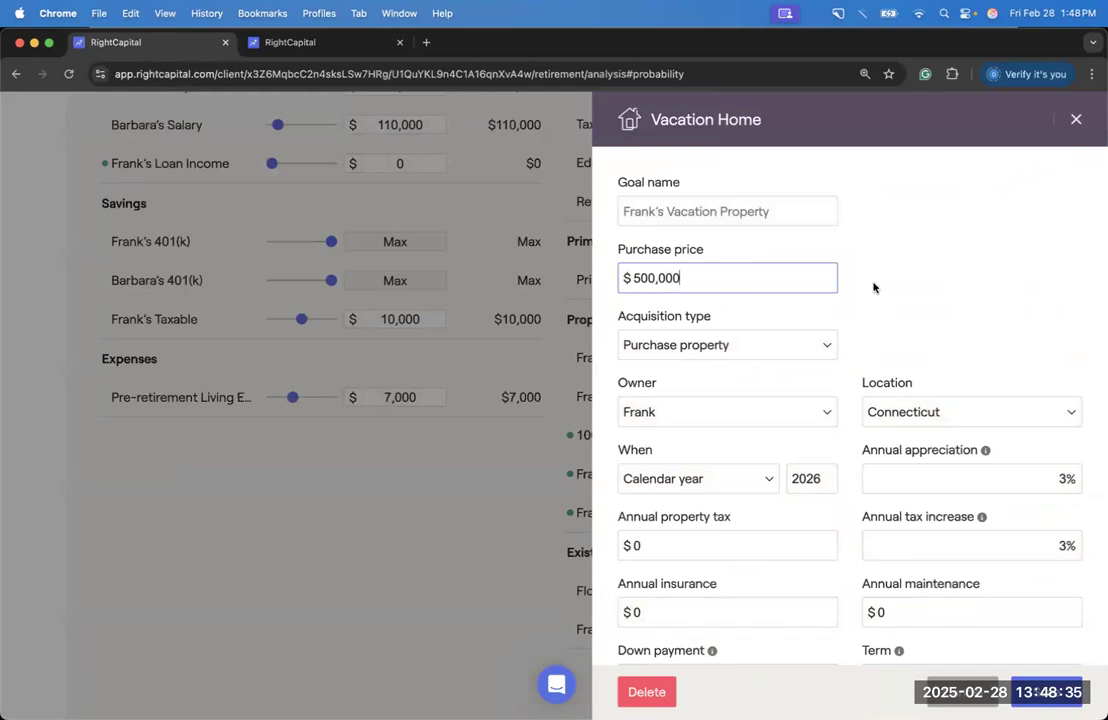
pyautogui.click(873, 287)
# Step: Set the vacation home's location to Florida and its purchase to calendar year 2030
pyautogui.scroll(-2, 873, 287)
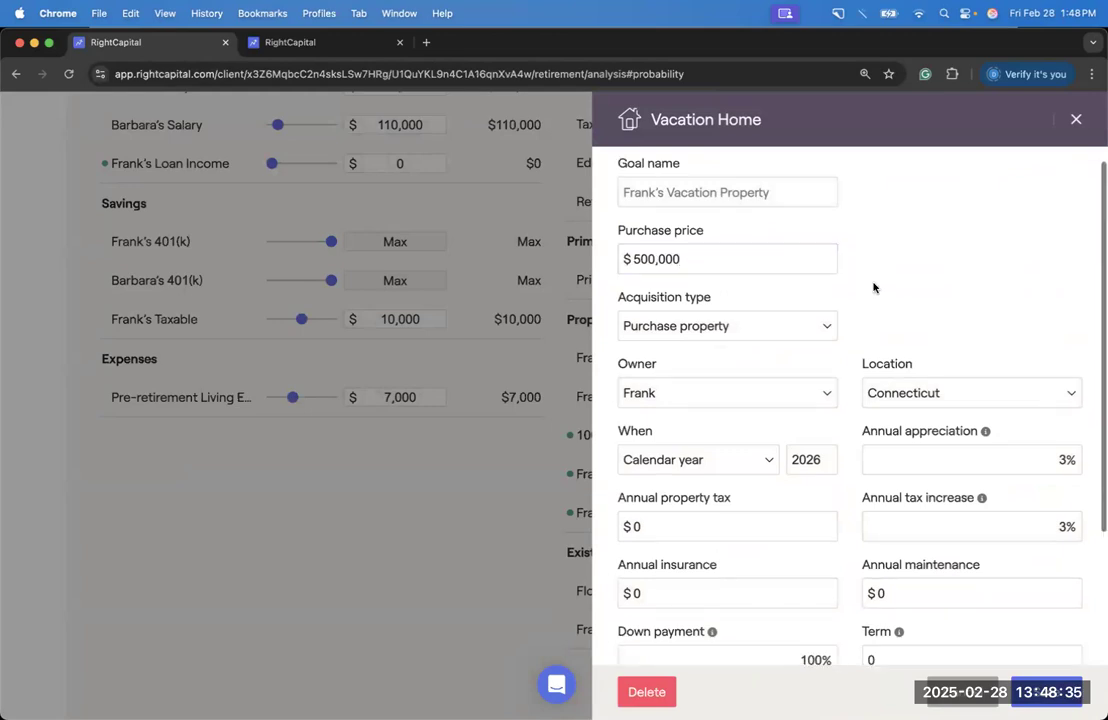
pyautogui.scroll(-1, 844, 274)
pyautogui.click(913, 346)
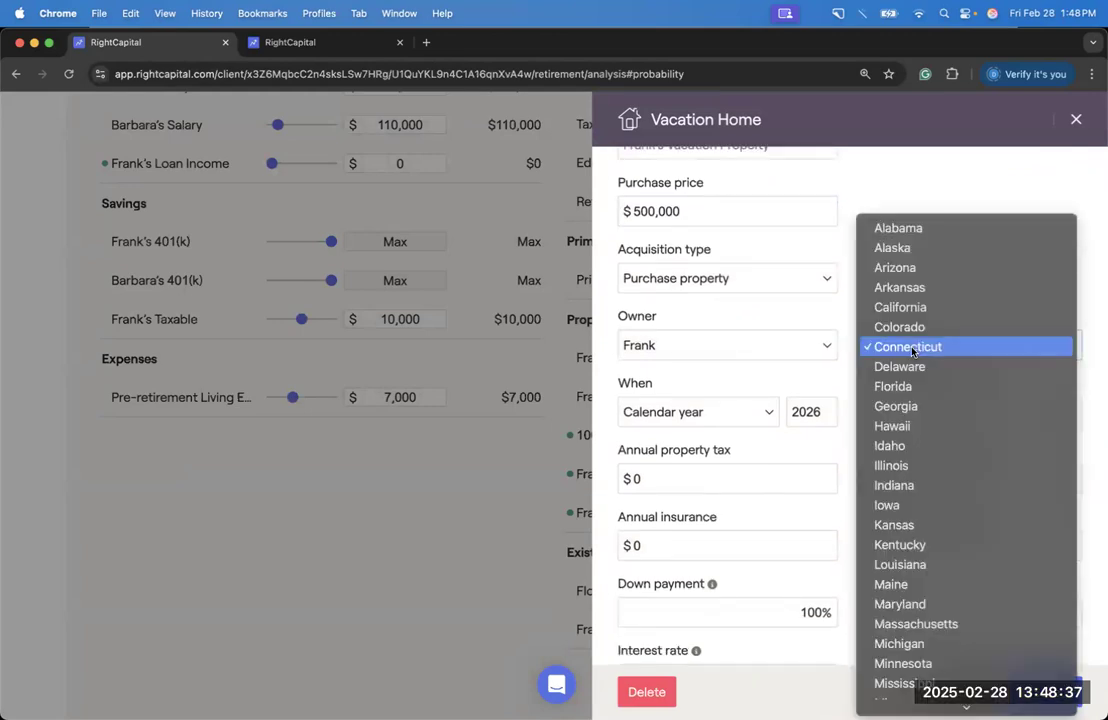
pyautogui.click(908, 387)
pyautogui.moveTo(822, 412); pyautogui.dragTo(806, 411)
pyautogui.write('30')
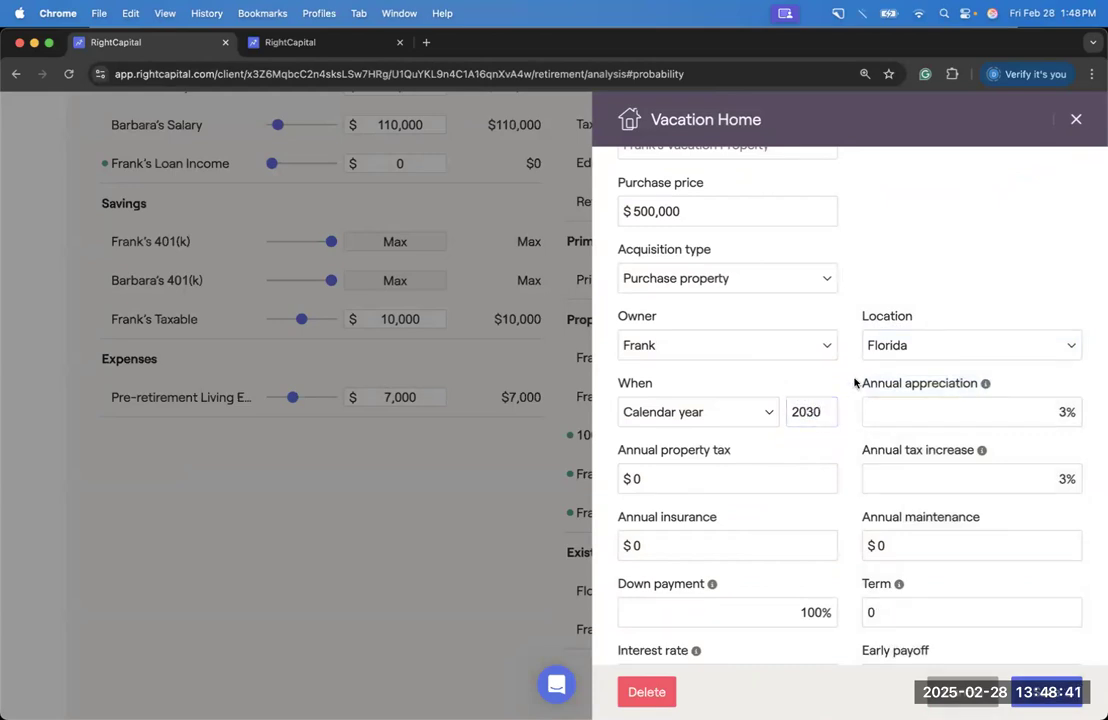
# Step: Finance the vacation home with a 20% down payment, 8% interest rate and a term of 30, and save the goal
pyautogui.scroll(-2, 854, 383)
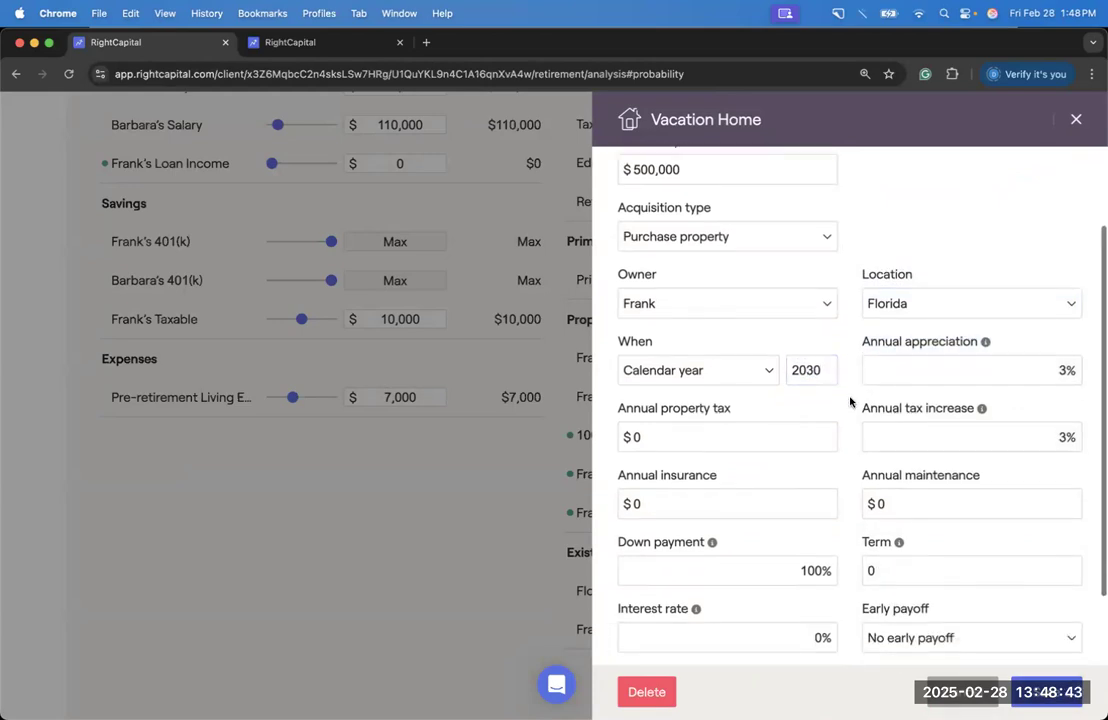
pyautogui.scroll(-4, 850, 402)
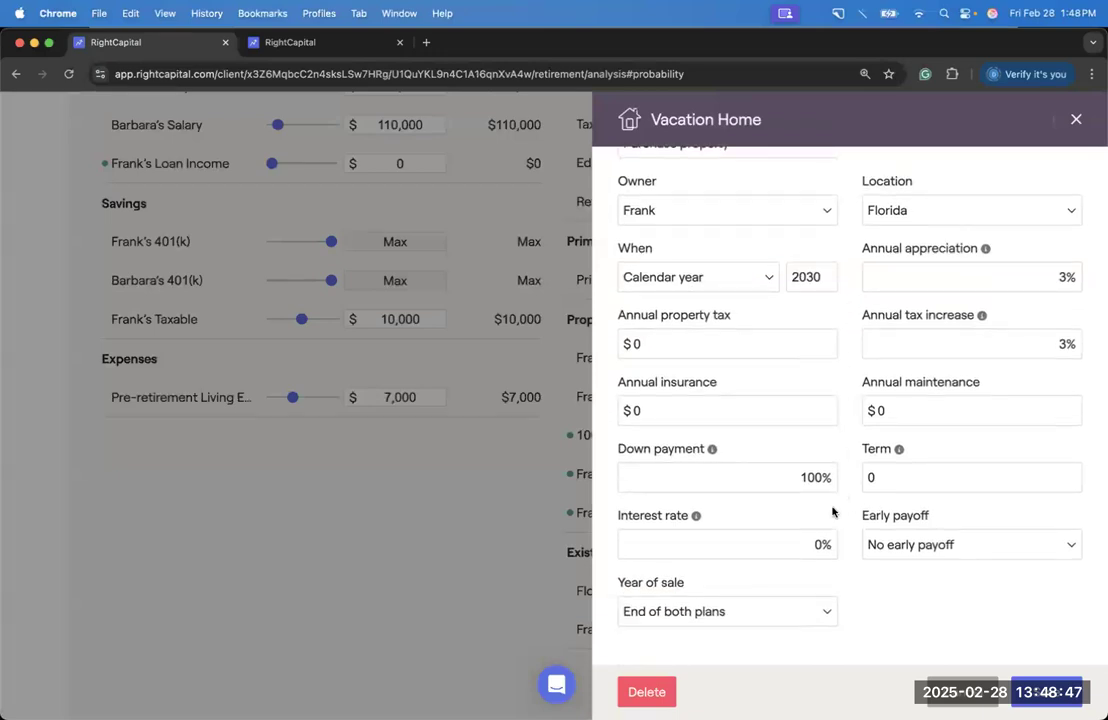
pyautogui.doubleClick(819, 476)
pyautogui.write('20')
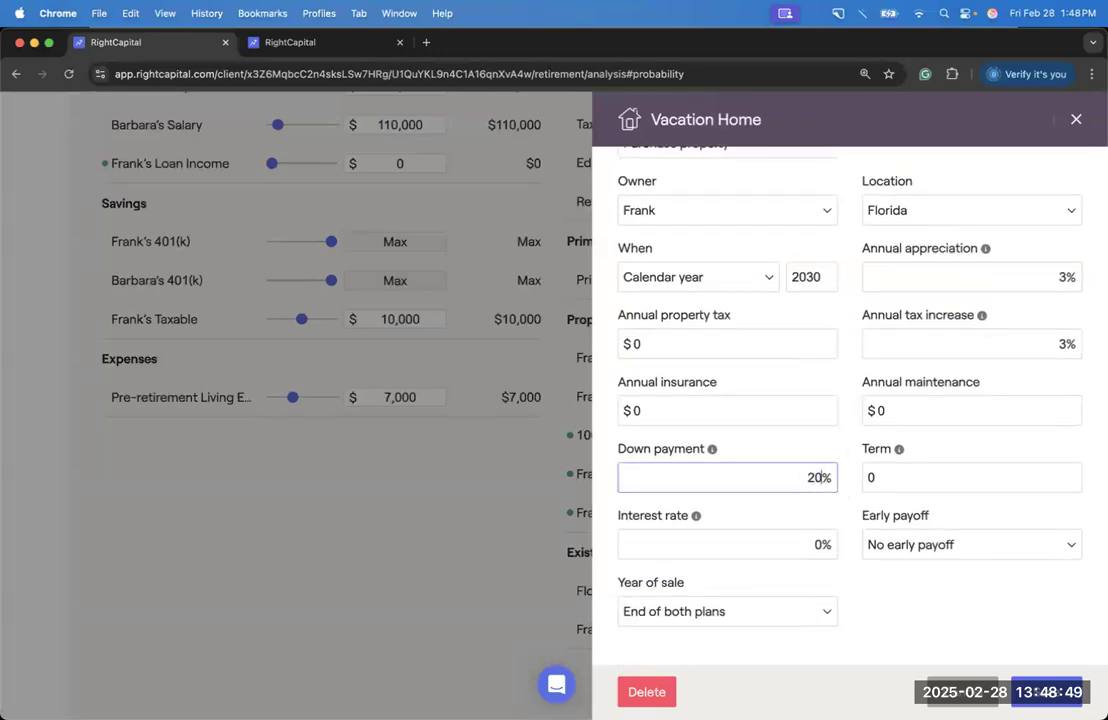
pyautogui.doubleClick(819, 544)
pyautogui.write('8')
pyautogui.click(864, 484)
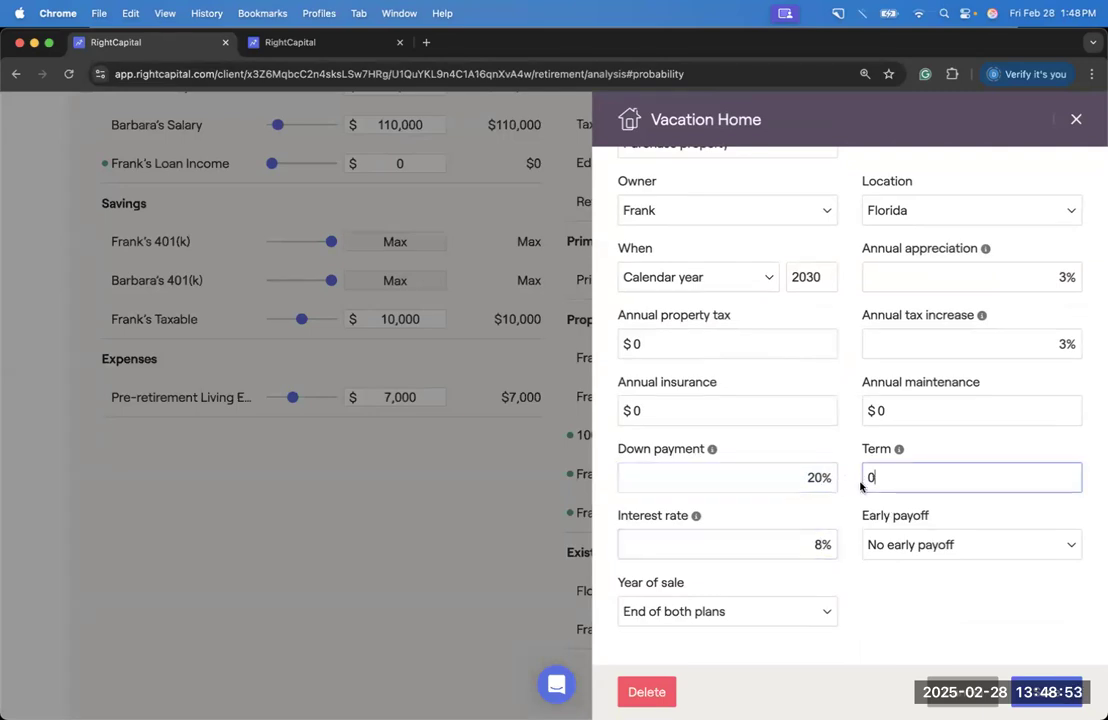
pyautogui.write('30')
pyautogui.click(883, 589)
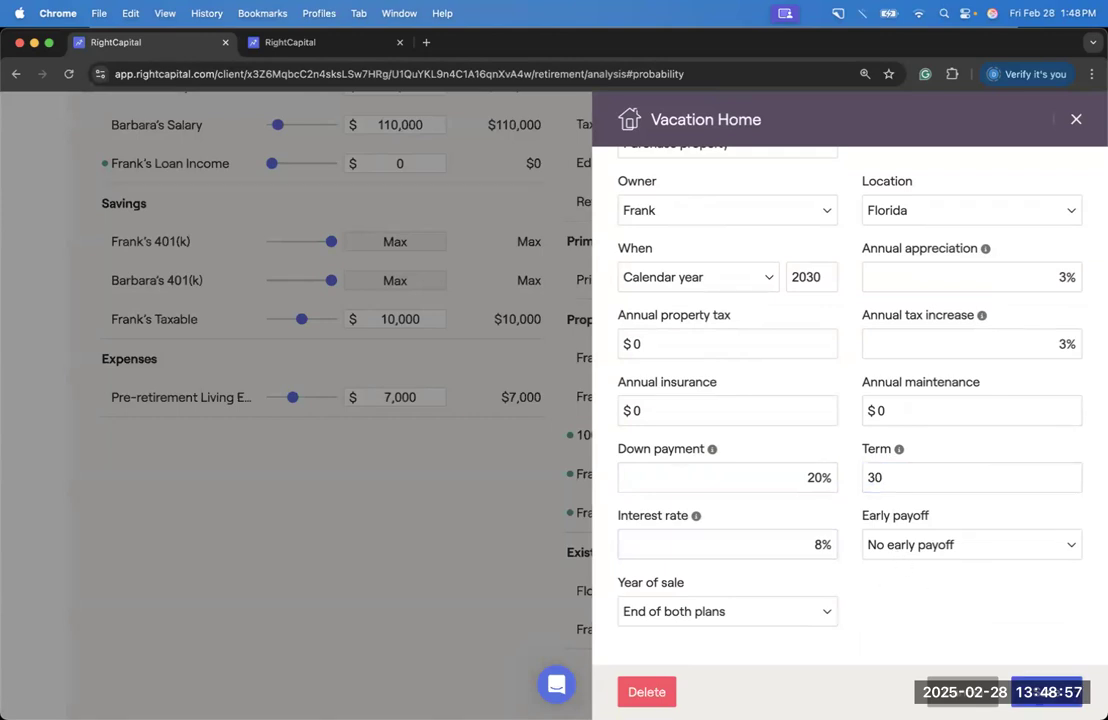
pyautogui.click(1015, 676)
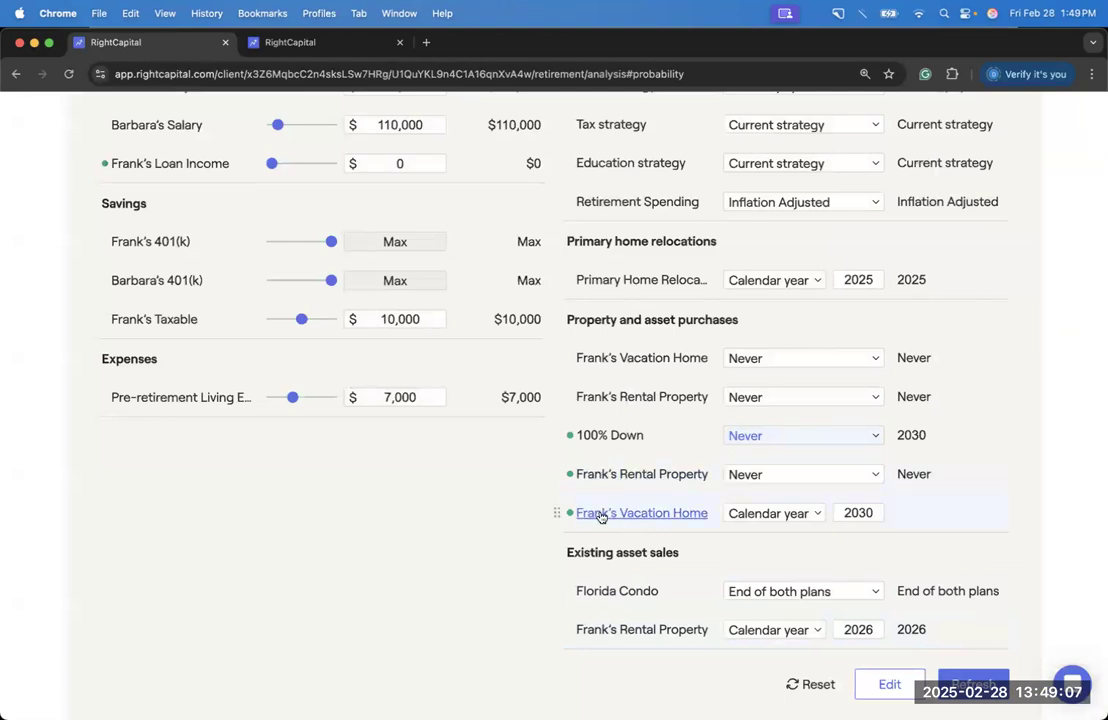
# Step: Rename the new vacation home goal to 20% Down and move it above the 100% Down purchase
pyautogui.click(656, 514)
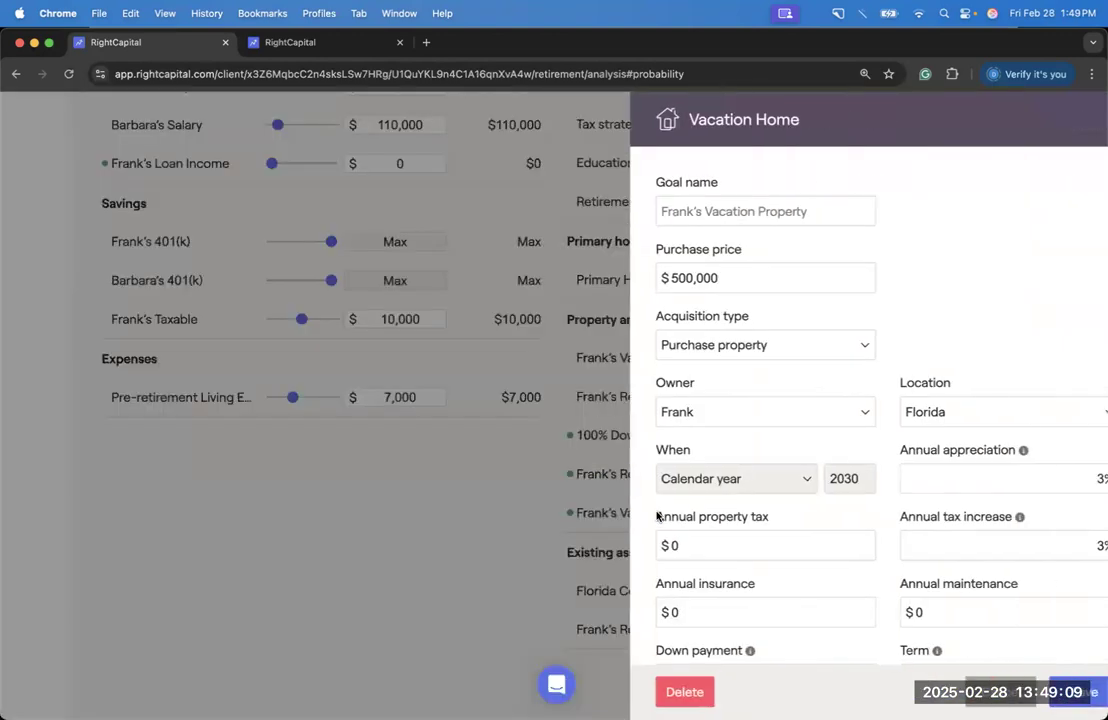
pyautogui.click(668, 210)
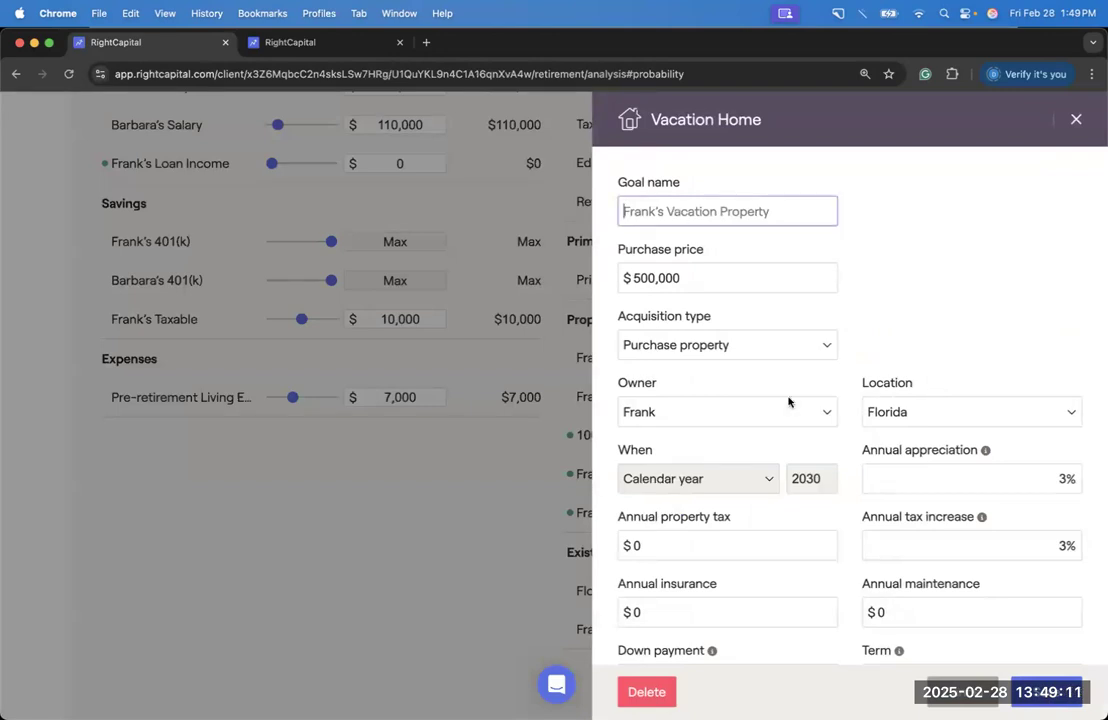
pyautogui.scroll(-4, 788, 402)
pyautogui.scroll(4, 789, 396)
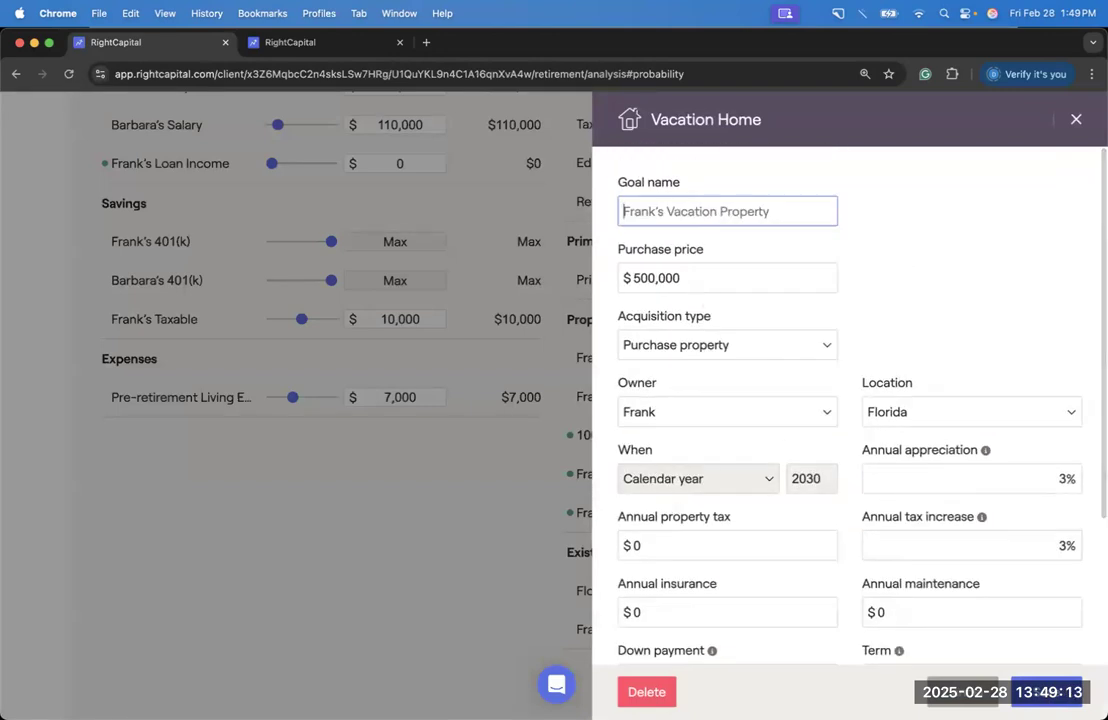
pyautogui.write('20% Down')
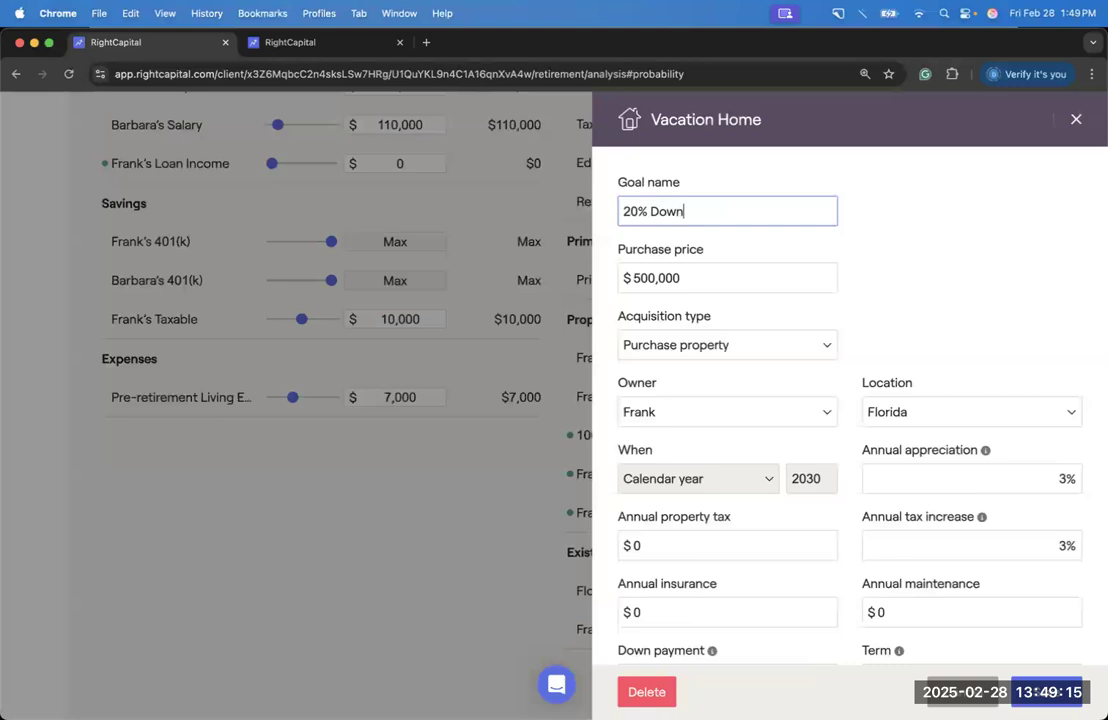
pyautogui.press('Return')
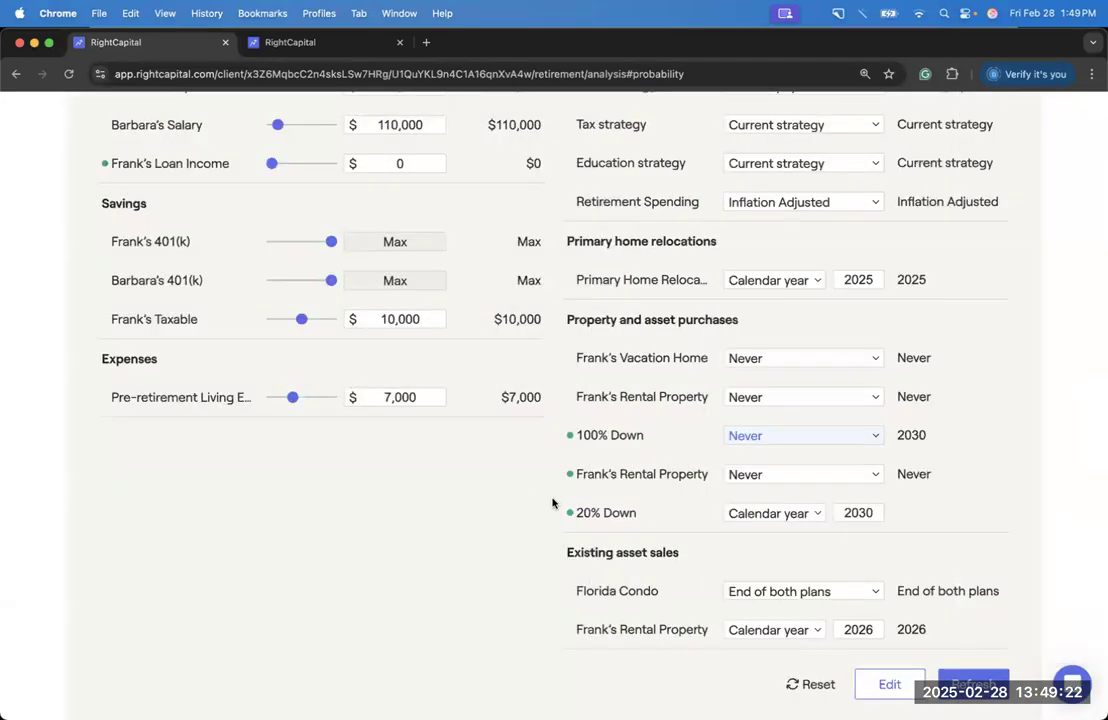
pyautogui.moveTo(561, 512); pyautogui.dragTo(572, 437)
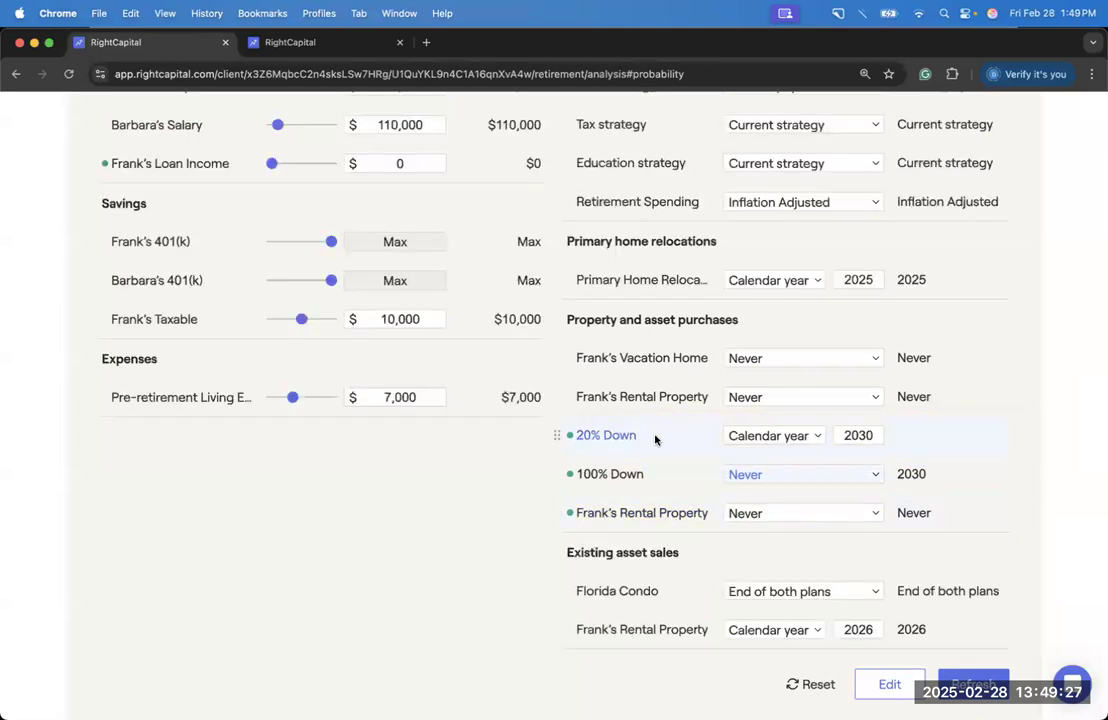
# Step: Compare the results and property purchases of the 20% Down and 100% Down plans, and review the list of plans
pyautogui.scroll(5, 655, 440)
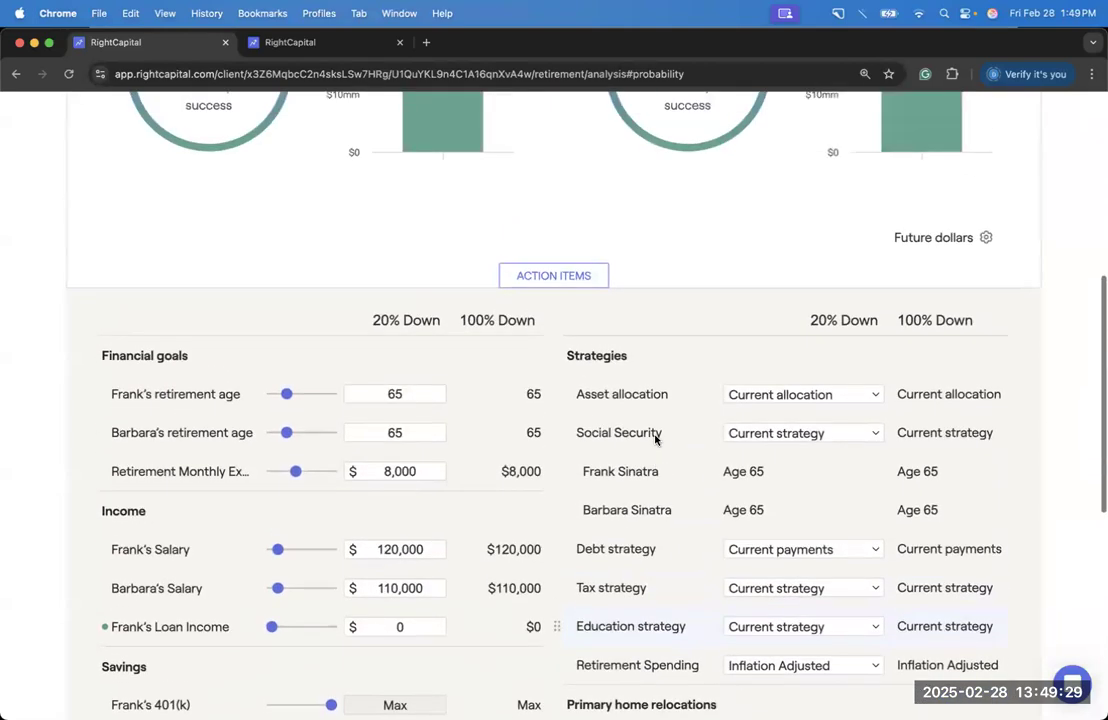
pyautogui.scroll(1, 640, 437)
pyautogui.scroll(3, 505, 408)
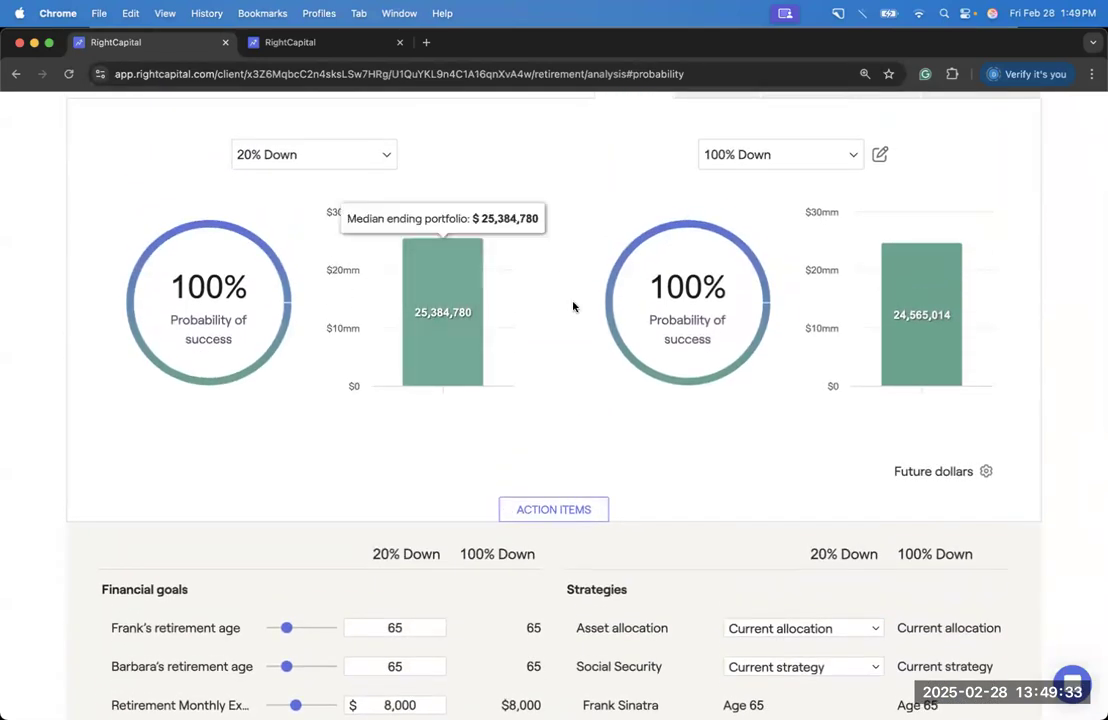
pyautogui.scroll(-5, 573, 306)
pyautogui.scroll(5, 616, 289)
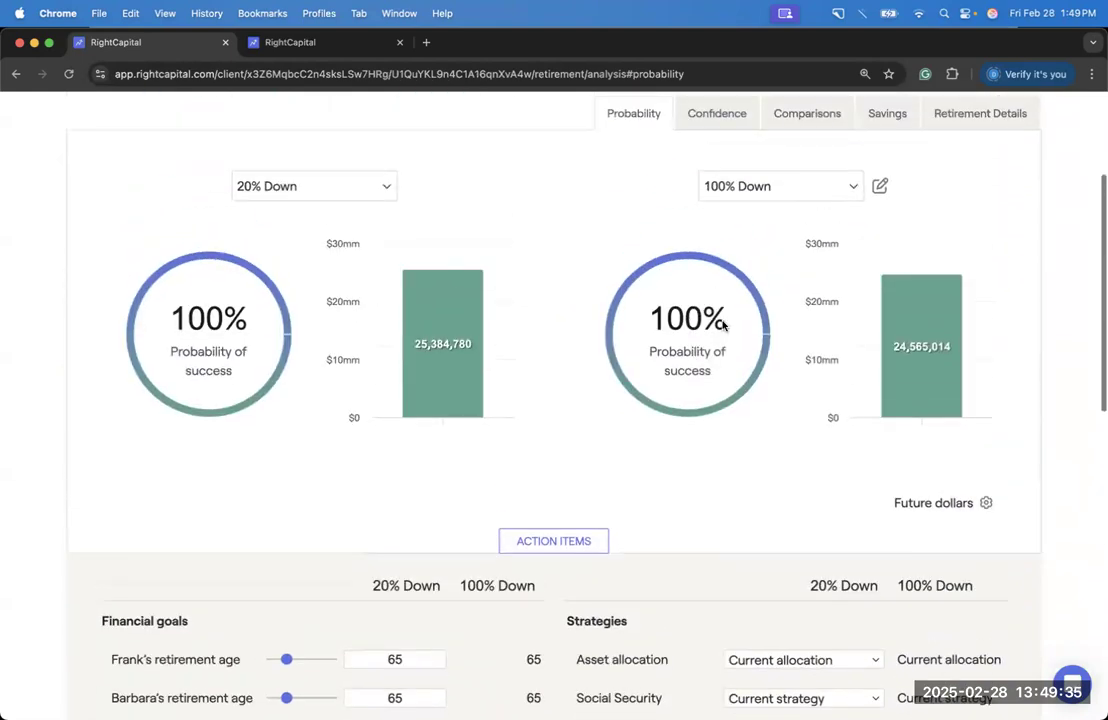
pyautogui.scroll(-8, 724, 325)
pyautogui.scroll(-2, 688, 578)
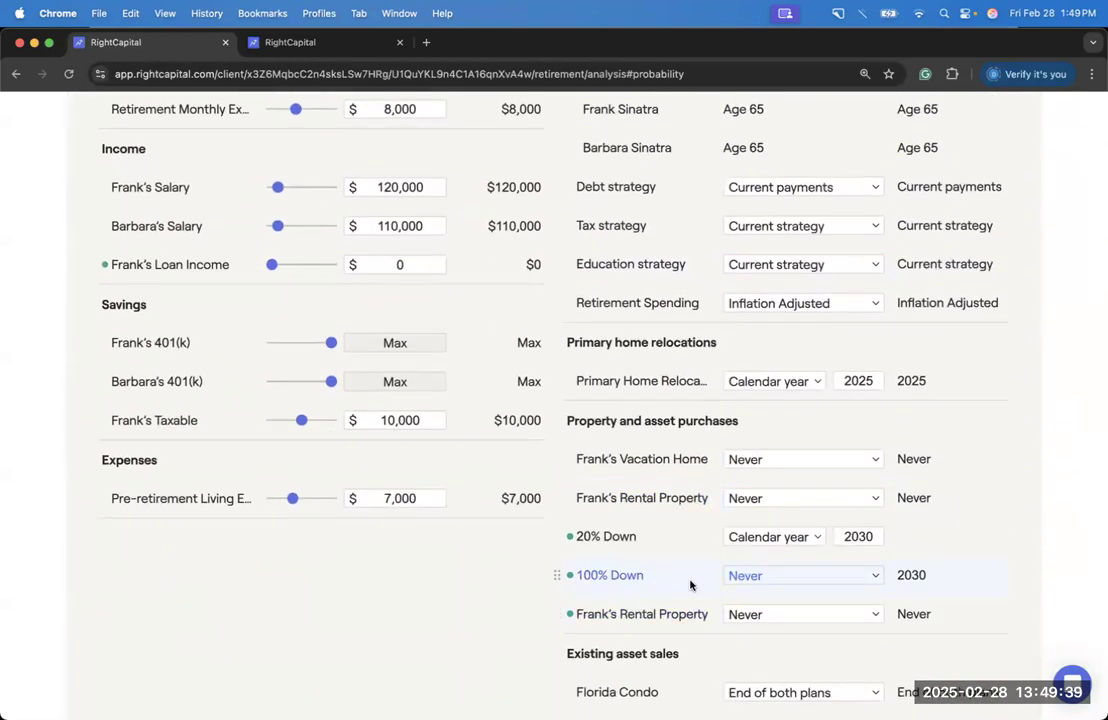
pyautogui.scroll(10, 690, 585)
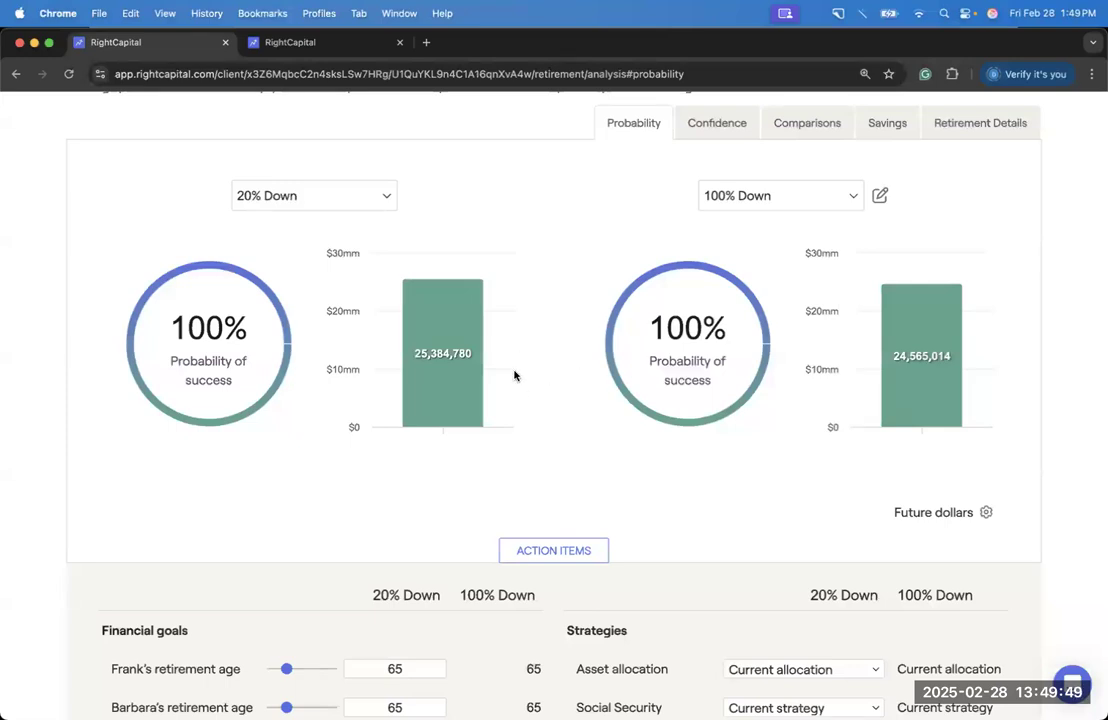
pyautogui.moveTo(432, 382)
pyautogui.click(877, 200)
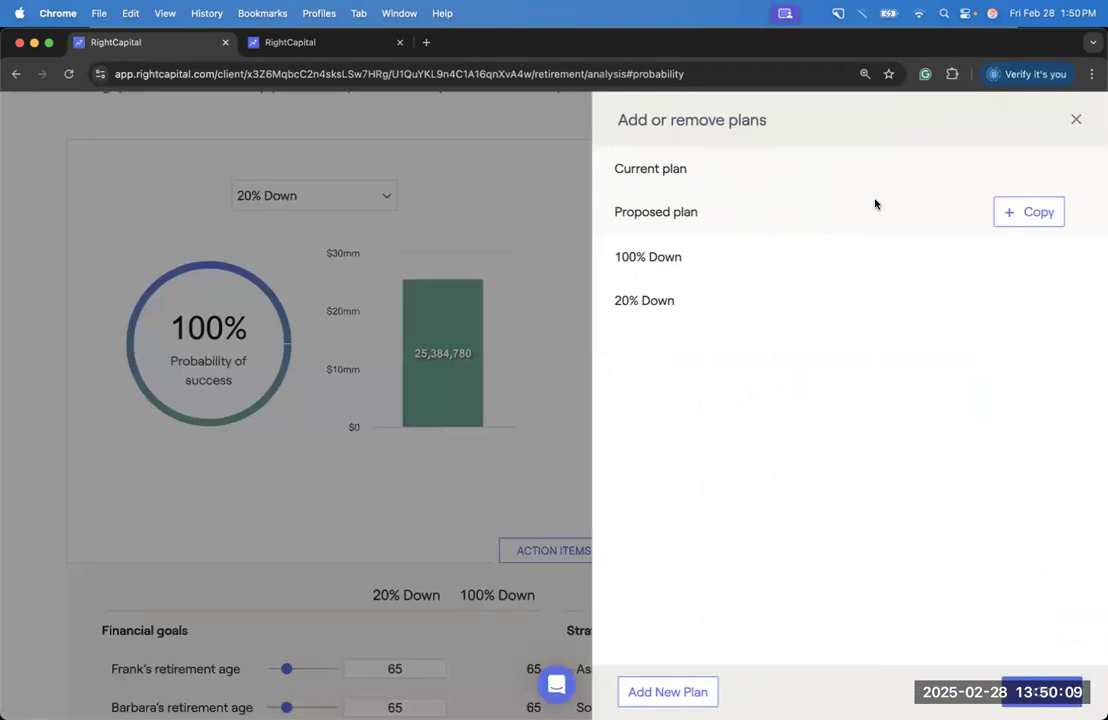
pyautogui.click(1034, 691)
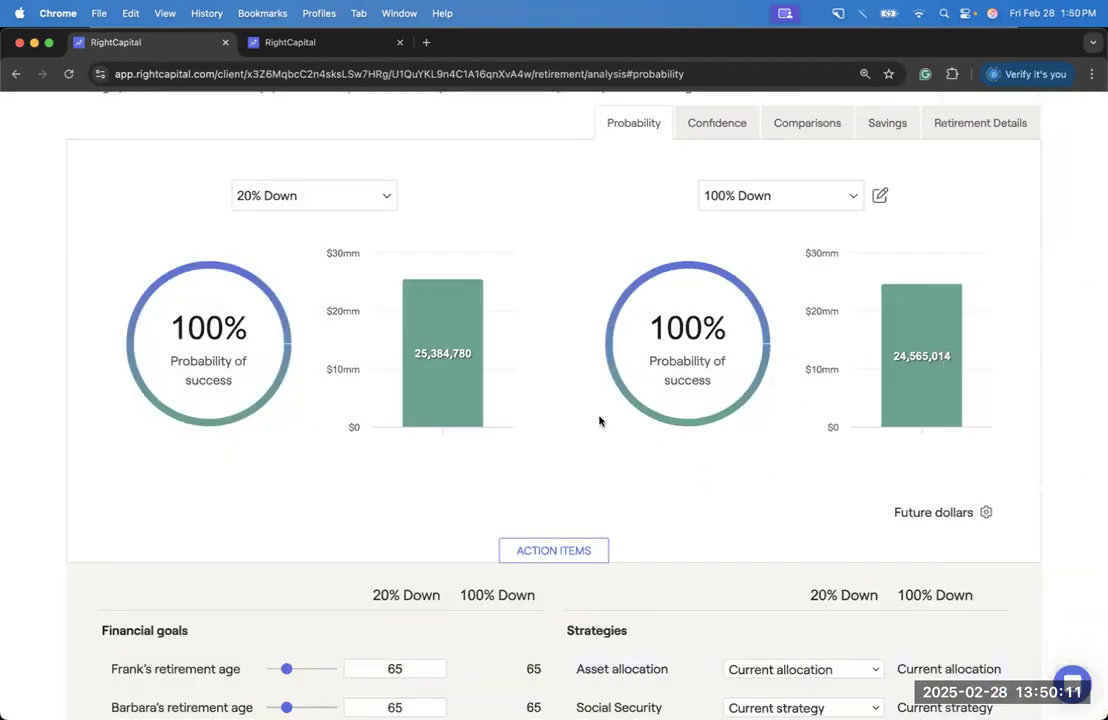